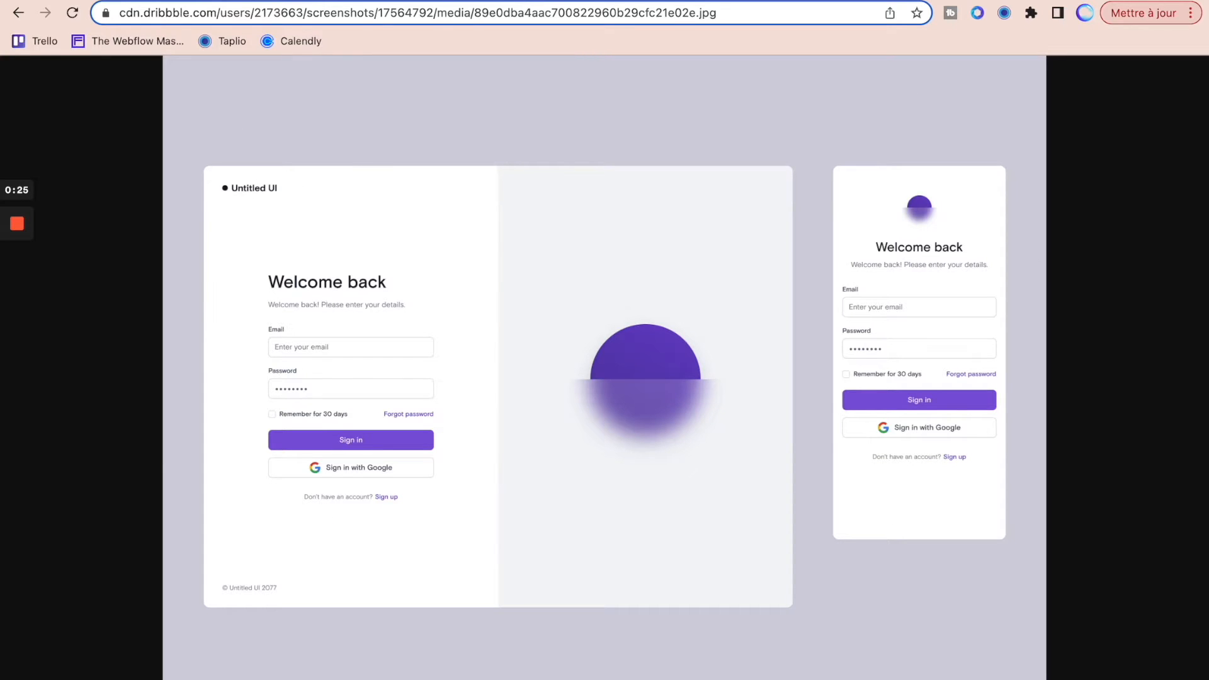
# - Switch to the Bubble editor and create a new page named "login"
pyautogui.click(151, 1)
pyautogui.click(138, 80)
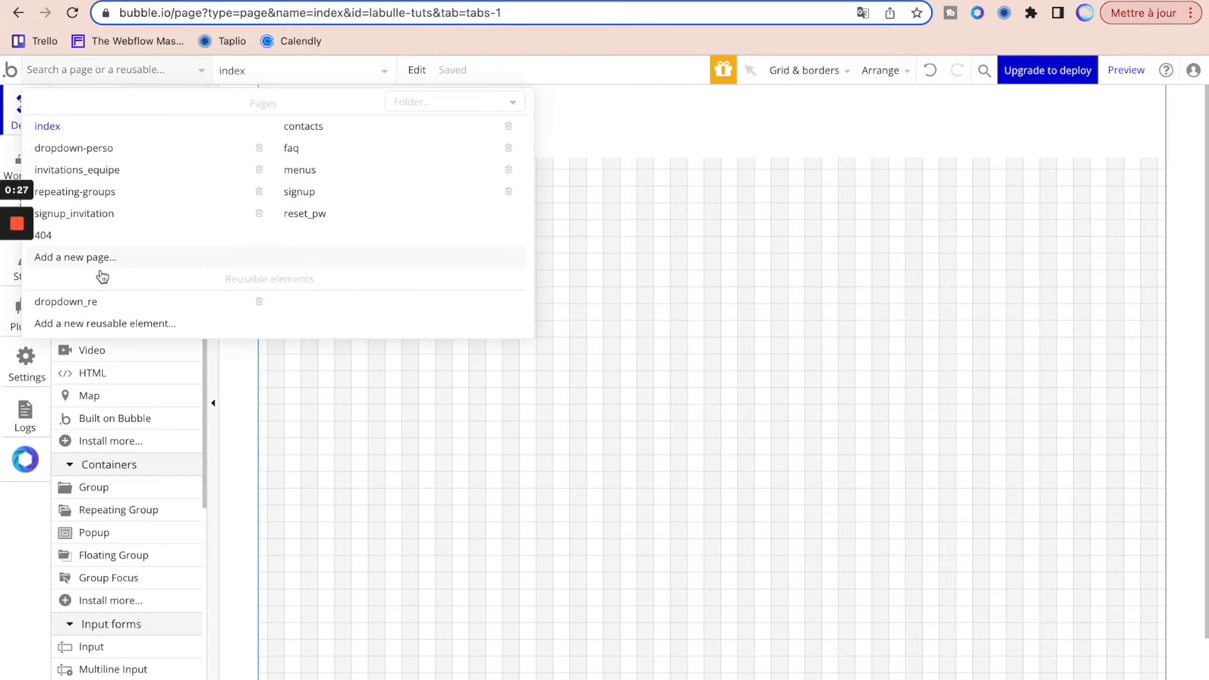
pyautogui.click(135, 257)
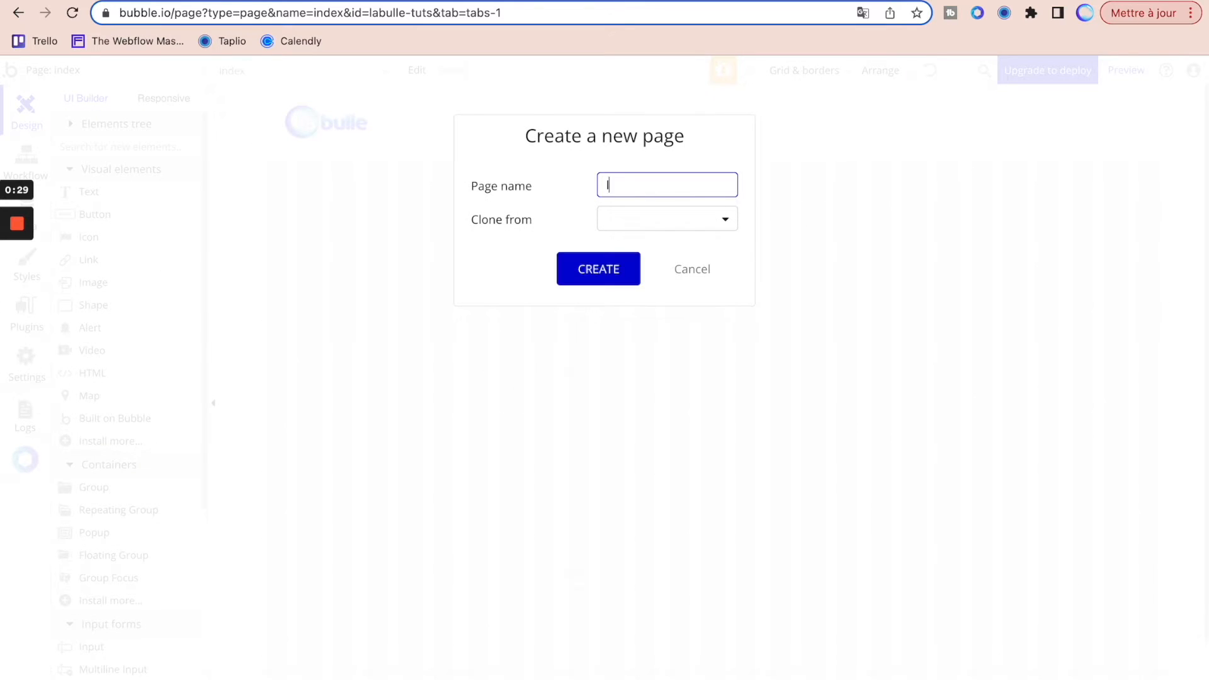
pyautogui.click(598, 268)
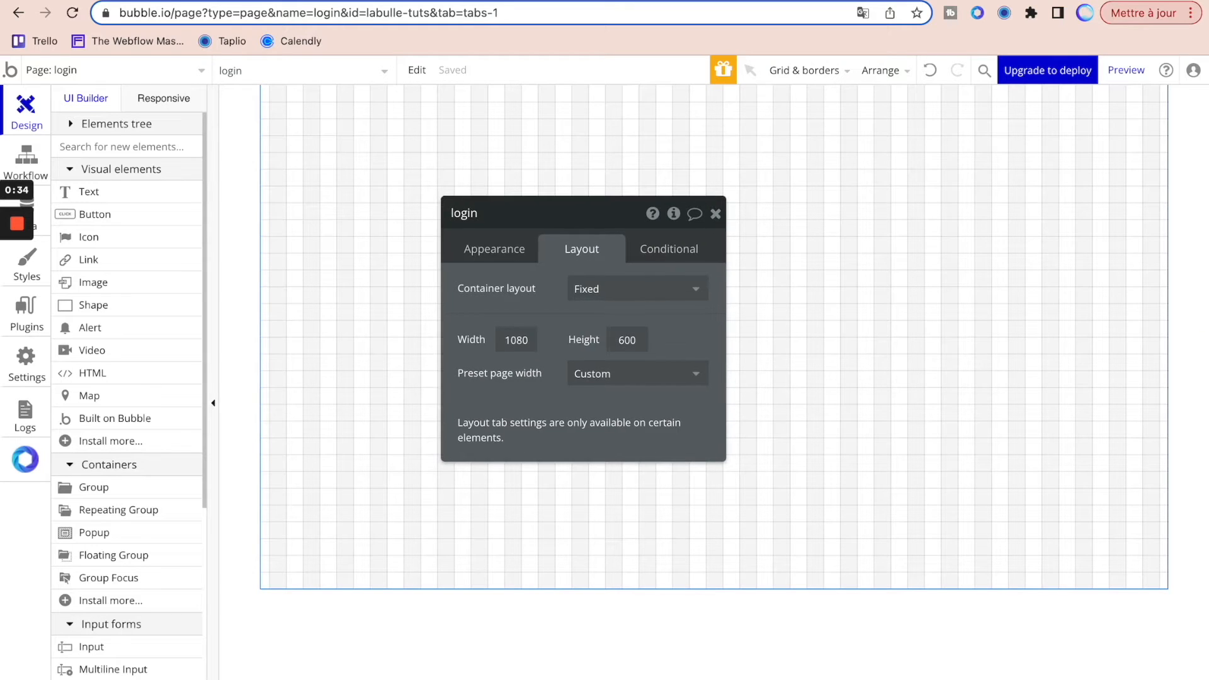
# - Check the Dribbble login design and set the login page's container layout to Row
pyautogui.click(275, 0)
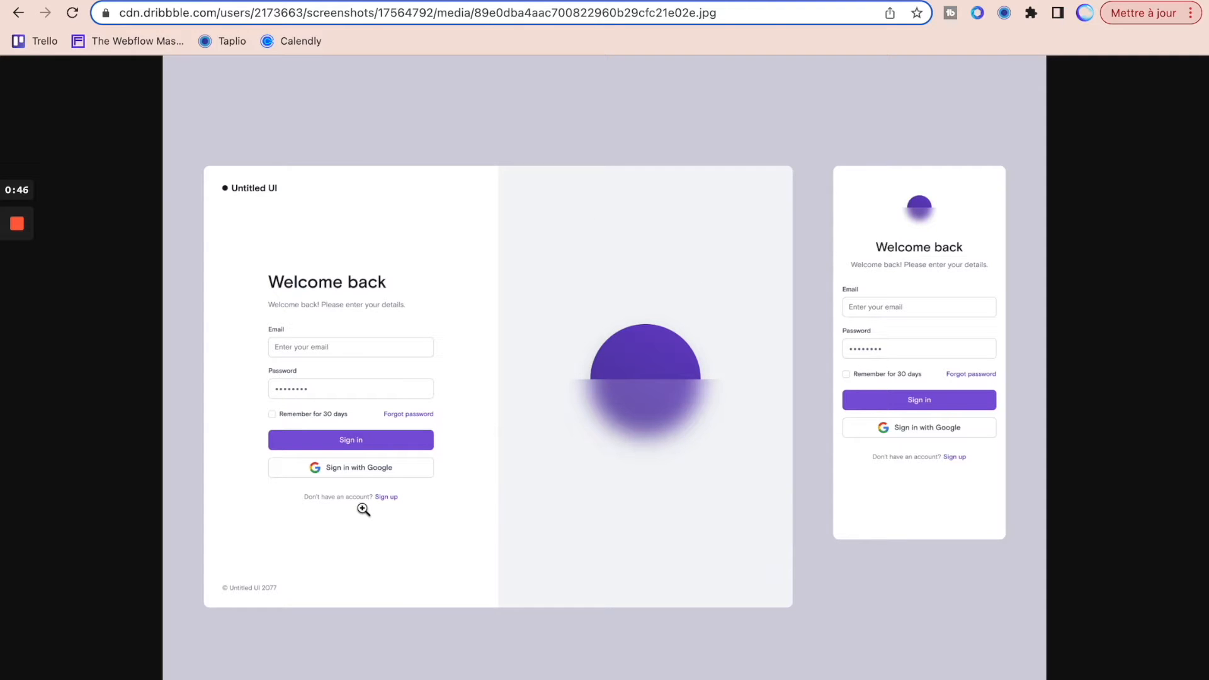
pyautogui.click(145, 0)
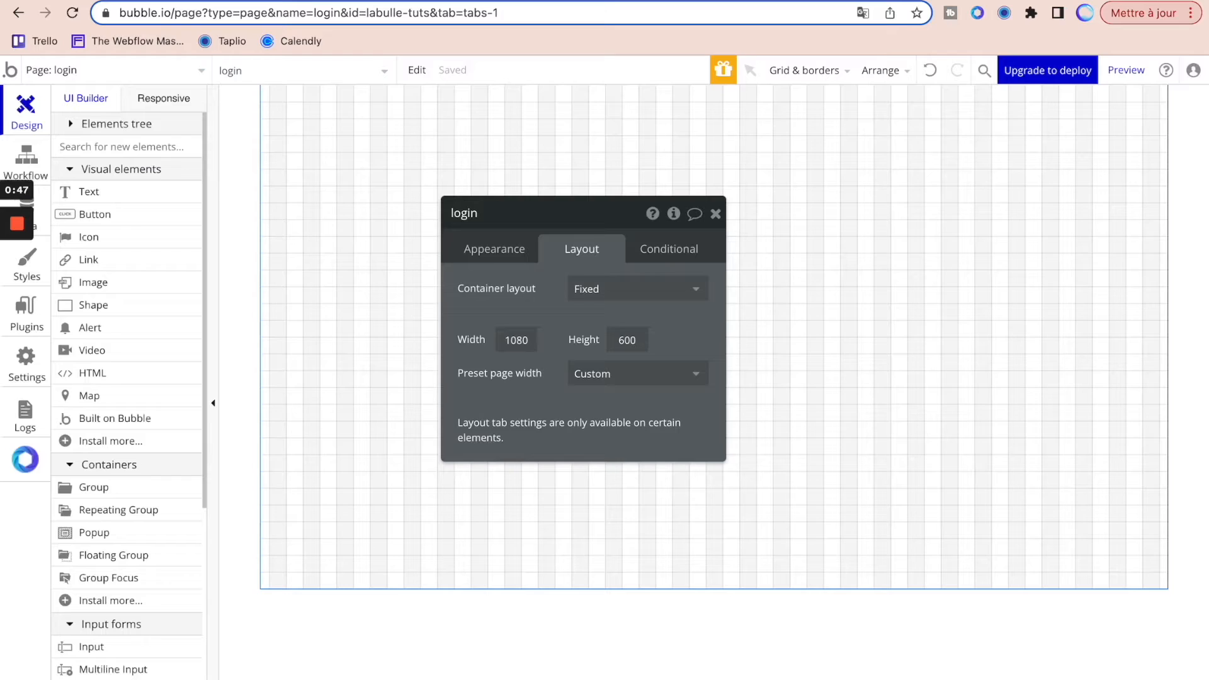
pyautogui.click(693, 289)
pyautogui.click(622, 365)
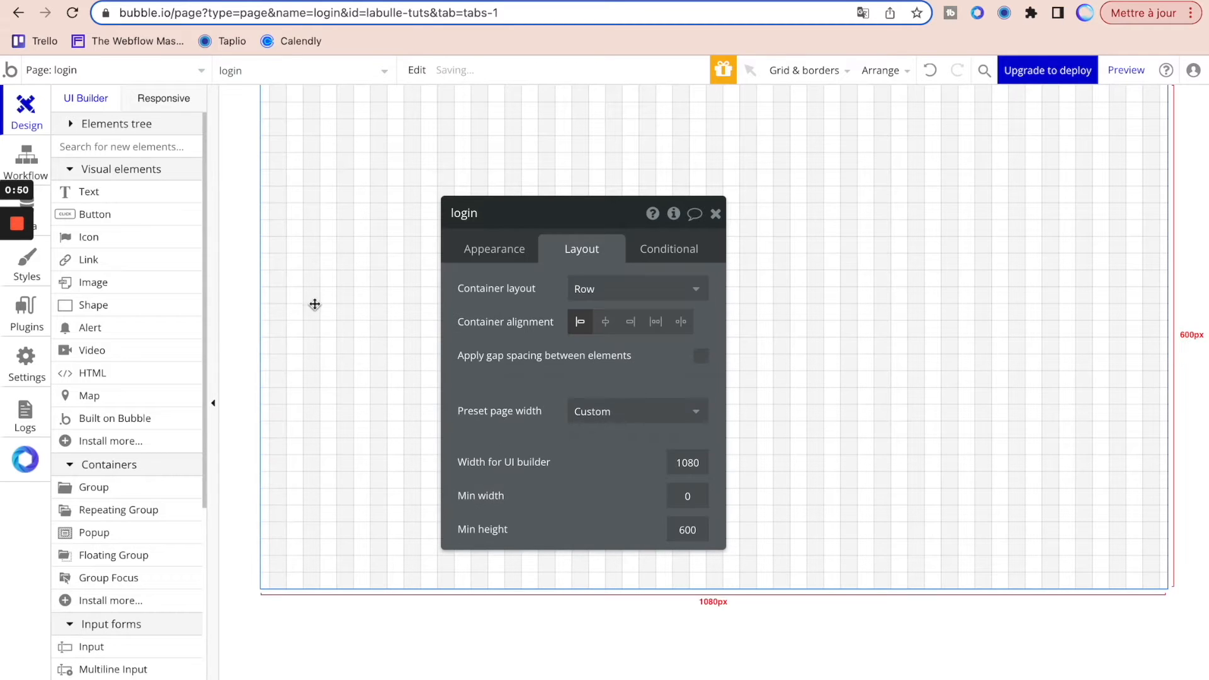
pyautogui.click(717, 215)
# - Add a group to the login page for the left half of the design and name it "Group gauche"
pyautogui.hotkey('ctrl', 'Tab')
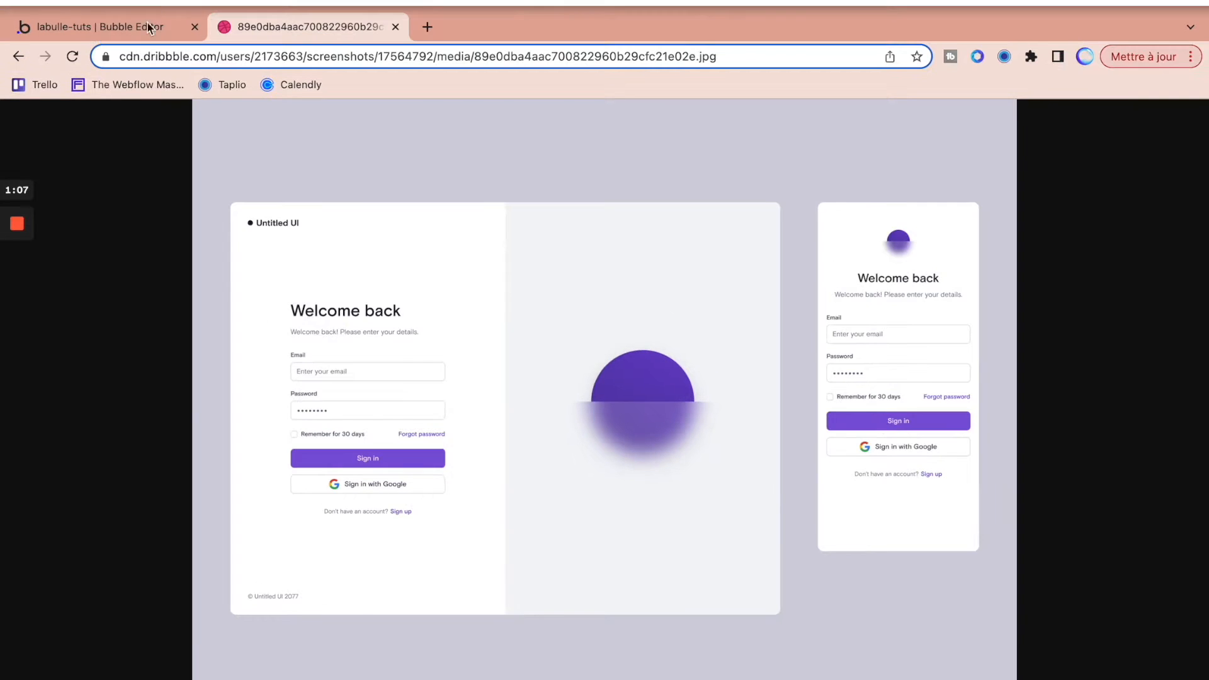
pyautogui.click(150, 26)
pyautogui.scroll(-2, 96, 400)
pyautogui.moveTo(94, 411); pyautogui.dragTo(376, 278)
pyautogui.click(567, 210)
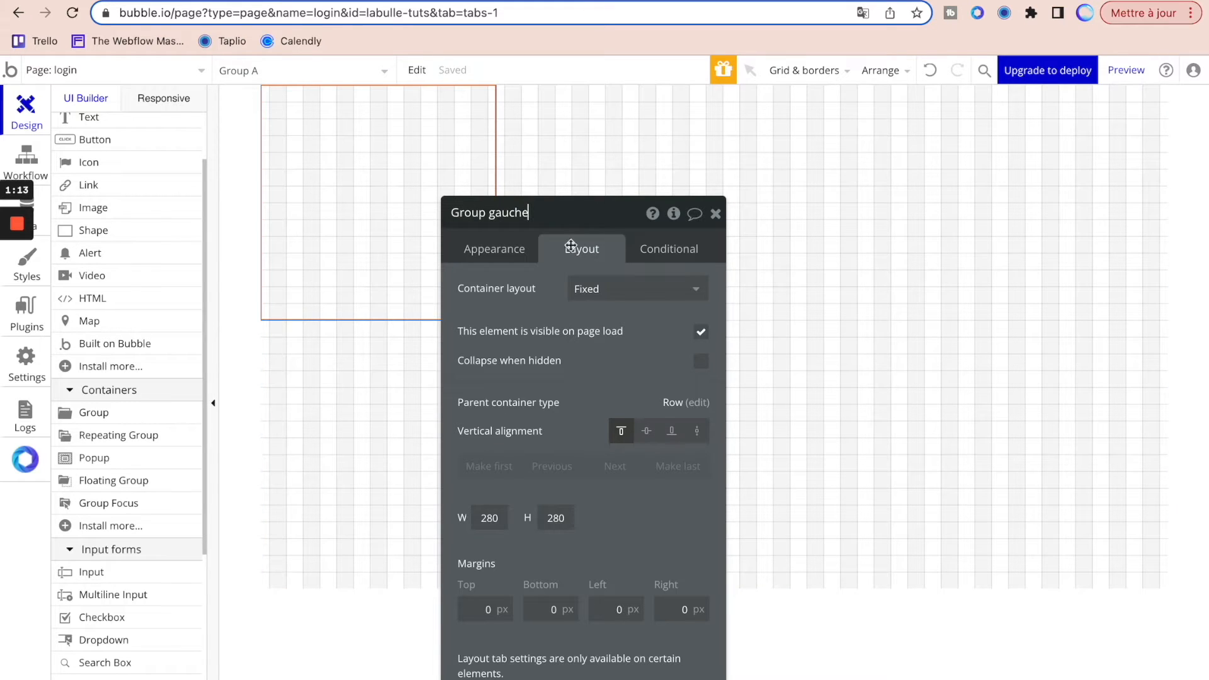
pyautogui.click(599, 314)
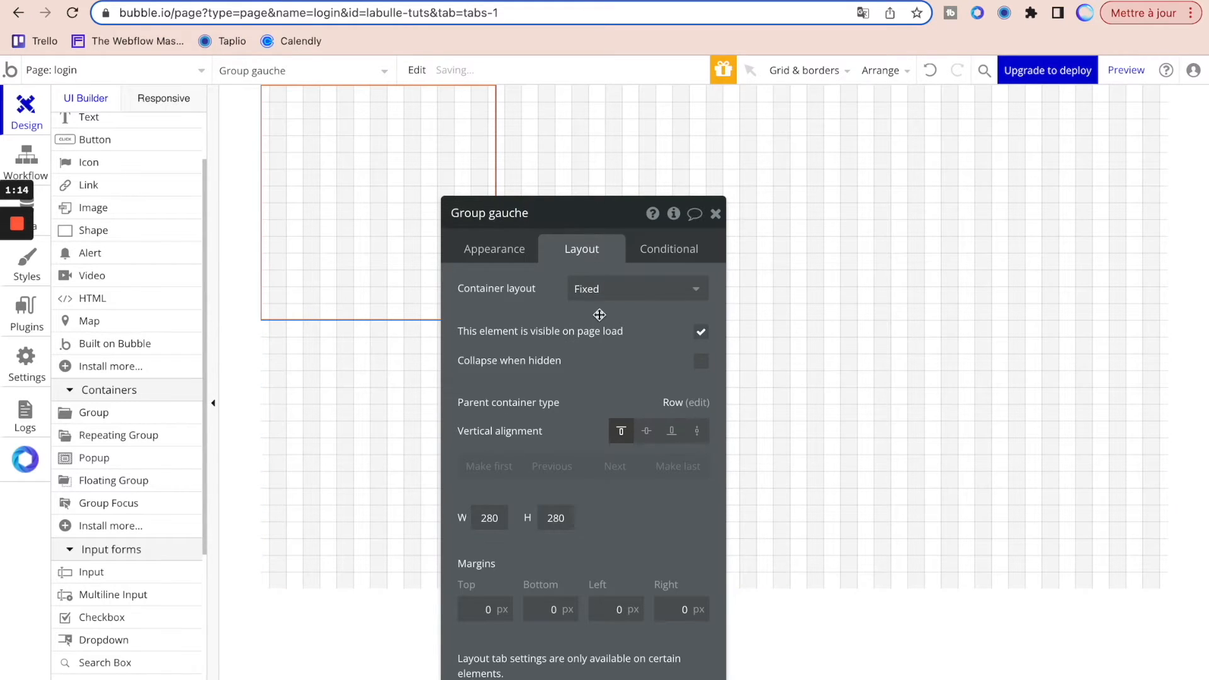
# - Set Group gauche's vertical alignment to stretch and its container layout to Column
pyautogui.click(697, 431)
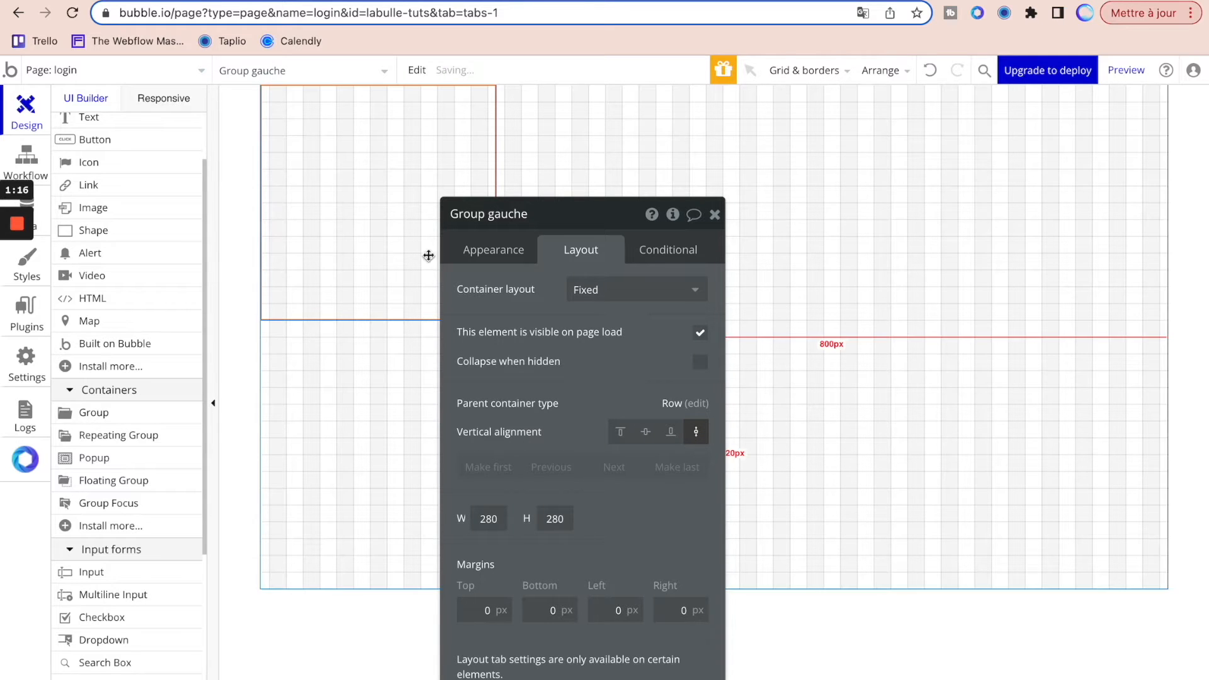
pyautogui.click(637, 289)
pyautogui.click(590, 391)
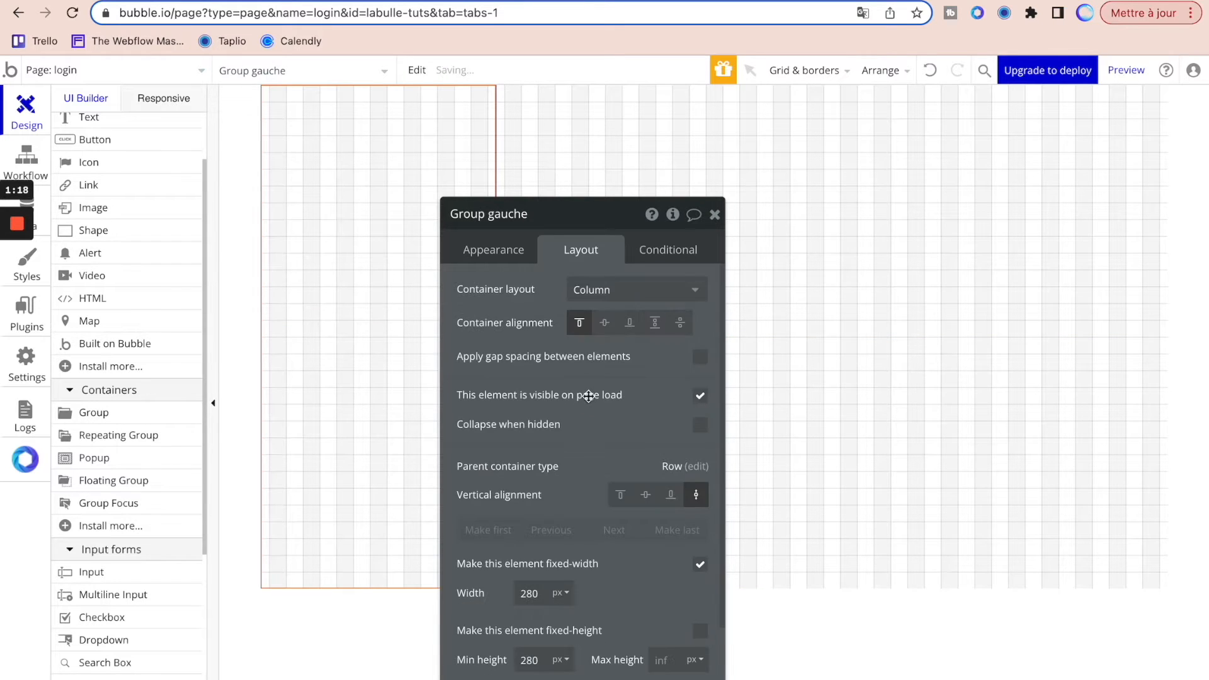
# - Check the reference design and make Group gauche no longer fixed-width
pyautogui.hotkey('ctrl', 'Tab')
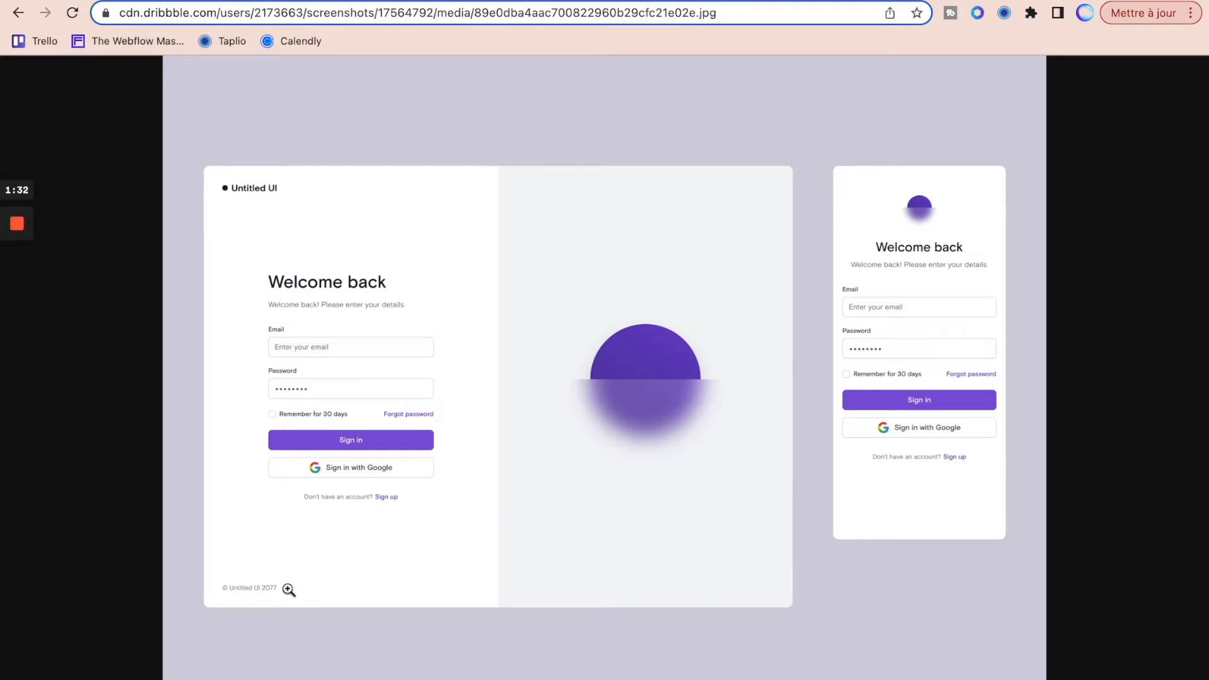
pyautogui.click(145, 2)
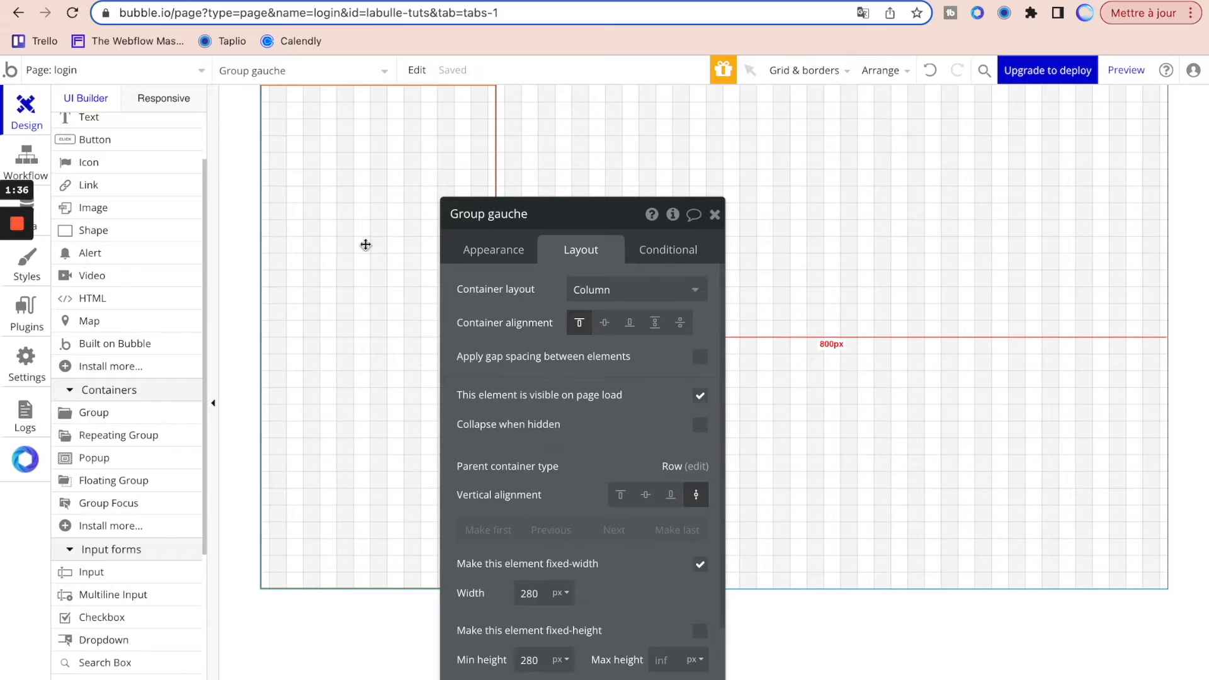
pyautogui.moveTo(596, 575); pyautogui.dragTo(707, 444)
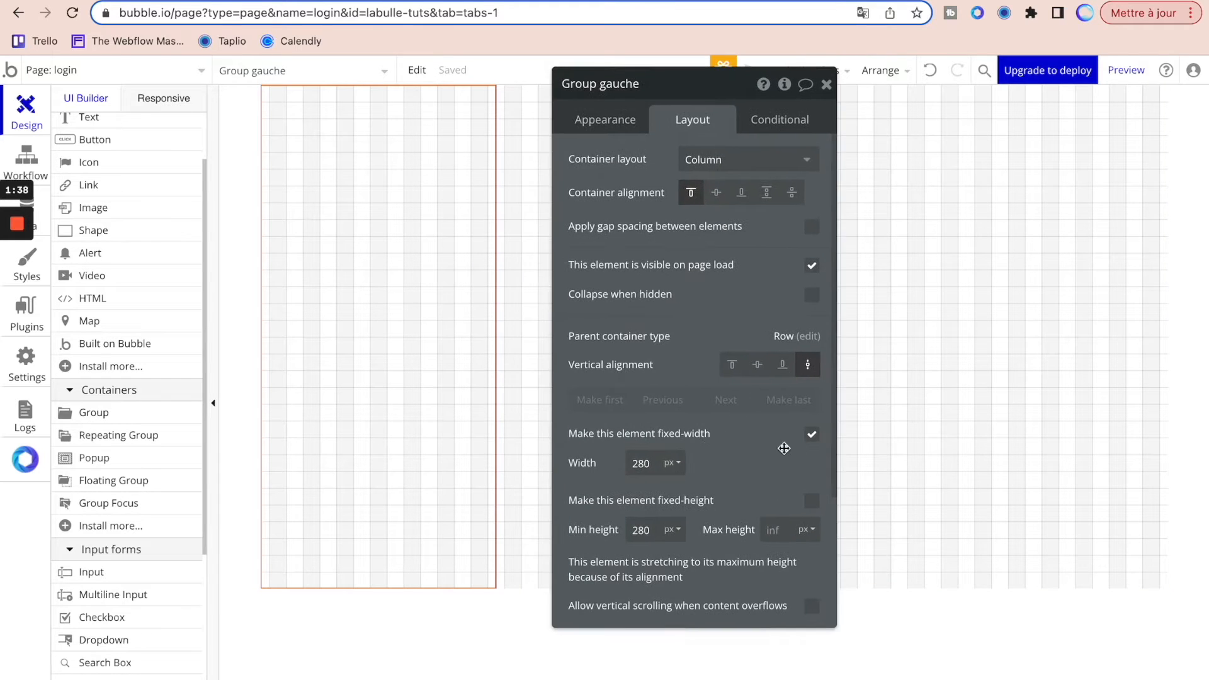
pyautogui.click(811, 434)
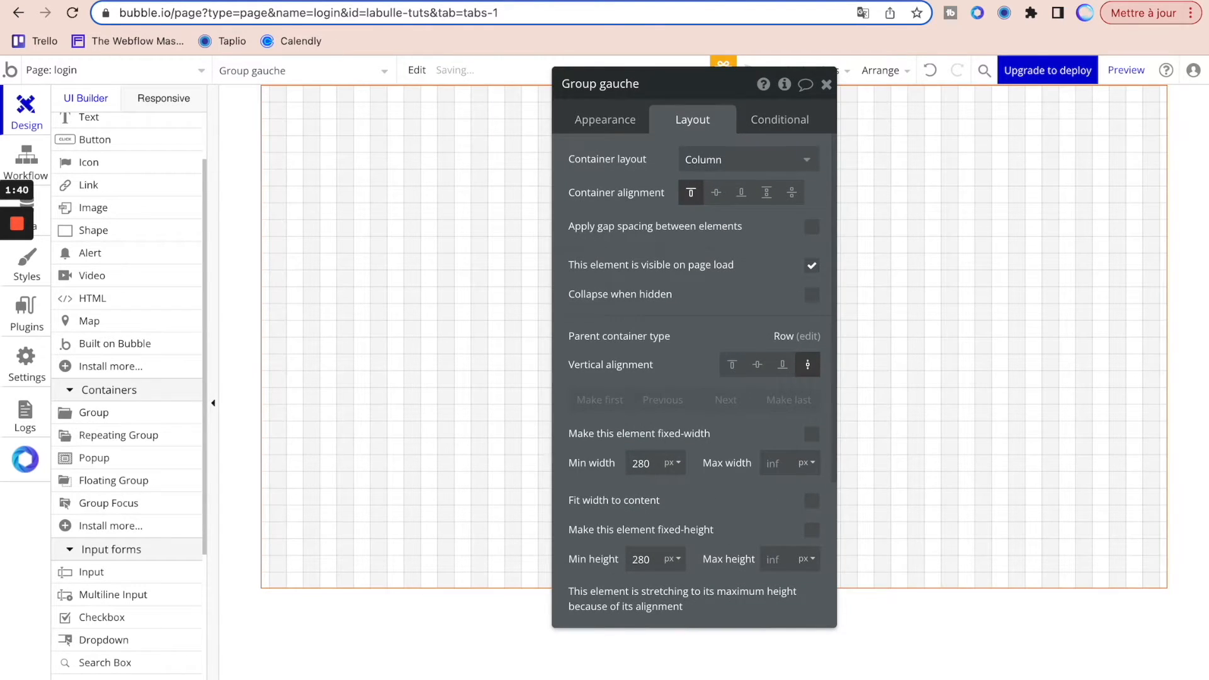
# - Limit Group gauche's maximum width to 50 % so it matches the left half of the reference design
pyautogui.hotkey('ctrl', 'Tab')
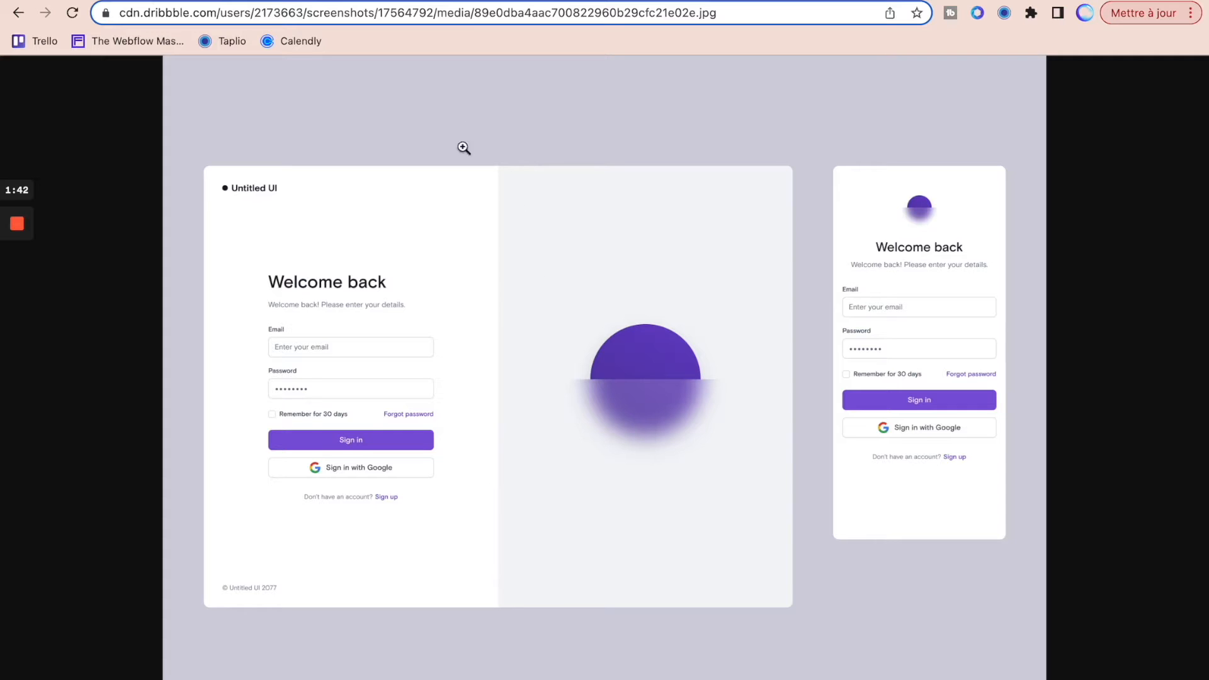
pyautogui.hotkey('ctrl', 'shift', 'Tab')
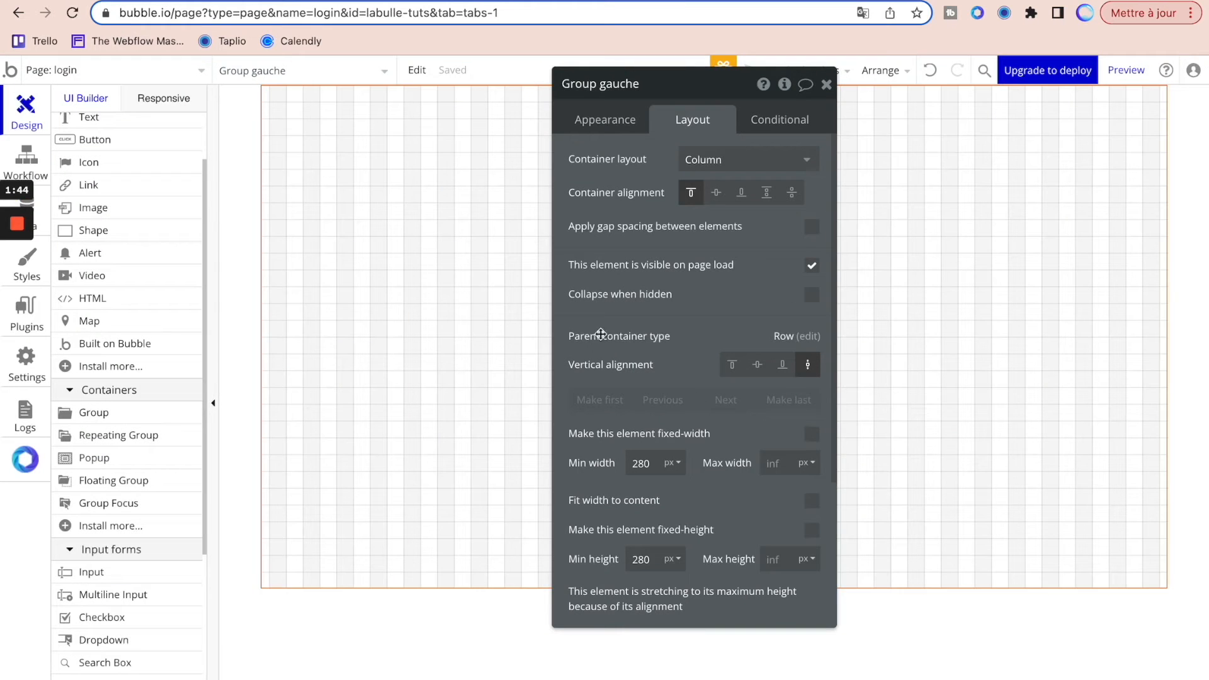
pyautogui.click(807, 463)
pyautogui.click(809, 511)
pyautogui.write('50')
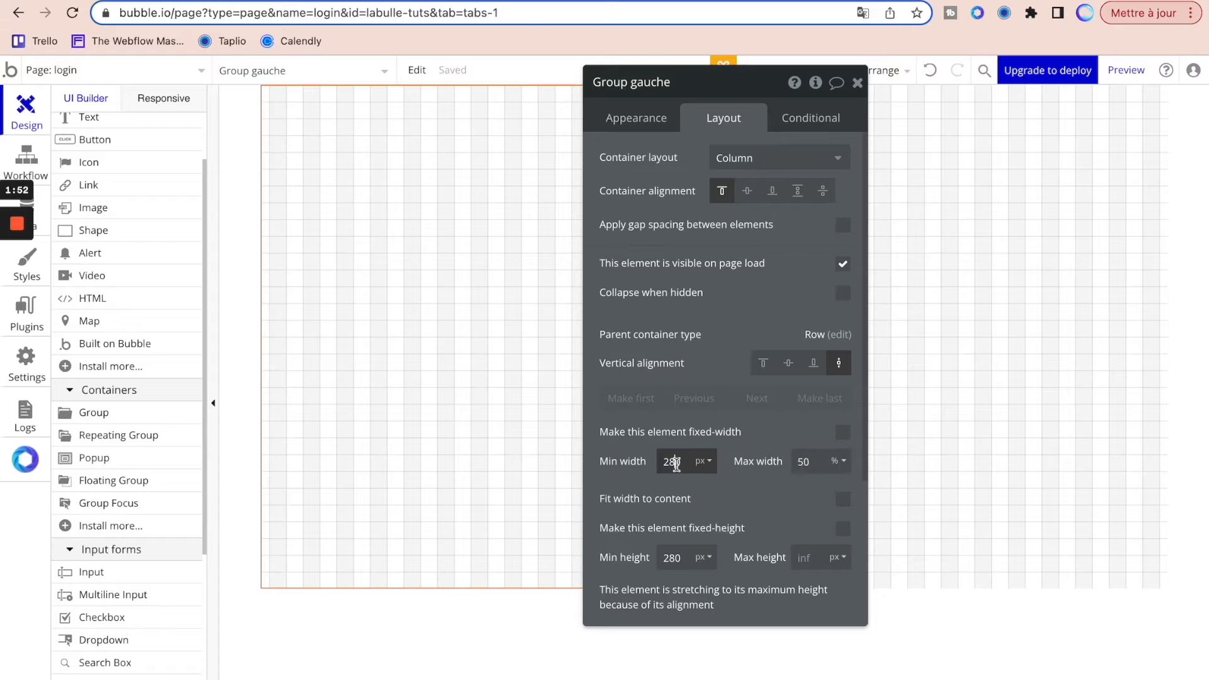
pyautogui.doubleClick(671, 462)
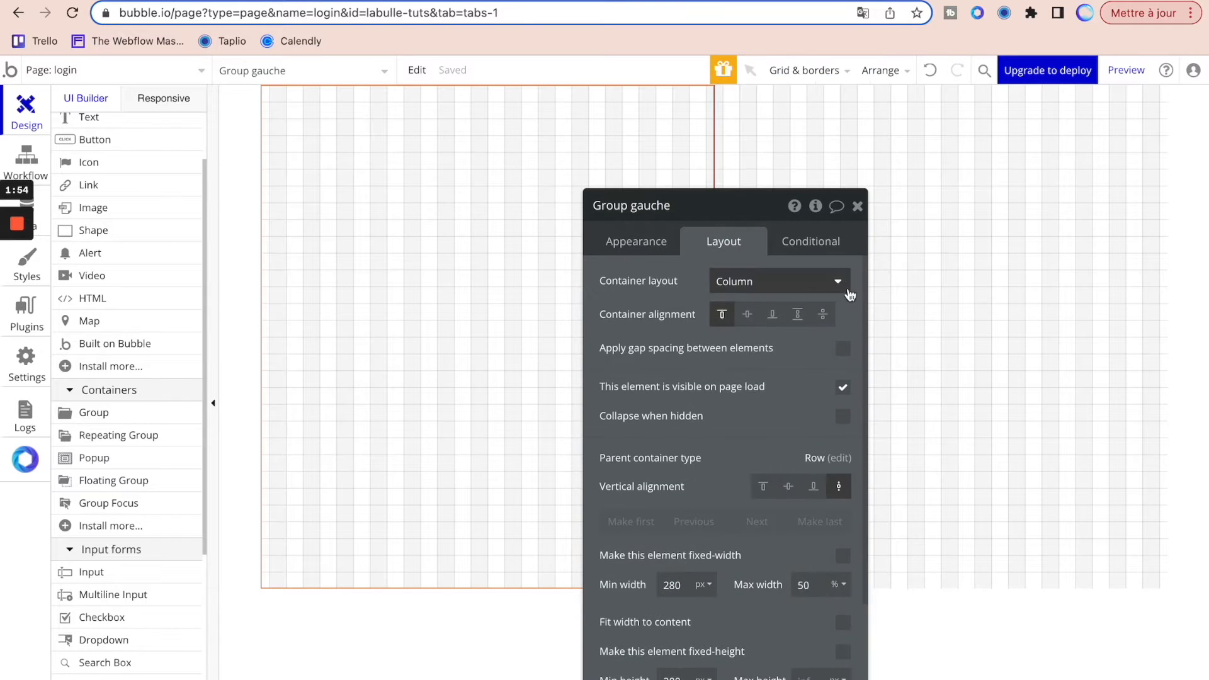
pyautogui.click(858, 207)
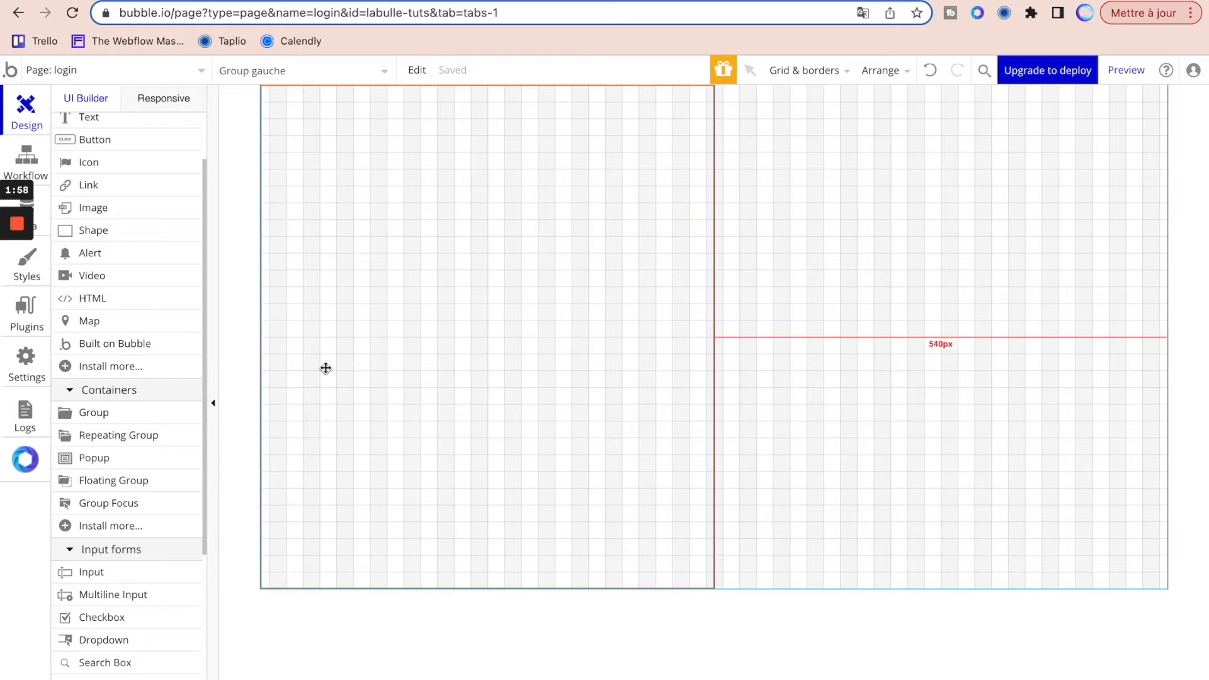
# - Add a second group in the empty right half of the page and name it "Group droite"
pyautogui.moveTo(98, 424); pyautogui.dragTo(1003, 296)
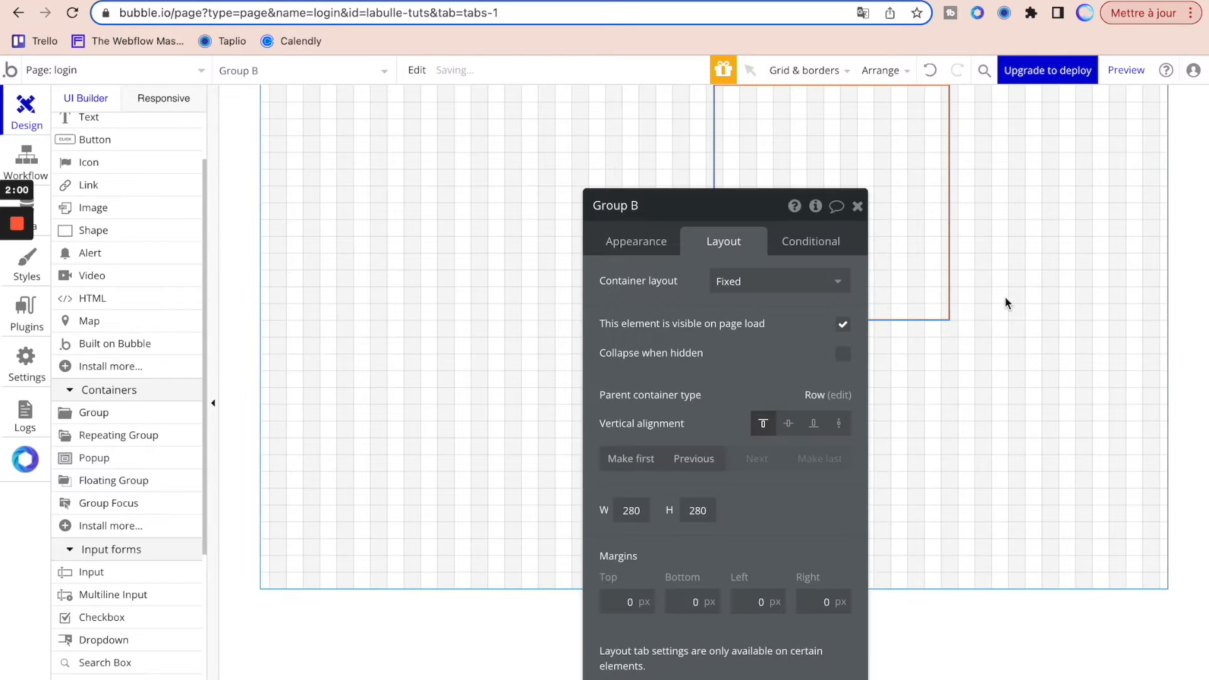
pyautogui.click(671, 216)
pyautogui.press('BackSpace')
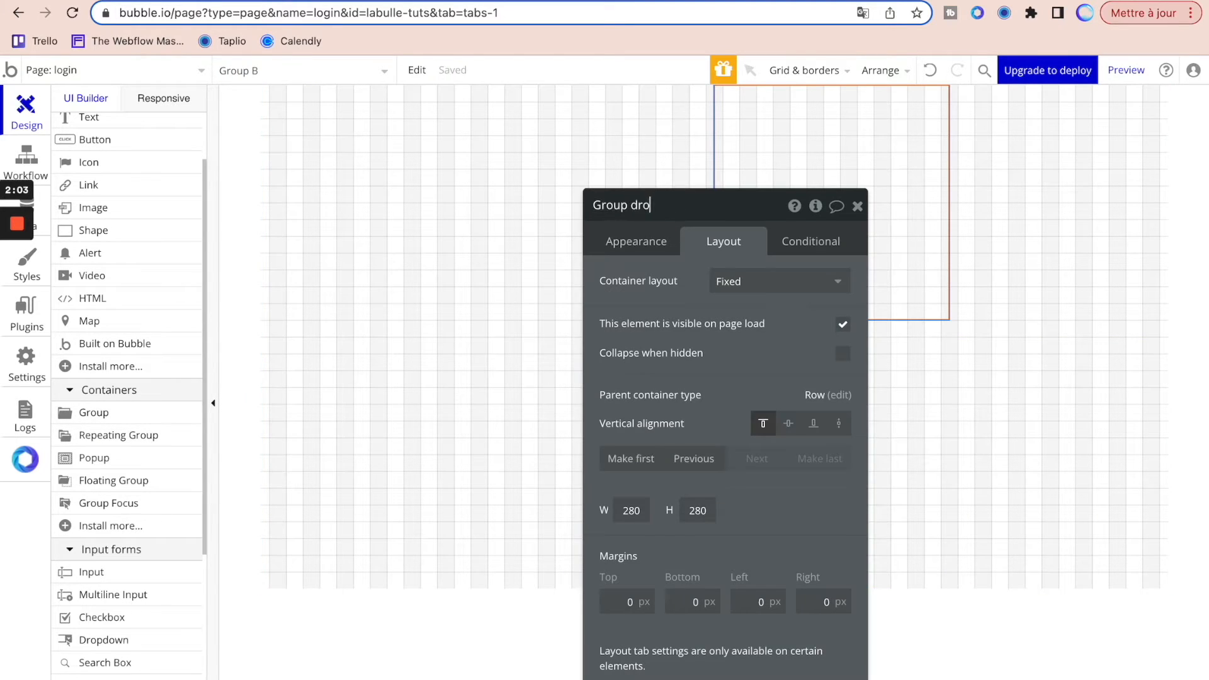
pyautogui.write('droite')
# - Set Group droite's container layout to Column and its vertical alignment to stretch
pyautogui.click(746, 283)
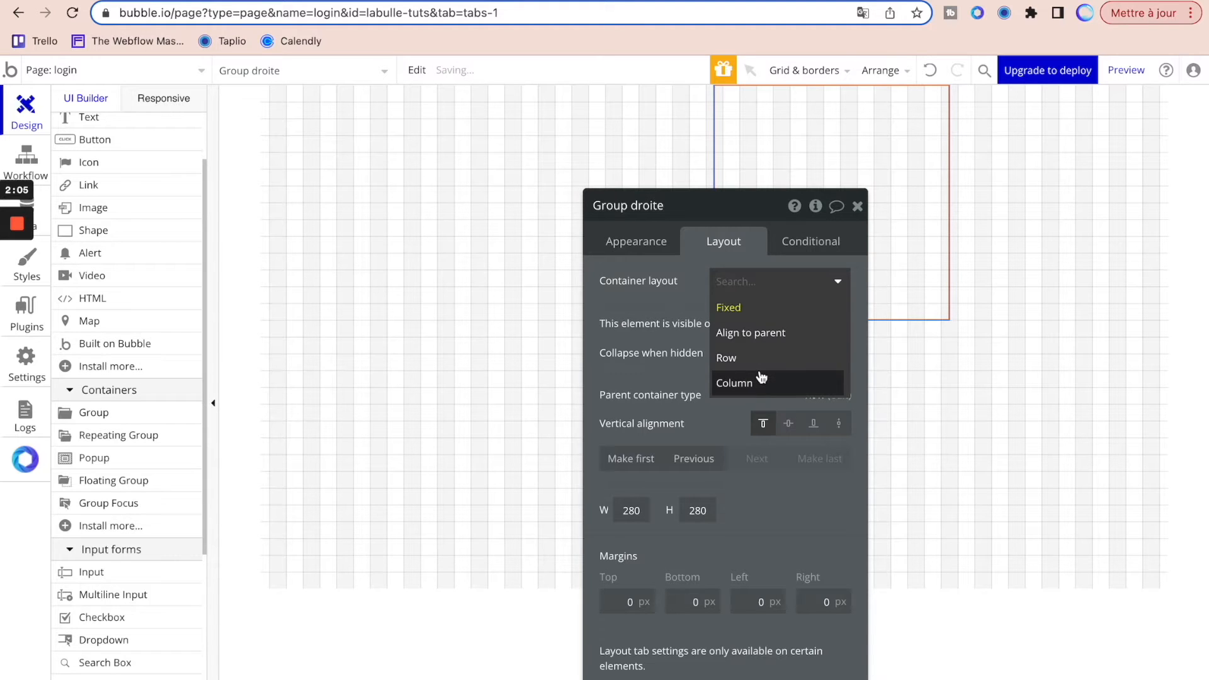
pyautogui.click(762, 377)
pyautogui.click(839, 486)
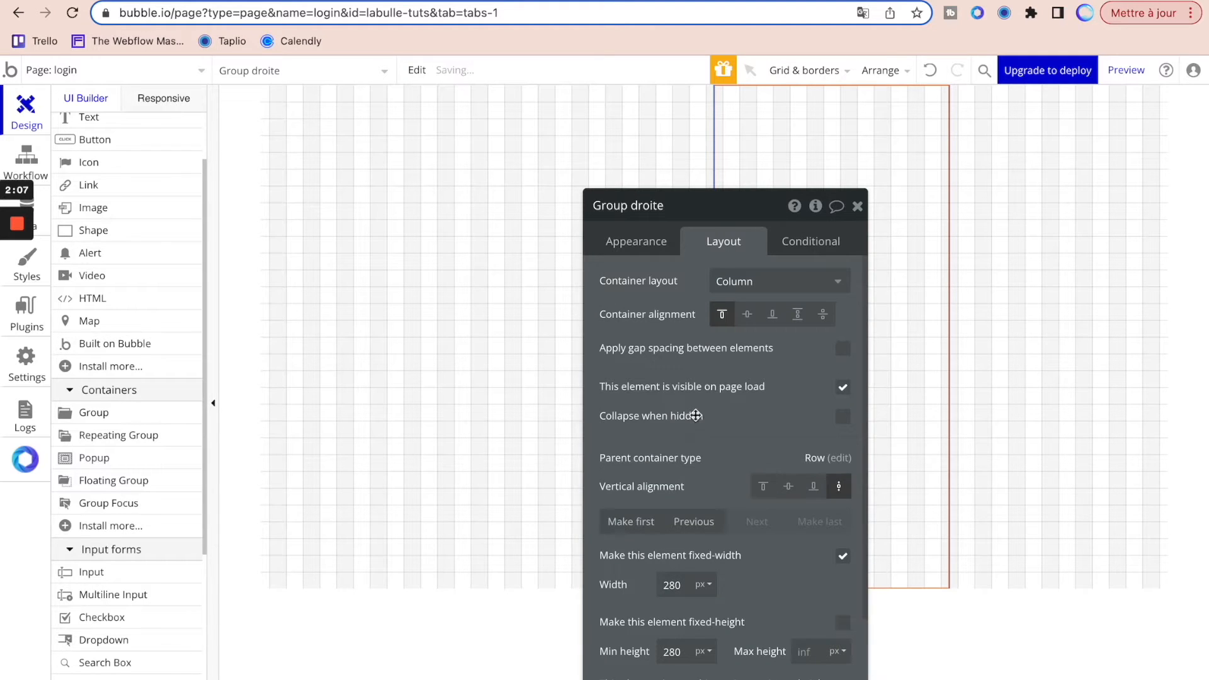
# - Make Group droite no longer fixed-width and limit its maximum width to 50 %
pyautogui.moveTo(710, 415); pyautogui.dragTo(375, 381)
pyautogui.click(499, 498)
pyautogui.click(497, 535)
pyautogui.click(492, 574)
pyautogui.doubleClick(462, 531)
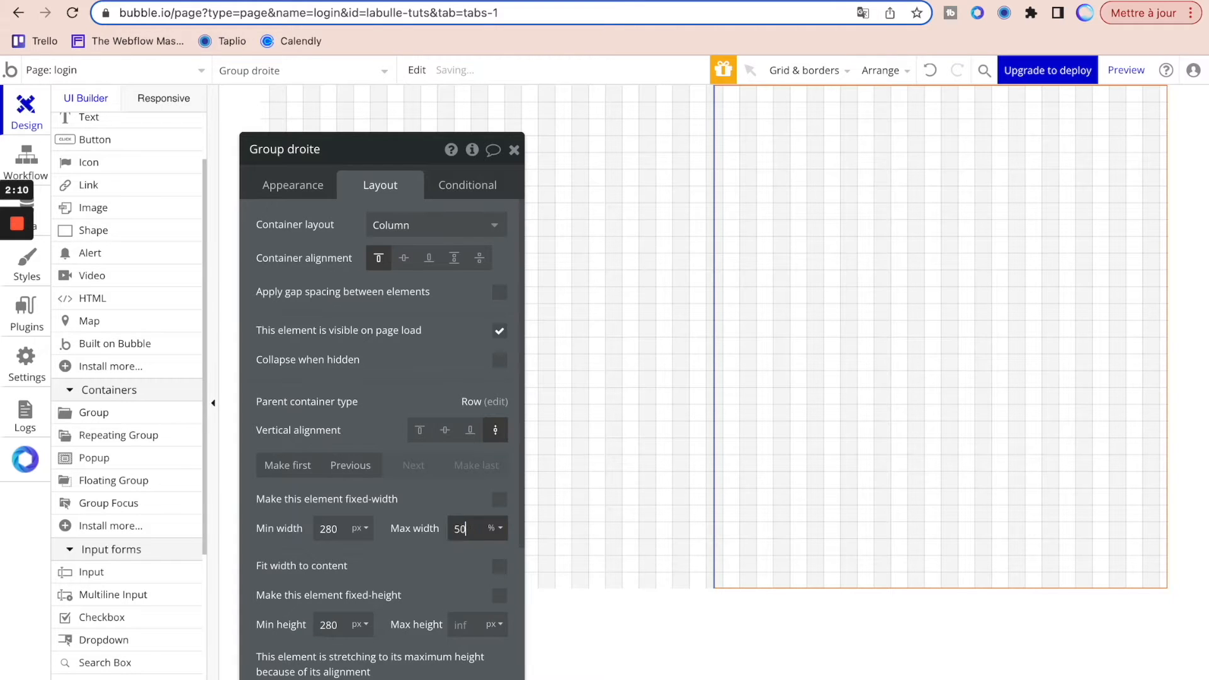
pyautogui.click(327, 529)
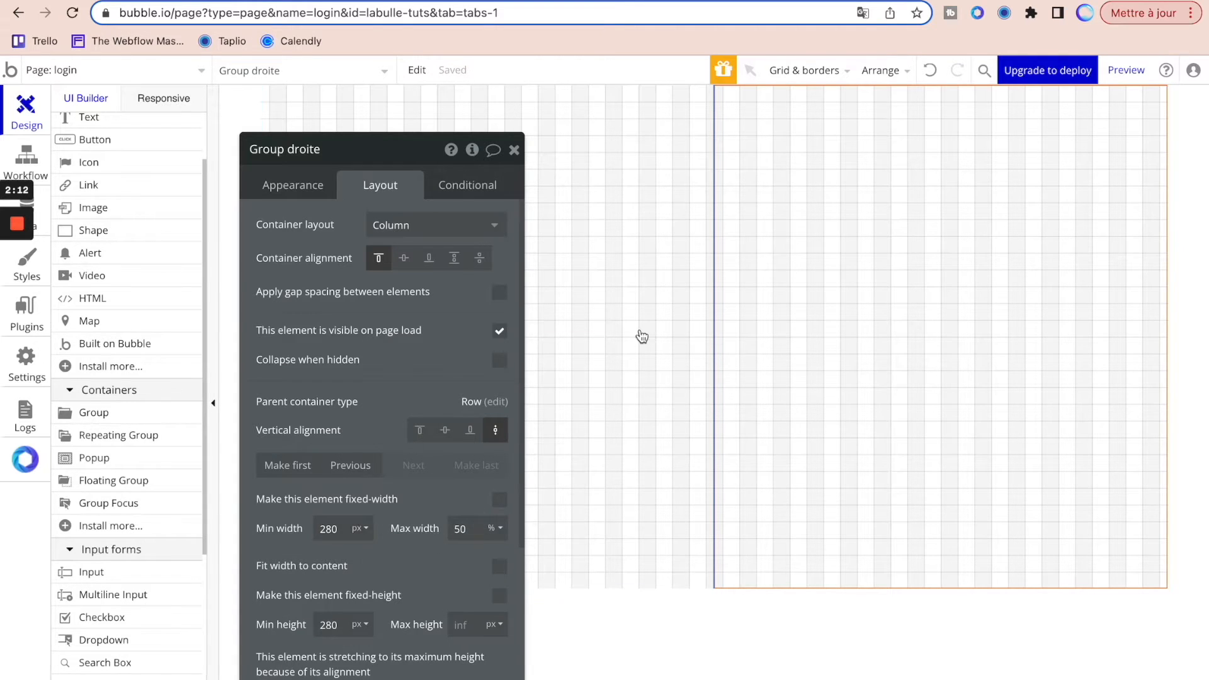
# - Review Group gauche's width settings and compare the two page halves with the reference login design
pyautogui.click(653, 347)
pyautogui.click(460, 528)
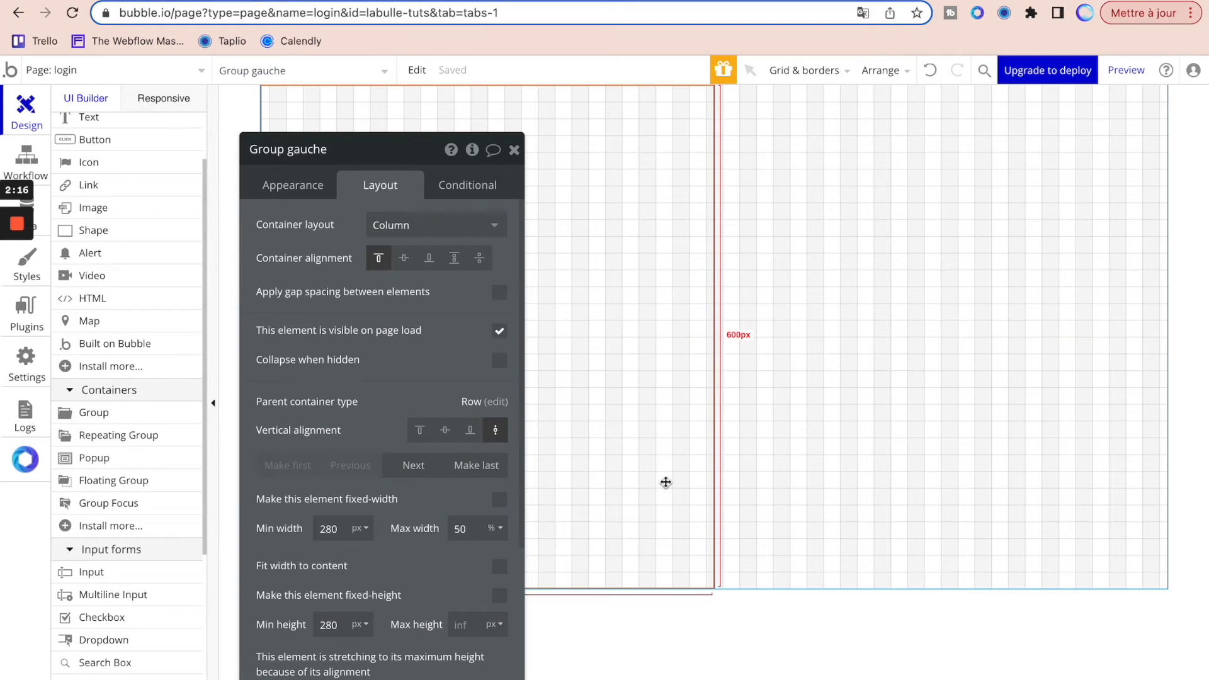
pyautogui.click(513, 149)
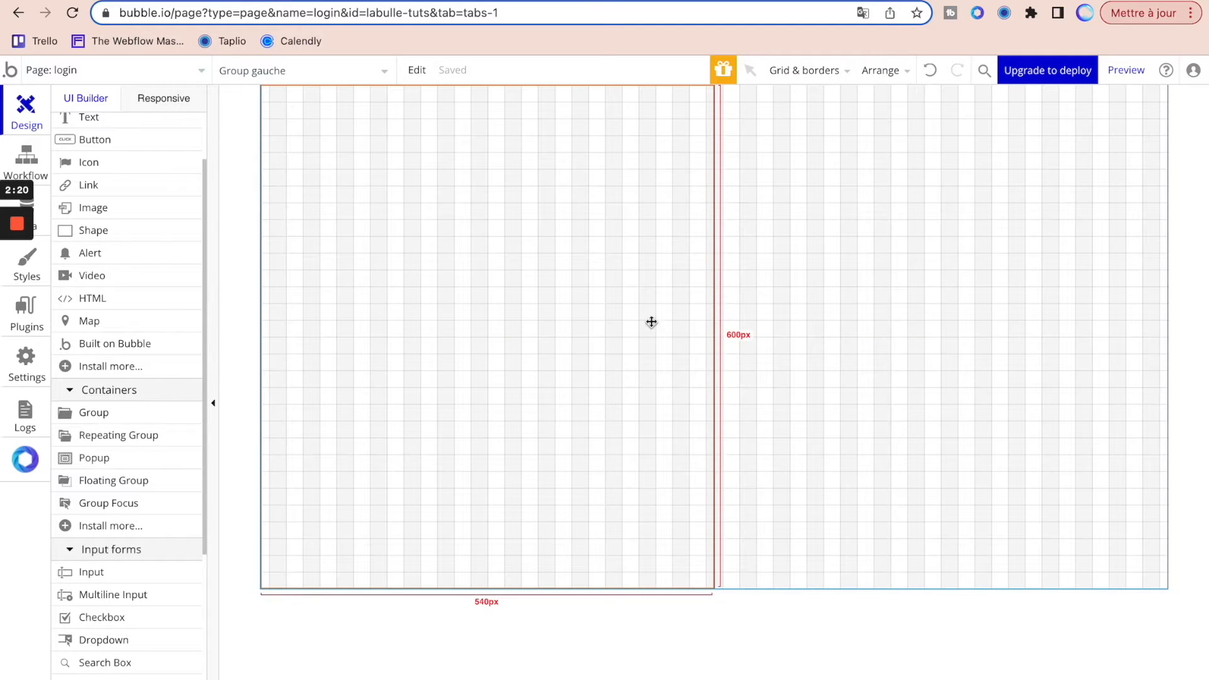
pyautogui.click(878, 325)
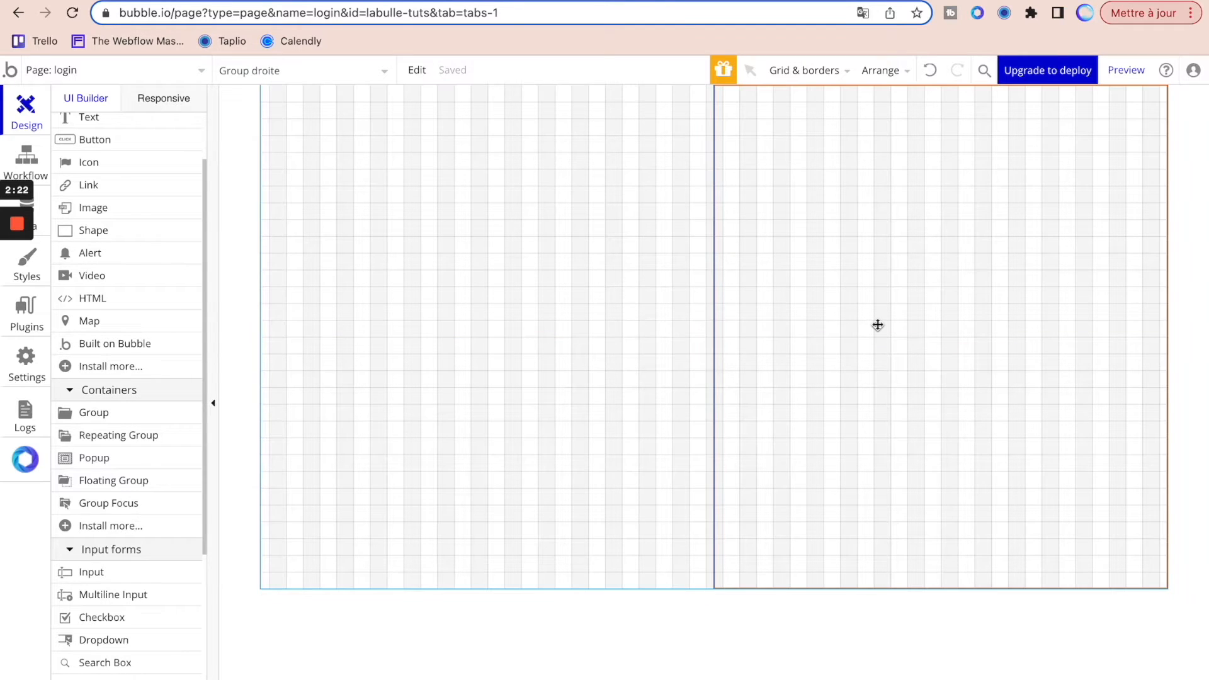
pyautogui.click(657, 331)
pyautogui.click(286, 0)
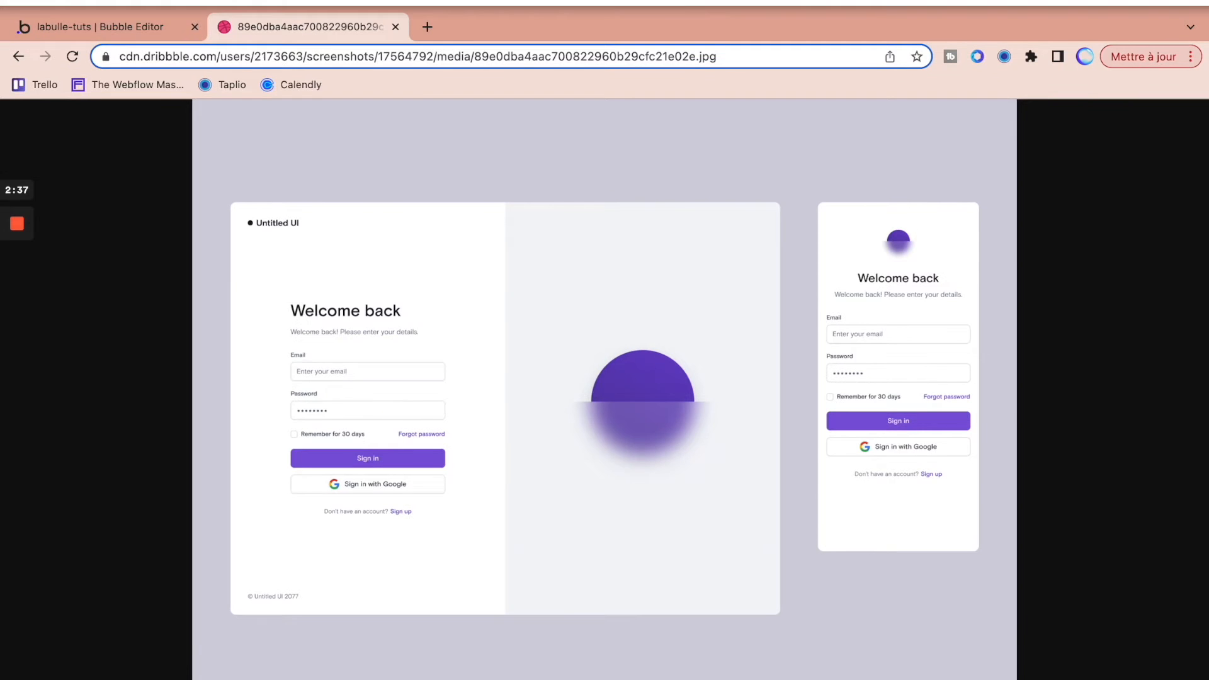
pyautogui.click(122, 25)
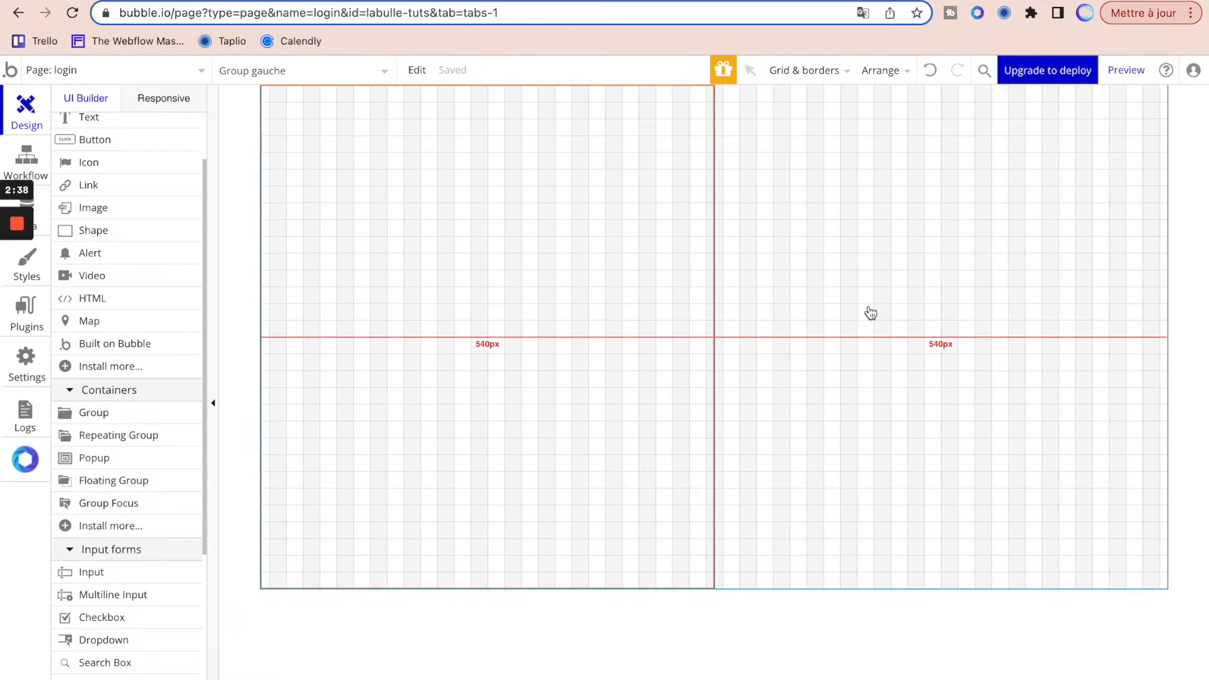
# - Remove Group droite's default style and give it a flat light grey background, #F7F7F7
pyautogui.doubleClick(869, 308)
pyautogui.click(308, 184)
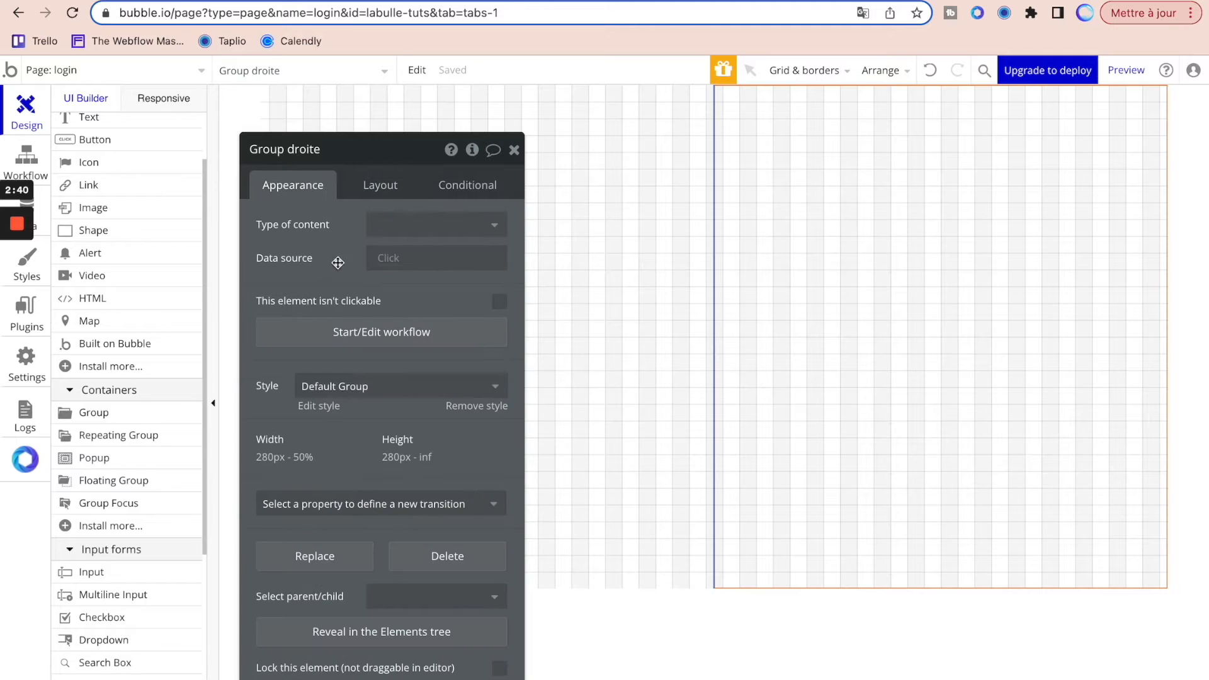
pyautogui.click(462, 406)
pyautogui.click(402, 440)
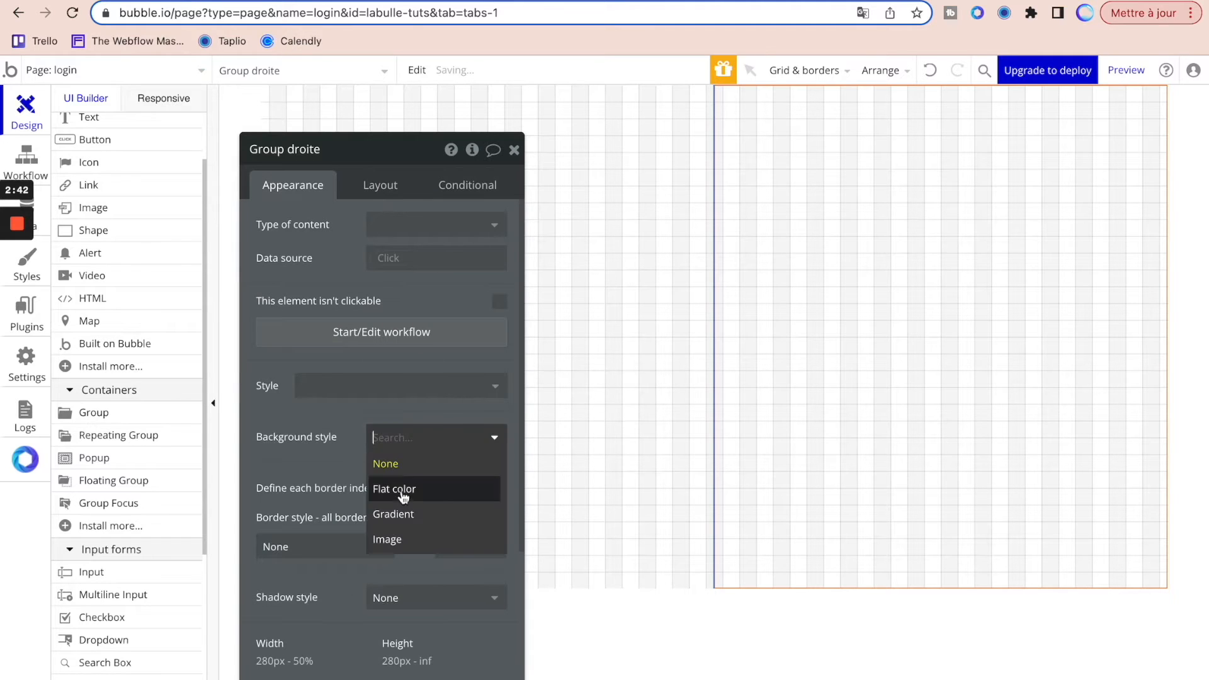
pyautogui.click(403, 491)
pyautogui.click(396, 471)
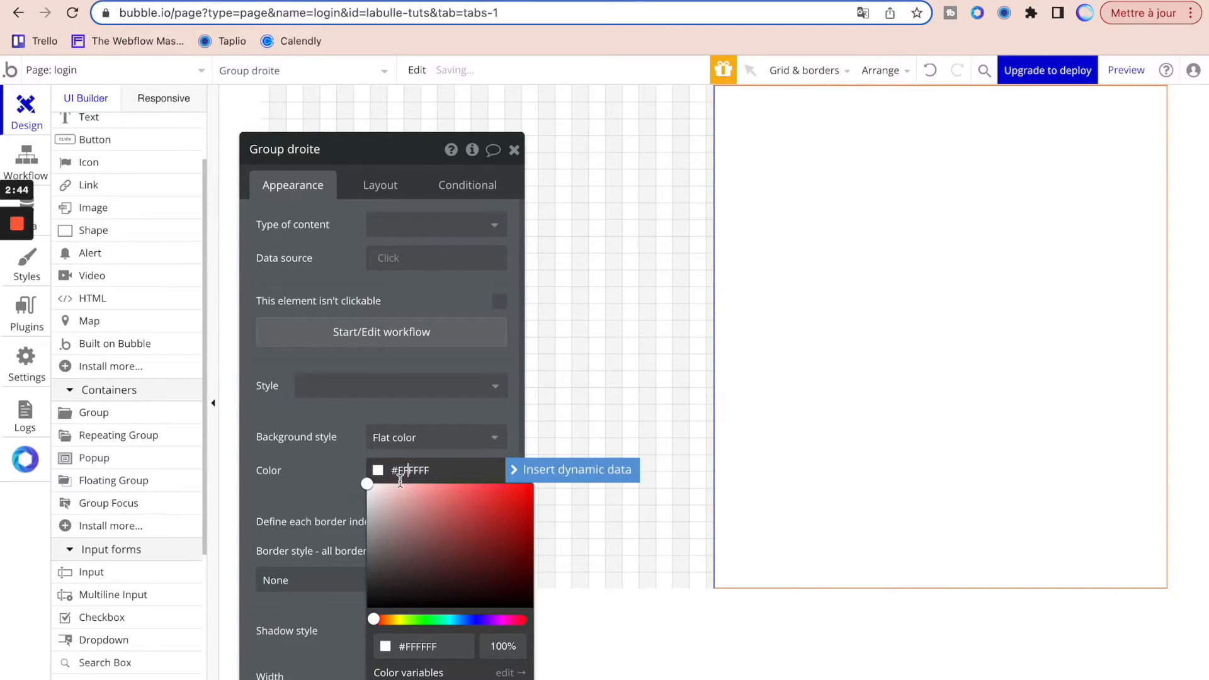
pyautogui.moveTo(364, 486); pyautogui.dragTo(360, 490)
pyautogui.click(409, 474)
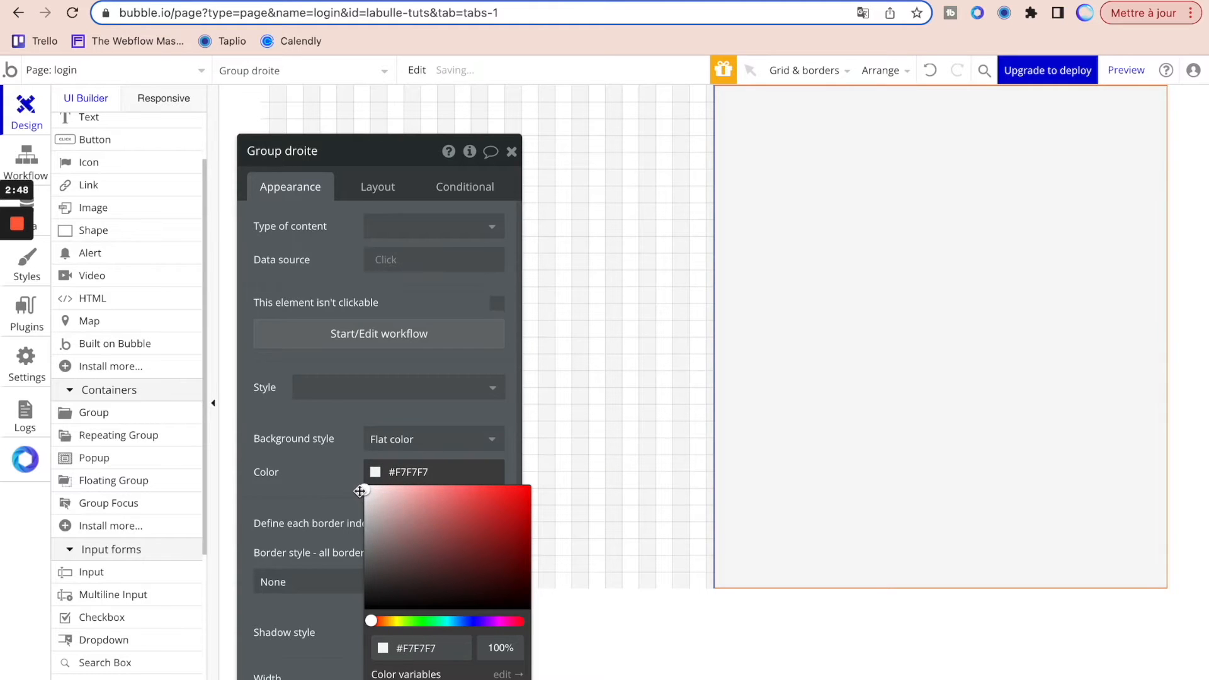
# - Add an image element inside Group droite and center it horizontally
pyautogui.click(314, 465)
pyautogui.click(659, 410)
pyautogui.click(929, 282)
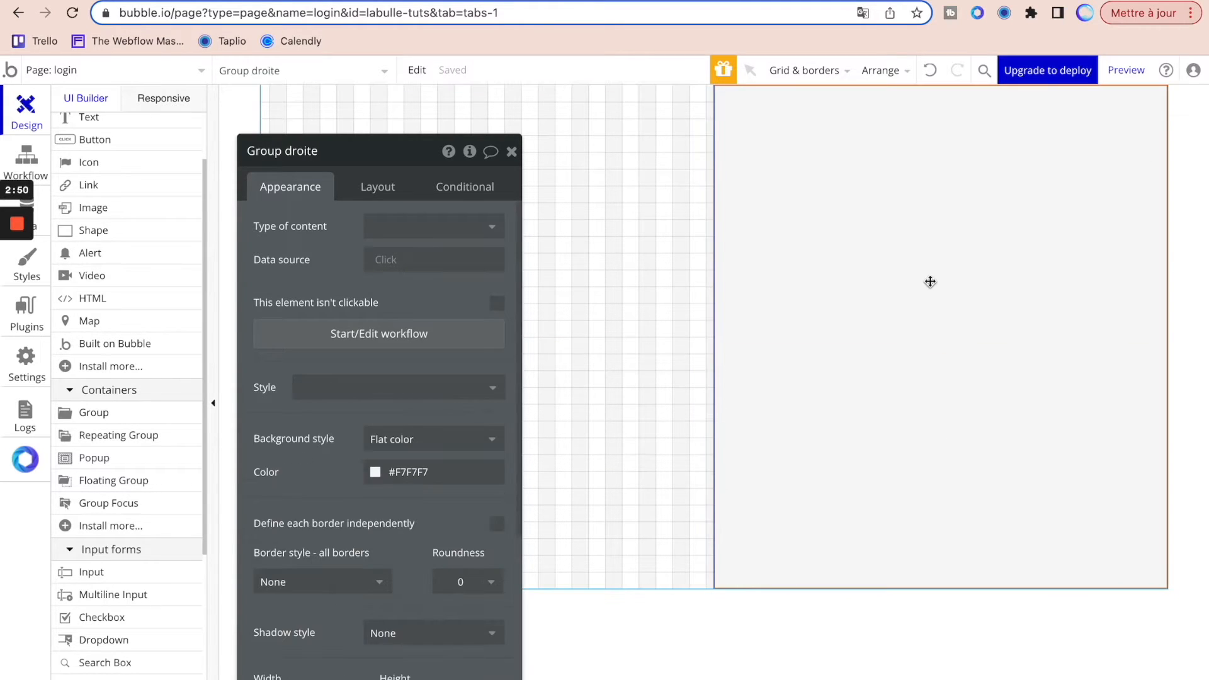
pyautogui.click(416, 1)
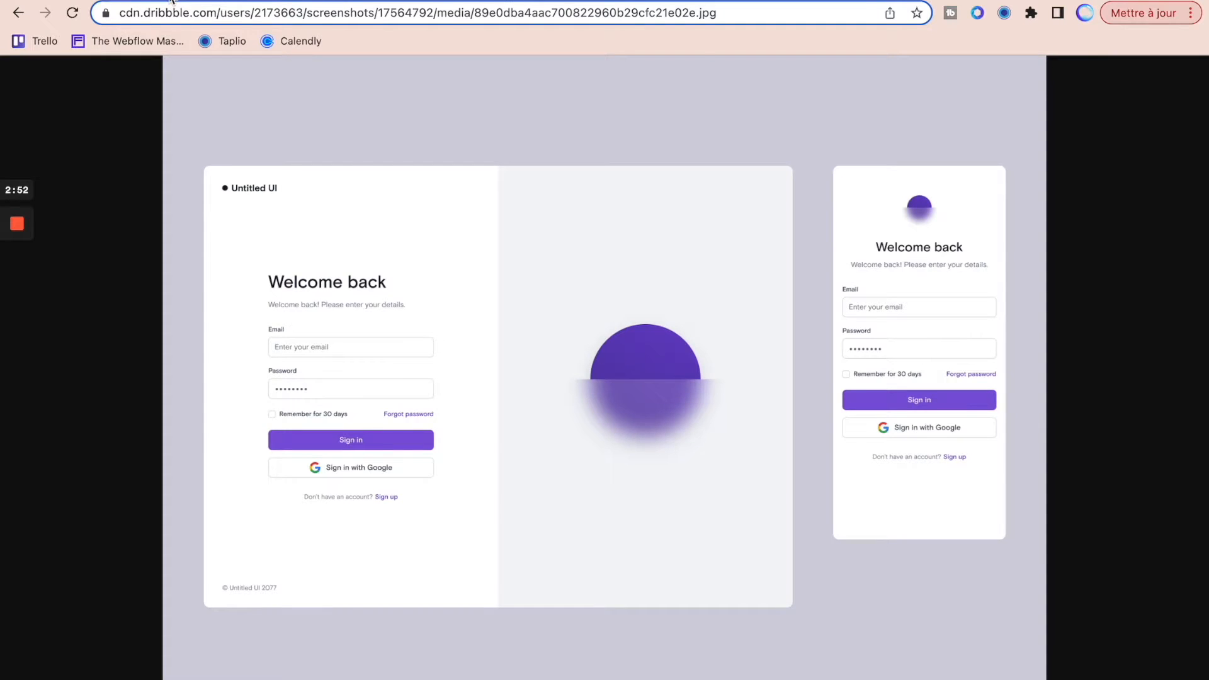
pyautogui.click(171, 1)
pyautogui.moveTo(111, 209); pyautogui.dragTo(884, 199)
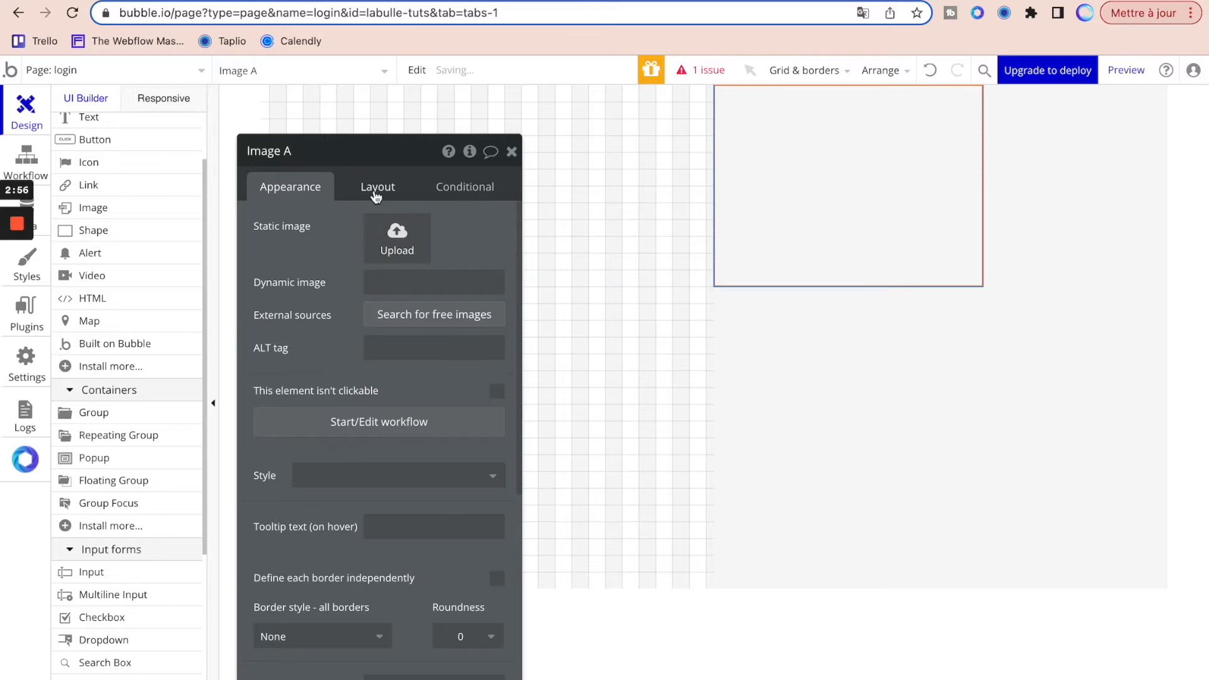
pyautogui.click(376, 197)
pyautogui.click(291, 187)
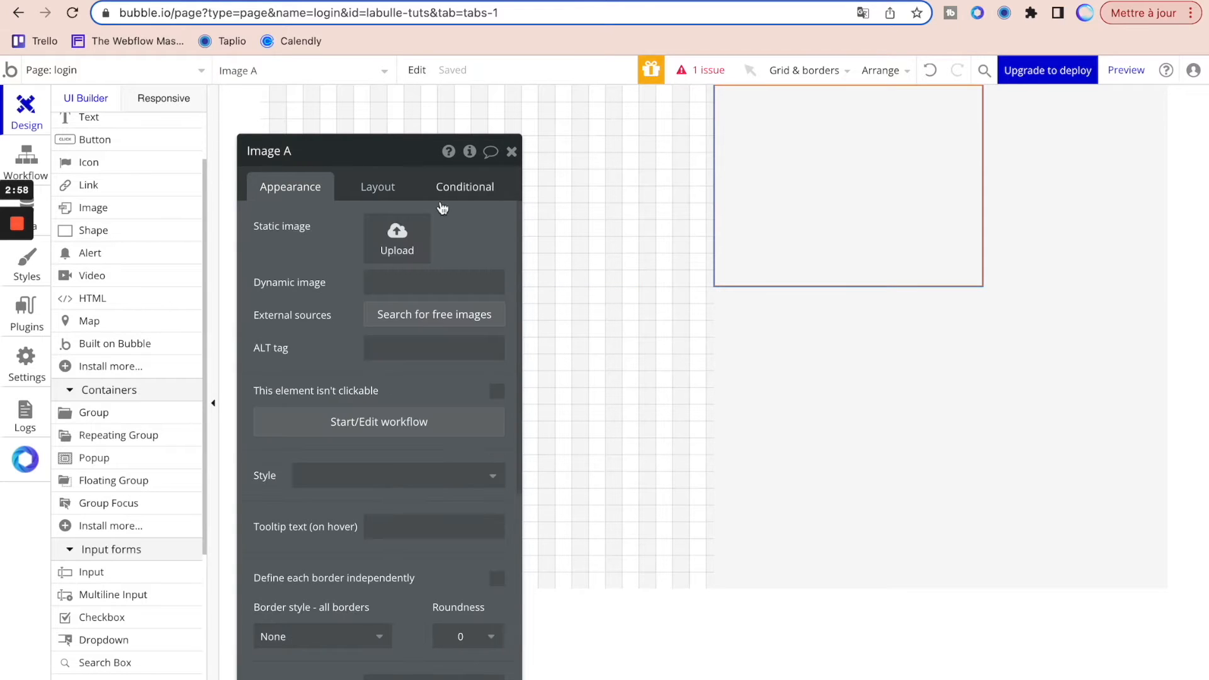
pyautogui.click(384, 190)
pyautogui.click(469, 318)
# - Set Group droite's container alignment to center while keeping its own vertical alignment on stretch
pyautogui.click(910, 366)
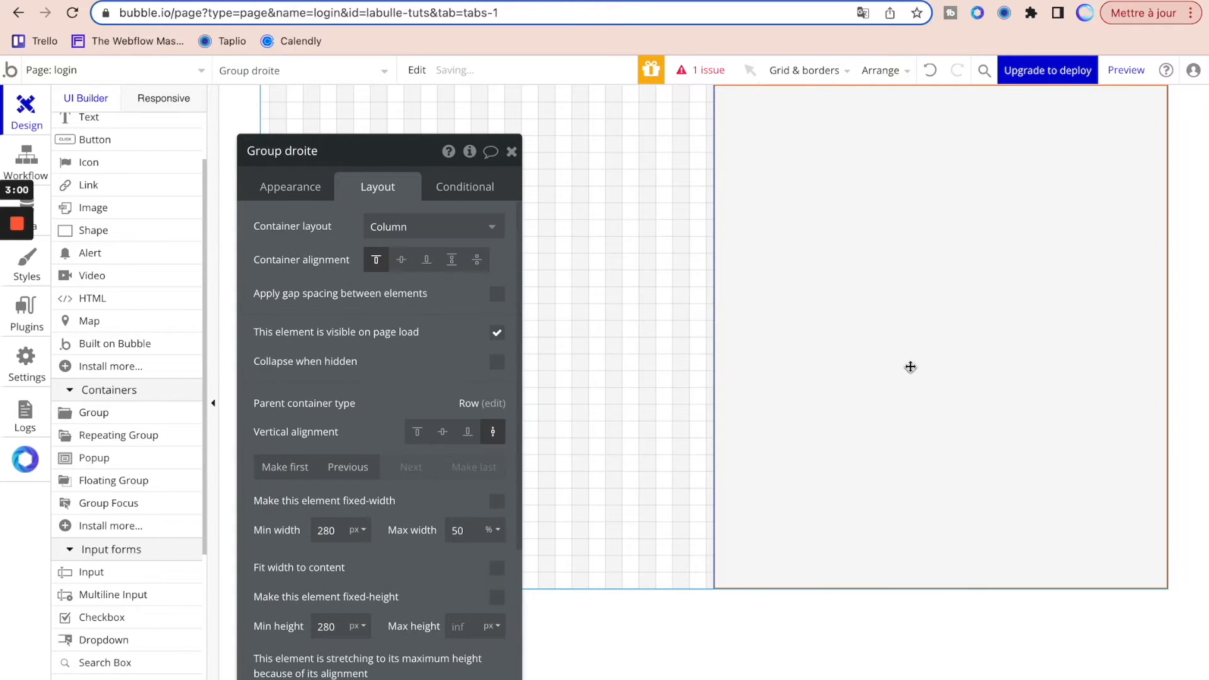
pyautogui.click(442, 432)
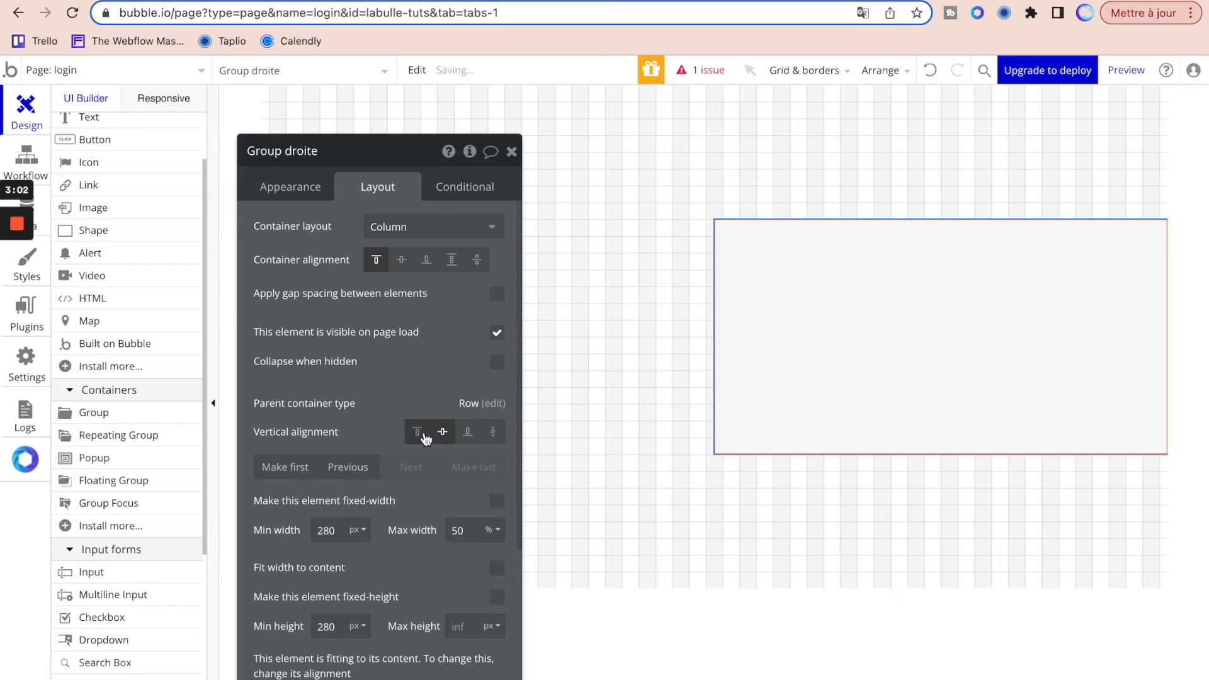
pyautogui.click(493, 431)
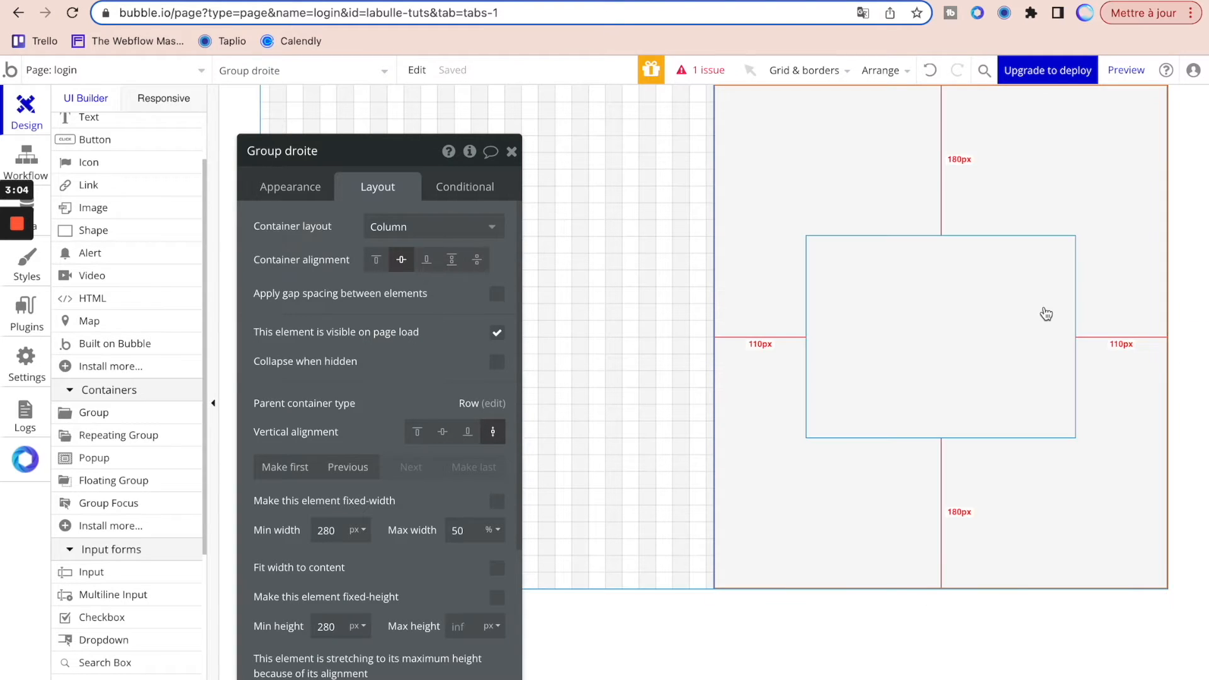
# - Lock the image element's aspect ratio at 1 x 1 and upload login image.jpg as its static image
pyautogui.click(1007, 310)
pyautogui.click(497, 454)
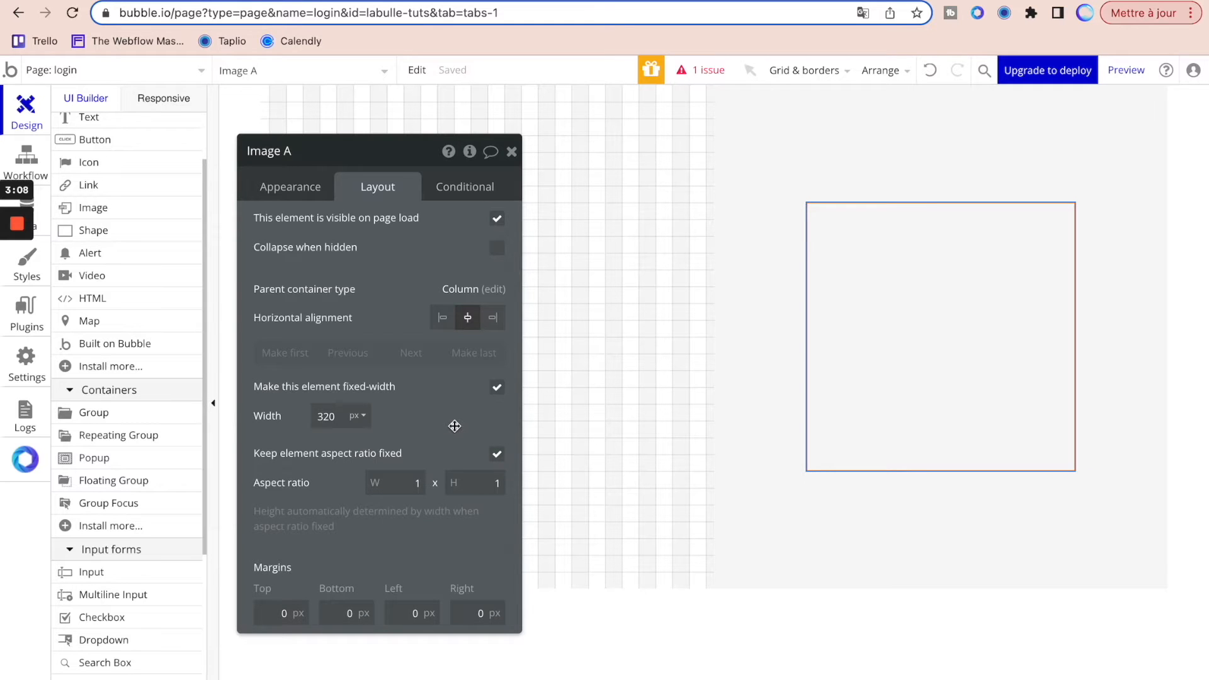
pyautogui.click(304, 187)
pyautogui.click(397, 246)
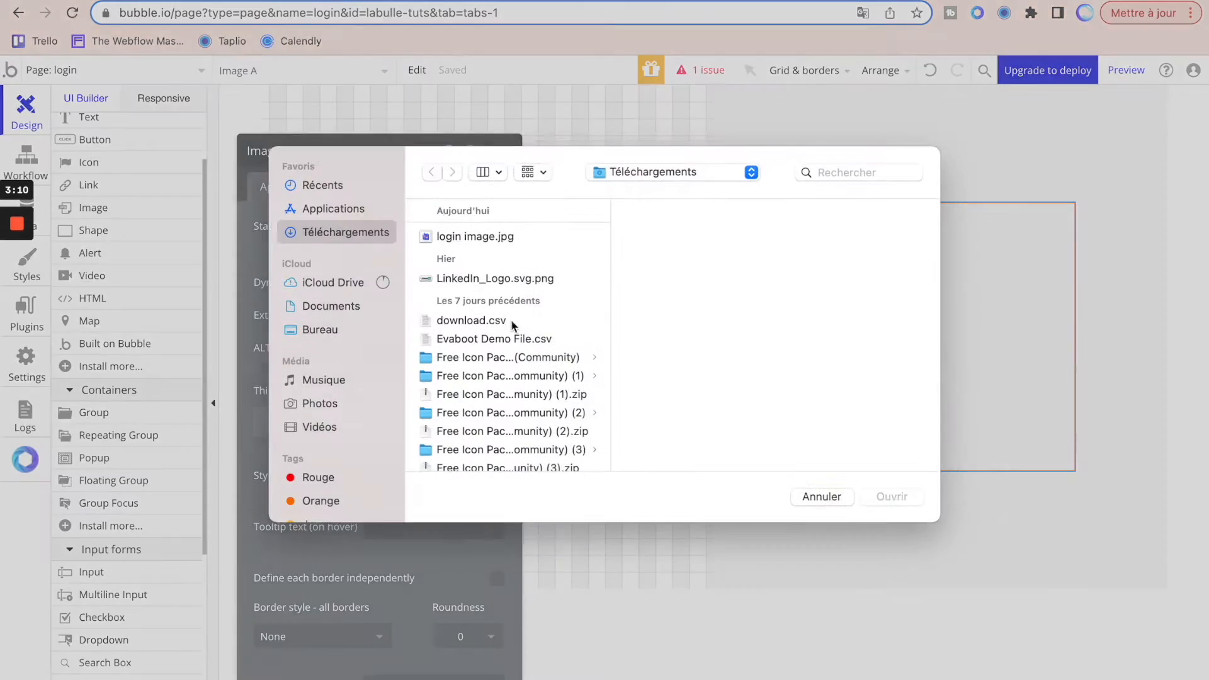
pyautogui.click(516, 243)
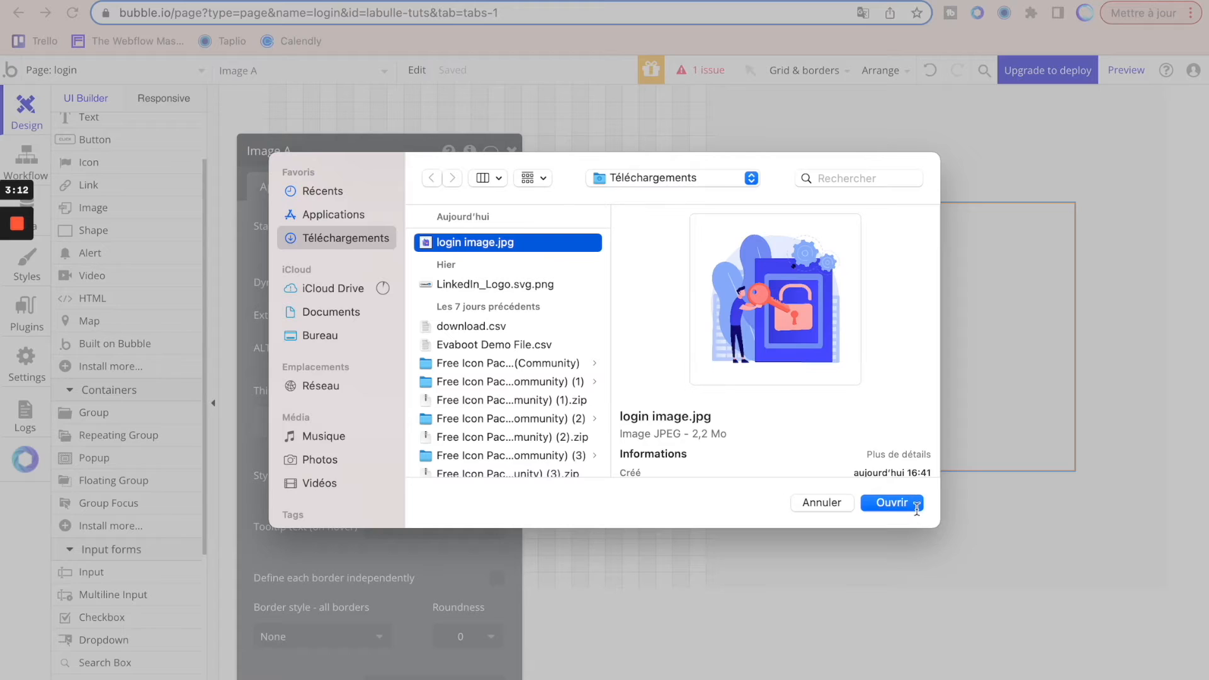
pyautogui.click(916, 507)
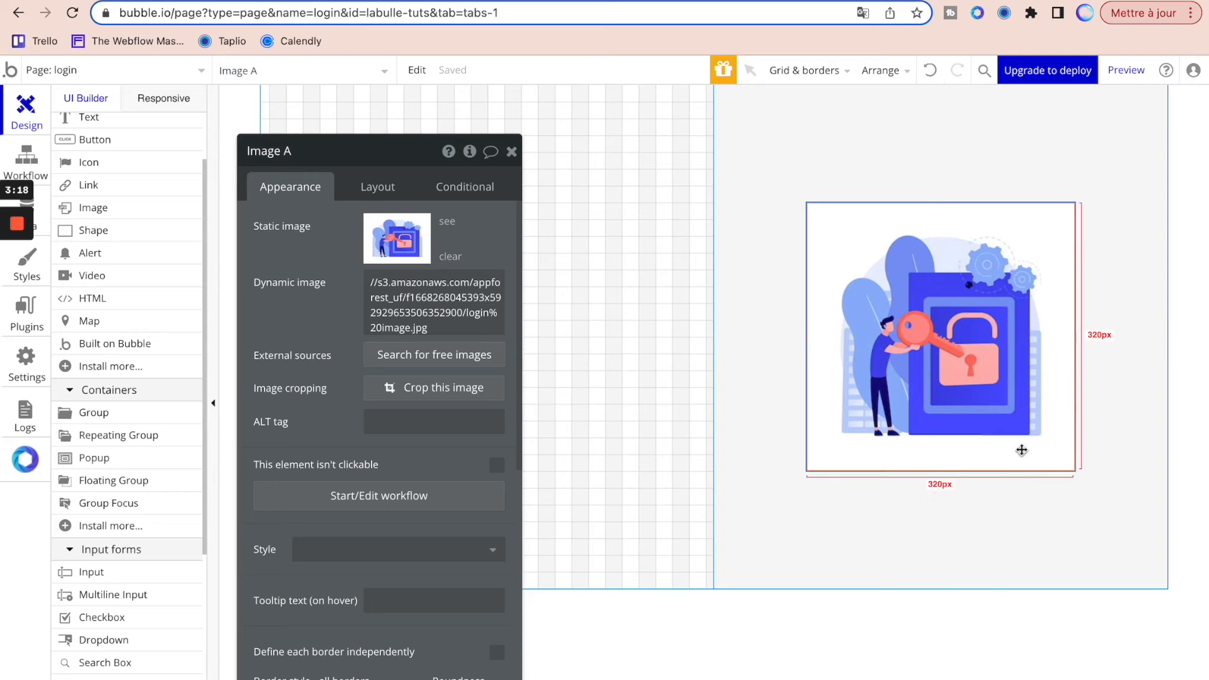
# - Examine the page's two halves and compare the empty Group gauche with the reference login design
pyautogui.click(982, 512)
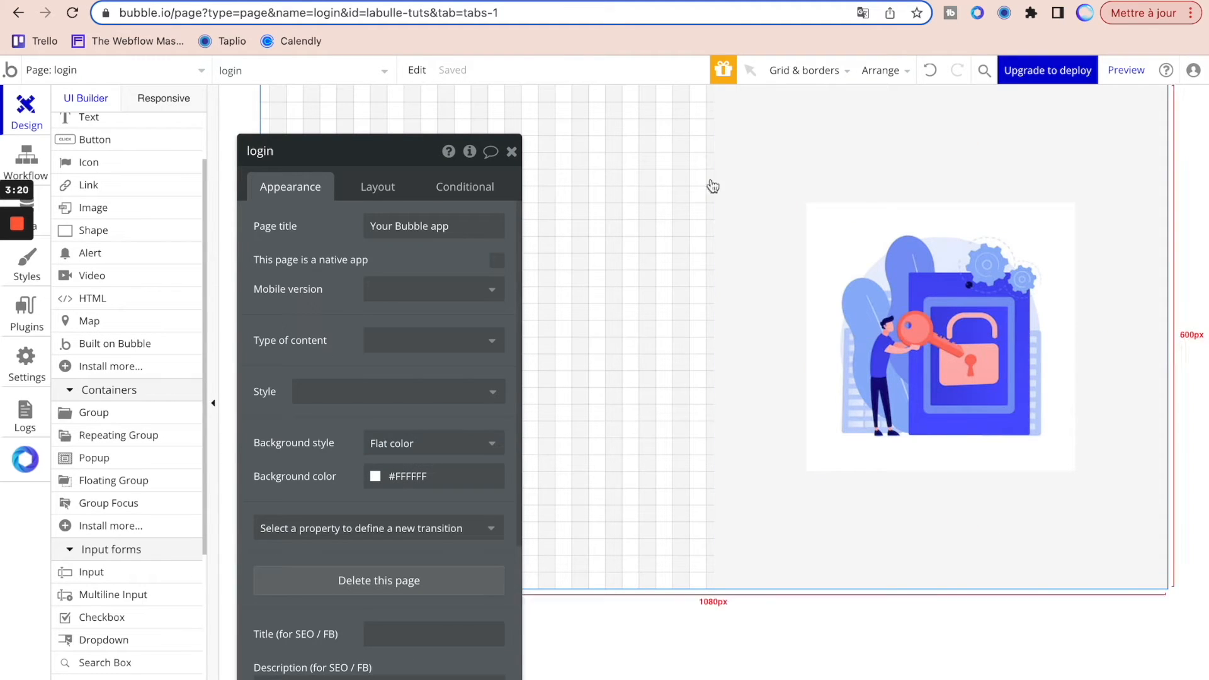
pyautogui.click(511, 151)
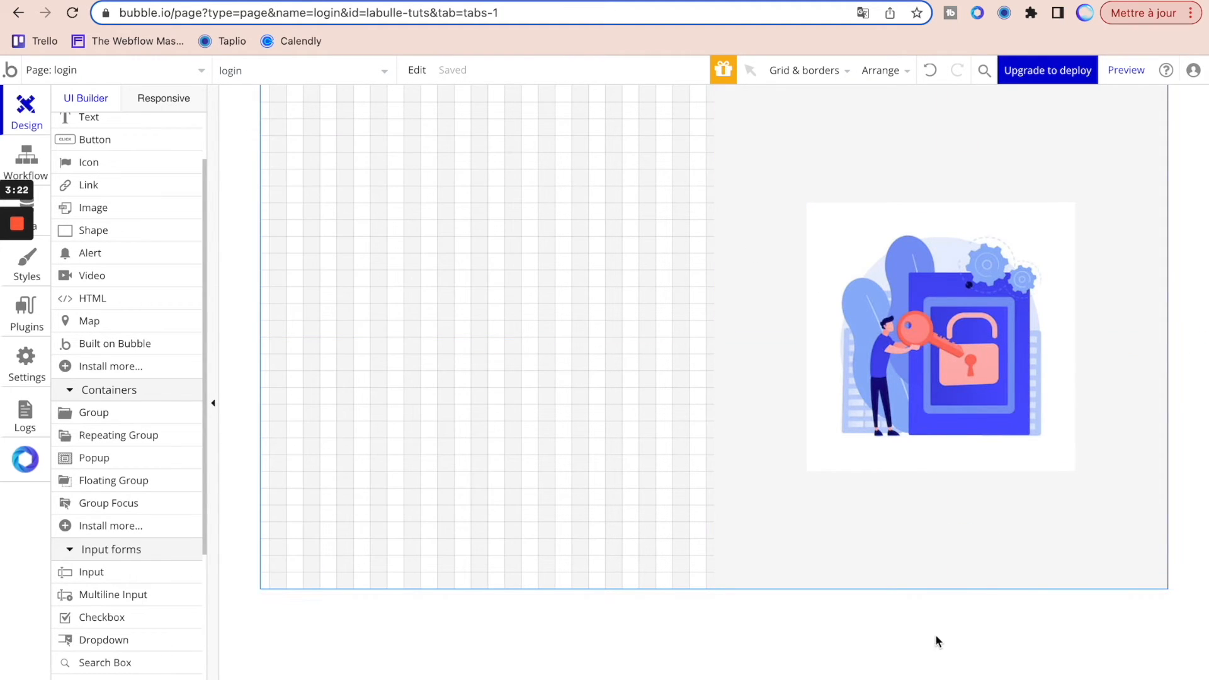
pyautogui.click(609, 350)
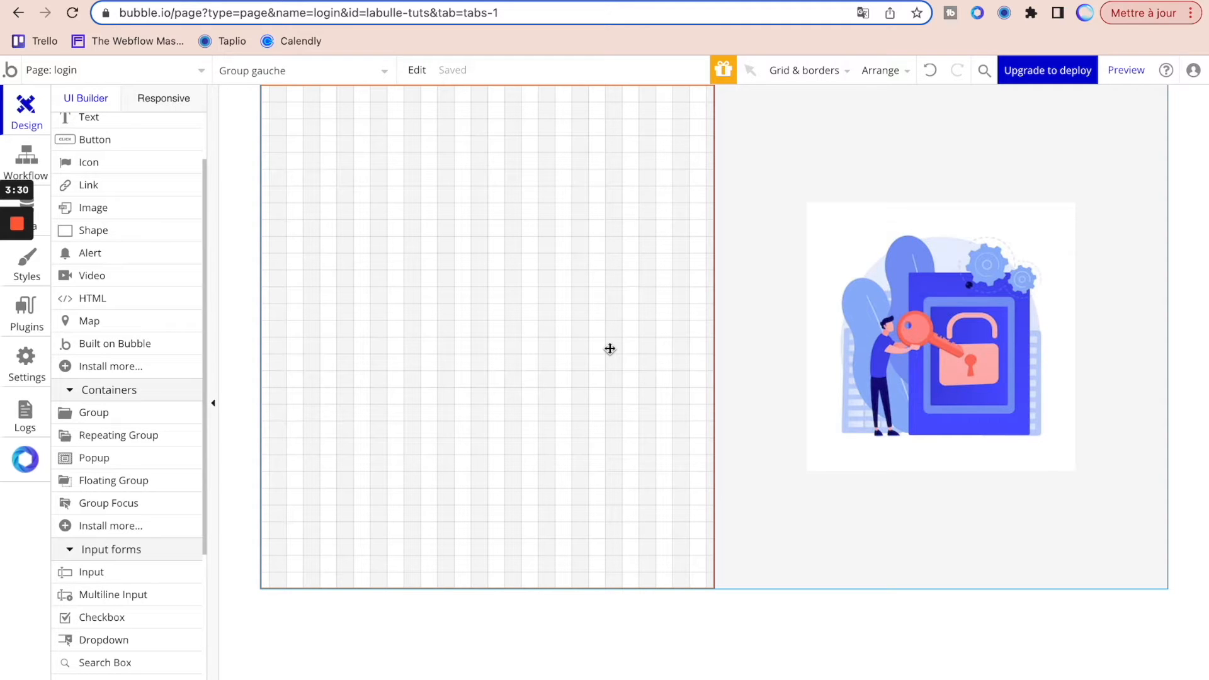
pyautogui.click(330, 1)
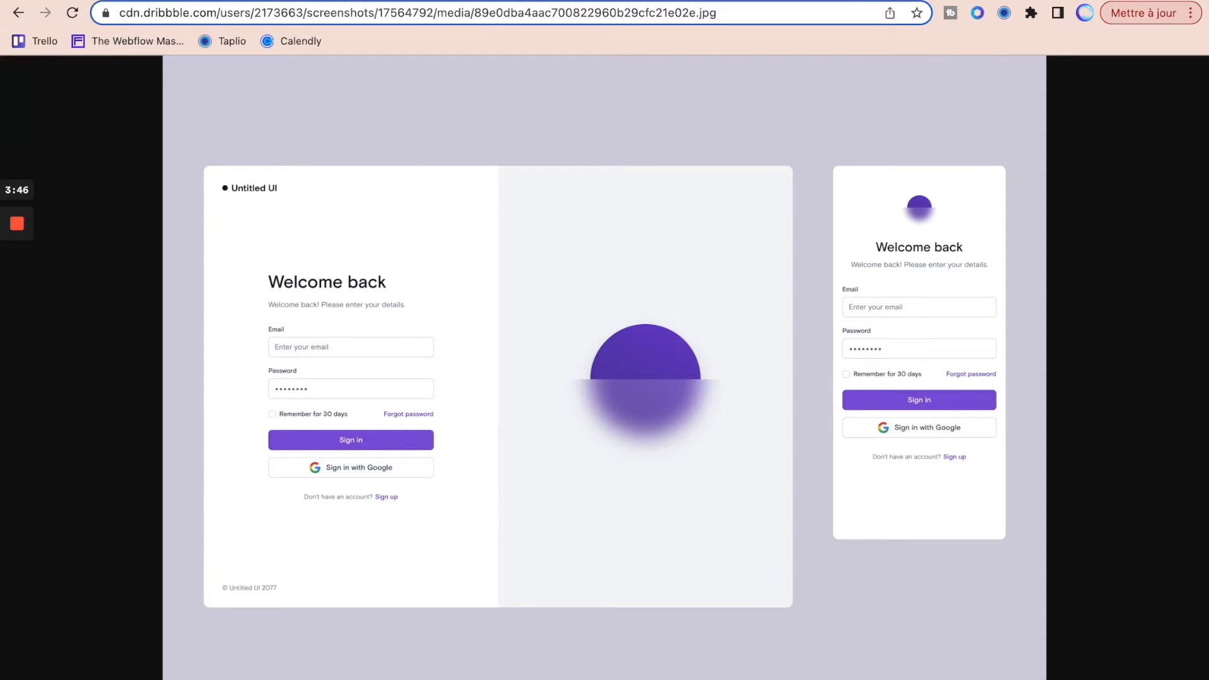
pyautogui.click(378, 1)
pyautogui.doubleClick(420, 277)
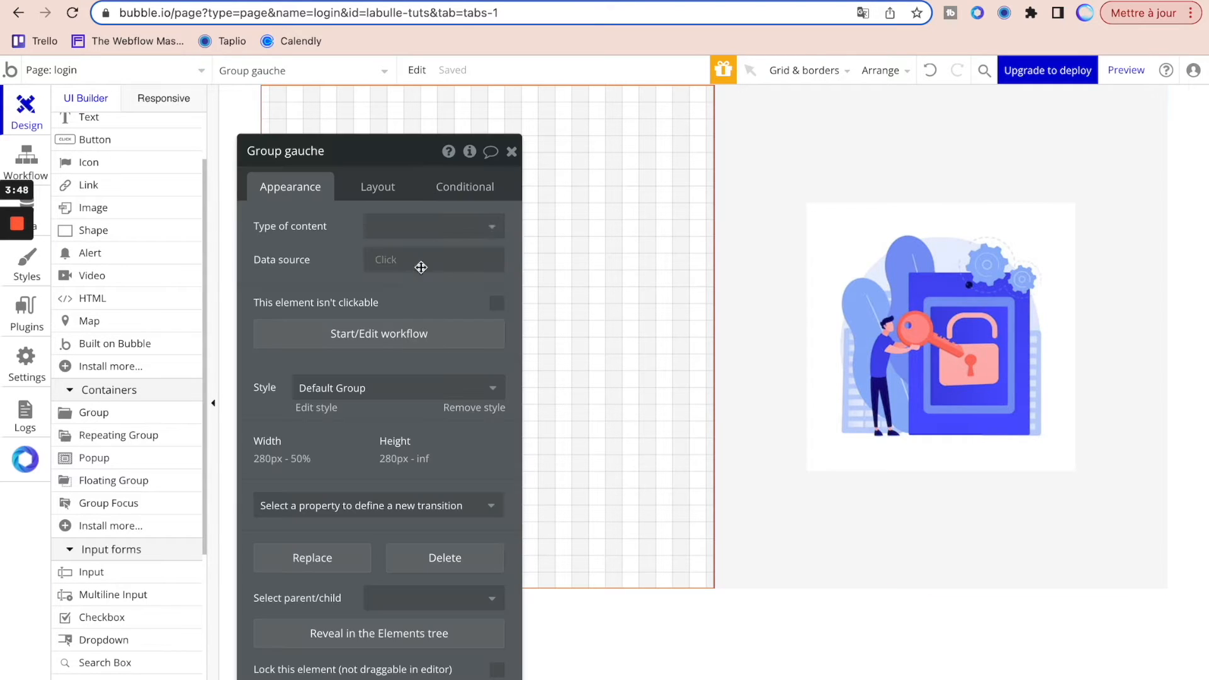
pyautogui.click(511, 151)
# - Add a group inside Group gauche and rename it Group Logo
pyautogui.scroll(2, 138, 367)
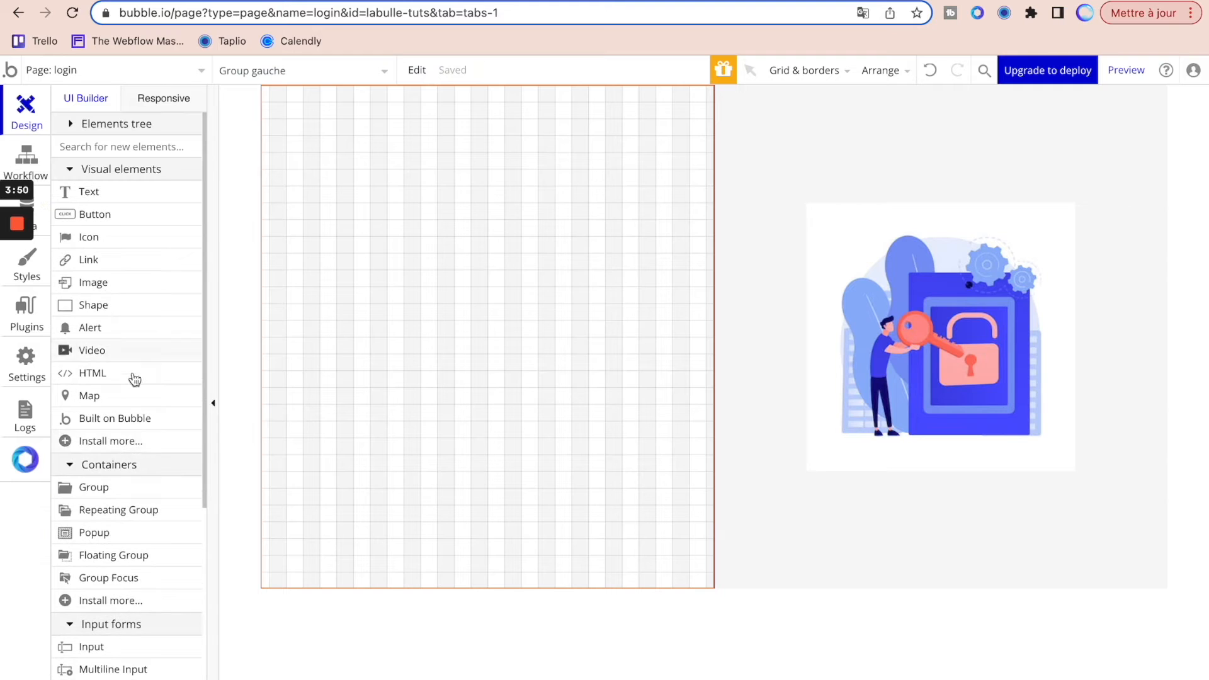
pyautogui.moveTo(95, 488); pyautogui.dragTo(374, 293)
pyautogui.click(335, 155)
pyautogui.press('Return')
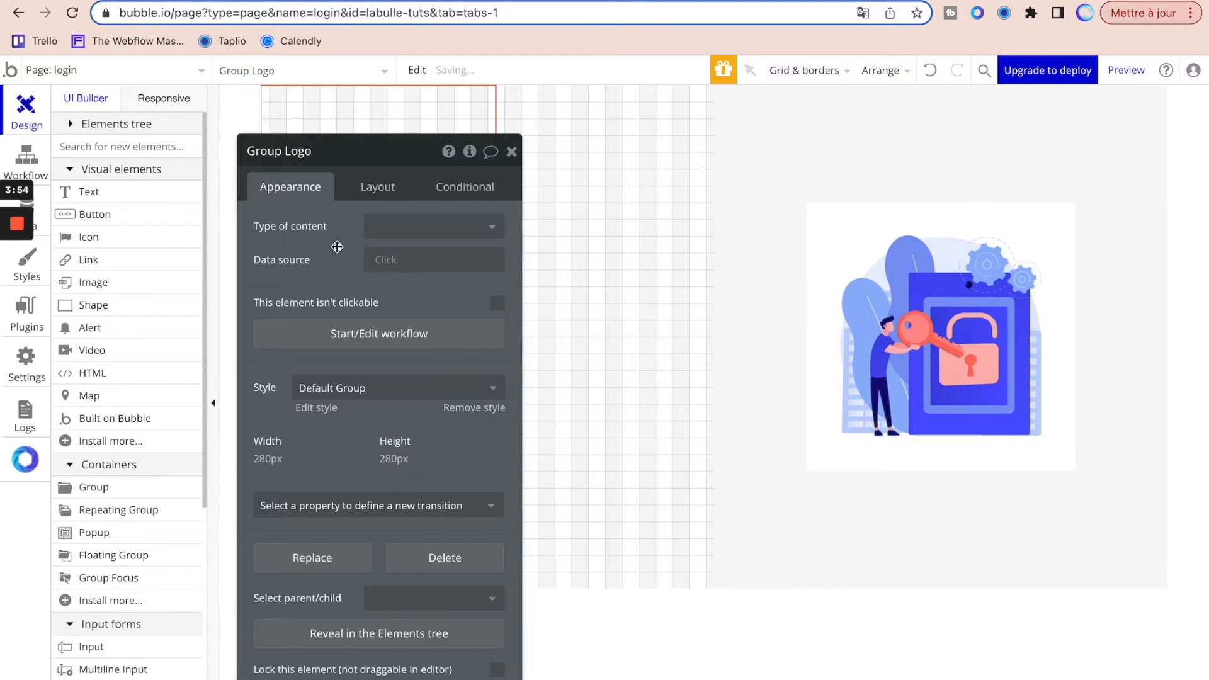
# - Set Group Logo's container layout to Row, make it no longer fixed-width and set its minimum width to 0 px
pyautogui.click(363, 189)
pyautogui.click(434, 226)
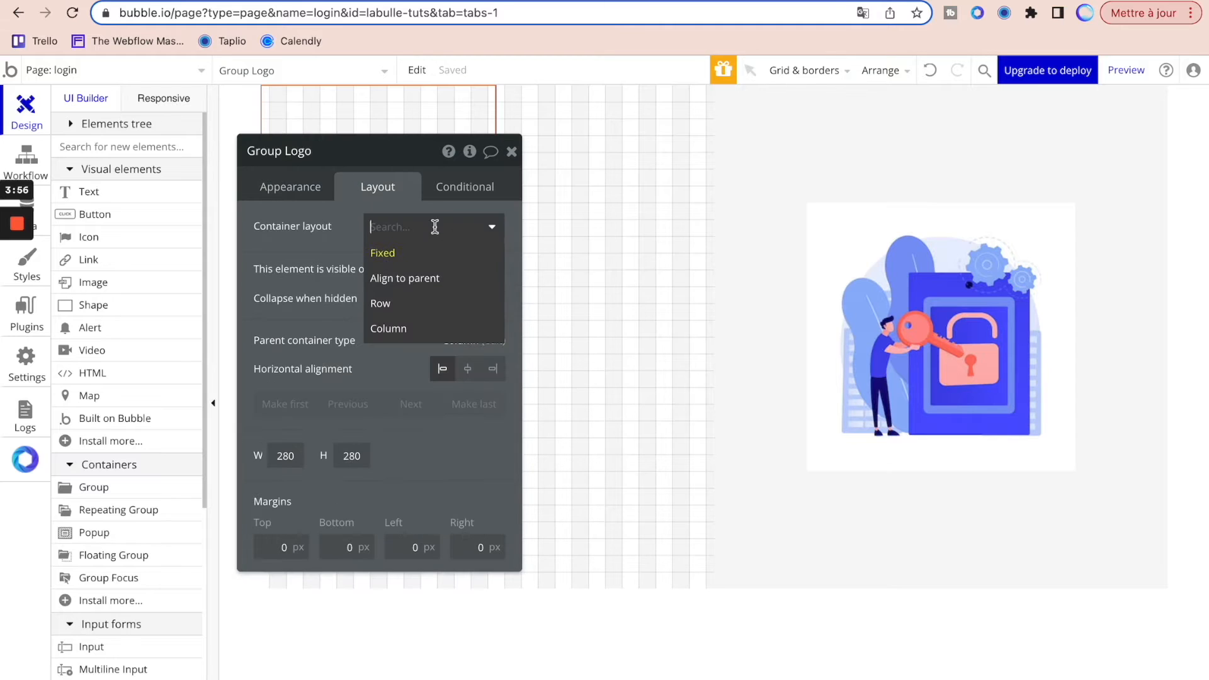
pyautogui.click(405, 303)
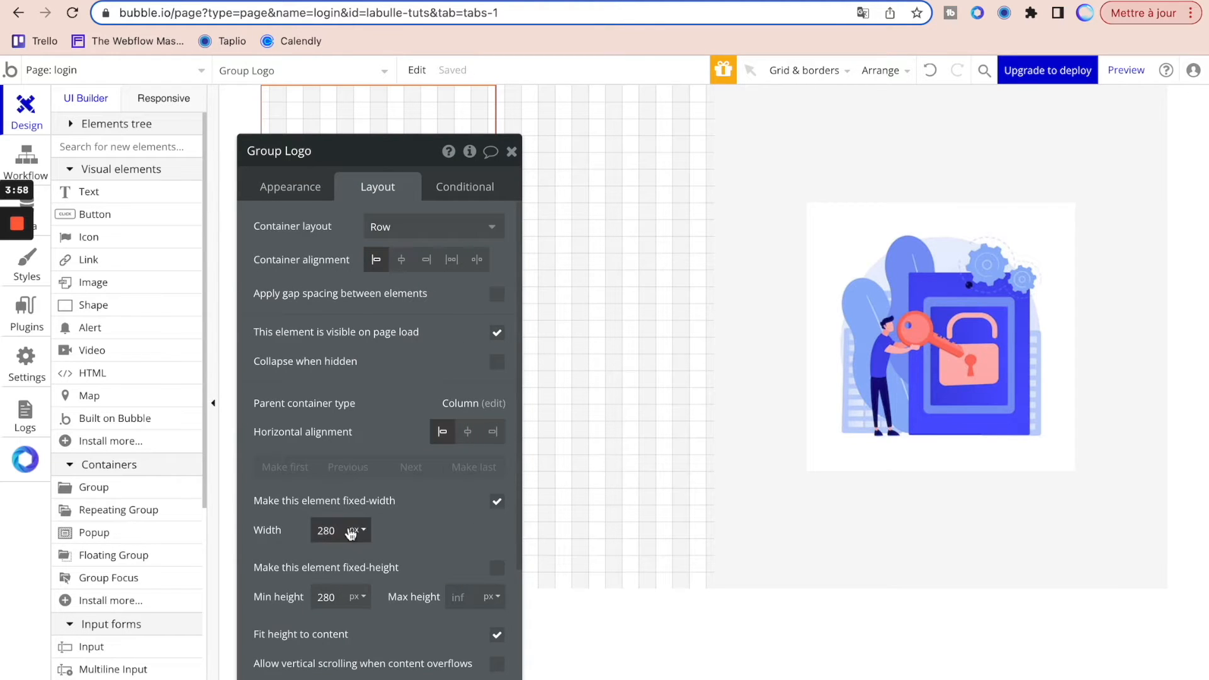
pyautogui.click(497, 501)
pyautogui.click(326, 529)
pyautogui.press('BackSpace')
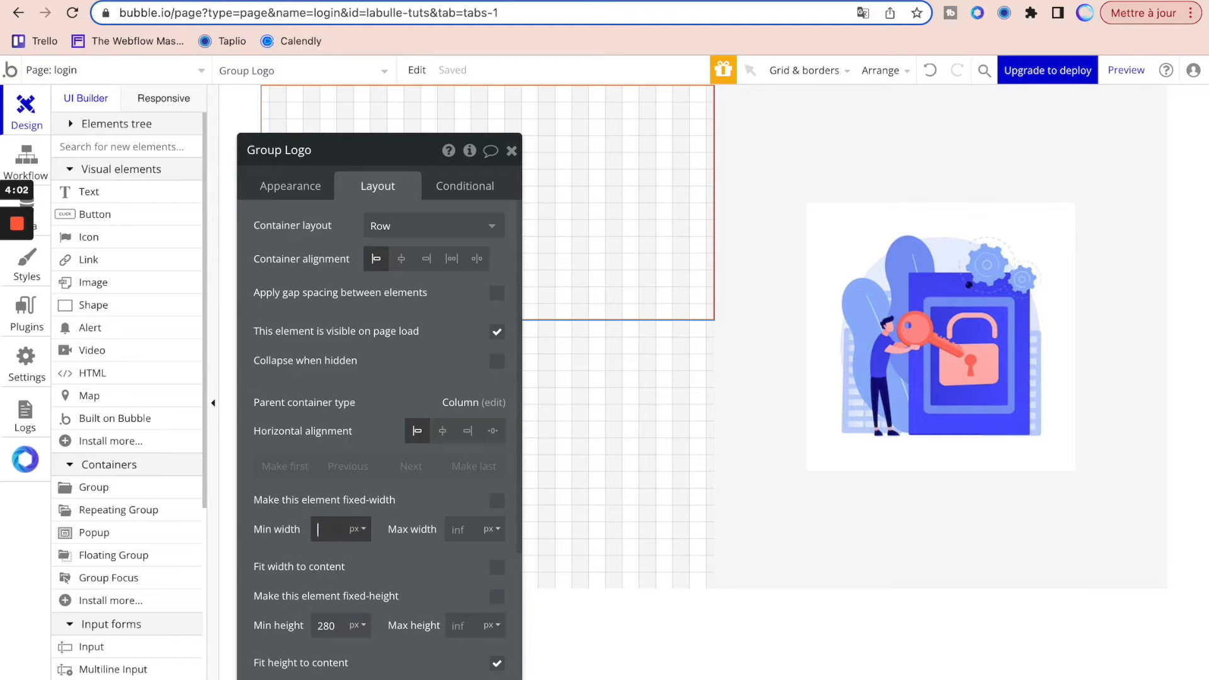
pyautogui.click(511, 151)
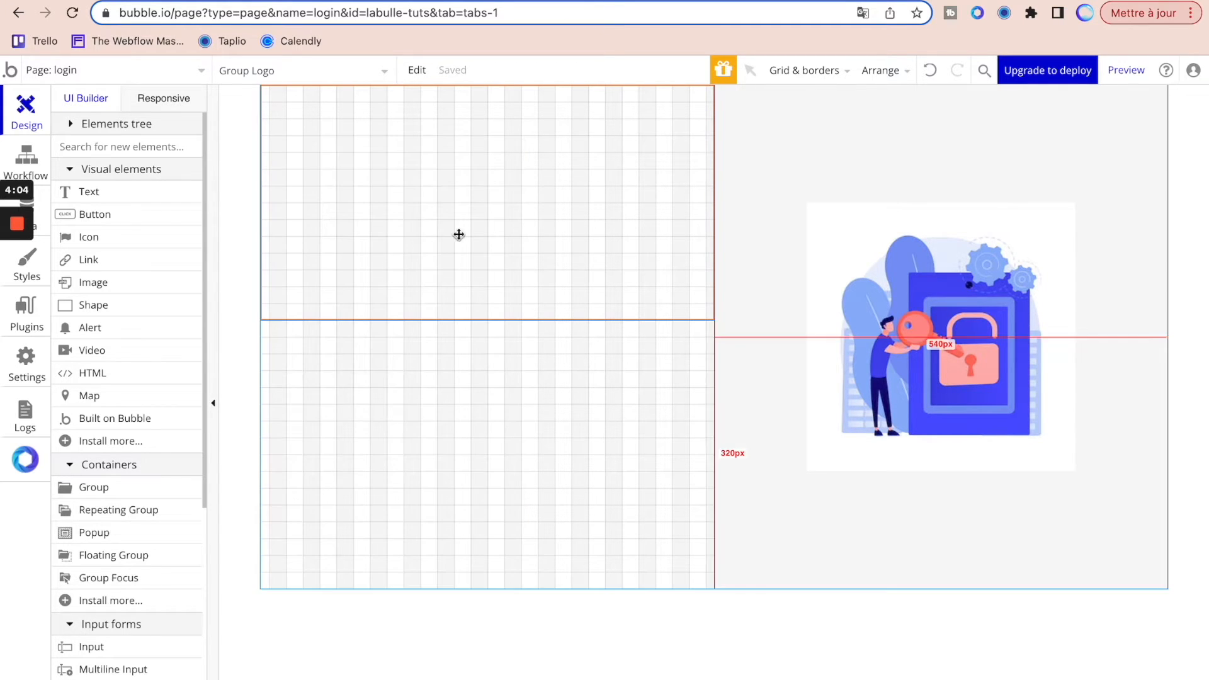
# - Add a text element inside Group Logo with the reference design's brand name, "Untitled UI"
pyautogui.moveTo(104, 199); pyautogui.dragTo(394, 181)
pyautogui.click(290, 1)
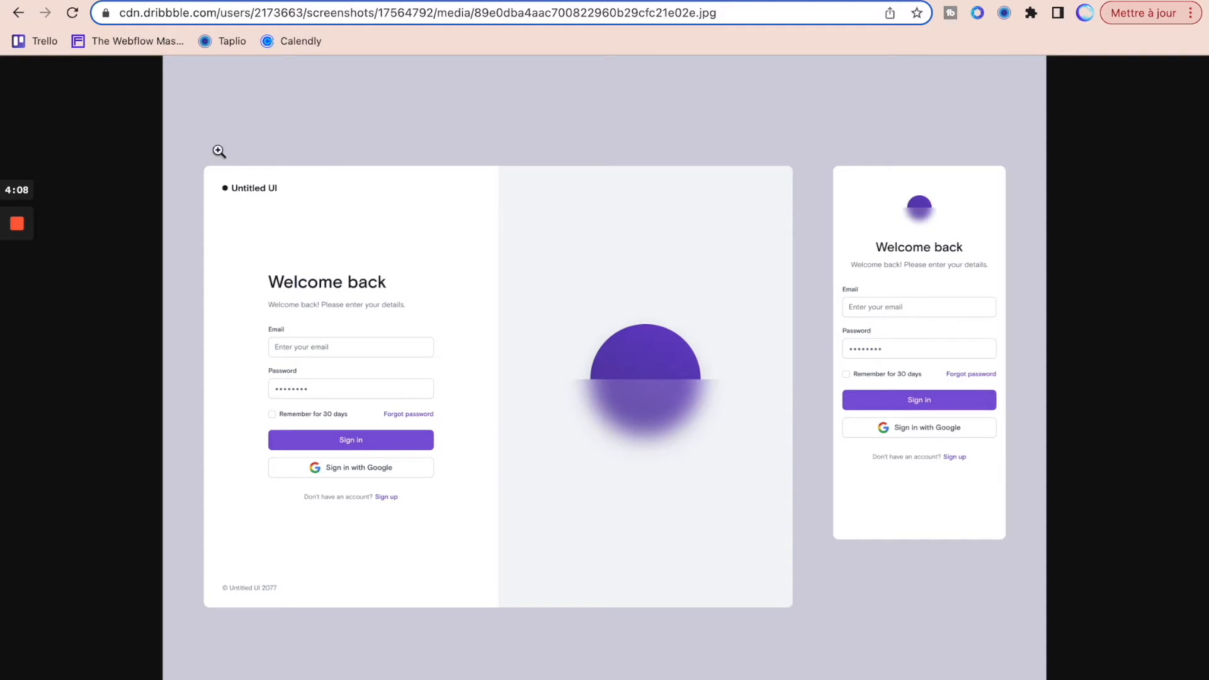
pyautogui.click(129, 2)
pyautogui.click(315, 247)
pyautogui.write('Untitle')
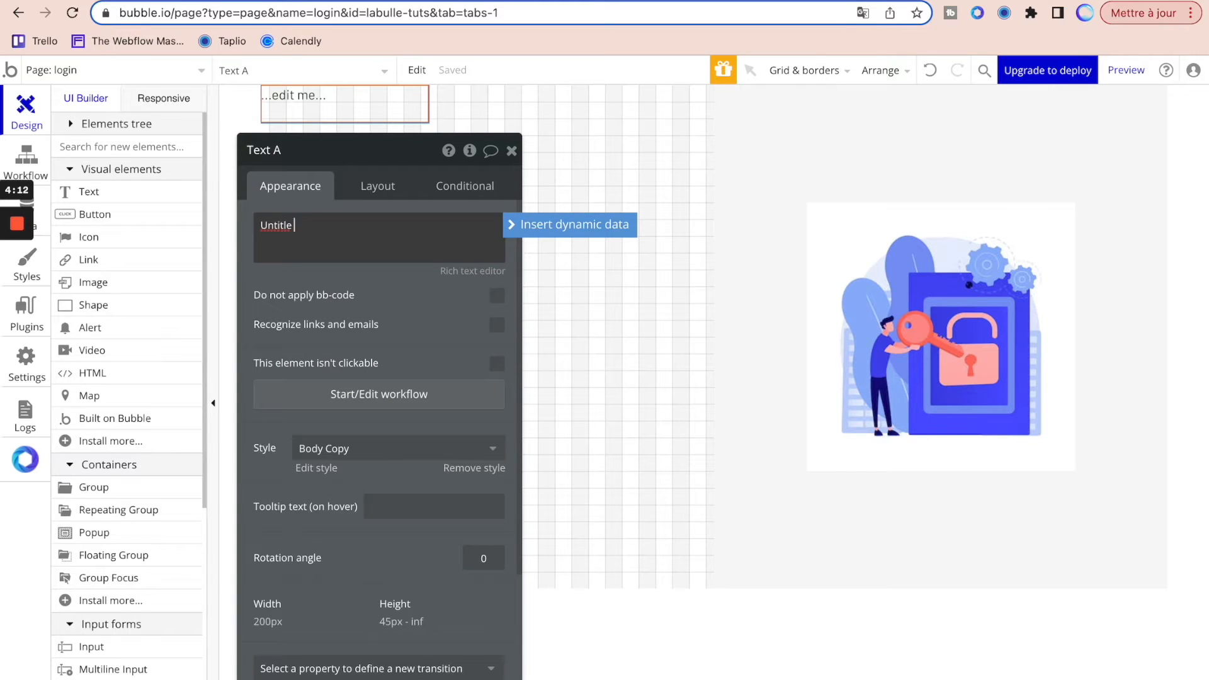
pyautogui.write('I')
pyautogui.click(343, 310)
# - Remove the Untitled UI text's style, make it bold and set its font size to 18 px
pyautogui.click(379, 186)
pyautogui.click(309, 189)
pyautogui.click(485, 468)
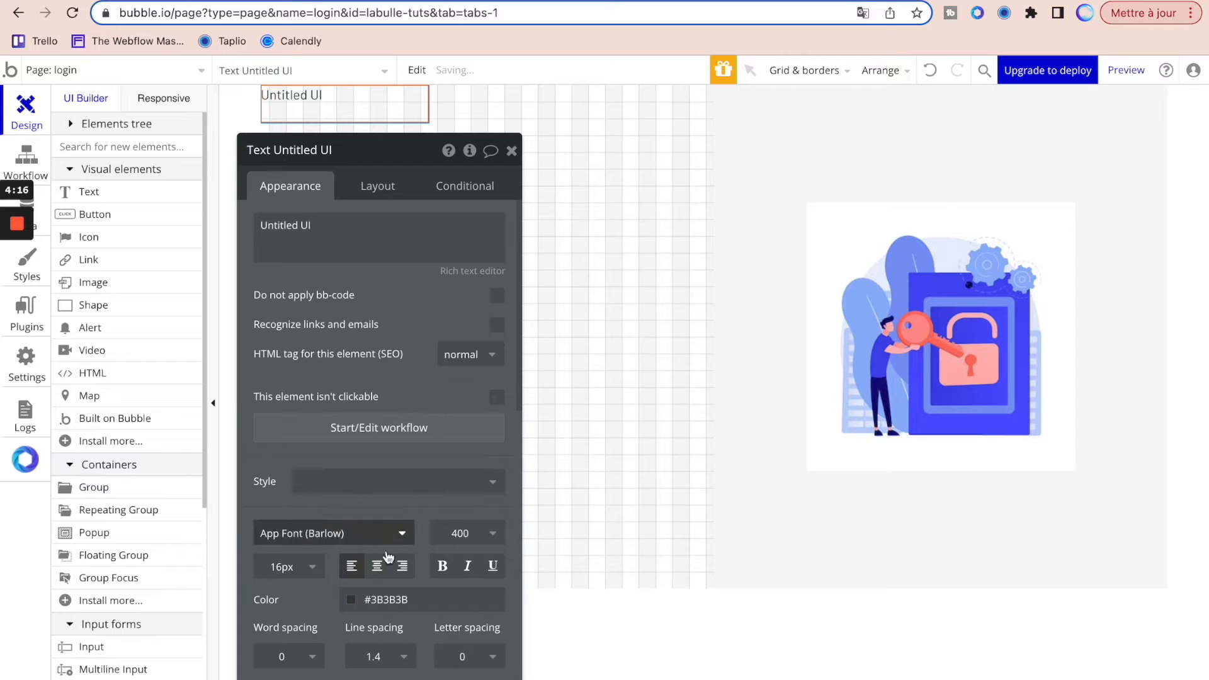
pyautogui.click(434, 570)
pyautogui.click(283, 566)
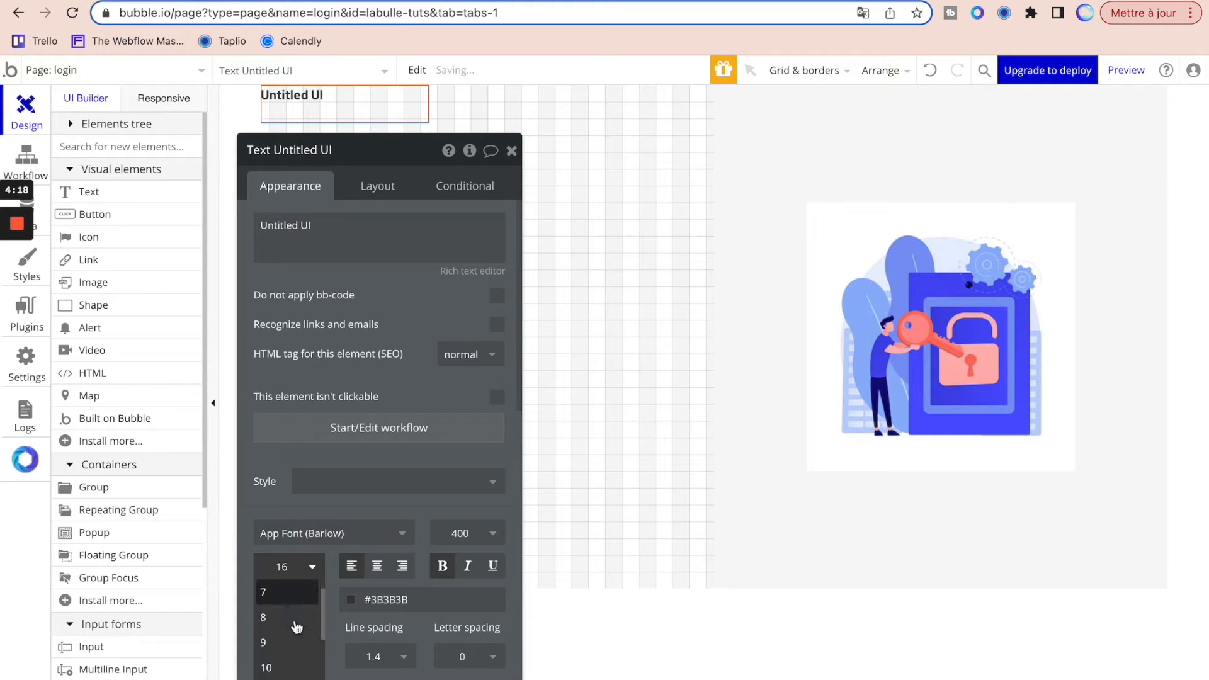
pyautogui.scroll(-1, 295, 627)
pyautogui.write('18')
pyautogui.press('Return')
# - Make the Untitled UI text no longer fixed-width, with a minimum width of 0 px and its width fitted to content
pyautogui.click(377, 184)
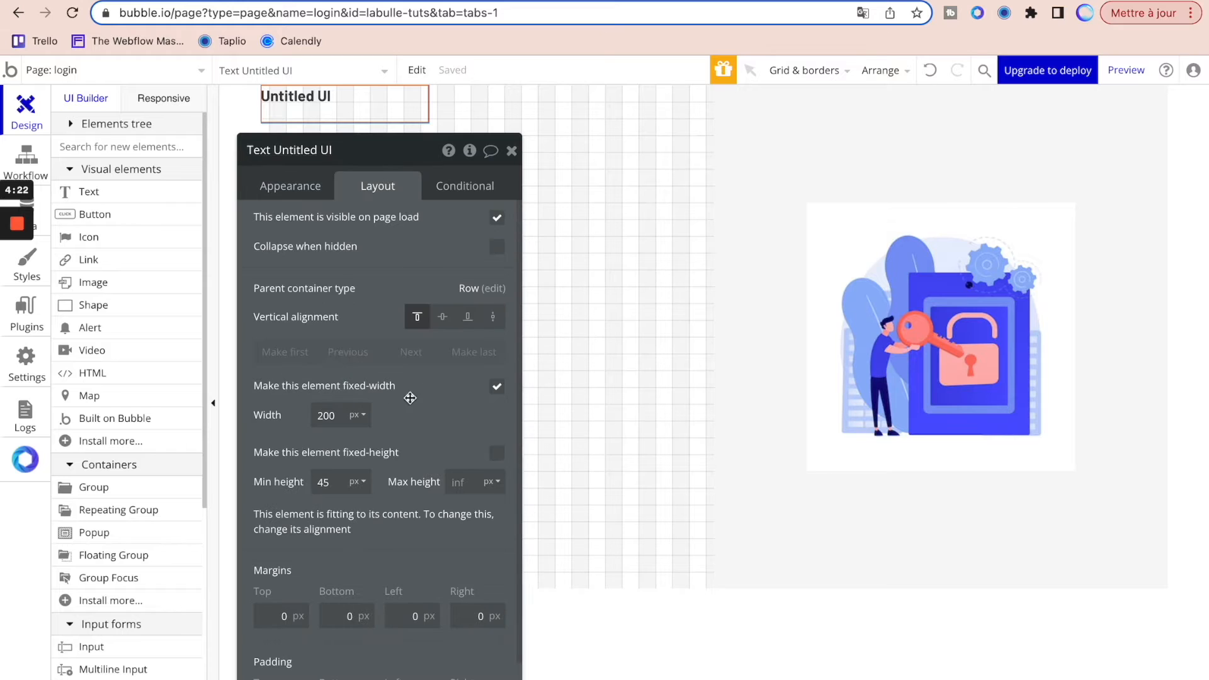
pyautogui.click(497, 386)
pyautogui.write('0')
pyautogui.click(496, 453)
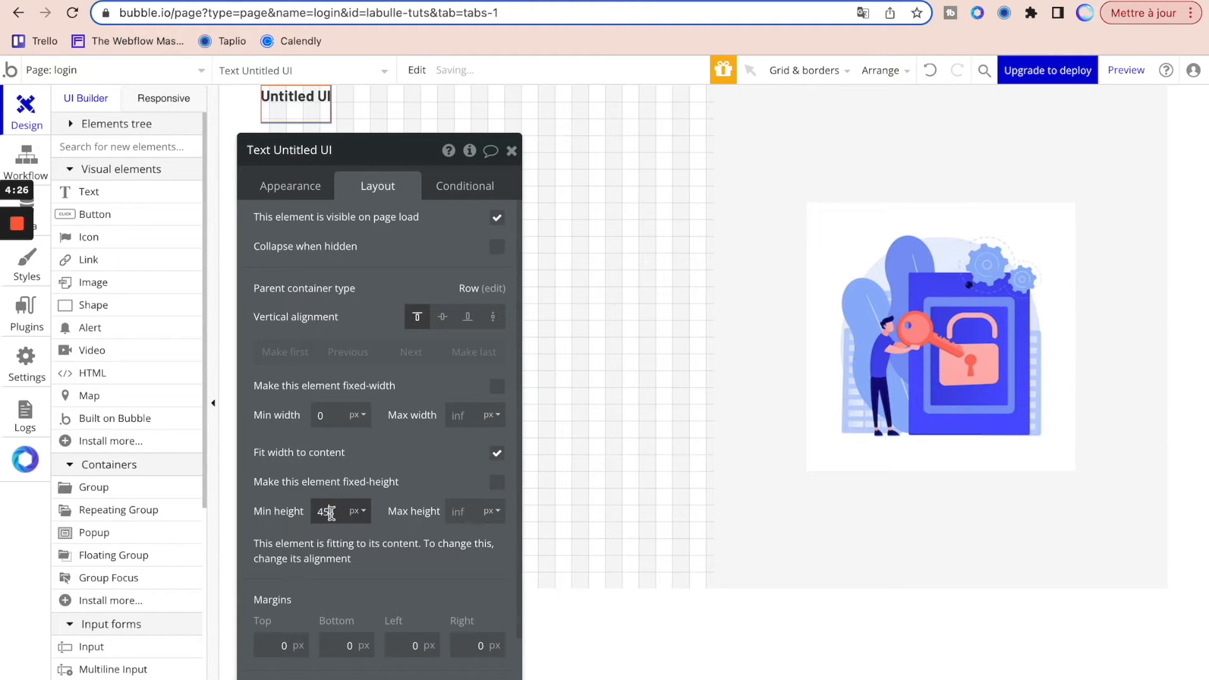
# - Fit Group Logo's width to its content and set its minimum height to 0 px
pyautogui.click(468, 119)
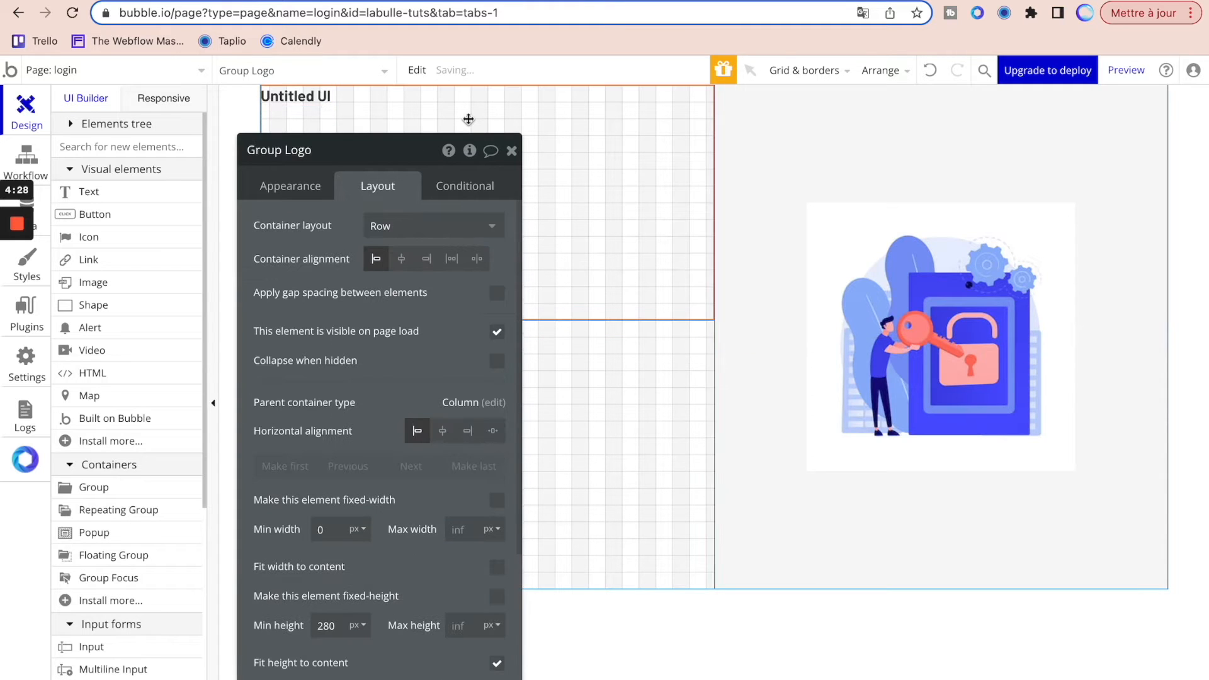
pyautogui.click(496, 567)
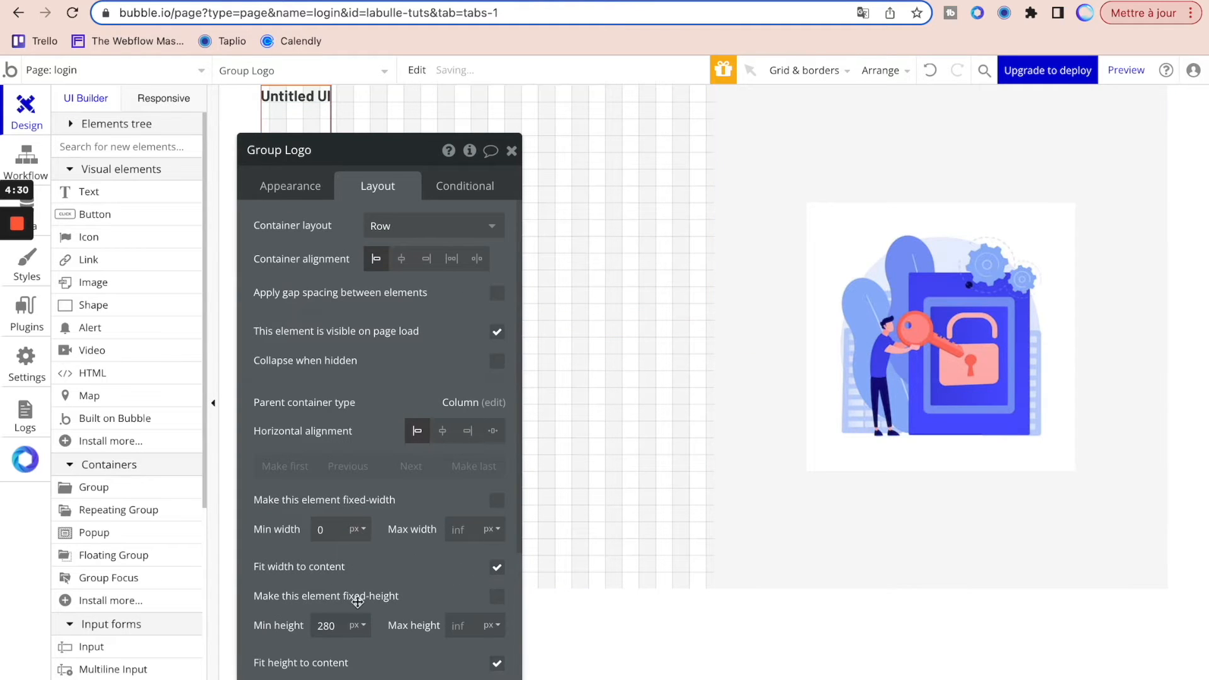
pyautogui.scroll(-4, 318, 625)
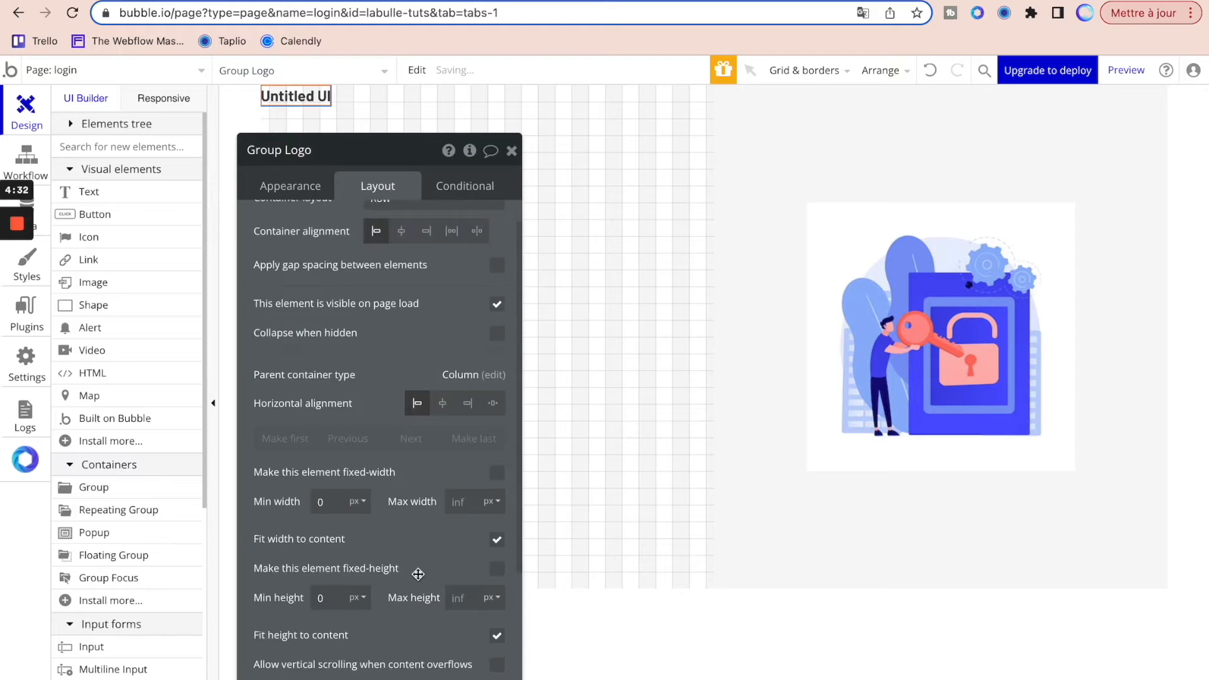
pyautogui.click(511, 149)
# - Add a group below the logo in Group gauche, rename it Group Login form and set its container layout to Column
pyautogui.click(402, 291)
pyautogui.moveTo(92, 488); pyautogui.dragTo(418, 374)
pyautogui.click(303, 151)
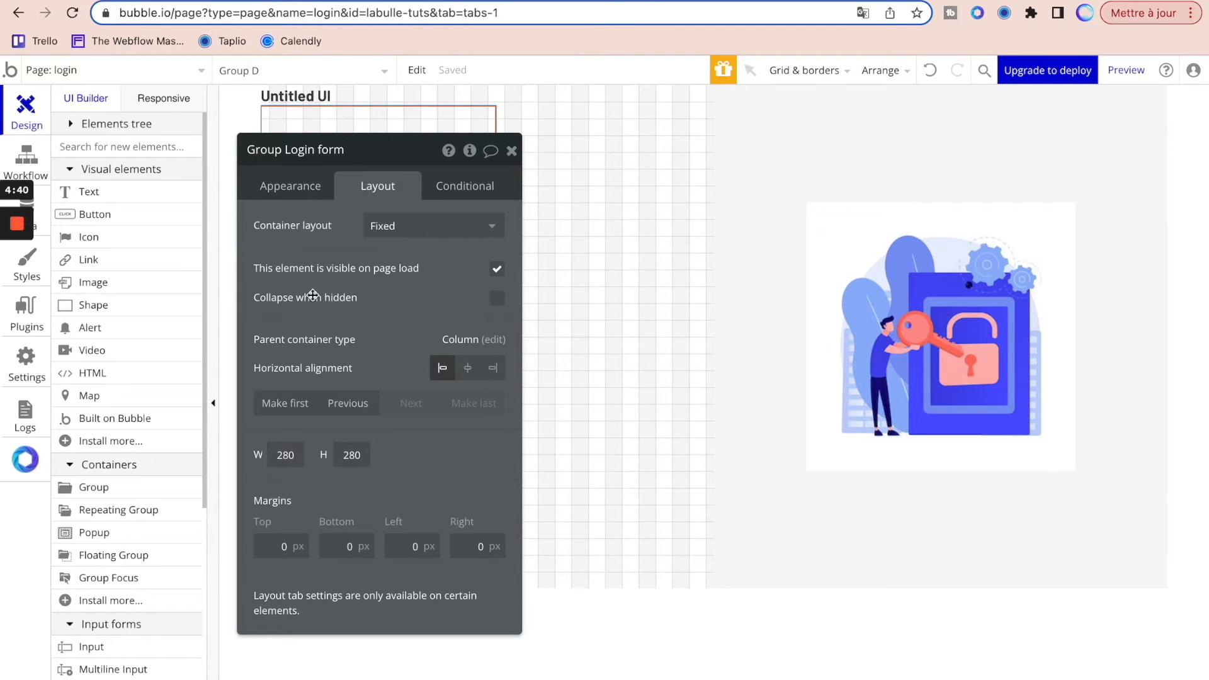
pyautogui.click(488, 227)
pyautogui.click(415, 328)
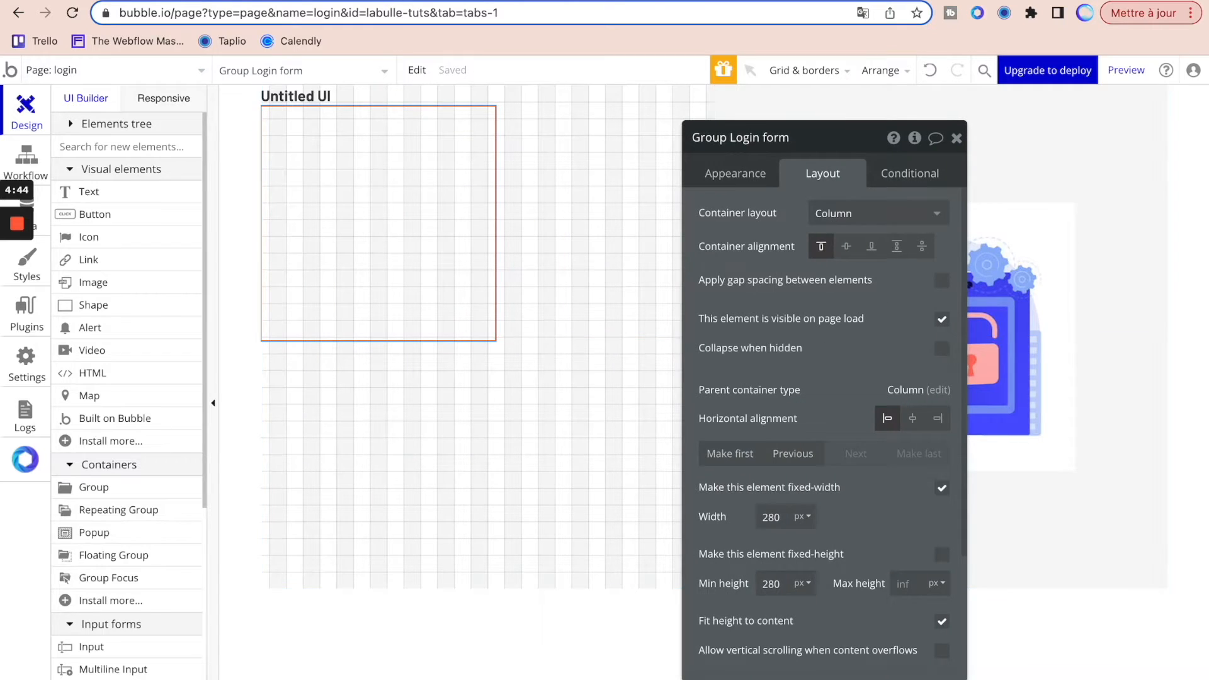
pyautogui.hotkey('ctrl', 'Tab')
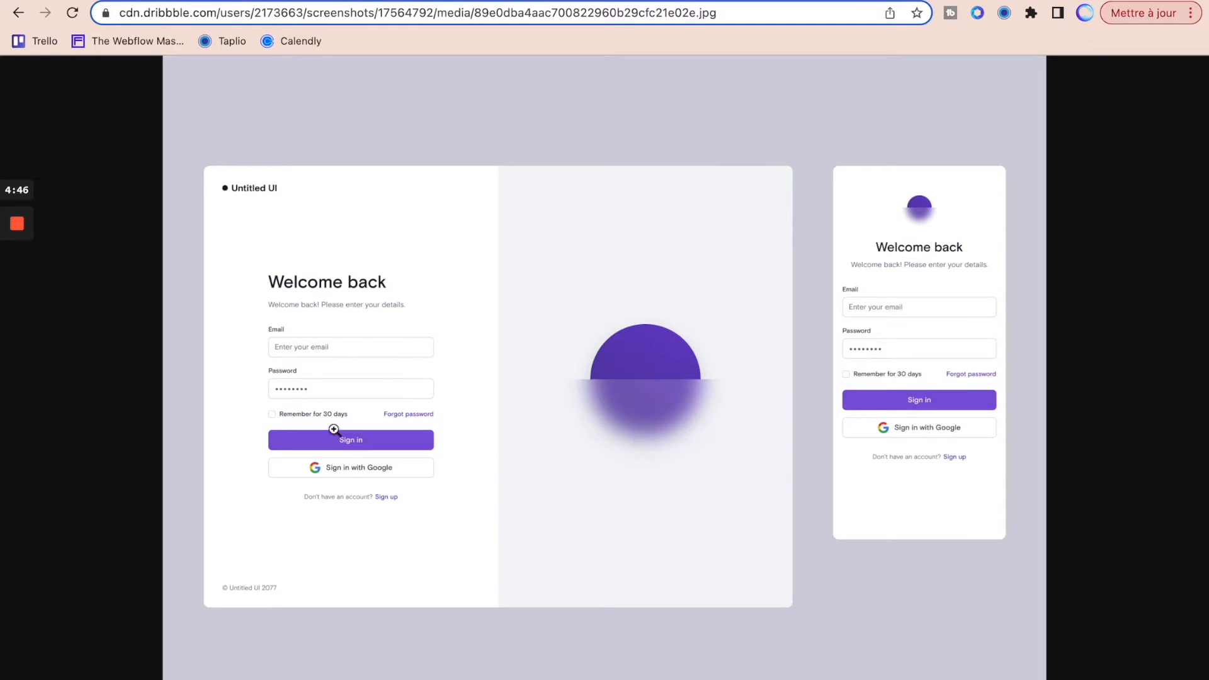
pyautogui.click(134, 1)
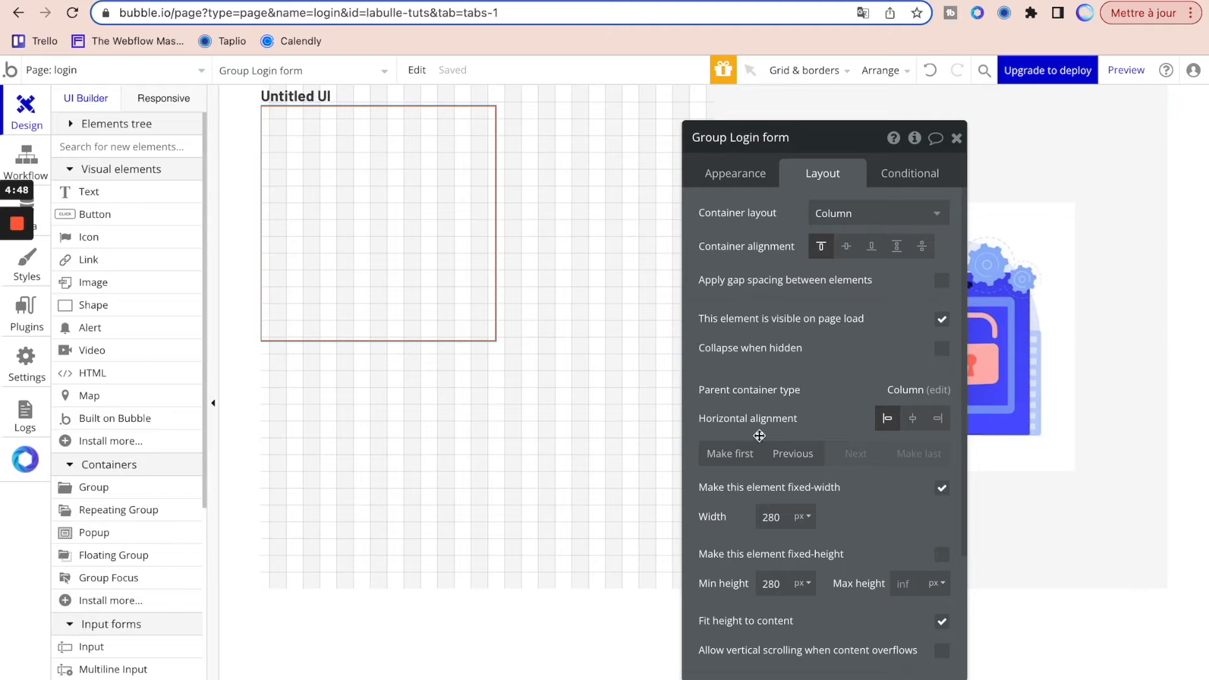
# - Check the Dribbble reference, return to the Bubble page, reveal the children of Group gauche and duplicate Group Logo inside it
pyautogui.click(315, 1)
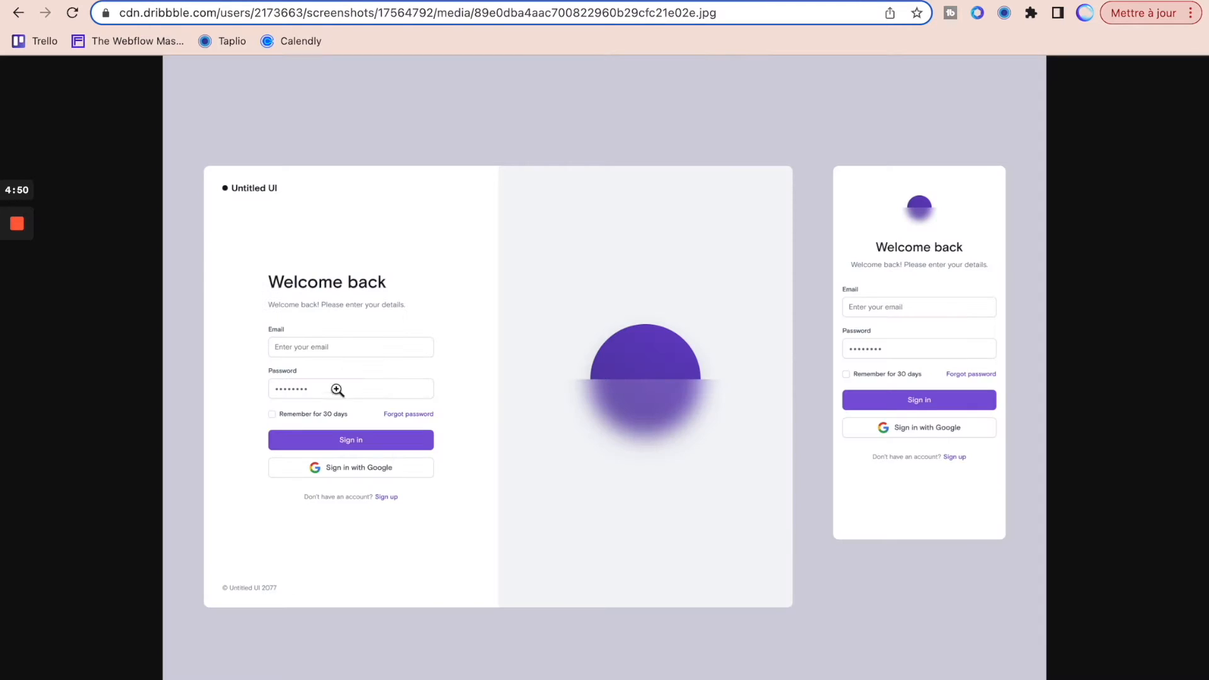
pyautogui.click(157, 1)
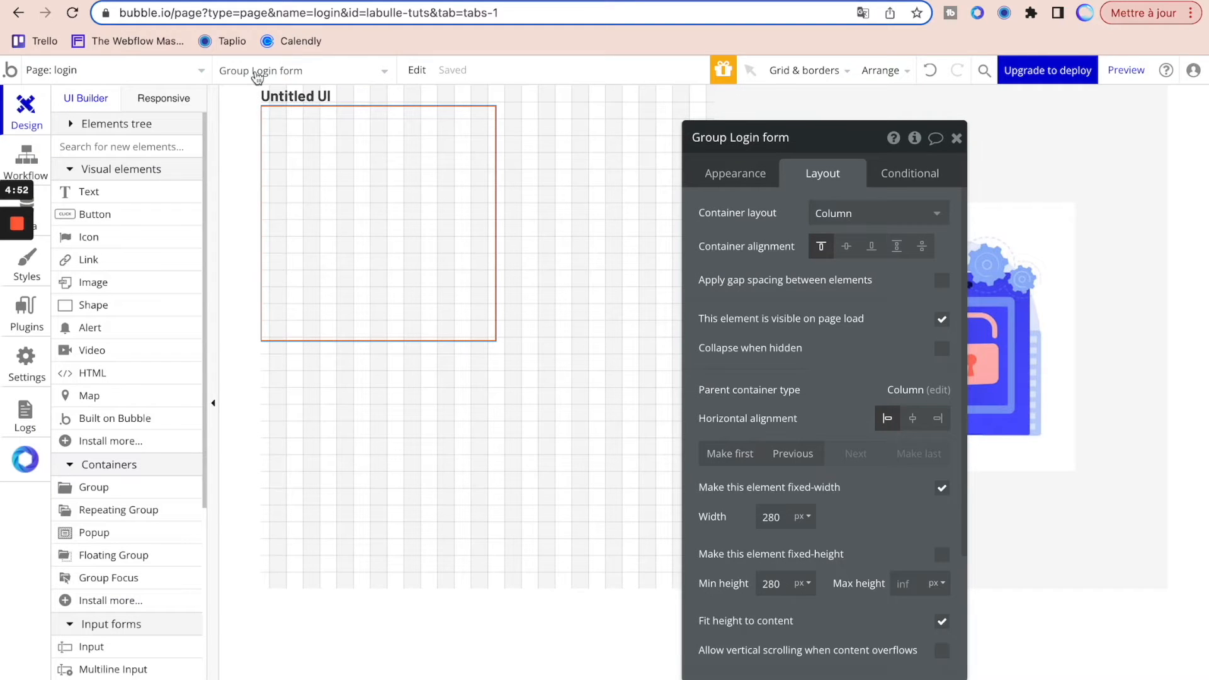
pyautogui.click(83, 126)
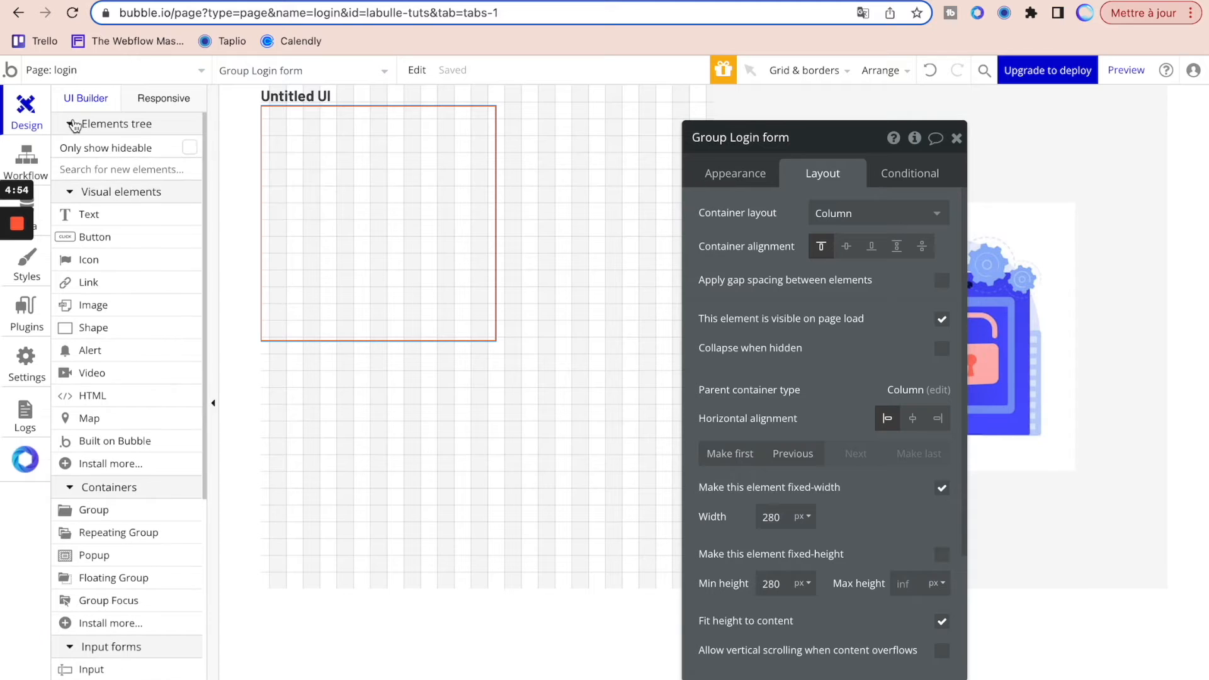
pyautogui.click(58, 203)
pyautogui.click(57, 203)
pyautogui.click(57, 187)
pyautogui.click(88, 204)
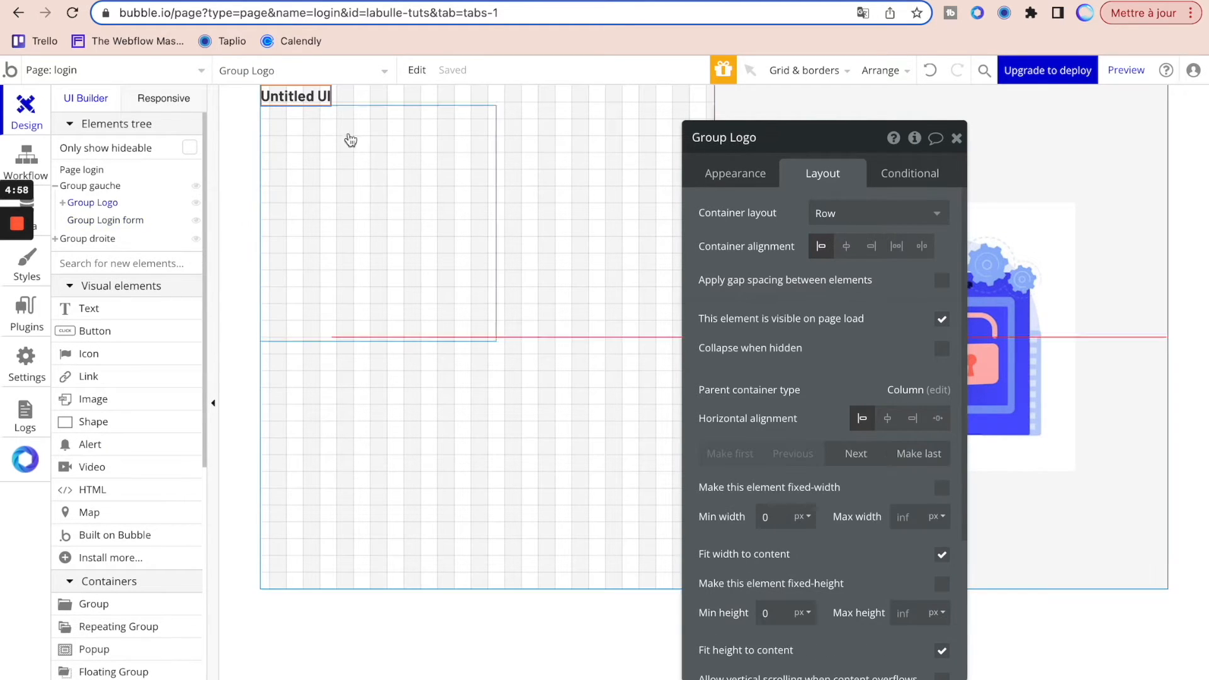
pyautogui.click(430, 72)
pyautogui.click(436, 170)
pyautogui.click(423, 71)
pyautogui.click(433, 192)
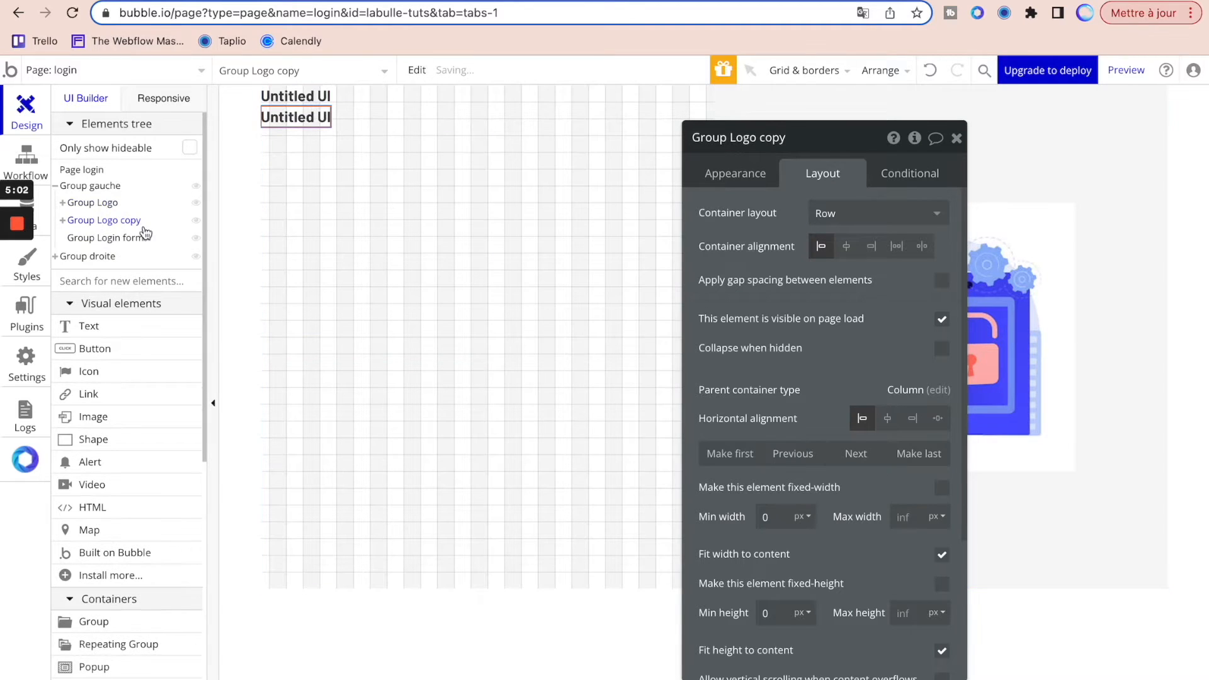
# - Make the Group Logo copy the last element in Group gauche and rename it Group copyright
pyautogui.click(905, 452)
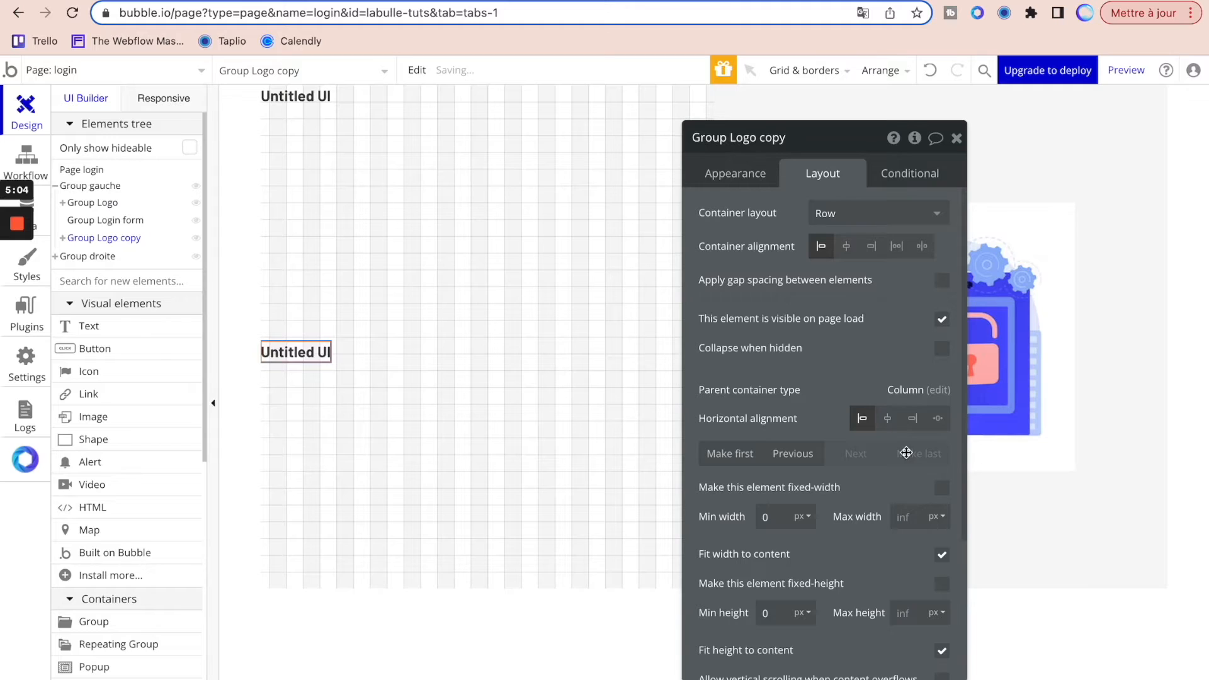
pyautogui.moveTo(786, 136); pyautogui.dragTo(728, 136)
pyautogui.press('BackSpace')
pyautogui.press('Return')
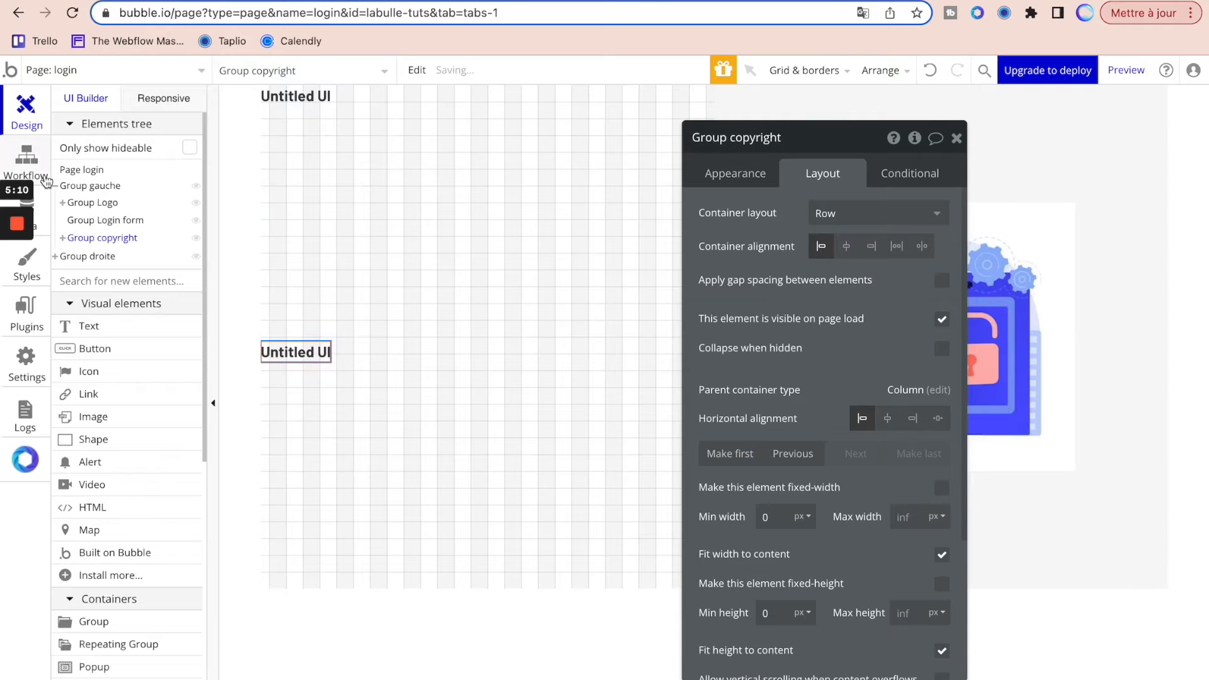
# - Remove the bold formatting from the Untitled UI text inside Group copyright
pyautogui.click(62, 238)
pyautogui.click(103, 255)
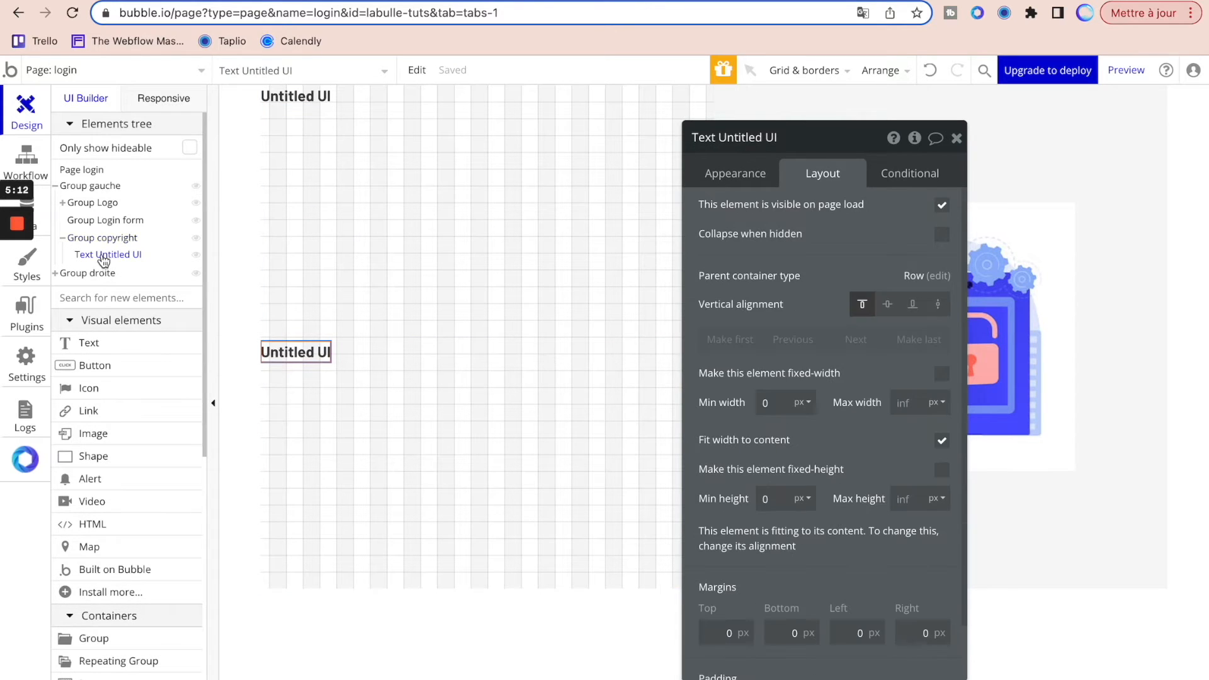
pyautogui.click(751, 172)
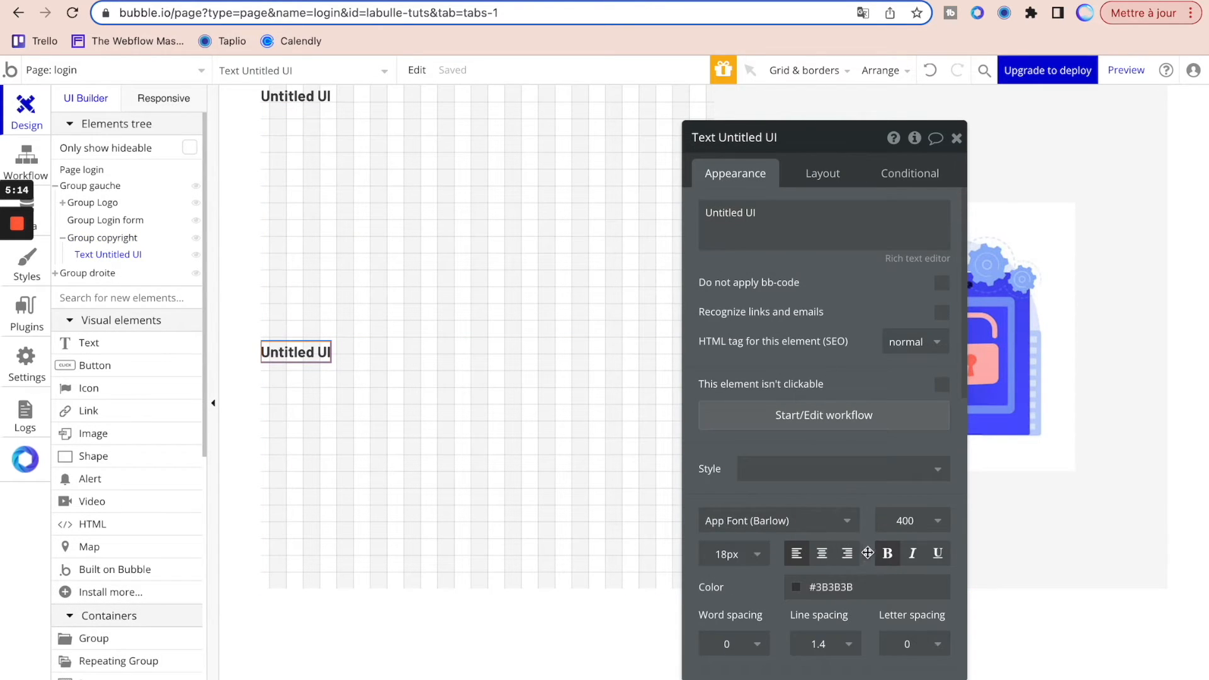
pyautogui.click(887, 553)
# - Replace the text inside Group copyright with "Copyright"
pyautogui.click(768, 211)
pyautogui.hotkey('ctrl', 'a')
pyautogui.write('c')
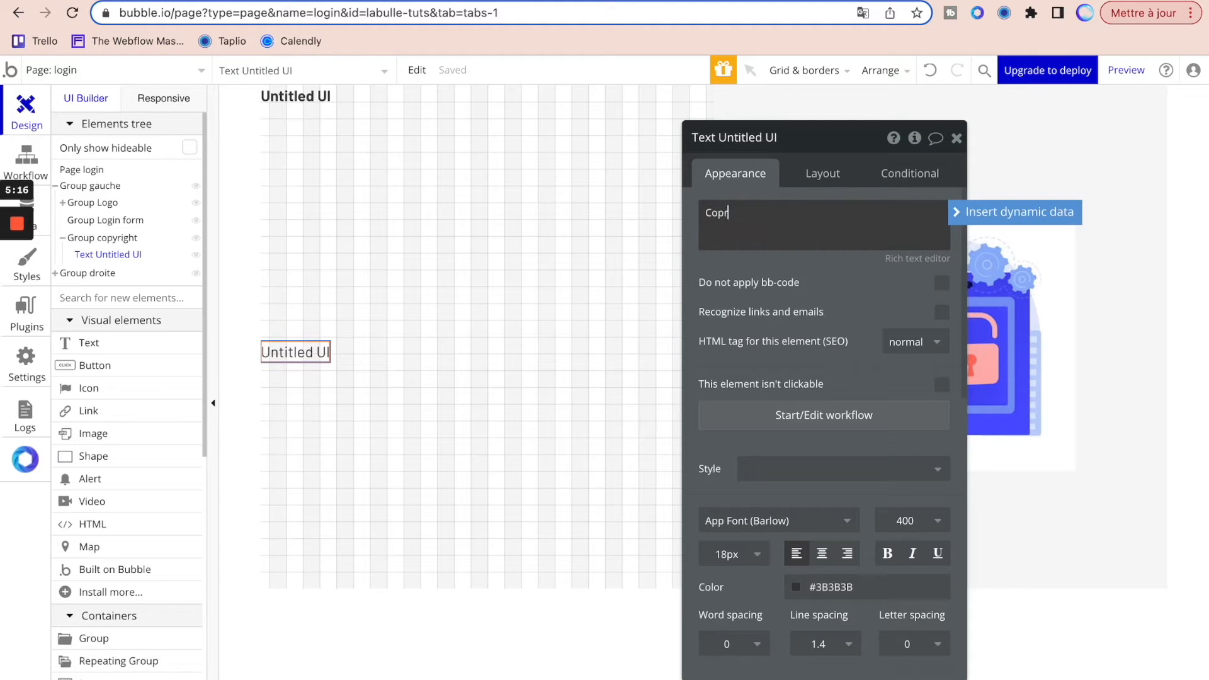
pyautogui.write('opyright')
# - Check the footer wording in the Dribbble reference and change the text inside Group copyright to "Untitled UI 2077"
pyautogui.click(357, 0)
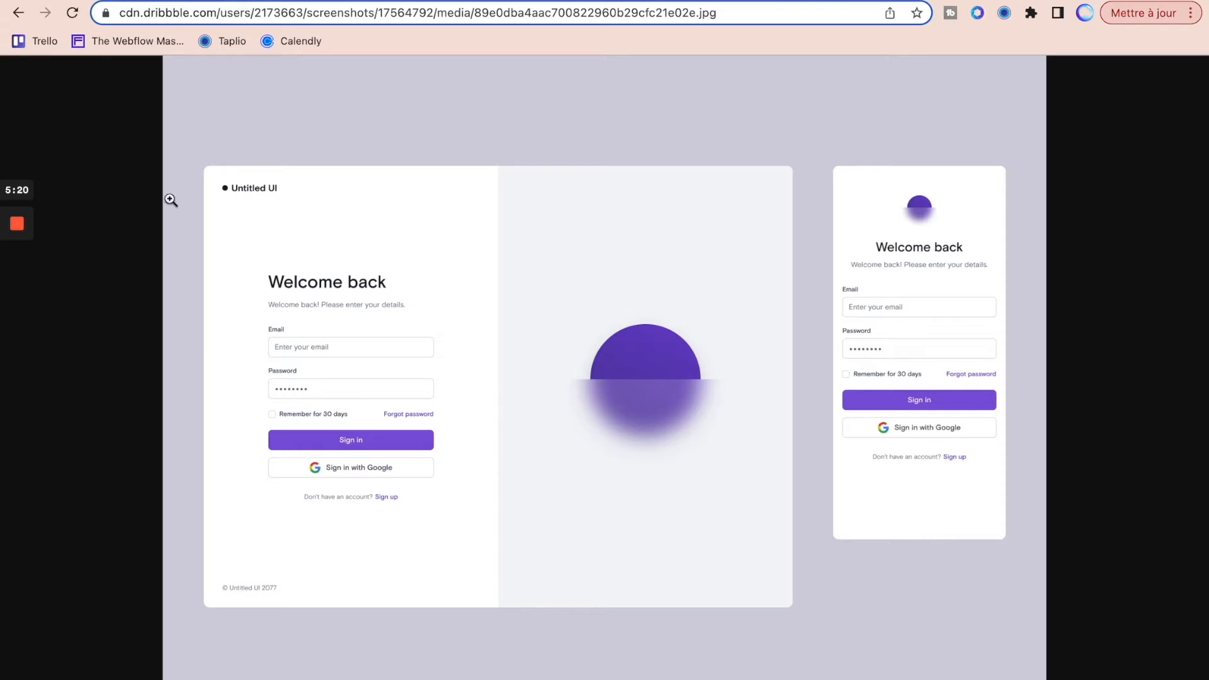
pyautogui.click(152, 1)
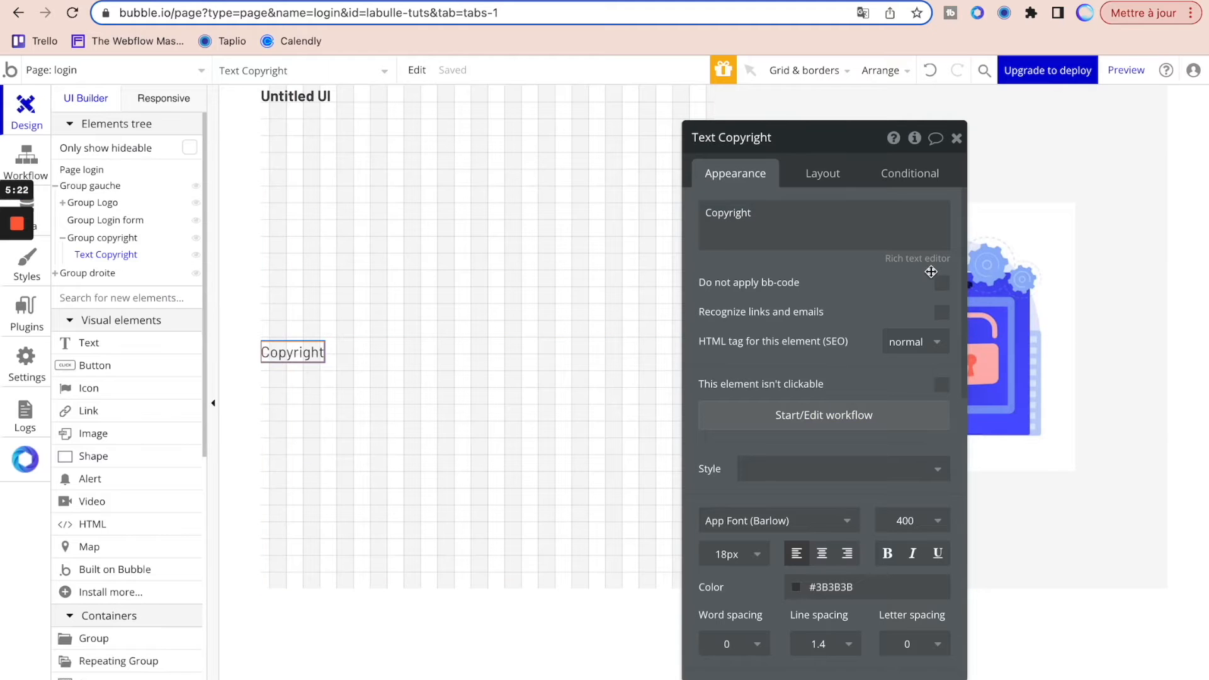
pyautogui.click(779, 236)
pyautogui.press('super+a')
pyautogui.write('U')
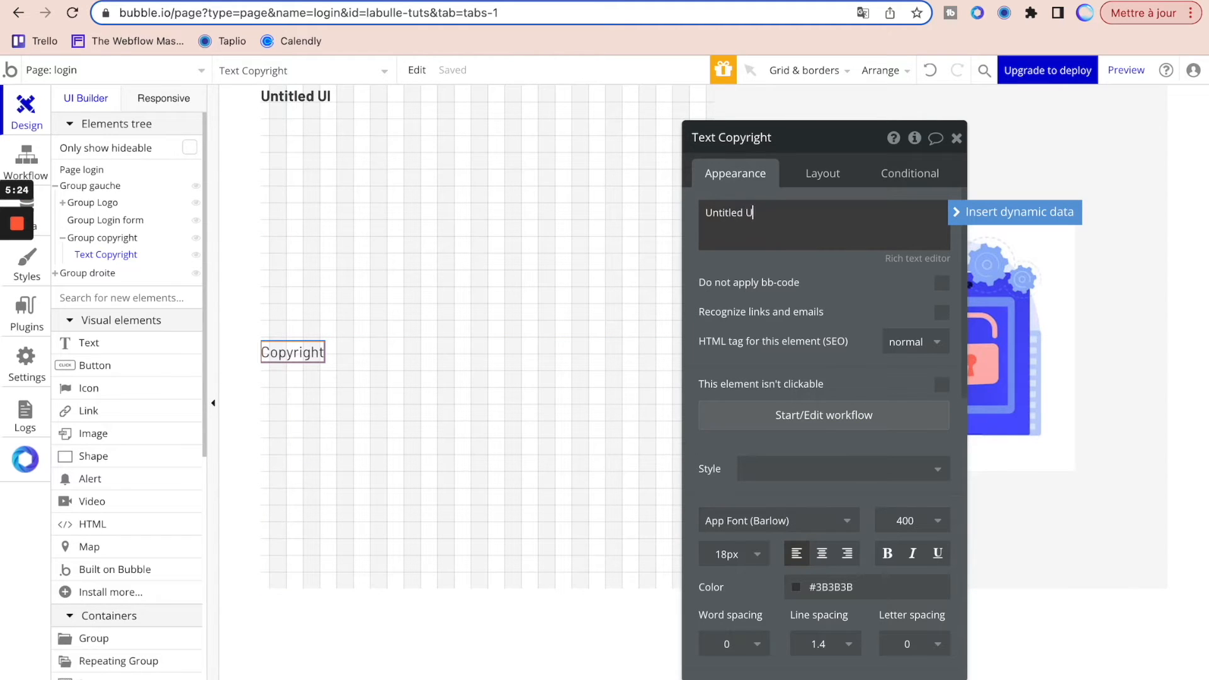
pyautogui.click(799, 360)
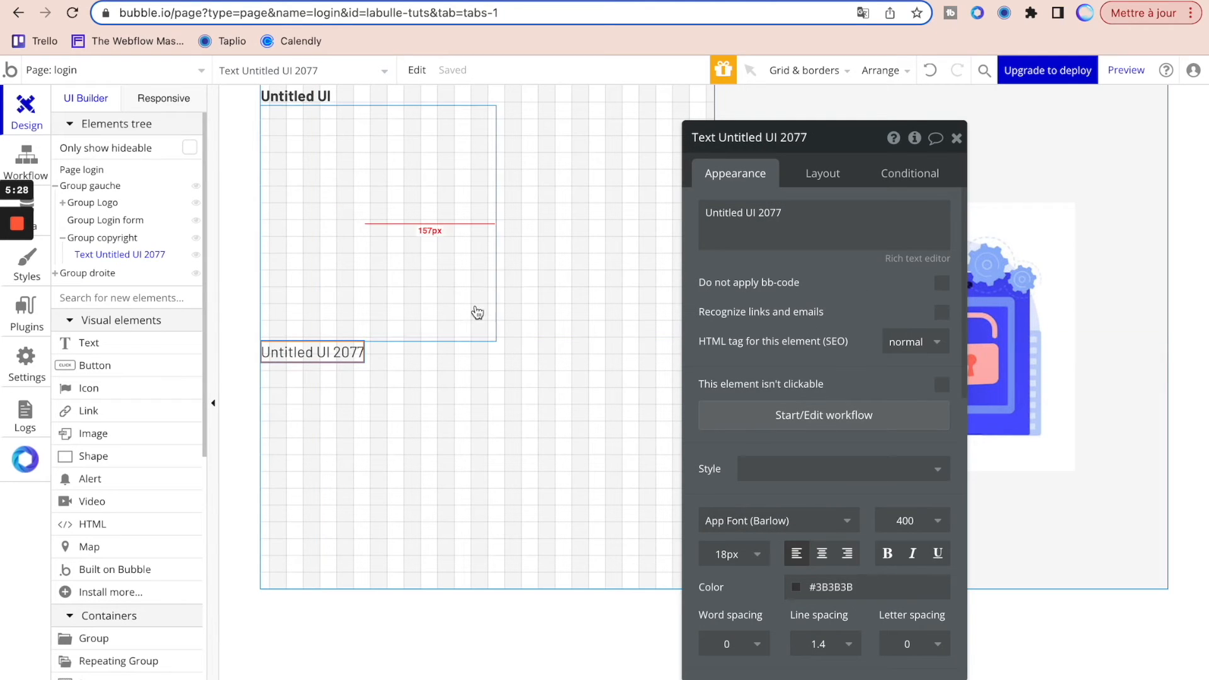
# - Set Group gauche's container alignment to space between, with its first and last children flush with the container's ends
pyautogui.click(588, 189)
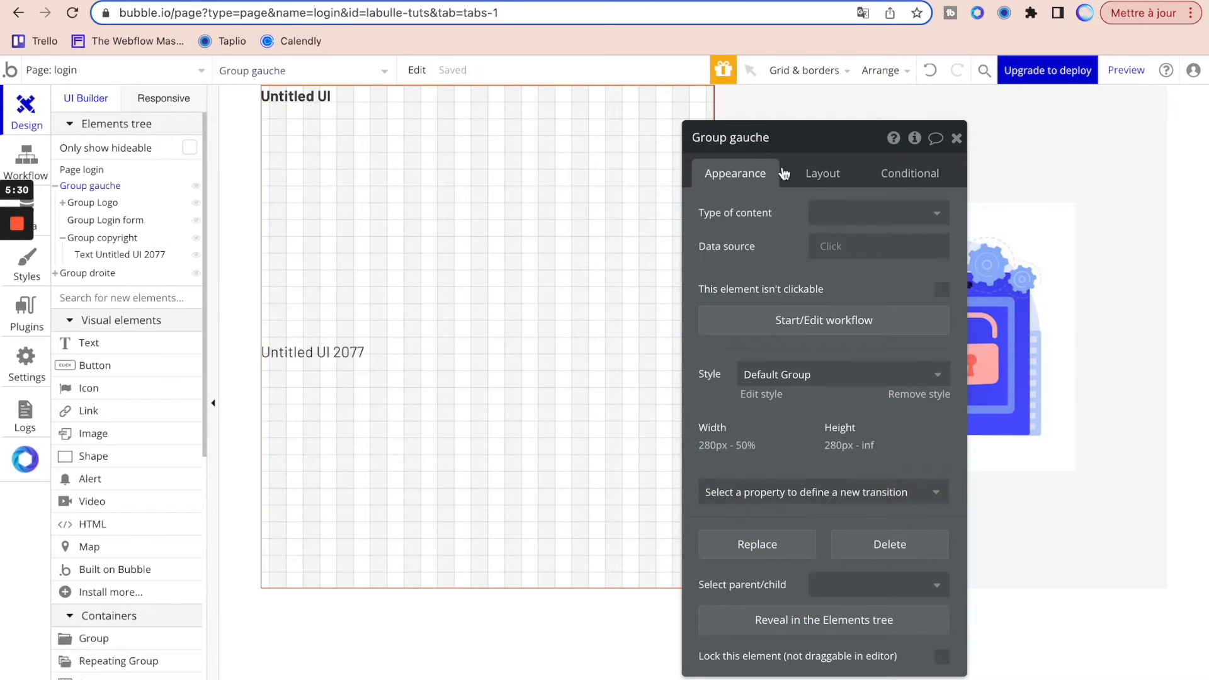
pyautogui.click(809, 173)
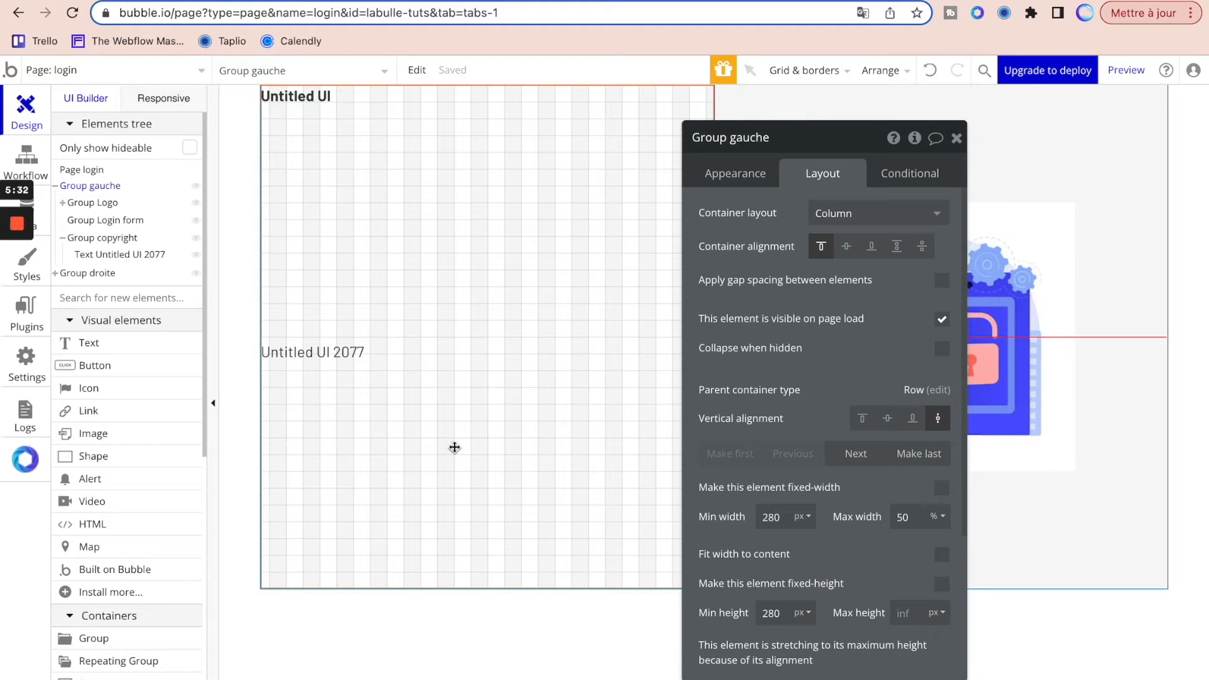
pyautogui.moveTo(79, 190)
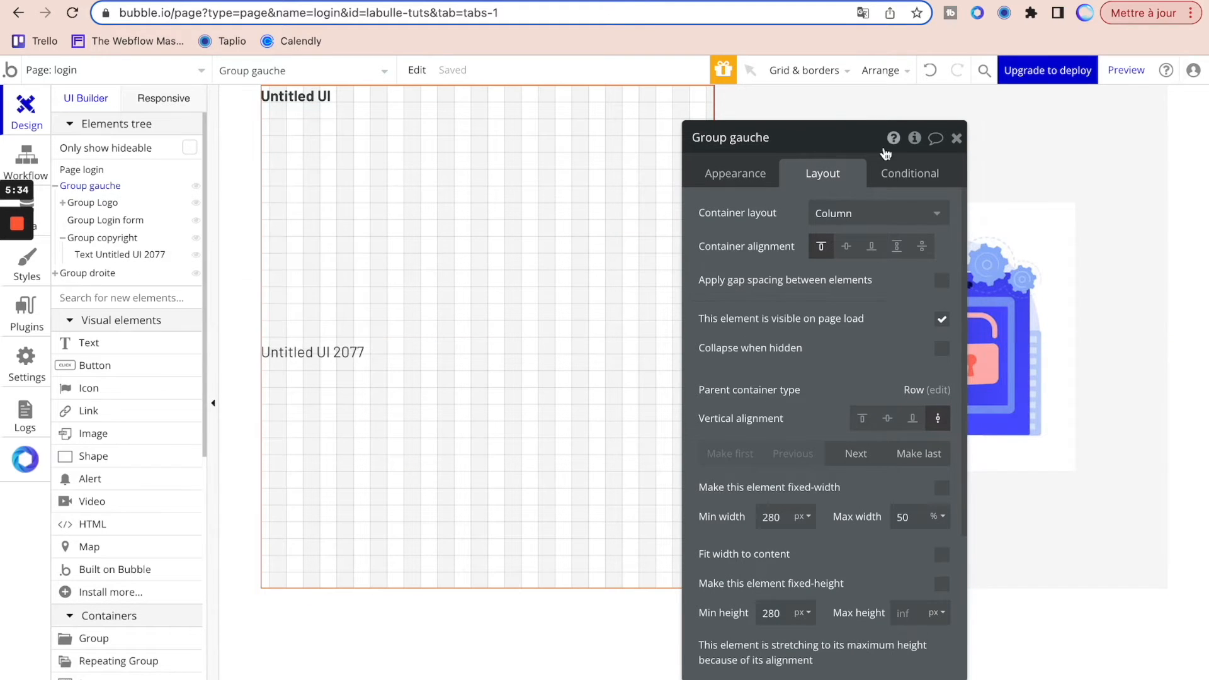
pyautogui.click(895, 248)
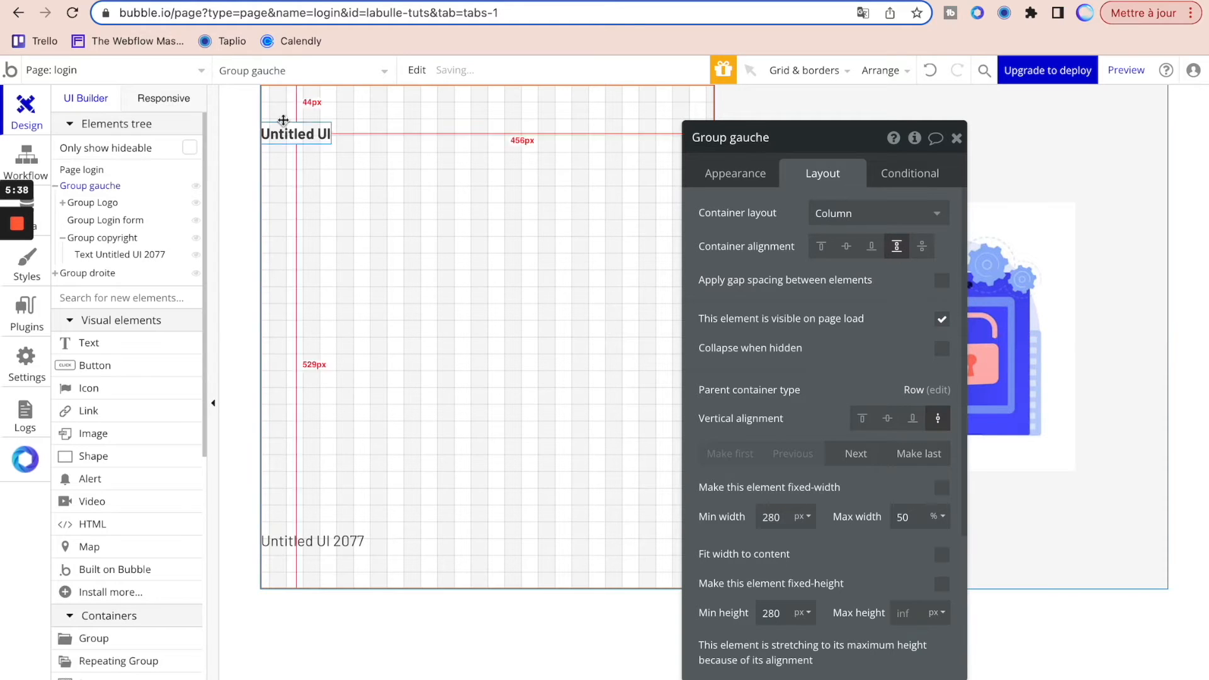
pyautogui.click(922, 249)
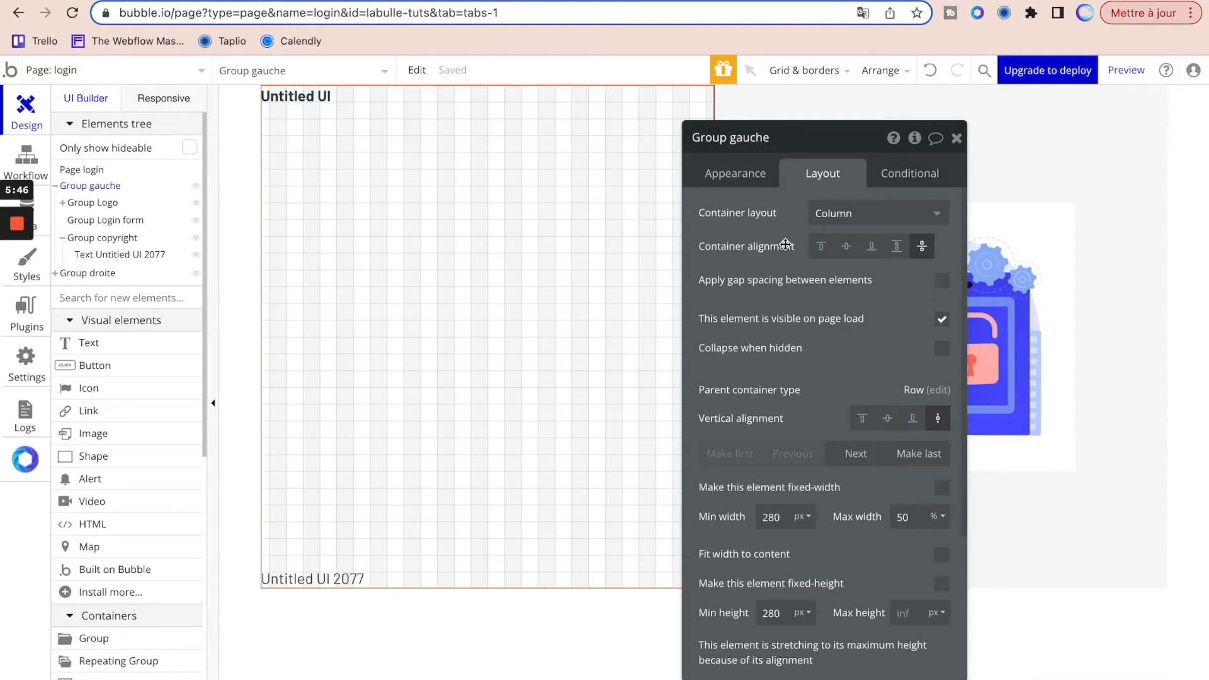
# - Set Group gauche's top, bottom, left and right padding to 20 px
pyautogui.scroll(-3, 785, 244)
pyautogui.click(718, 653)
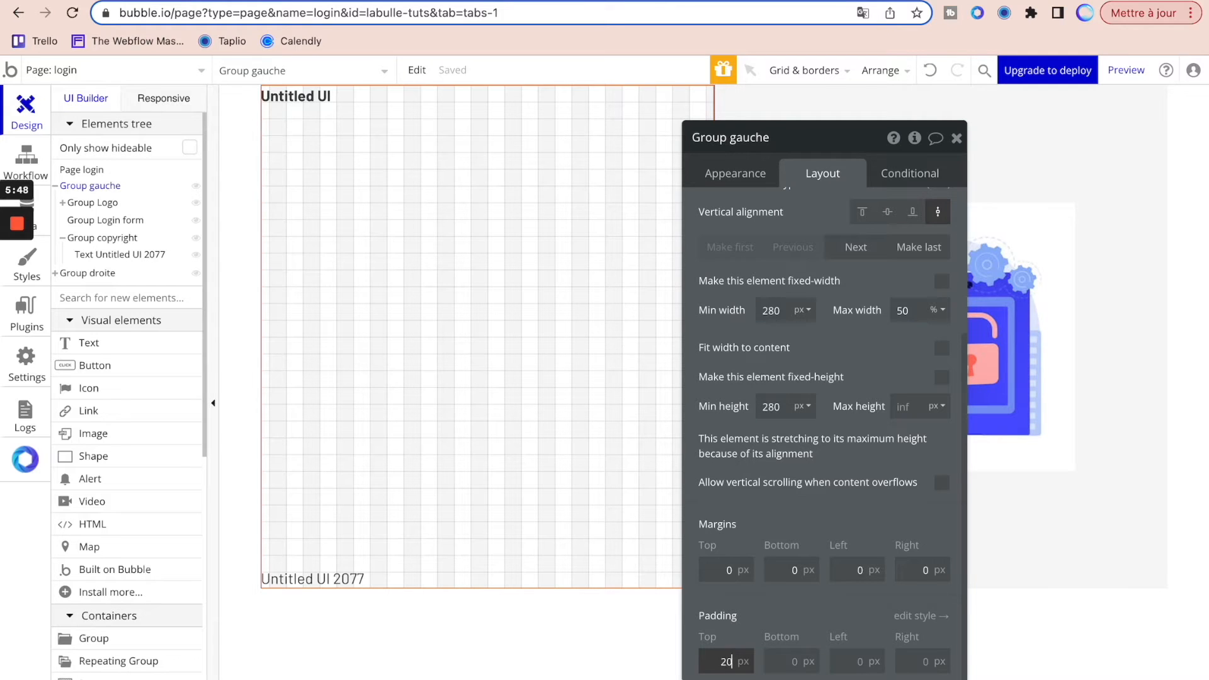
pyautogui.press('Return')
pyautogui.click(768, 666)
pyautogui.write('20')
pyautogui.click(866, 661)
pyautogui.write('20')
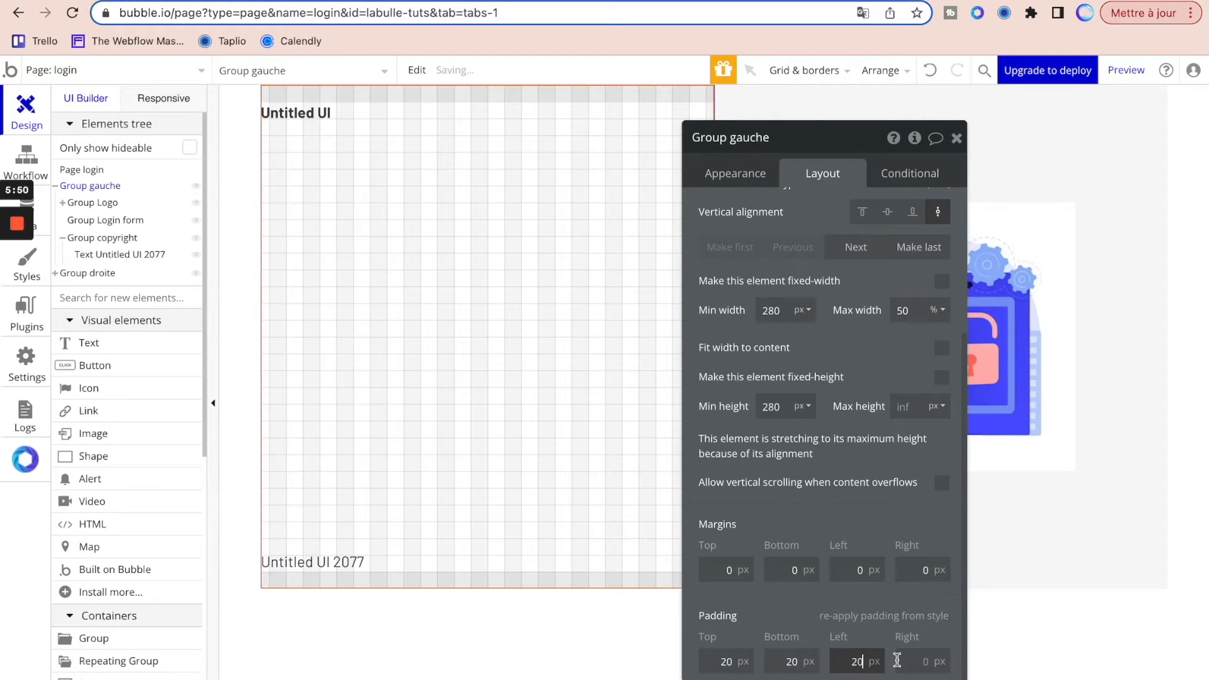
pyautogui.click(902, 658)
pyautogui.write('20')
pyautogui.press('Return')
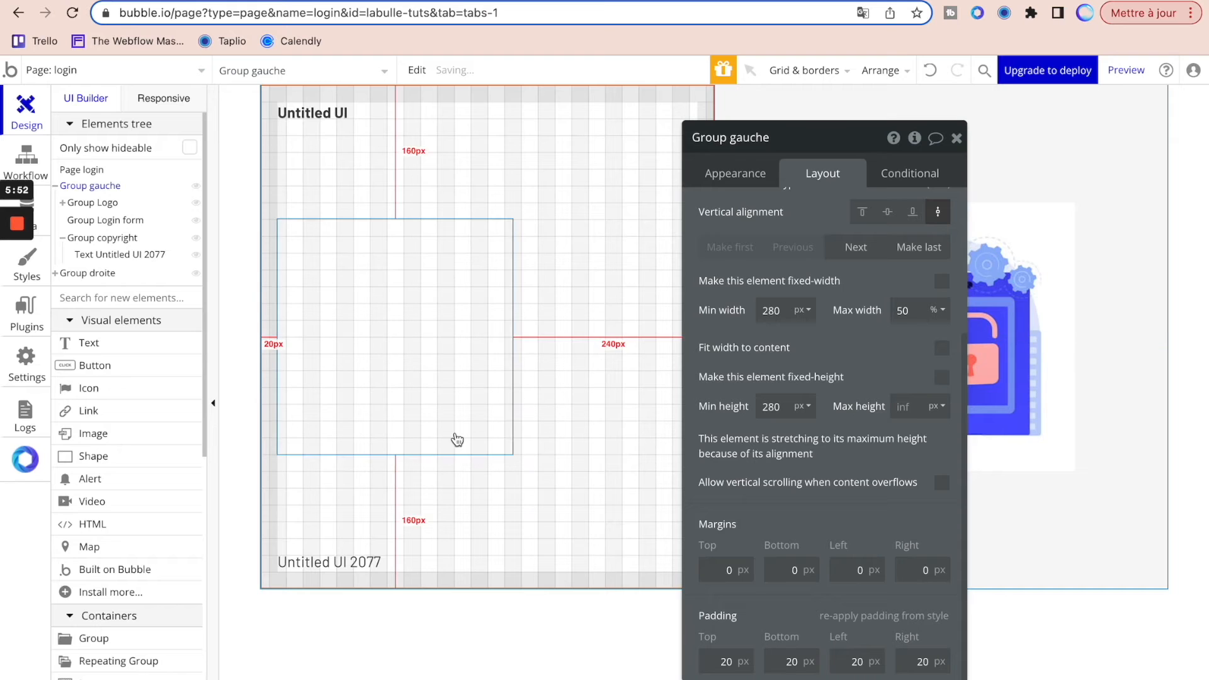
# - Following the Dribbble reference, center Group Login form horizontally in Group gauche and make it no longer fixed-width
pyautogui.hotkey('ctrl', 'Tab')
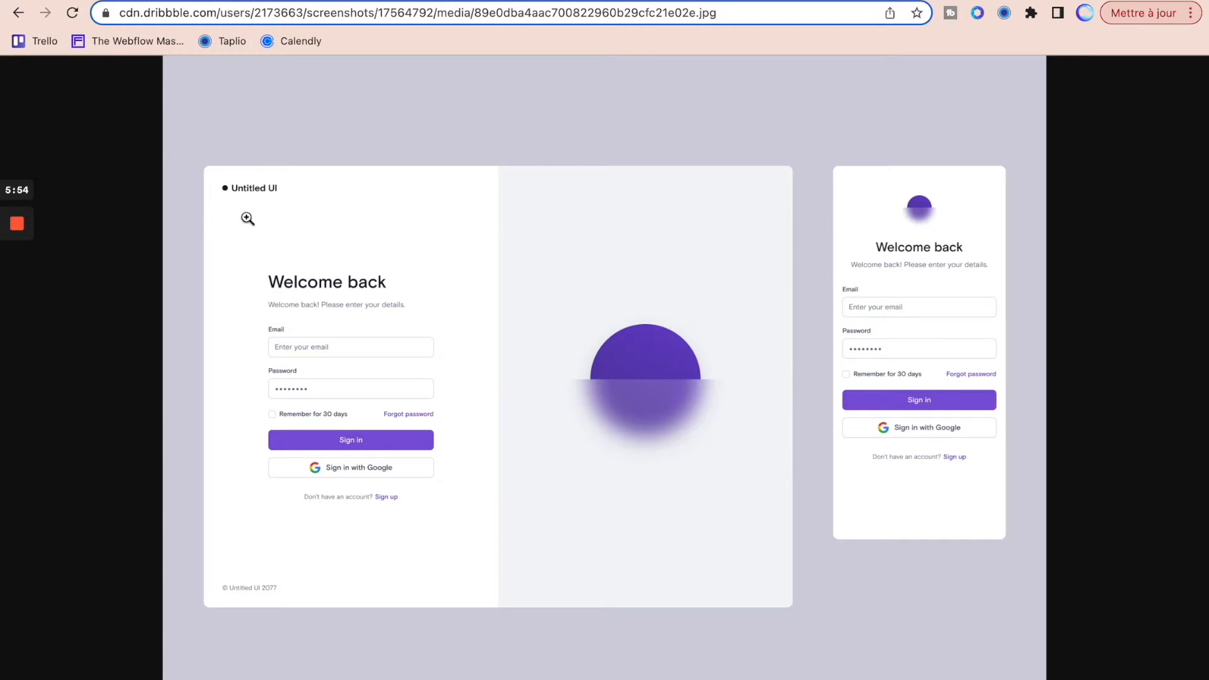
pyautogui.moveTo(112, 1)
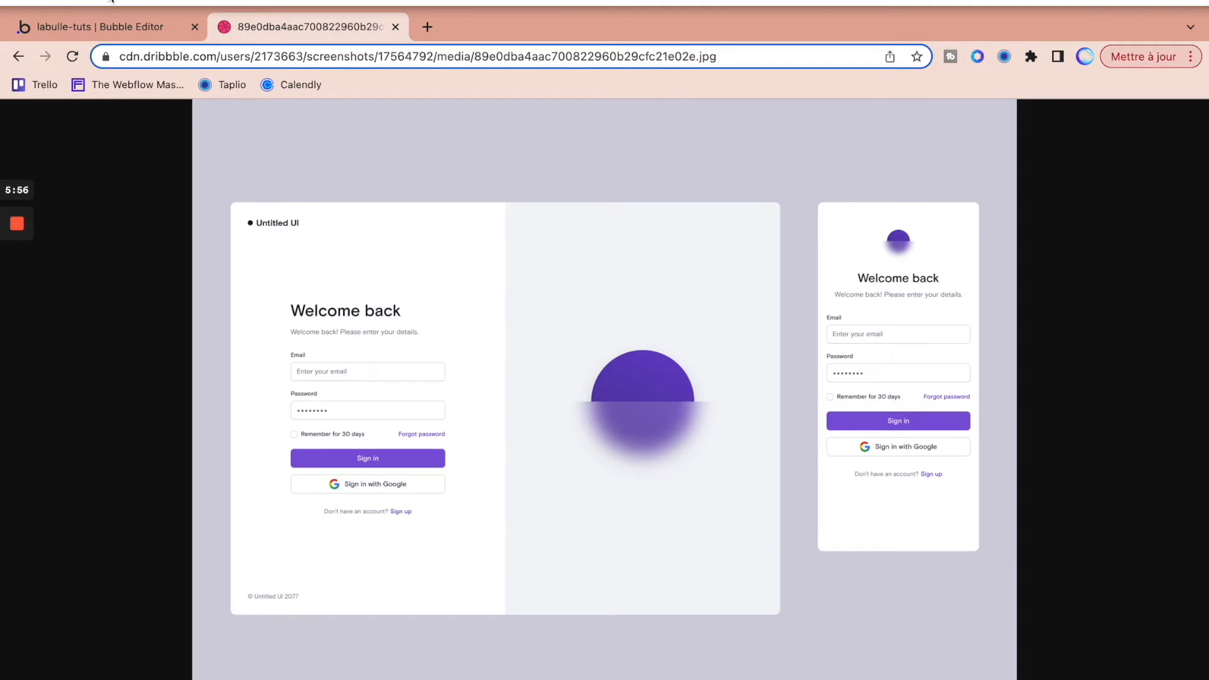
pyautogui.click(107, 28)
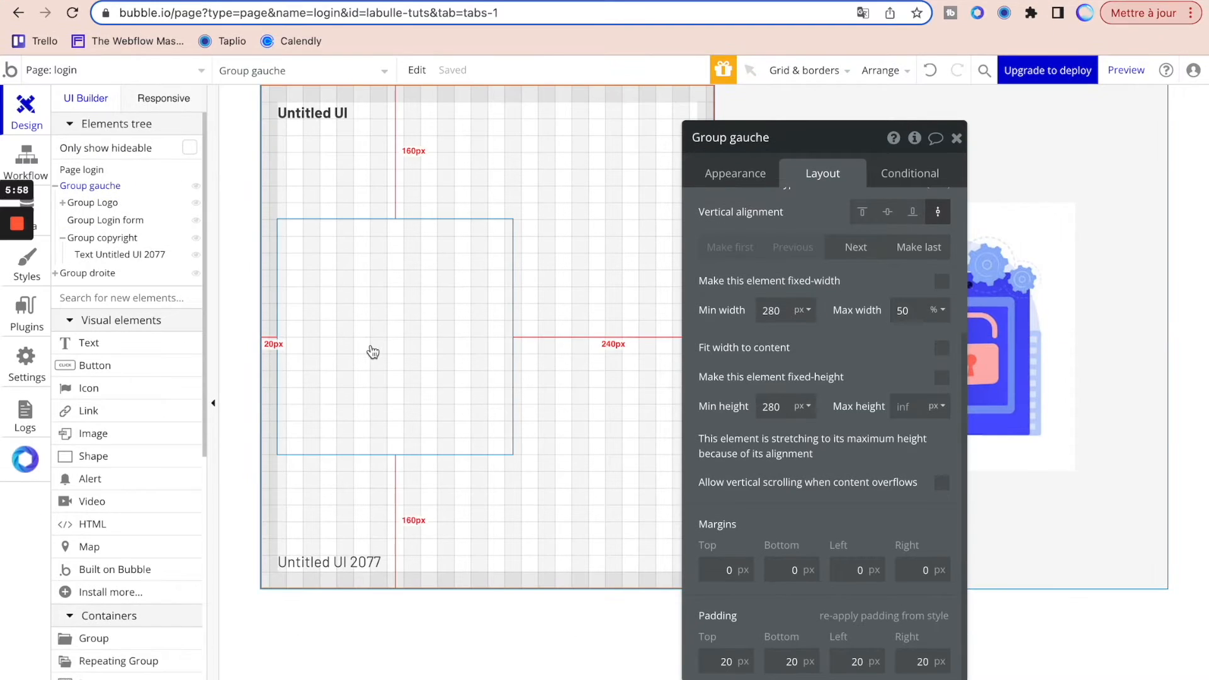
pyautogui.click(372, 346)
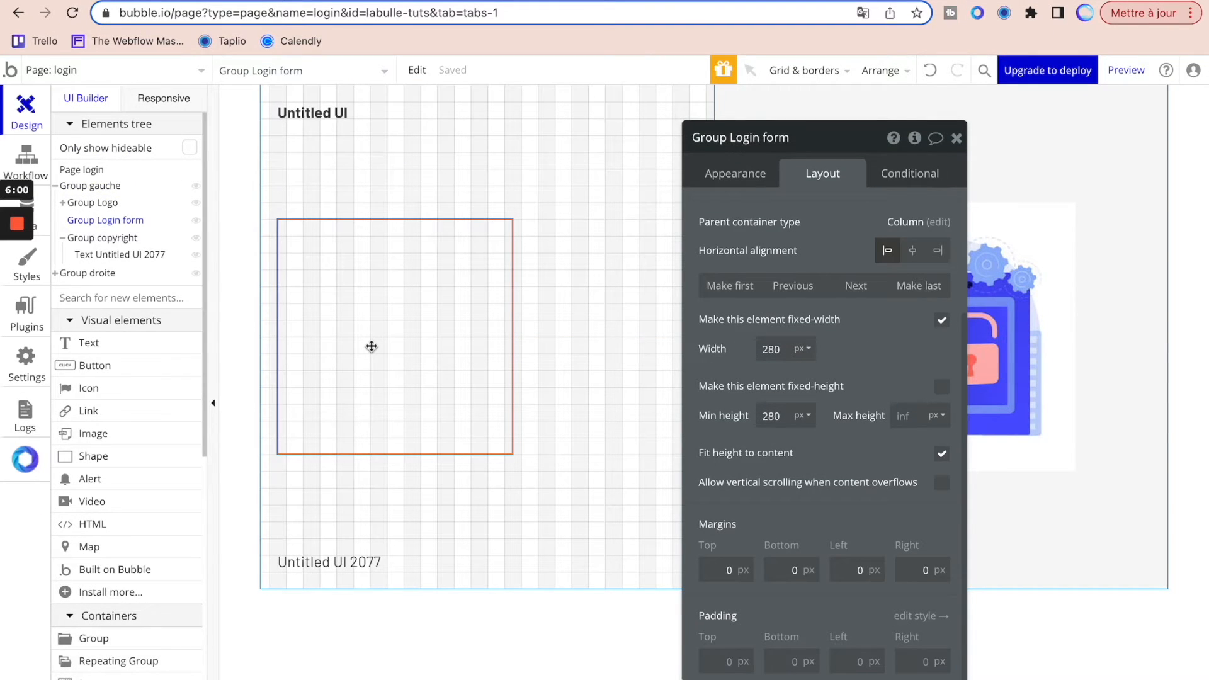
pyautogui.click(304, 2)
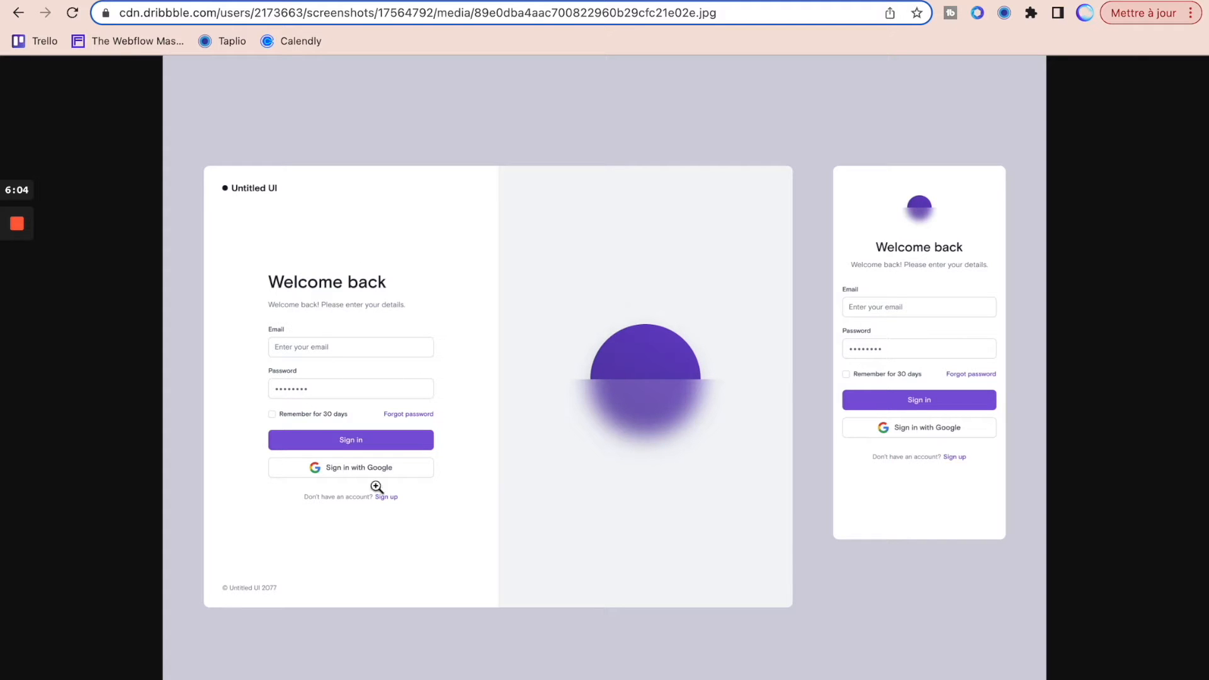
pyautogui.click(175, 2)
pyautogui.click(911, 250)
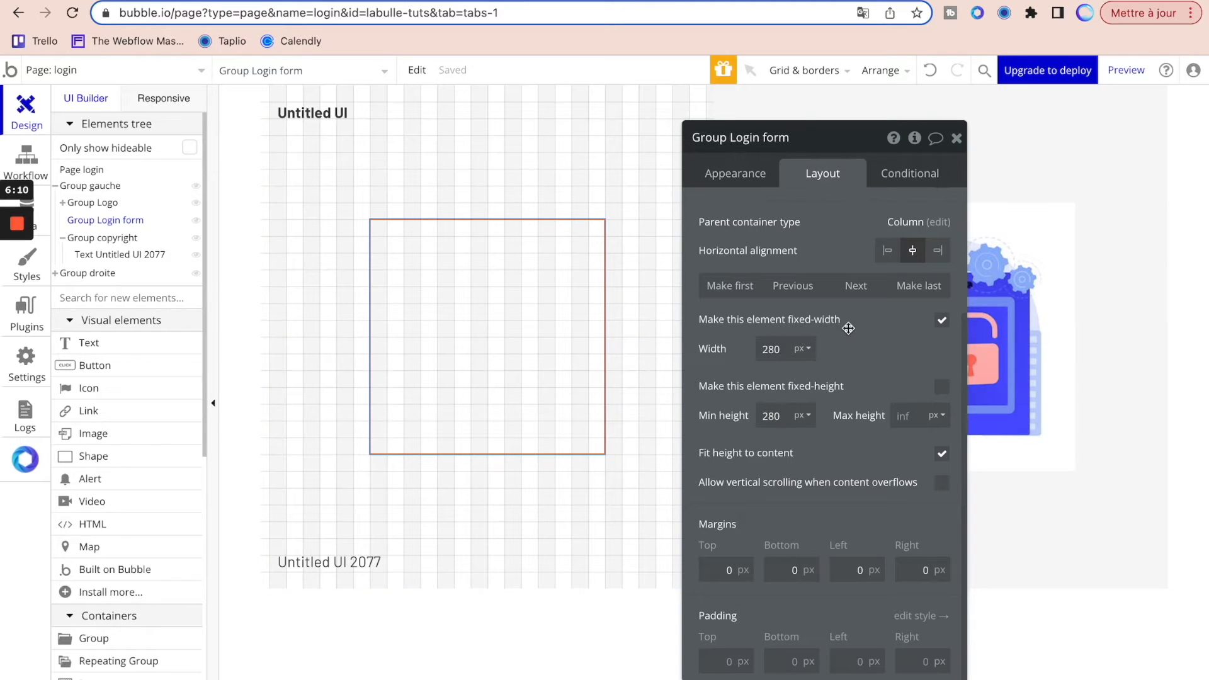
pyautogui.click(942, 321)
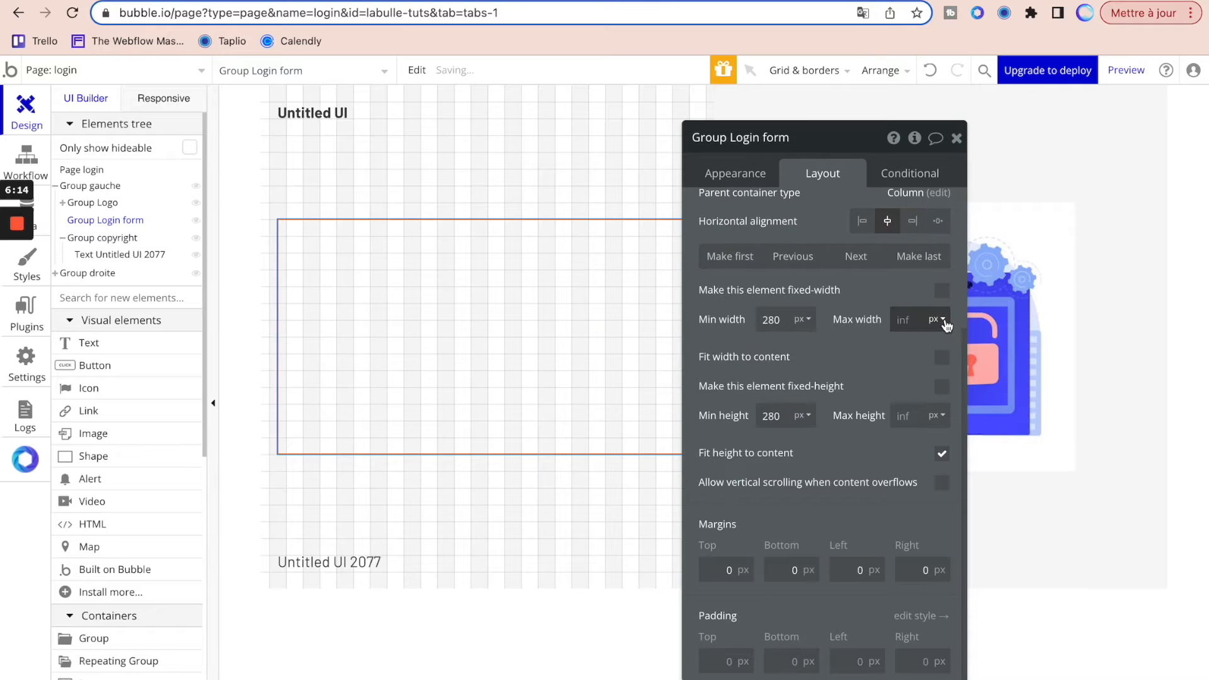
pyautogui.click(957, 138)
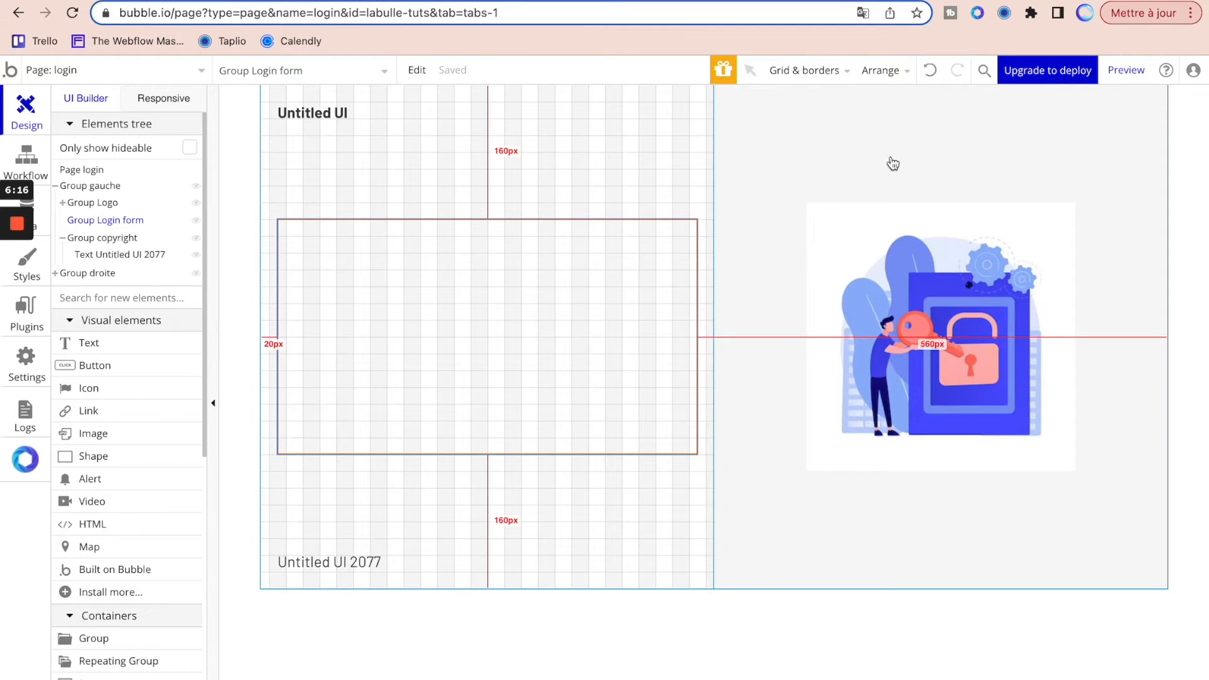
# - Following the Dribbble reference, add a text element at the top of Group Login form reading "Welcome back"
pyautogui.click(227, 2)
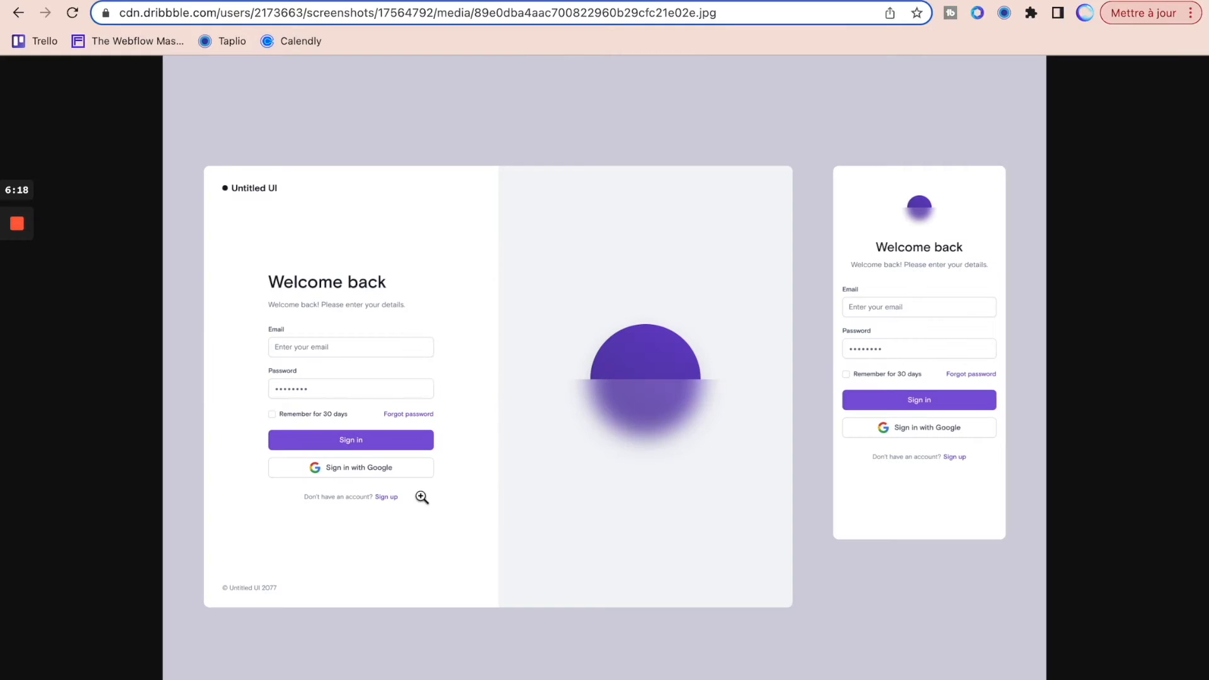
pyautogui.click(106, 1)
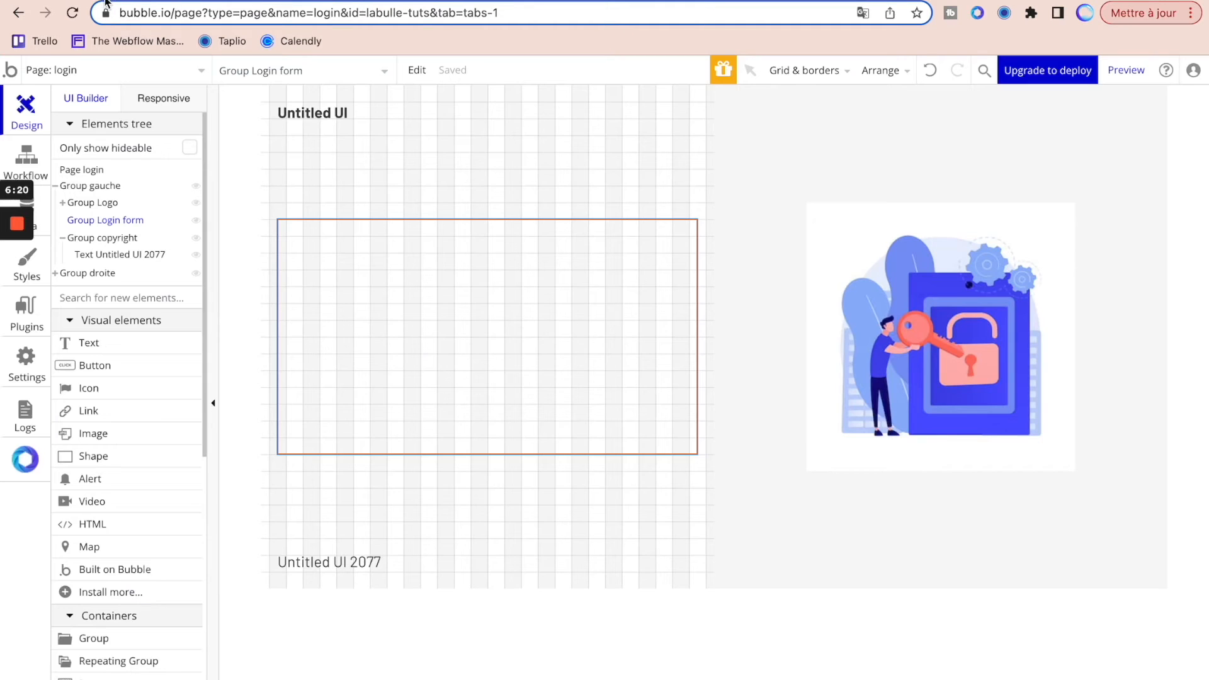
pyautogui.click(319, 2)
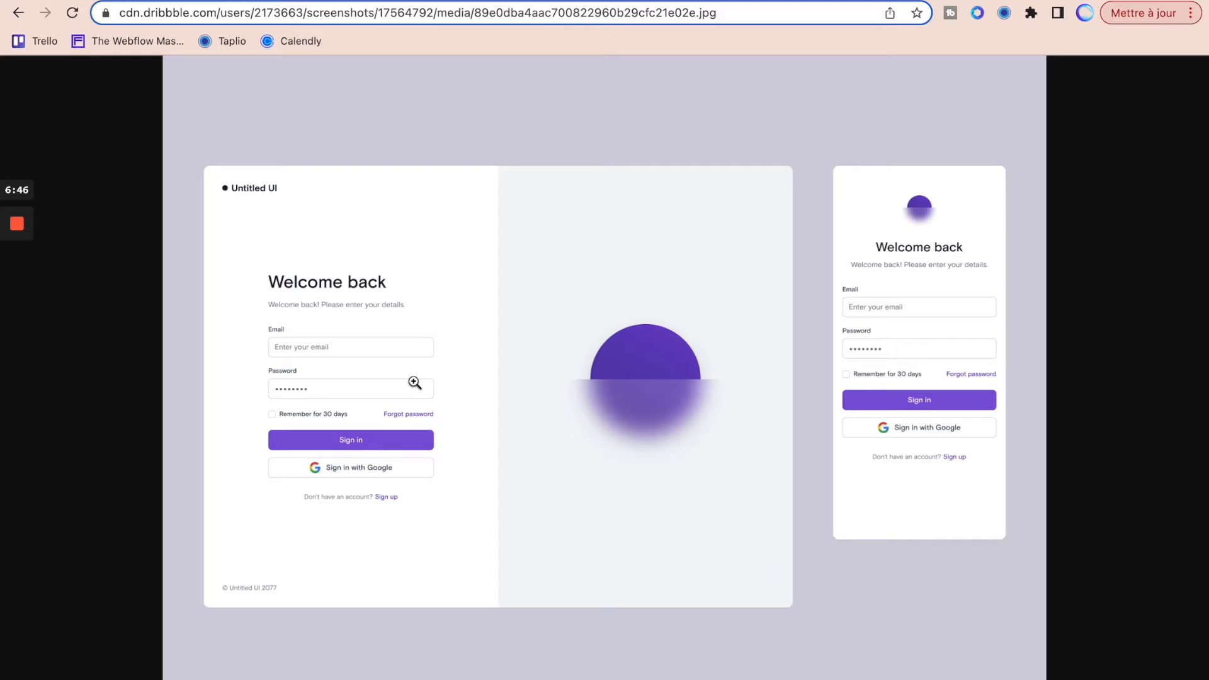
pyautogui.click(82, 1)
pyautogui.moveTo(125, 348); pyautogui.dragTo(452, 310)
pyautogui.write('Welcome back')
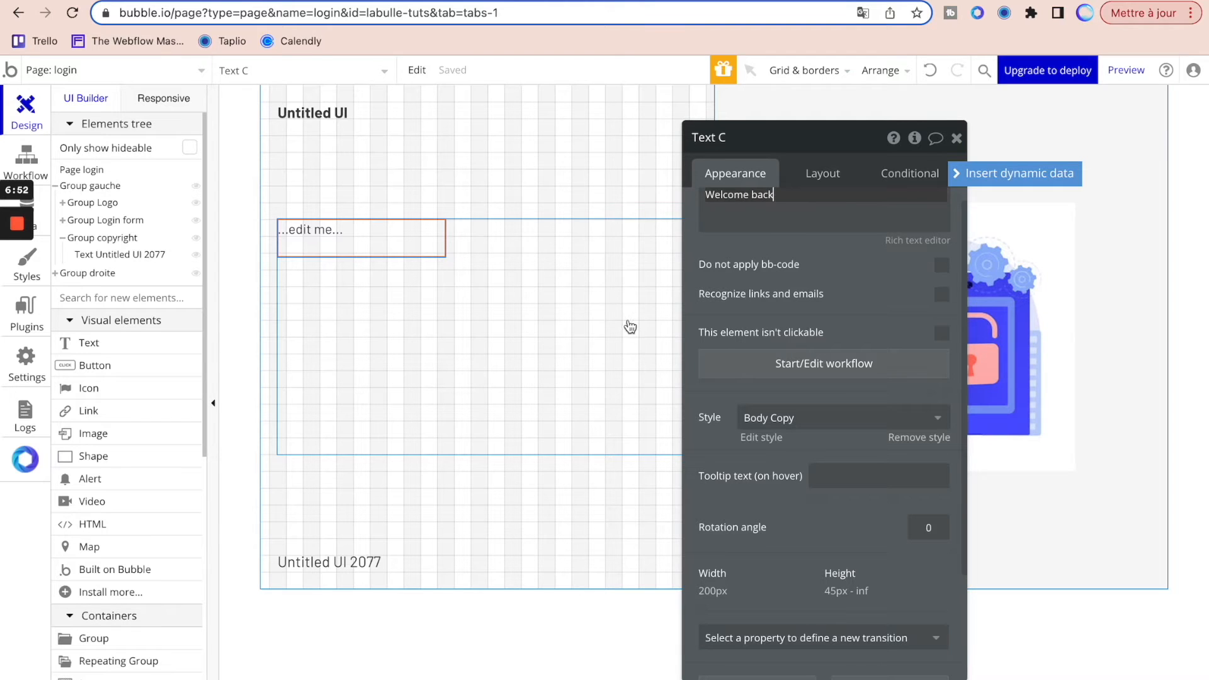
pyautogui.click(814, 260)
# - Make the Welcome back text no longer fixed-width, with a minimum width of 0 px
pyautogui.click(822, 173)
pyautogui.doubleClick(771, 384)
pyautogui.press('BackSpace')
pyautogui.click(942, 359)
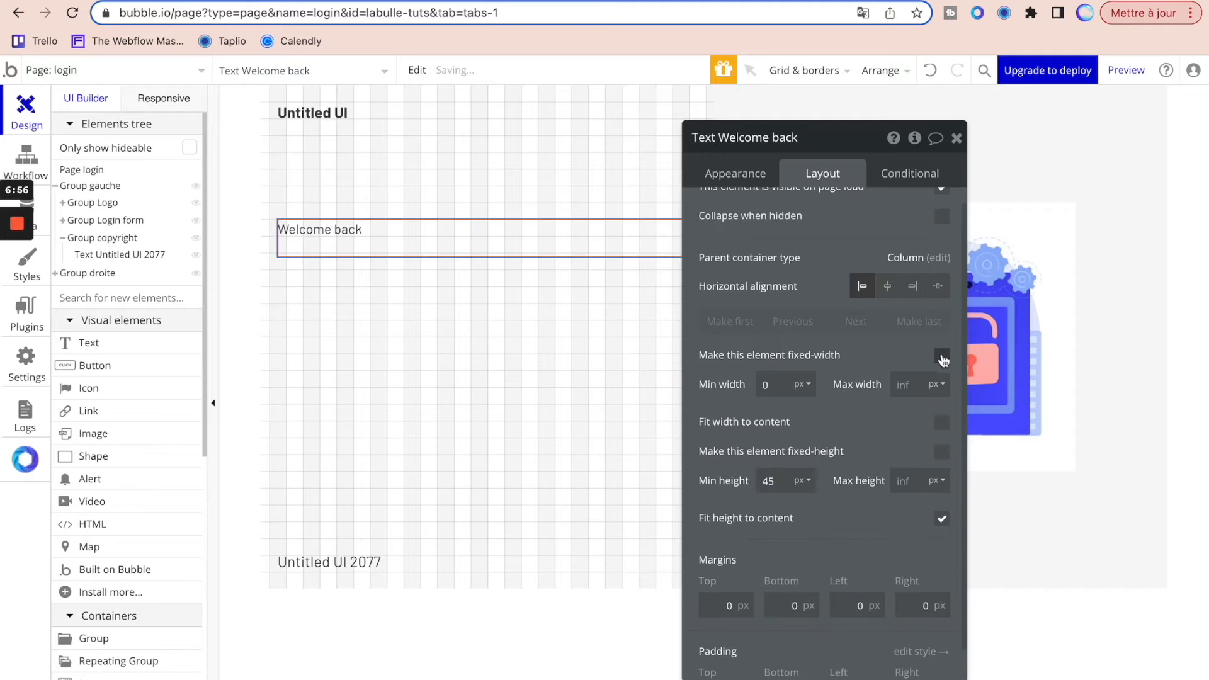
# - Fit the Welcome back text's width to its content and set its minimum height to 0 px
pyautogui.click(942, 422)
pyautogui.doubleClick(769, 480)
pyautogui.press('BackSpace')
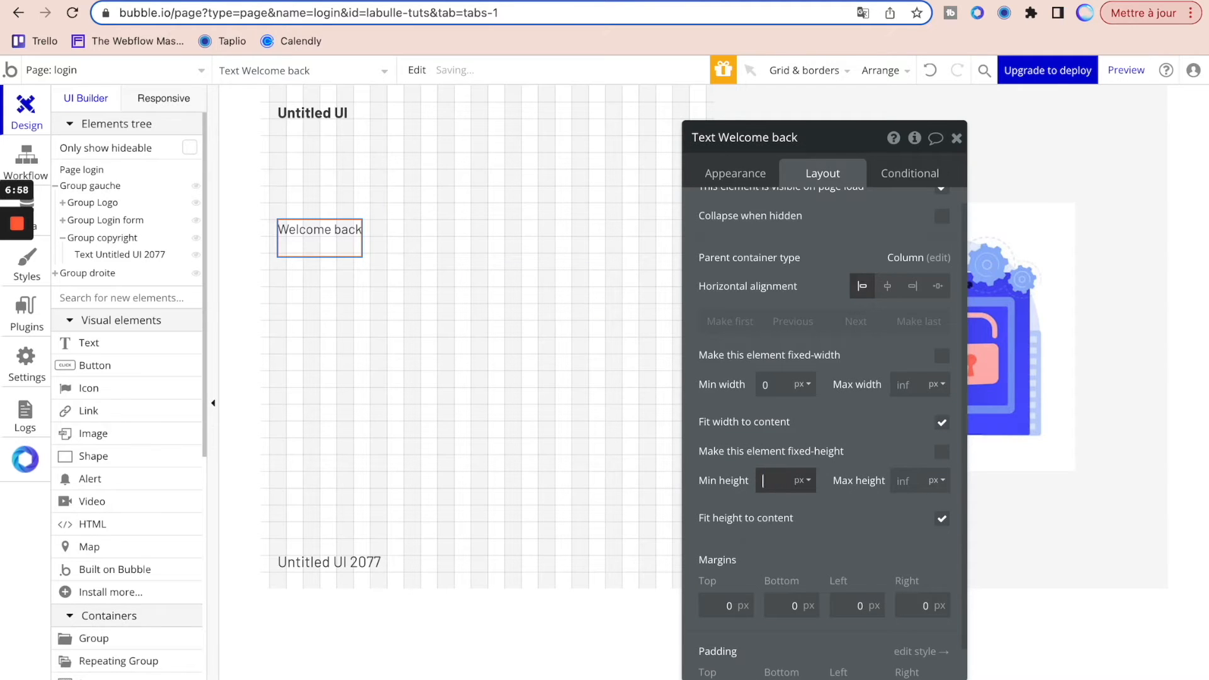
pyautogui.write('0')
# - Remove the Welcome back text's Body Copy style, set its font size to 22 px and make it bold
pyautogui.click(735, 176)
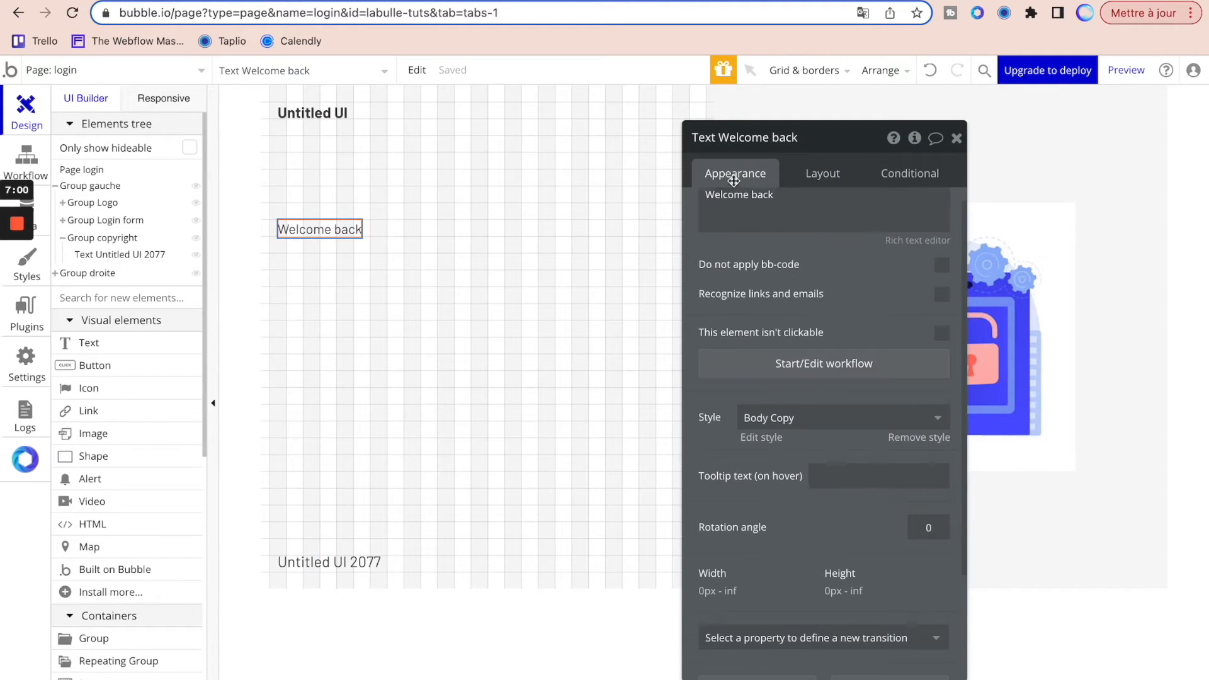
pyautogui.click(914, 438)
pyautogui.click(727, 536)
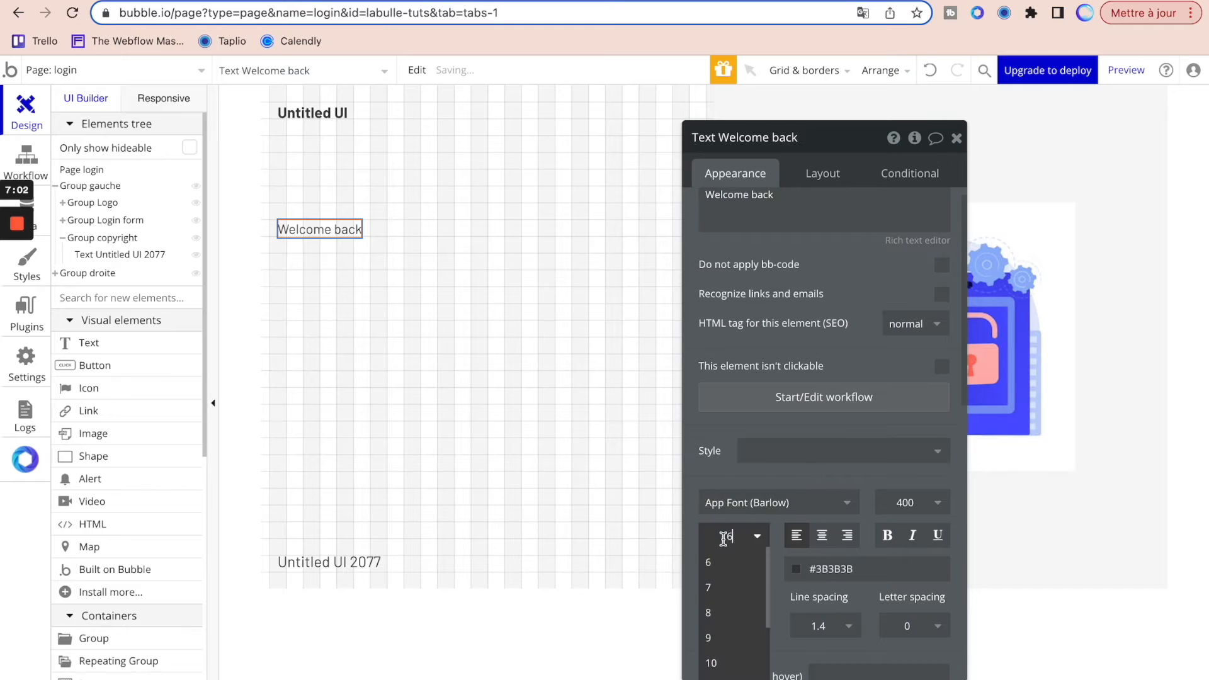
pyautogui.write('1422')
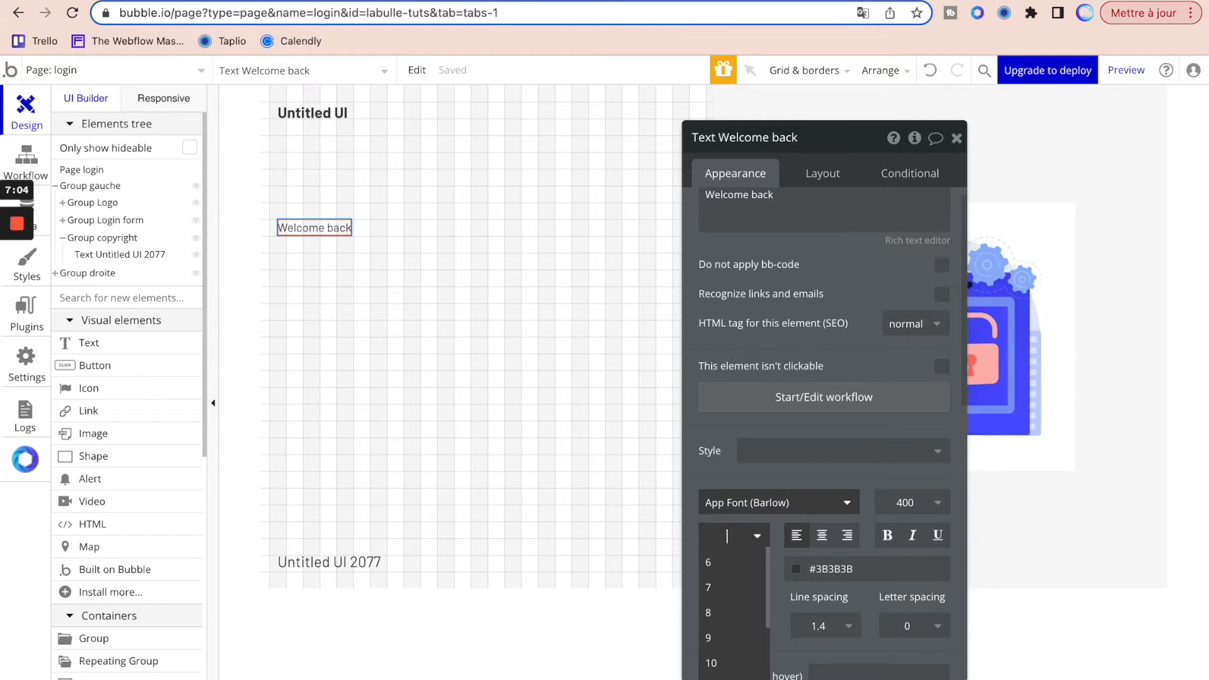
pyautogui.write('22')
pyautogui.press('Return')
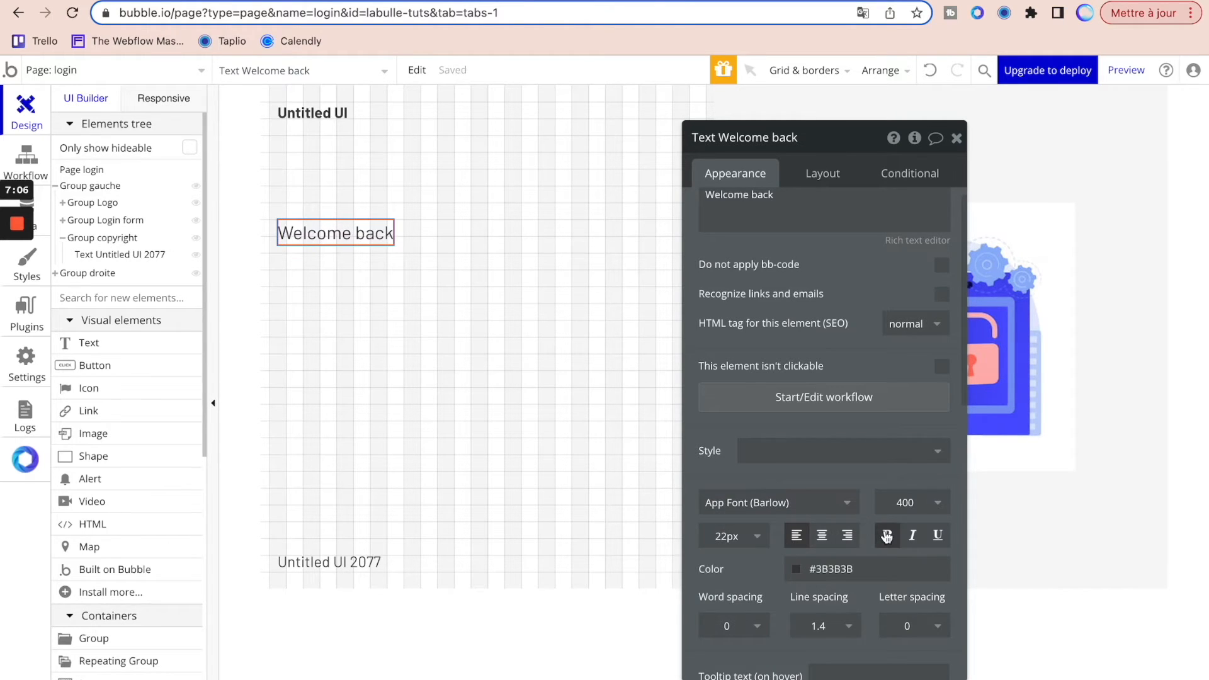
pyautogui.click(887, 534)
# - Following the Dribbble reference, duplicate the Welcome back text below itself and make the copy read "Welcome back ! Please enter your details"
pyautogui.click(291, 2)
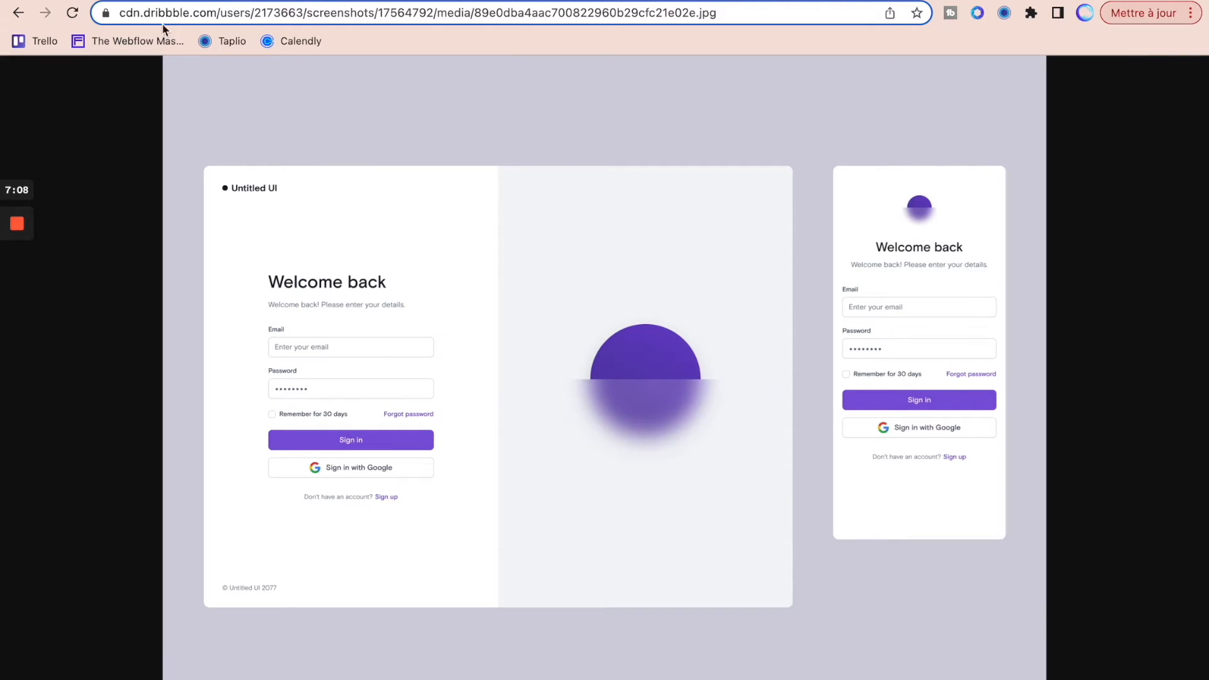
pyautogui.click(149, 1)
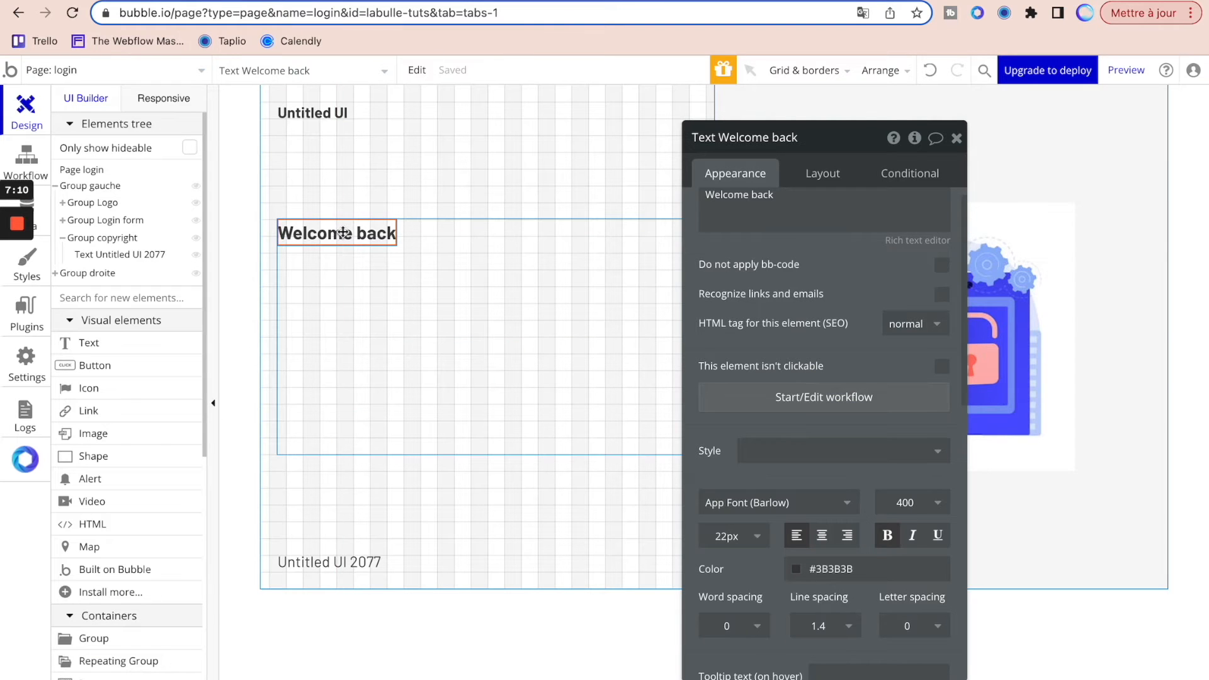
pyautogui.hotkey('ctrl', 'v')
pyautogui.click(343, 261)
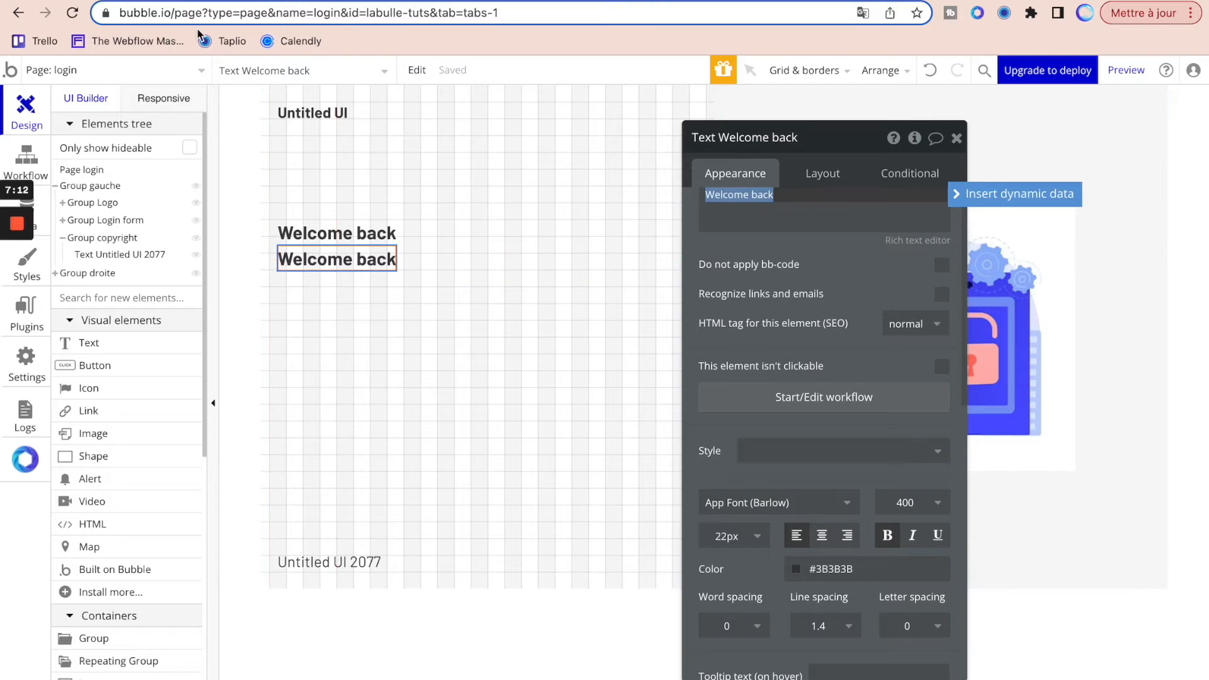
pyautogui.click(291, 1)
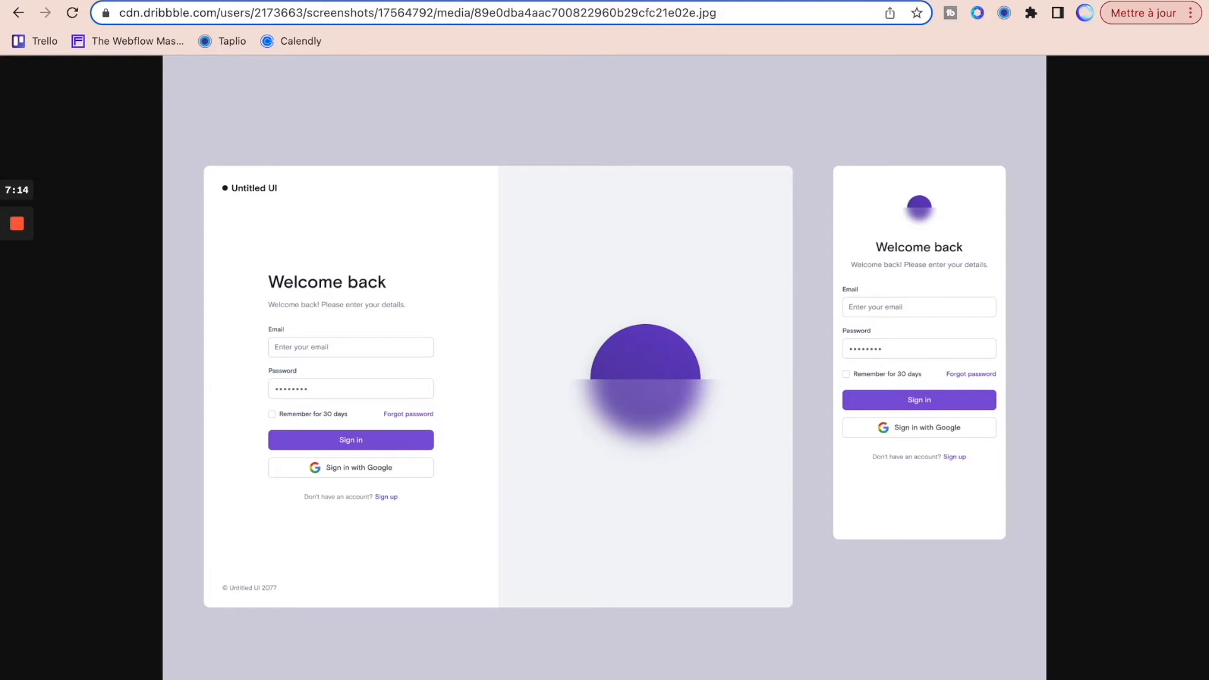
pyautogui.click(148, 1)
pyautogui.click(818, 192)
pyautogui.click(826, 194)
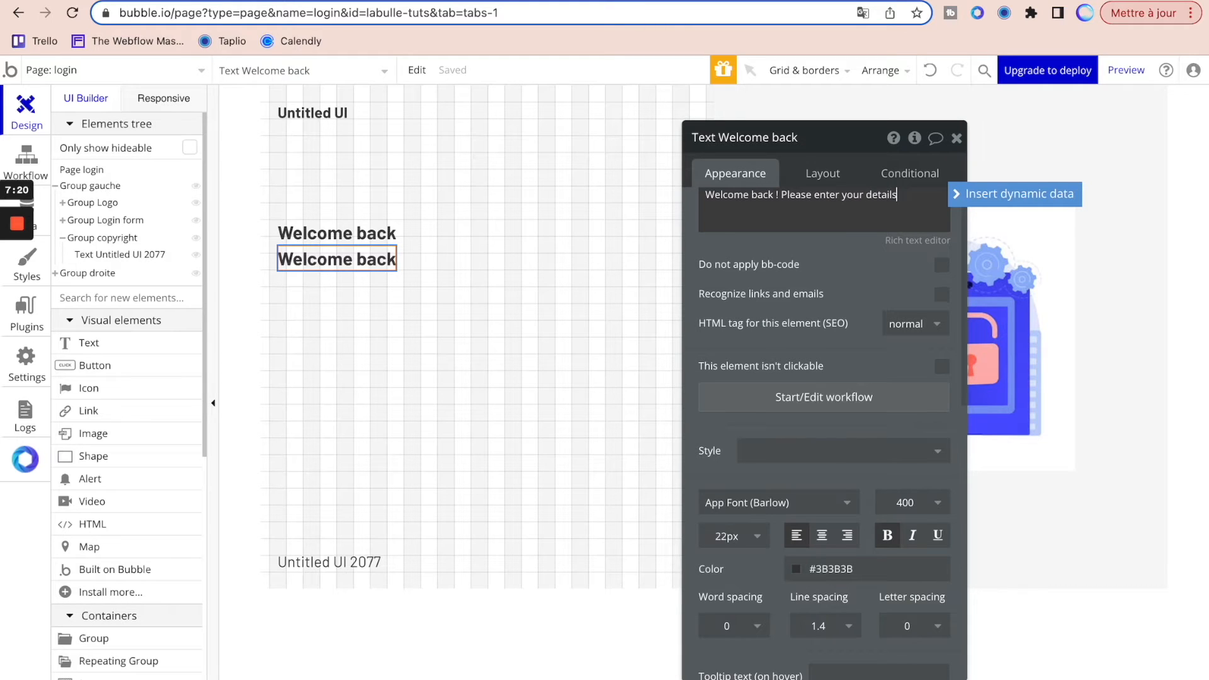
pyautogui.write('! Please enter your details')
# - Remove the bold from the "Please enter your details" text and set its font size to 16 px
pyautogui.click(841, 287)
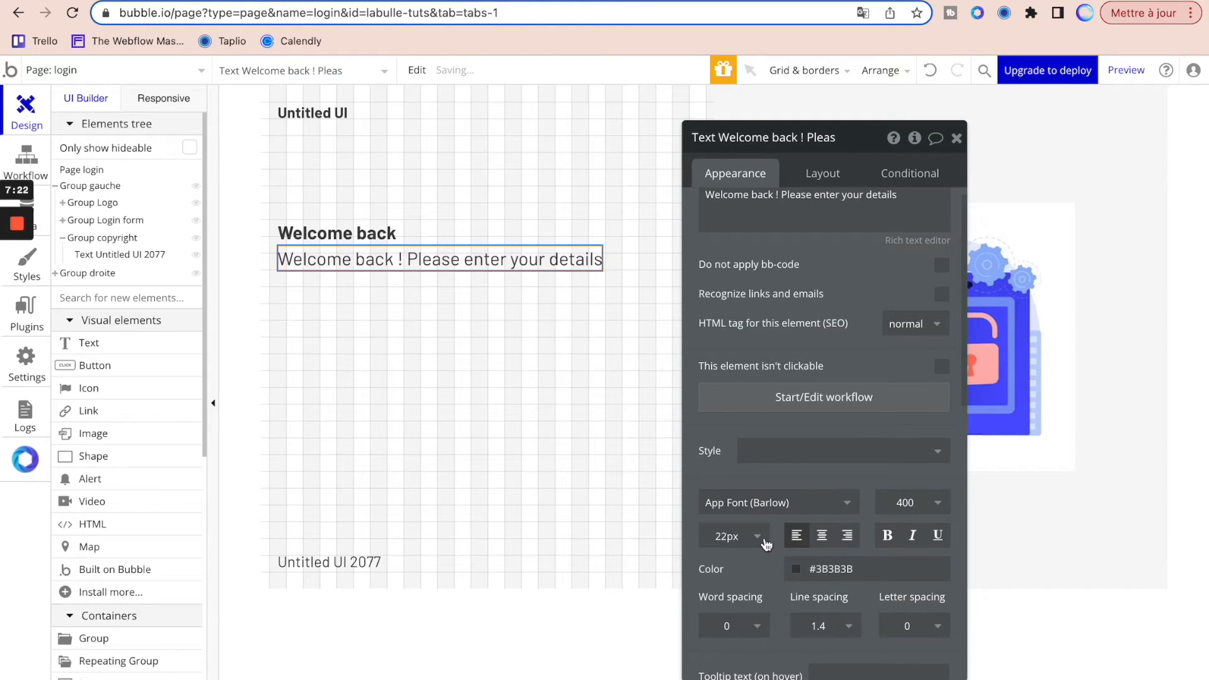
pyautogui.click(766, 544)
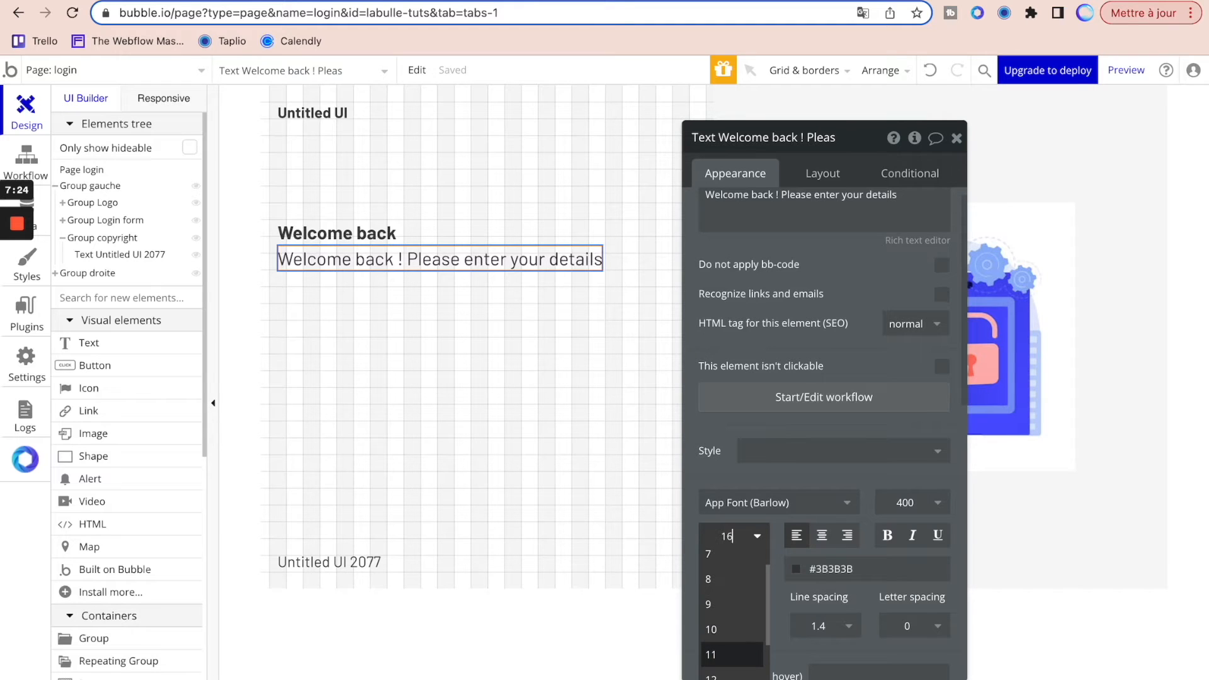
pyautogui.write('16')
pyautogui.press('Return')
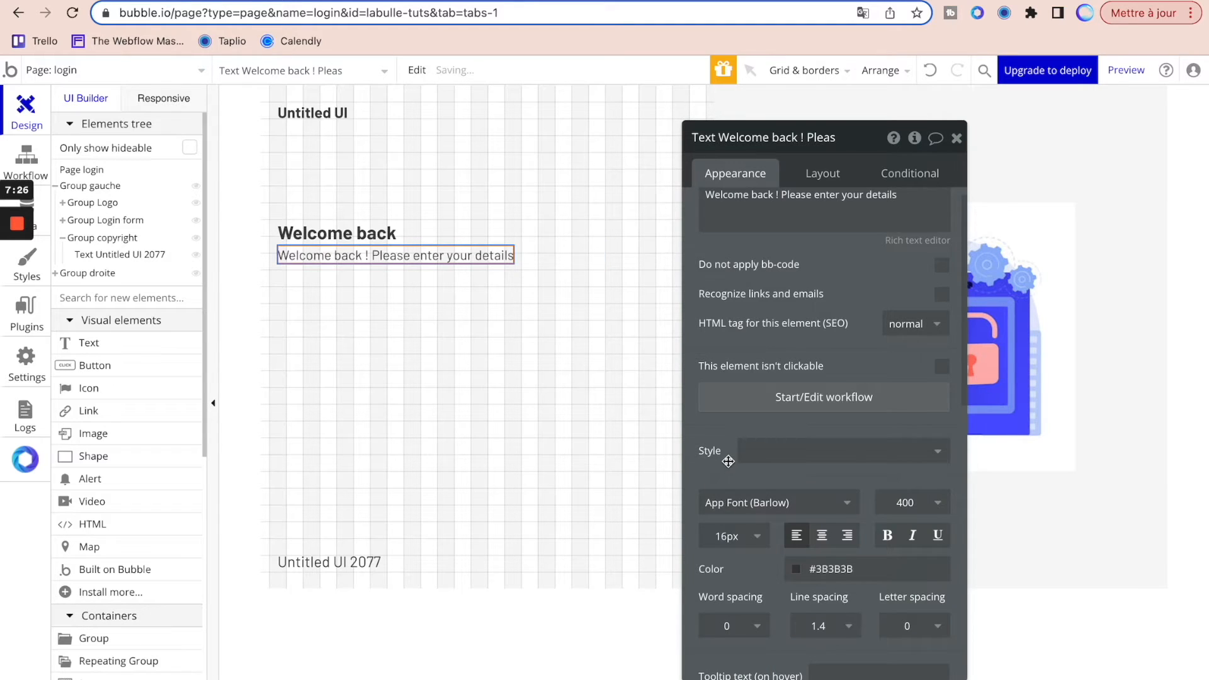
# - Following the Dribbble reference, add a text element reading "Email" below the subtitle in Group Login form
pyautogui.click(477, 327)
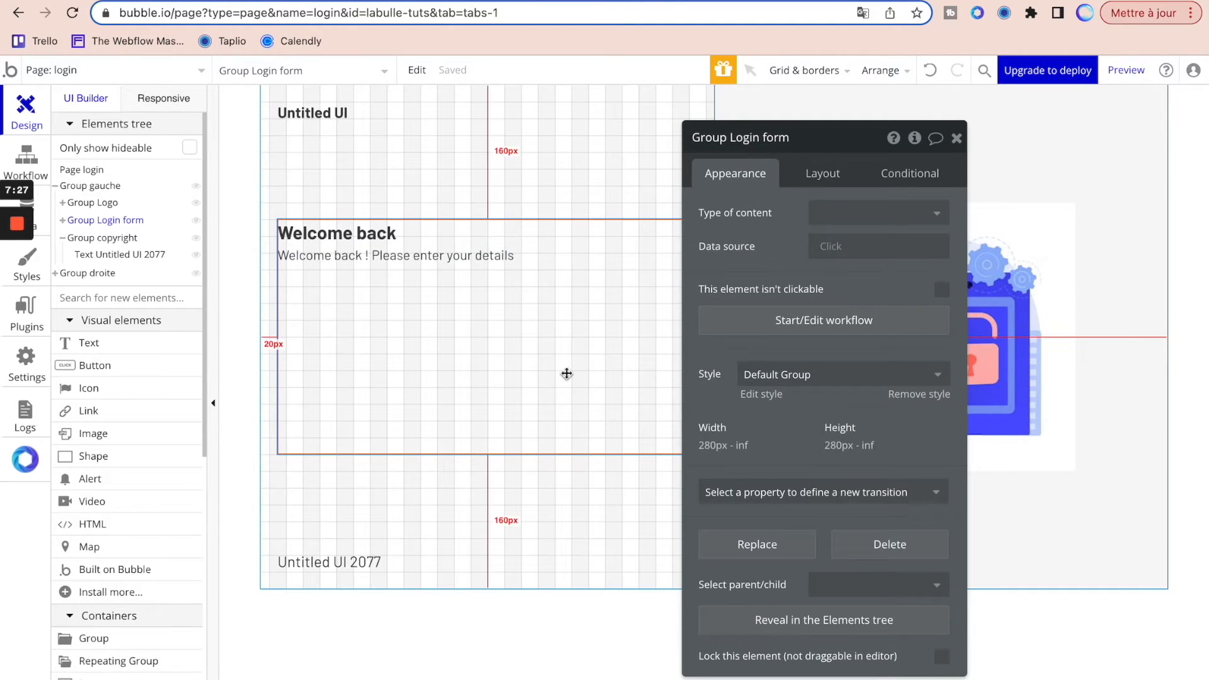
pyautogui.click(299, 1)
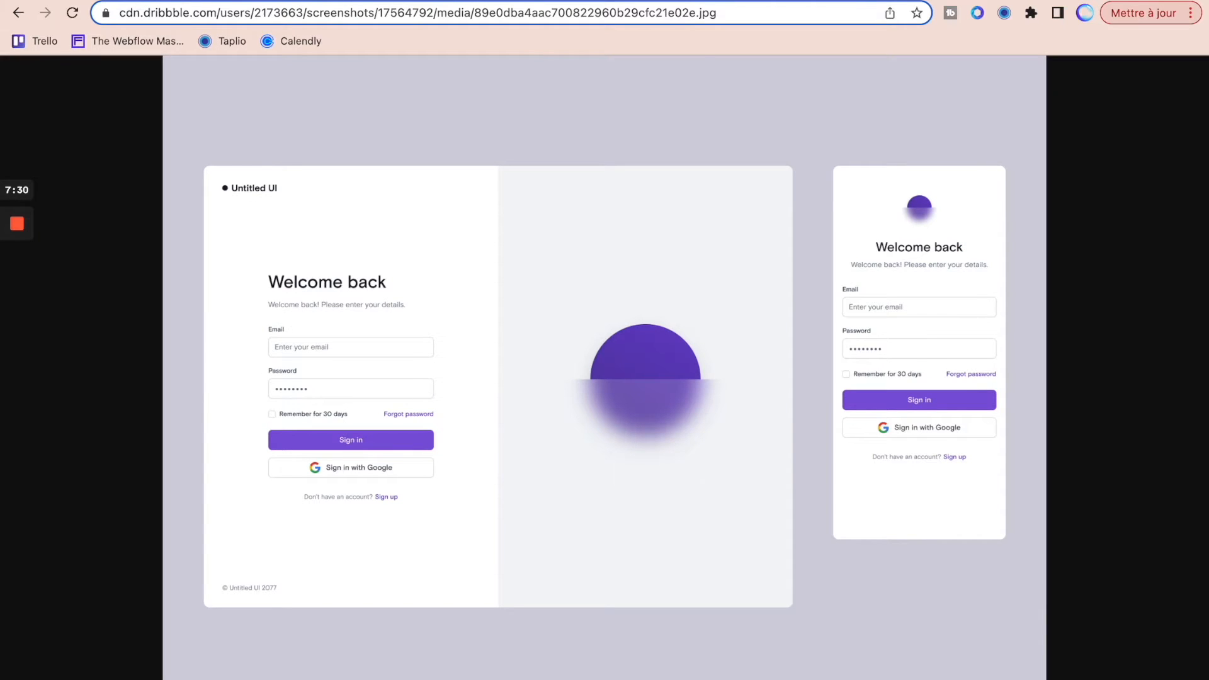
pyautogui.click(217, 1)
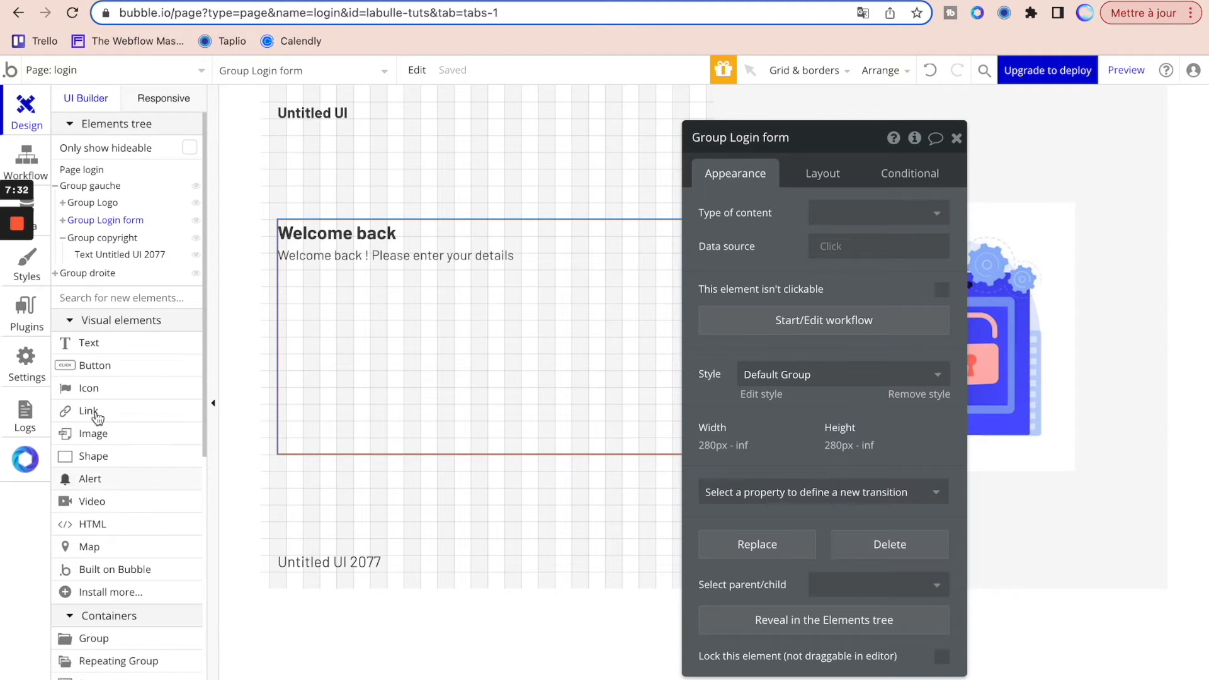
pyautogui.click(62, 220)
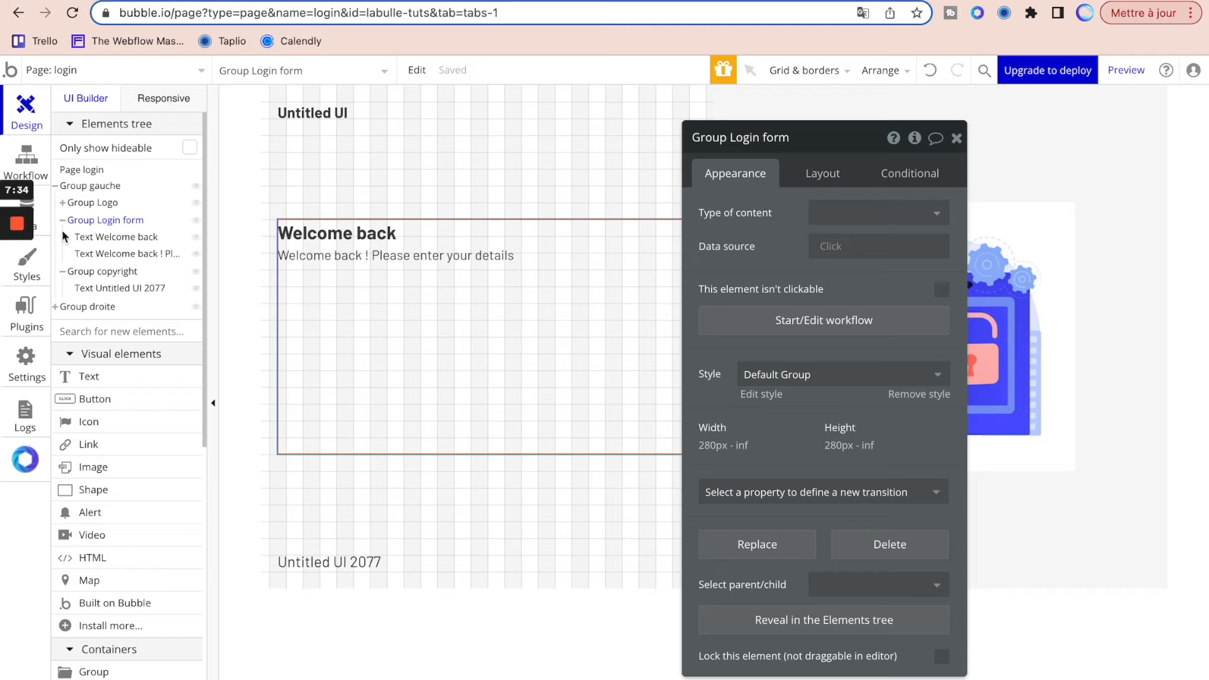
pyautogui.click(63, 272)
pyautogui.moveTo(122, 358); pyautogui.dragTo(439, 291)
pyautogui.write('Email')
# - Make the Email text no longer fixed-width, fit its width to content and set its minimum height to 0 px
pyautogui.click(823, 178)
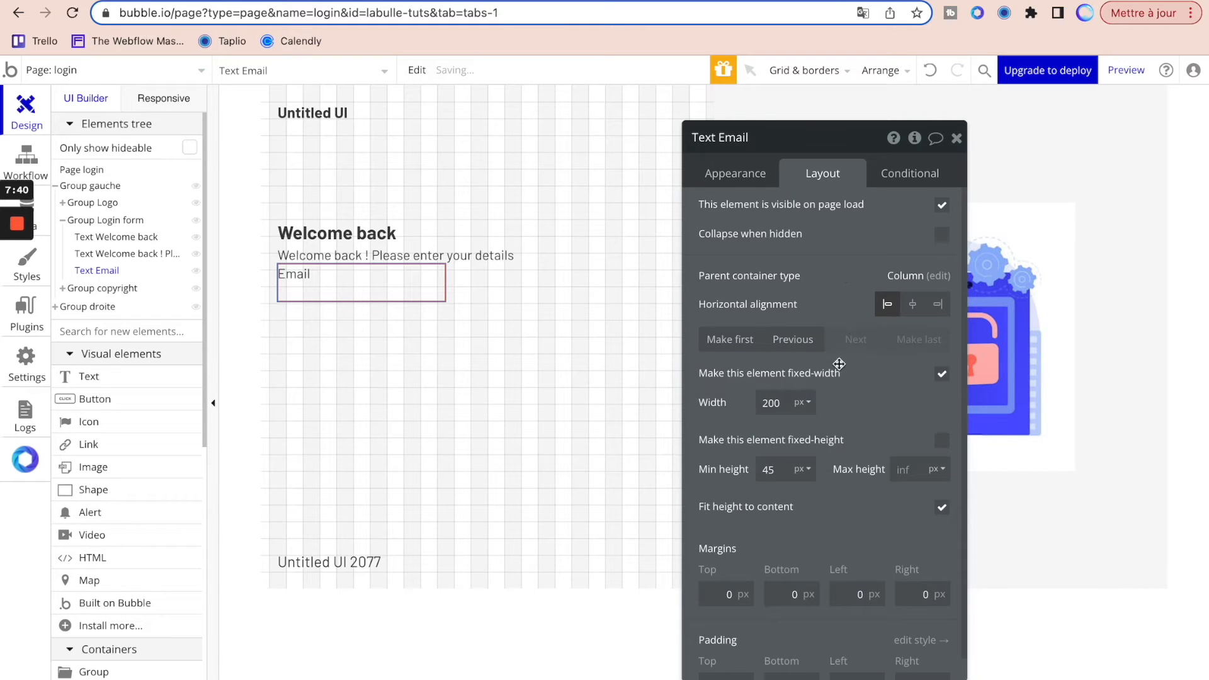
pyautogui.click(941, 373)
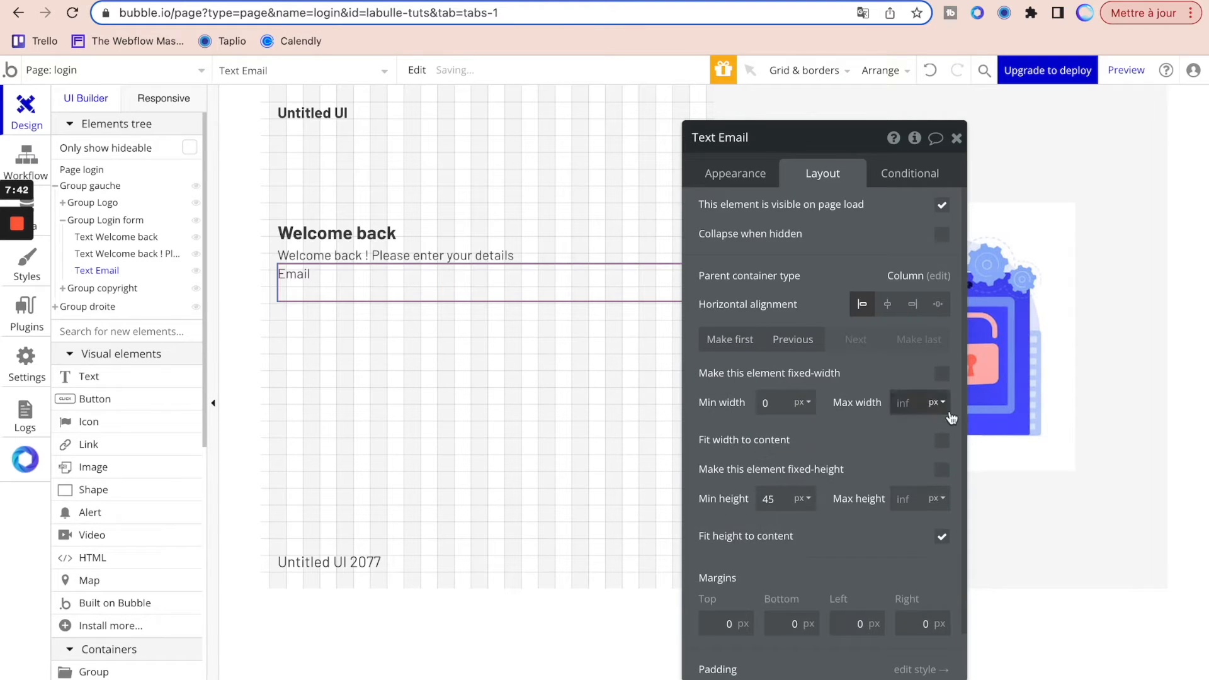
pyautogui.click(941, 440)
pyautogui.doubleClick(774, 497)
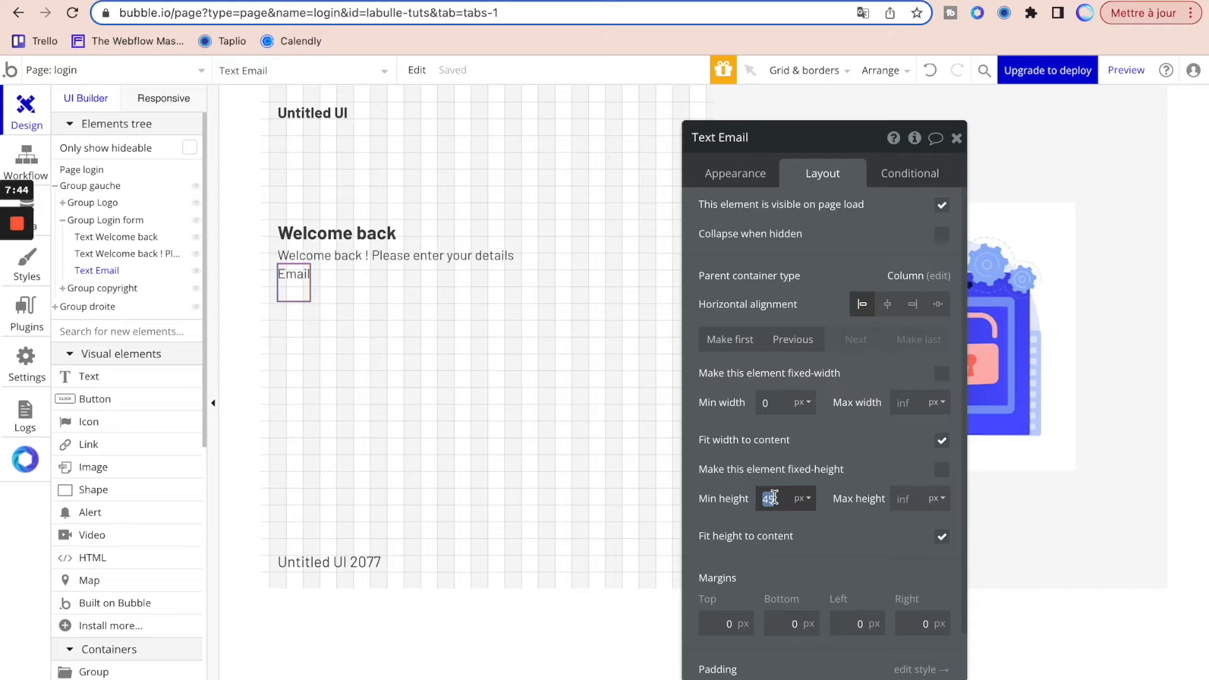
pyautogui.click(820, 465)
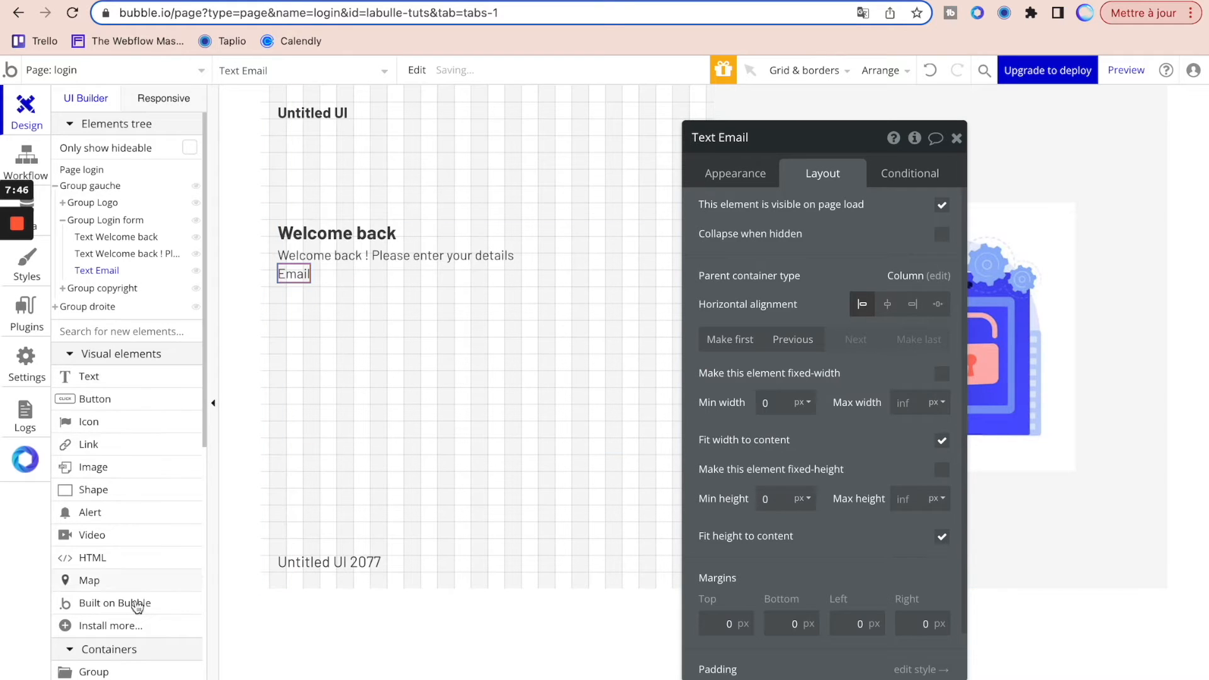
# - Add an input element below the Email text in Group Login form and rename it "Input Email"
pyautogui.scroll(-3, 171, 559)
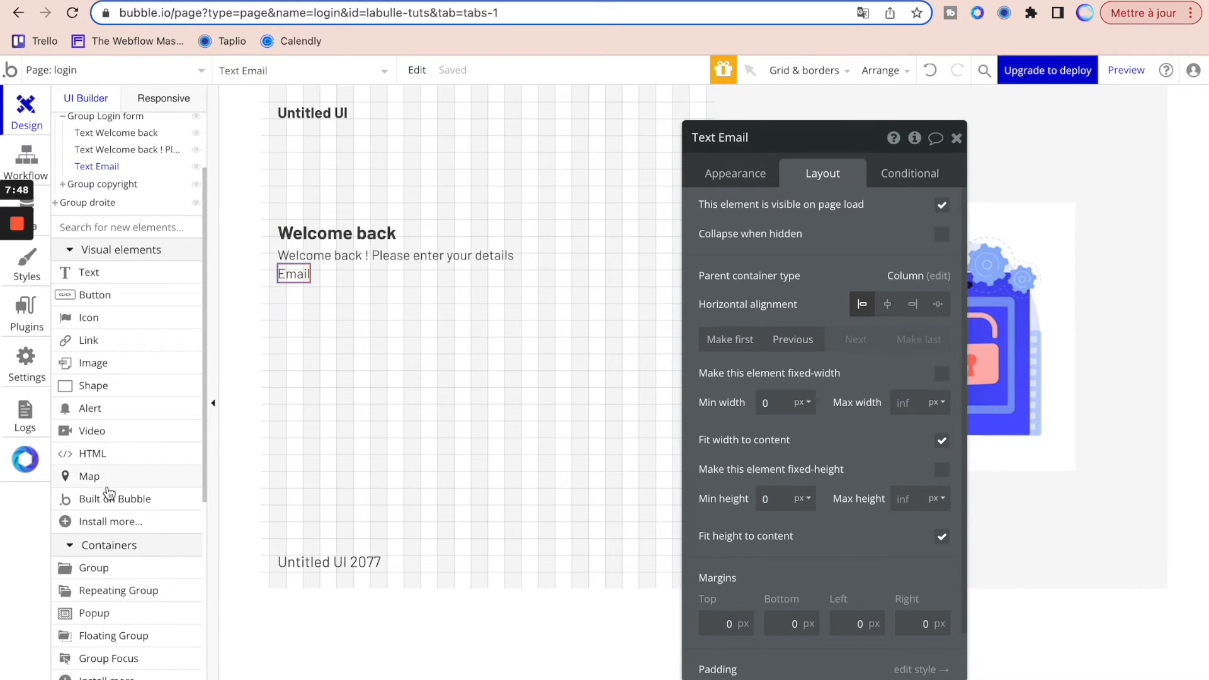
pyautogui.scroll(-3, 88, 428)
pyautogui.moveTo(75, 557); pyautogui.dragTo(289, 391)
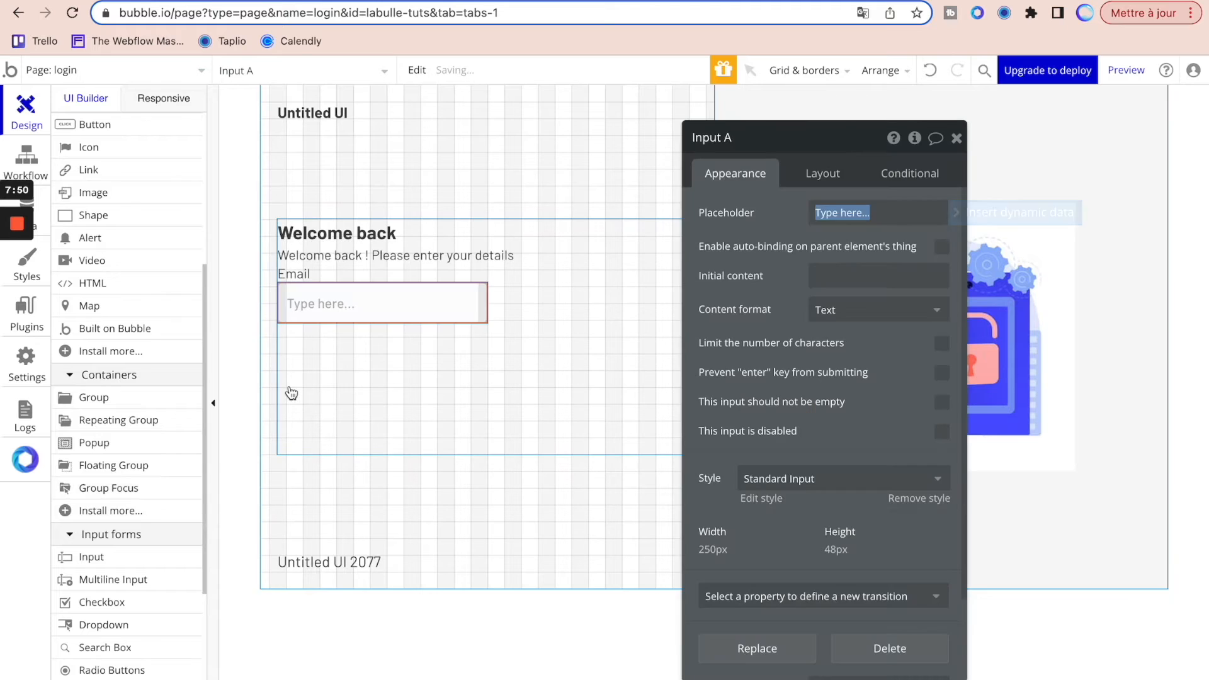
pyautogui.click(772, 137)
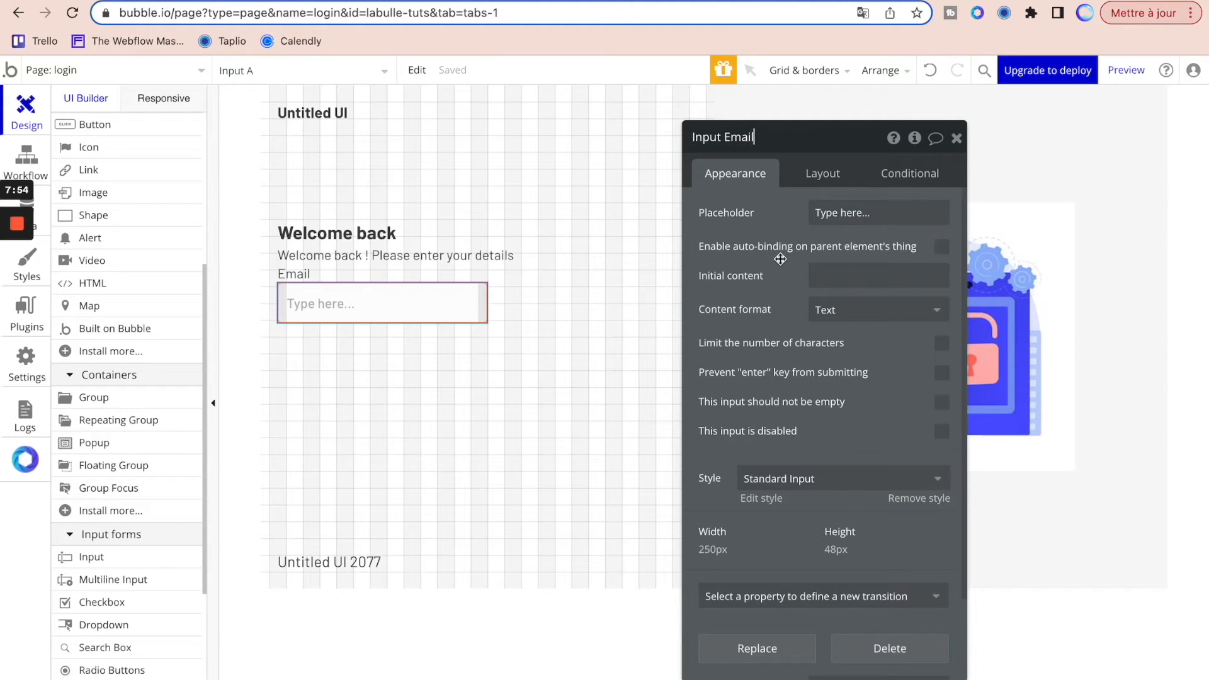
# - Set Input Email's placeholder to "Entour your email" and its content format to Email
pyautogui.click(842, 214)
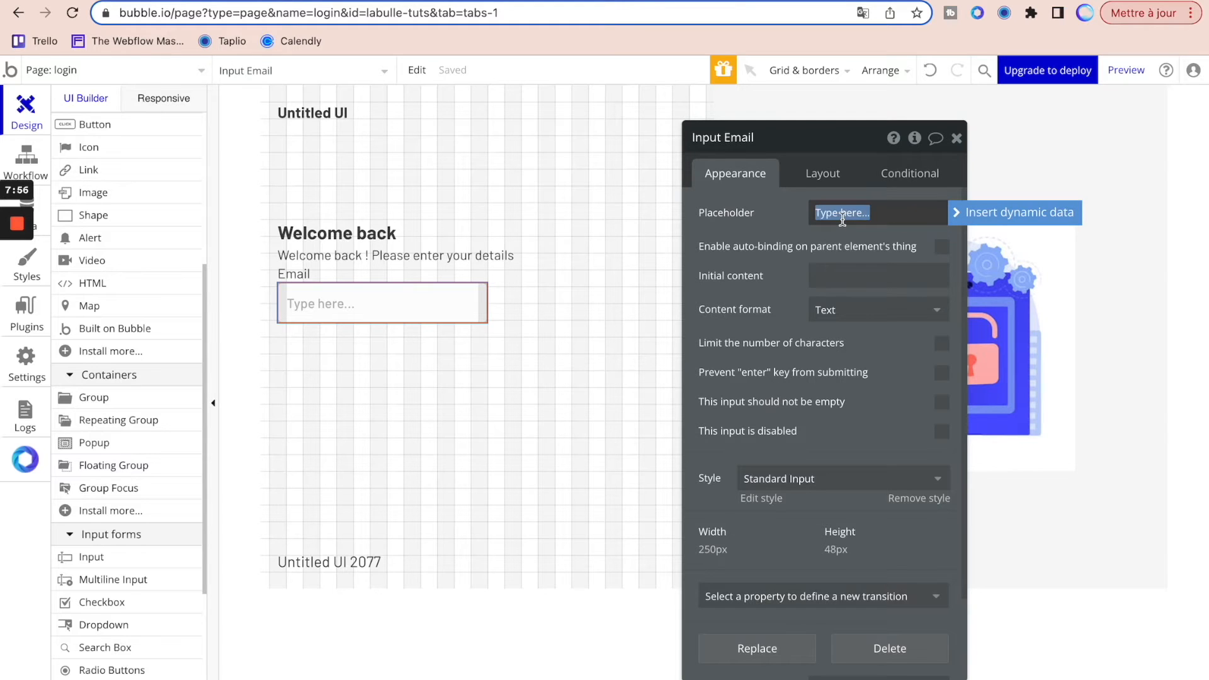
pyautogui.click(264, 2)
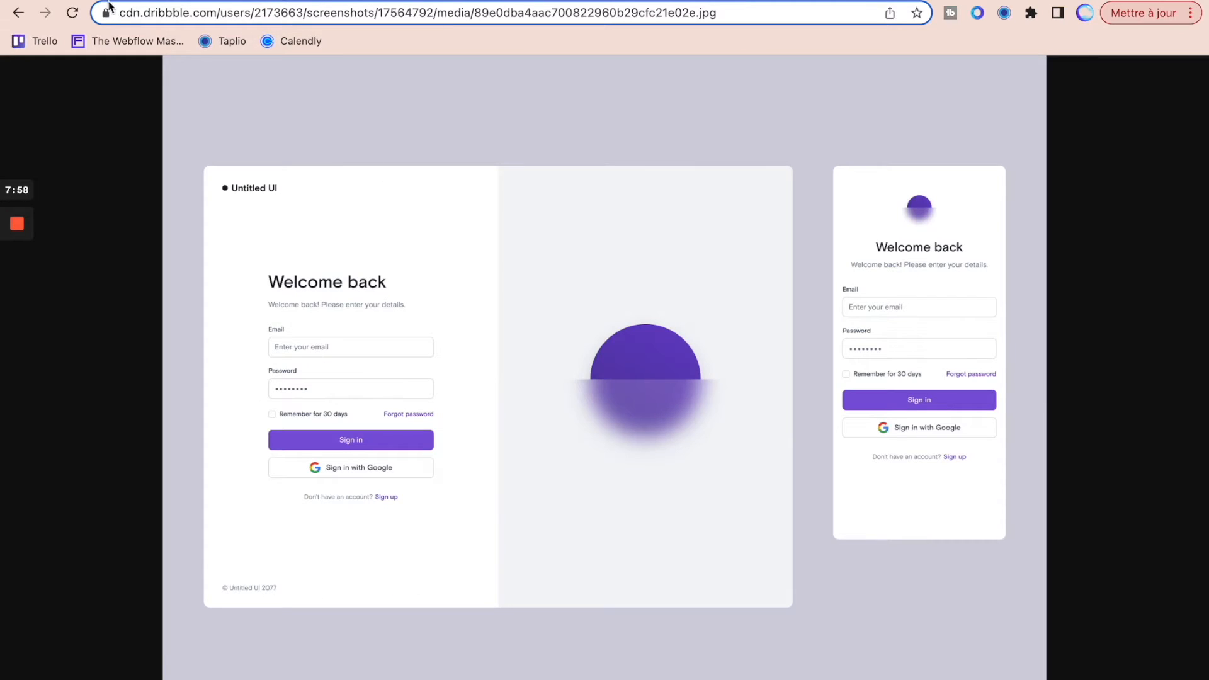
pyautogui.click(315, 2)
pyautogui.click(851, 212)
pyautogui.write('Ent')
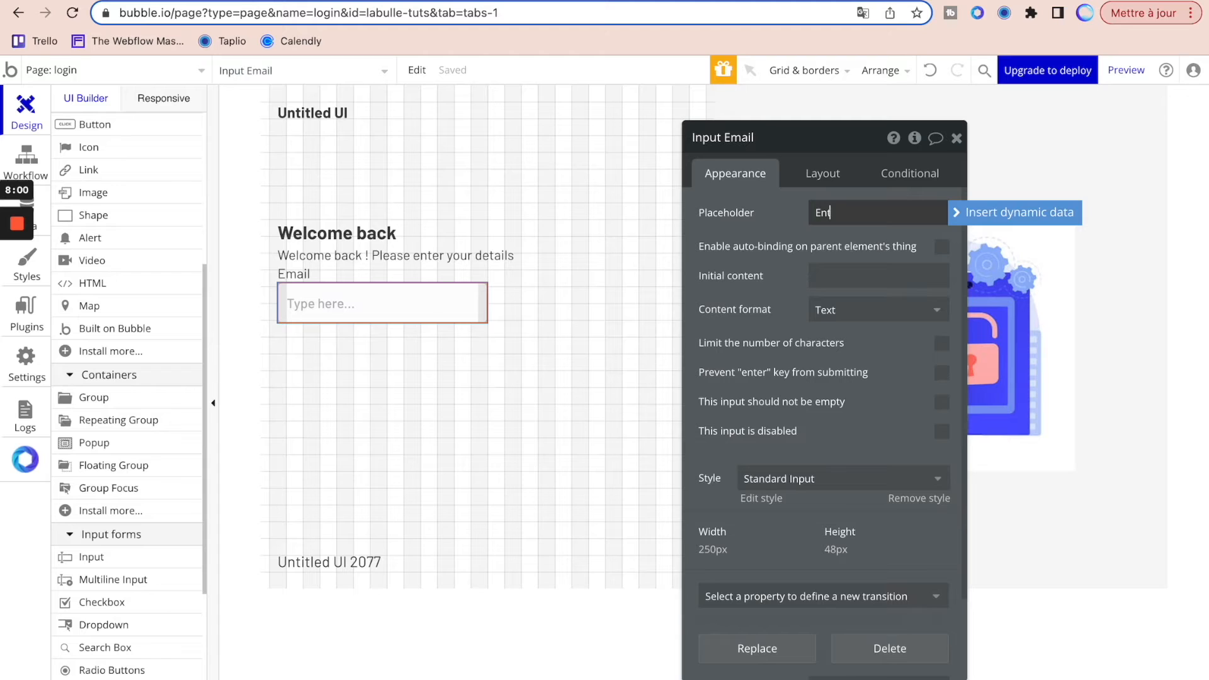
pyautogui.write('our your email')
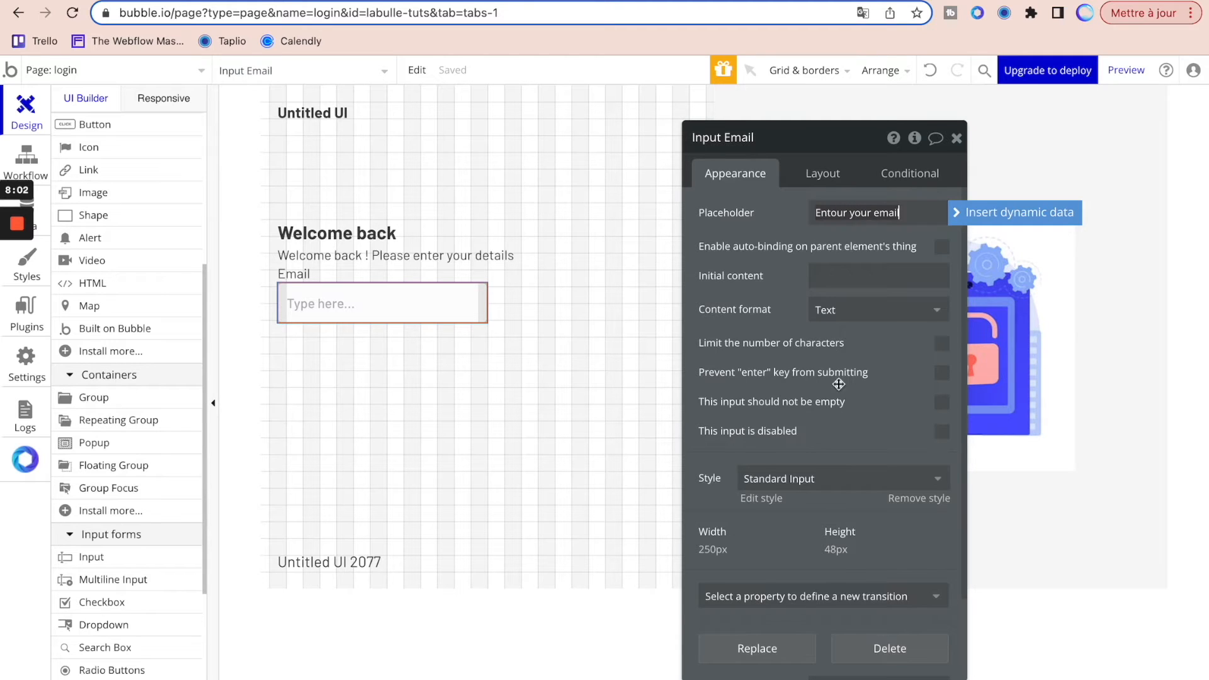
pyautogui.click(881, 310)
pyautogui.click(862, 358)
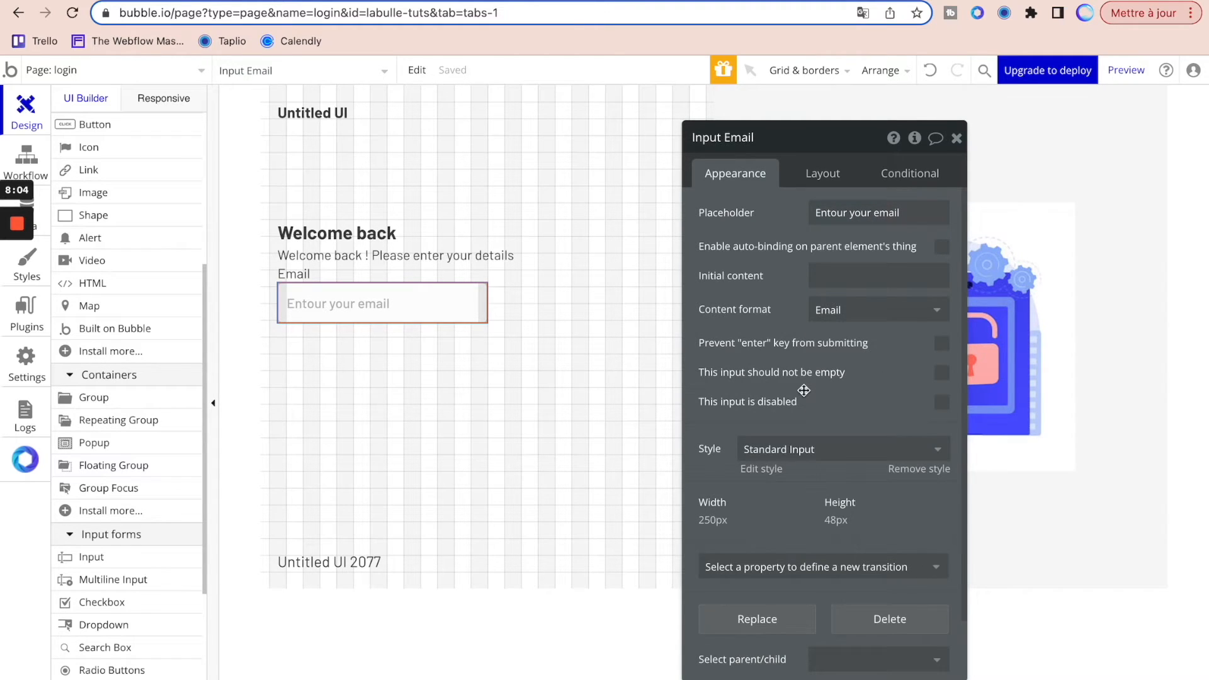
pyautogui.click(958, 138)
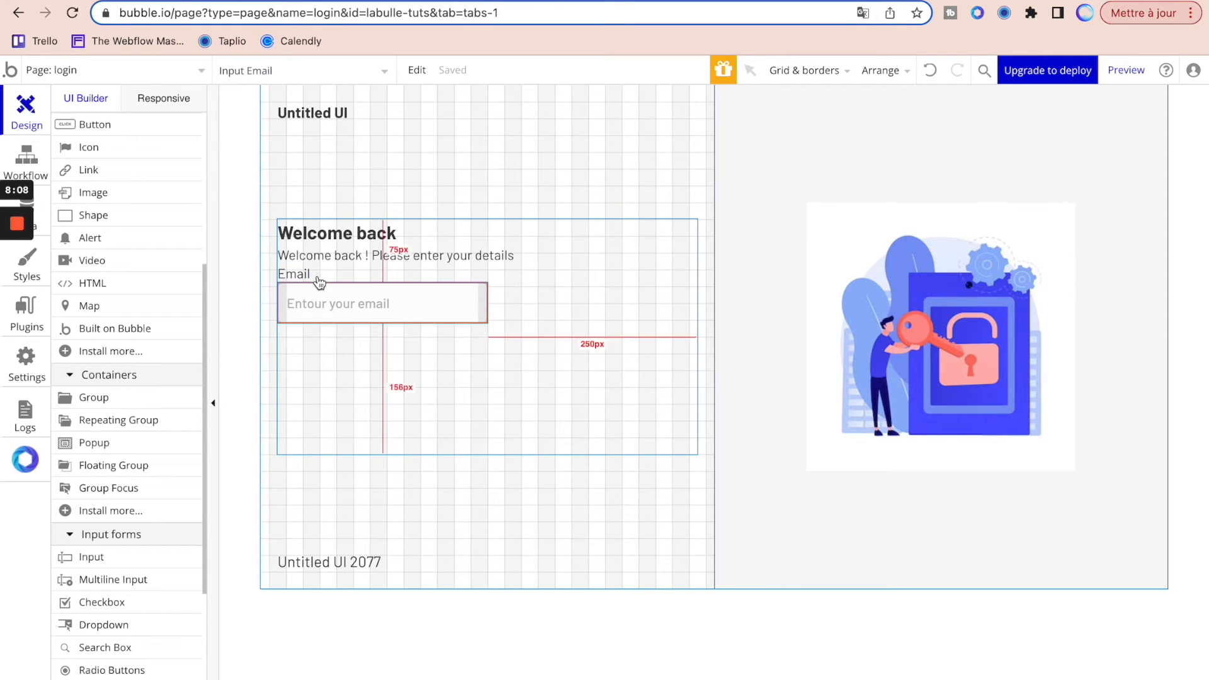
# - Following the Dribbble reference, group the Email text and Input Email in a Column container
pyautogui.click(313, 2)
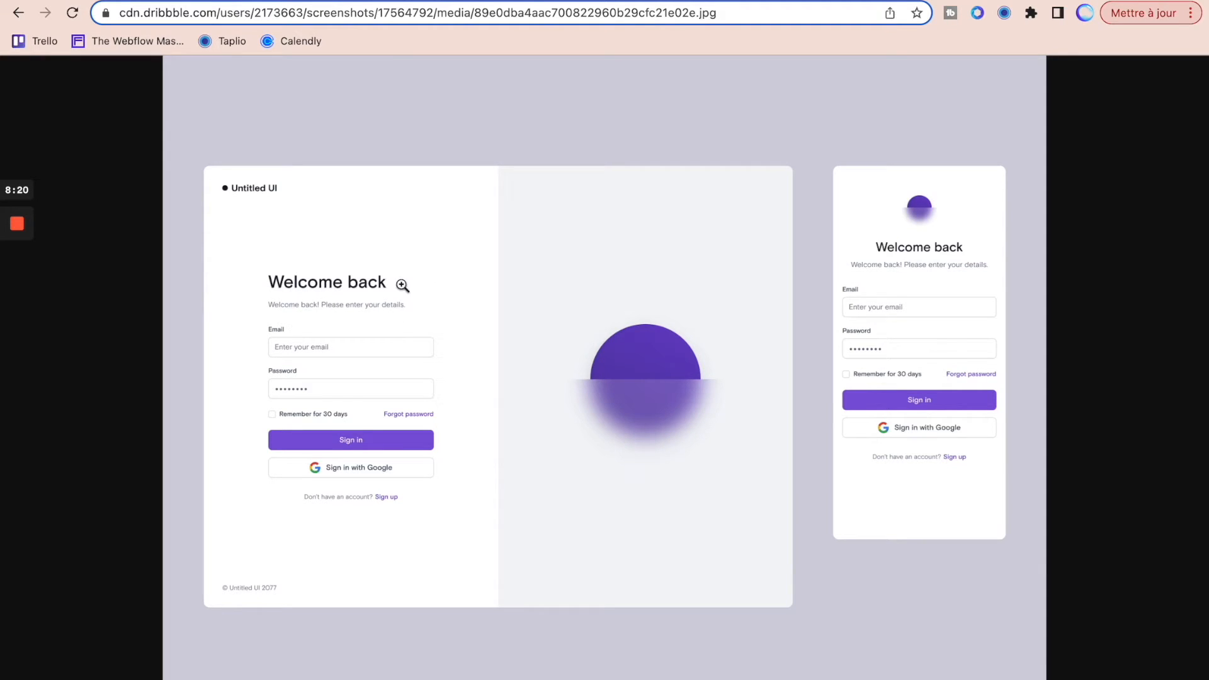
pyautogui.click(153, 1)
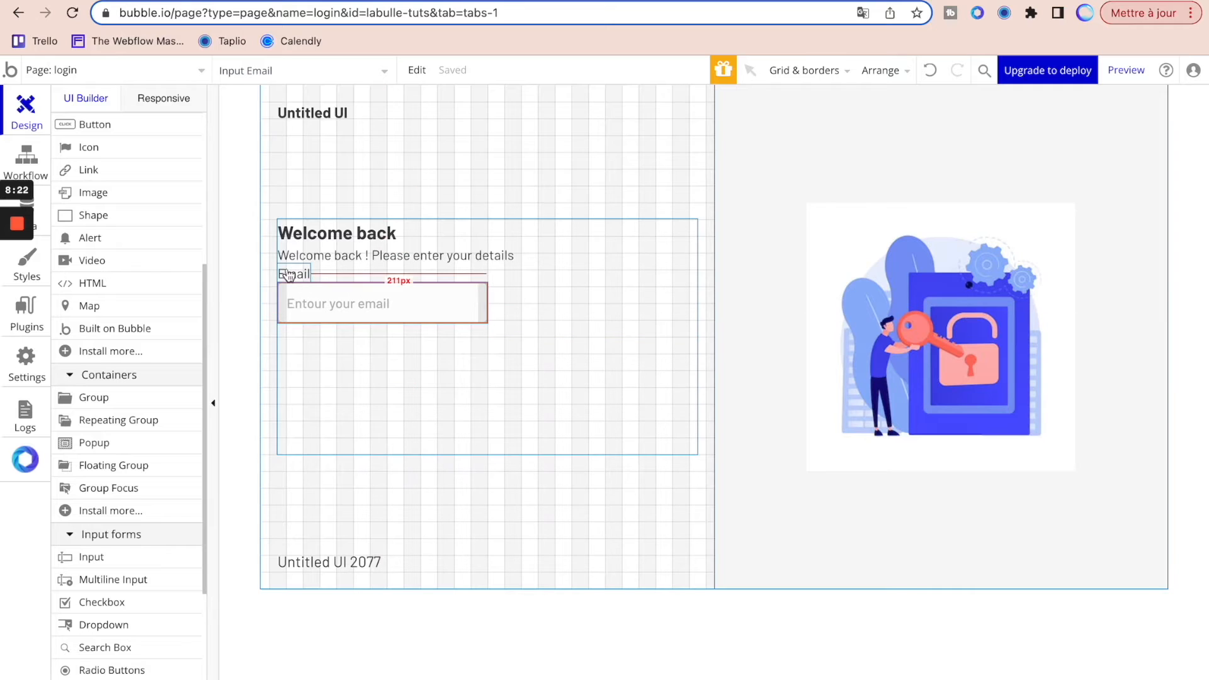
pyautogui.rightClick(308, 297)
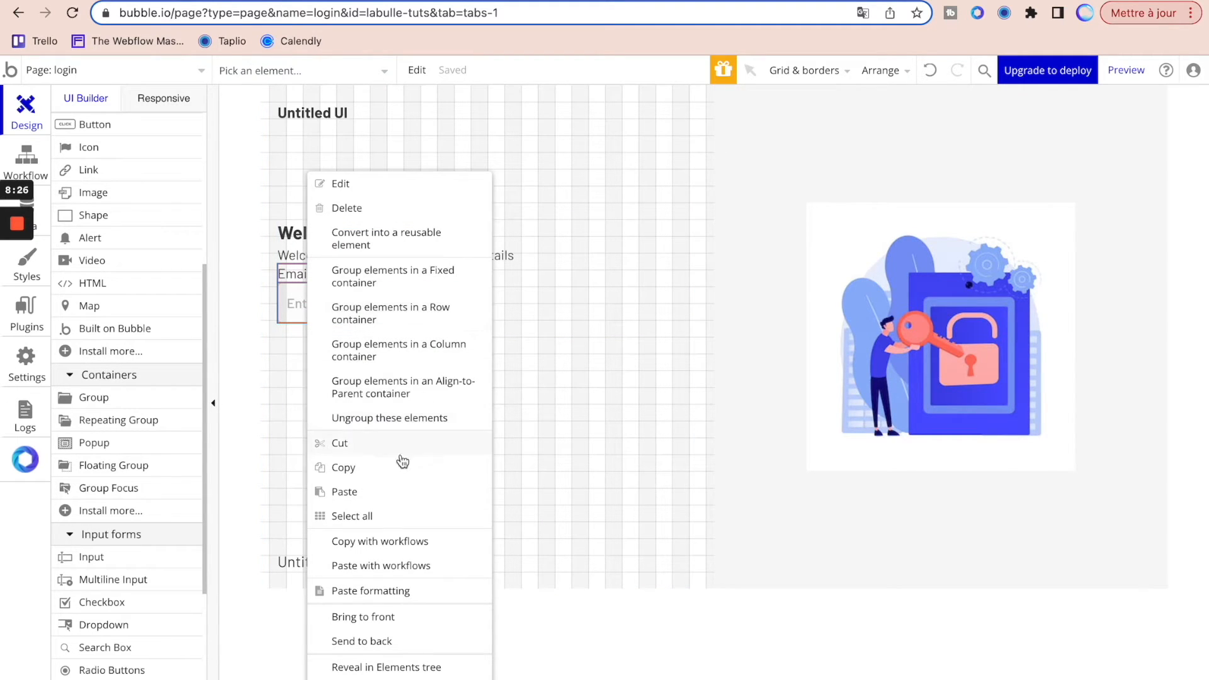
pyautogui.click(415, 364)
# - Set the minimum width and minimum height of the group around the Email text and input to 0 px, and disable fitting its width to content
pyautogui.doubleClick(463, 280)
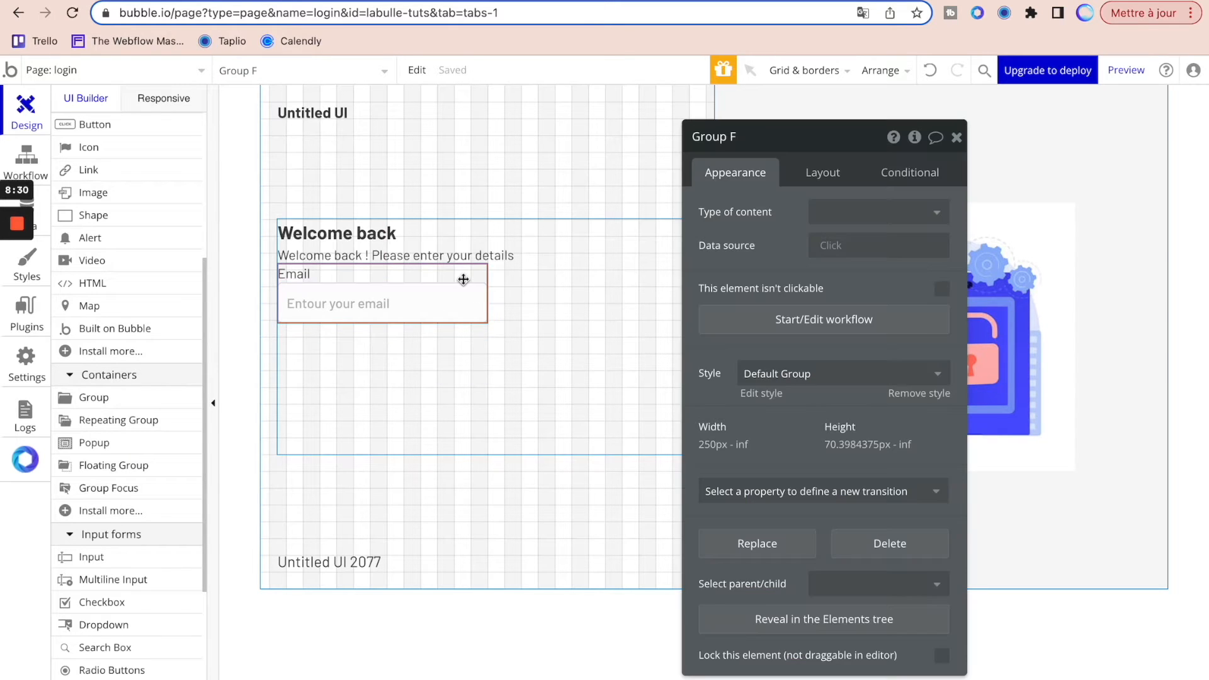
pyautogui.click(822, 172)
pyautogui.scroll(-2, 790, 340)
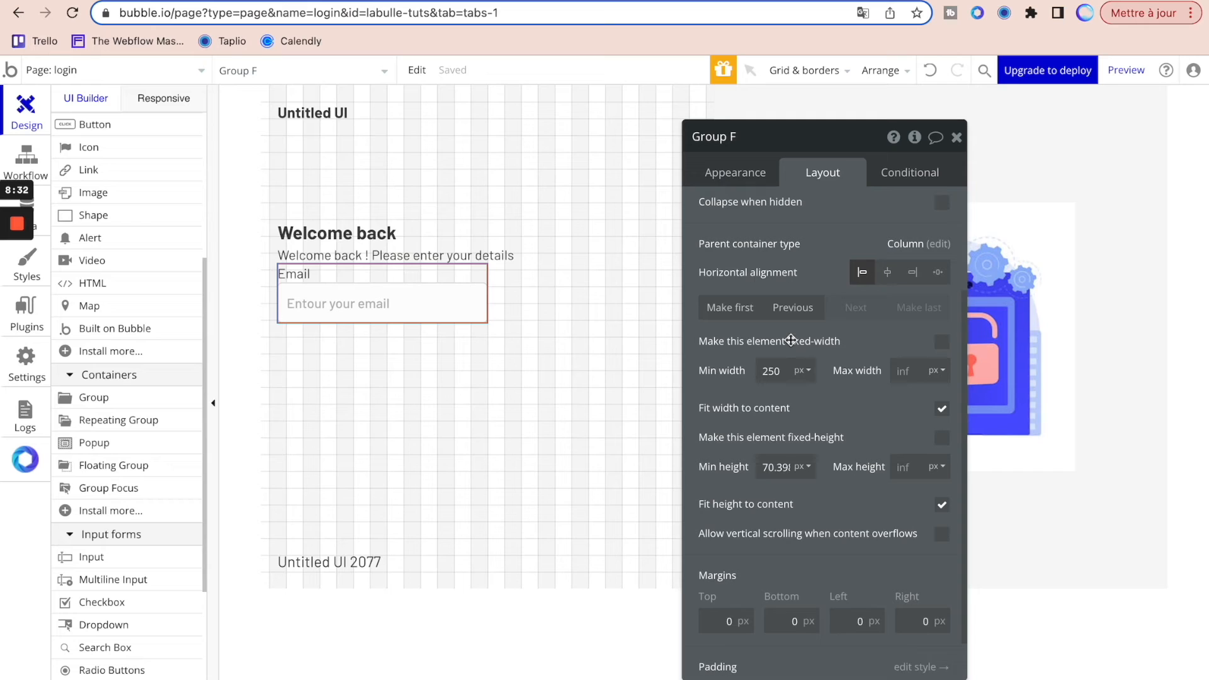
pyautogui.scroll(-1, 791, 340)
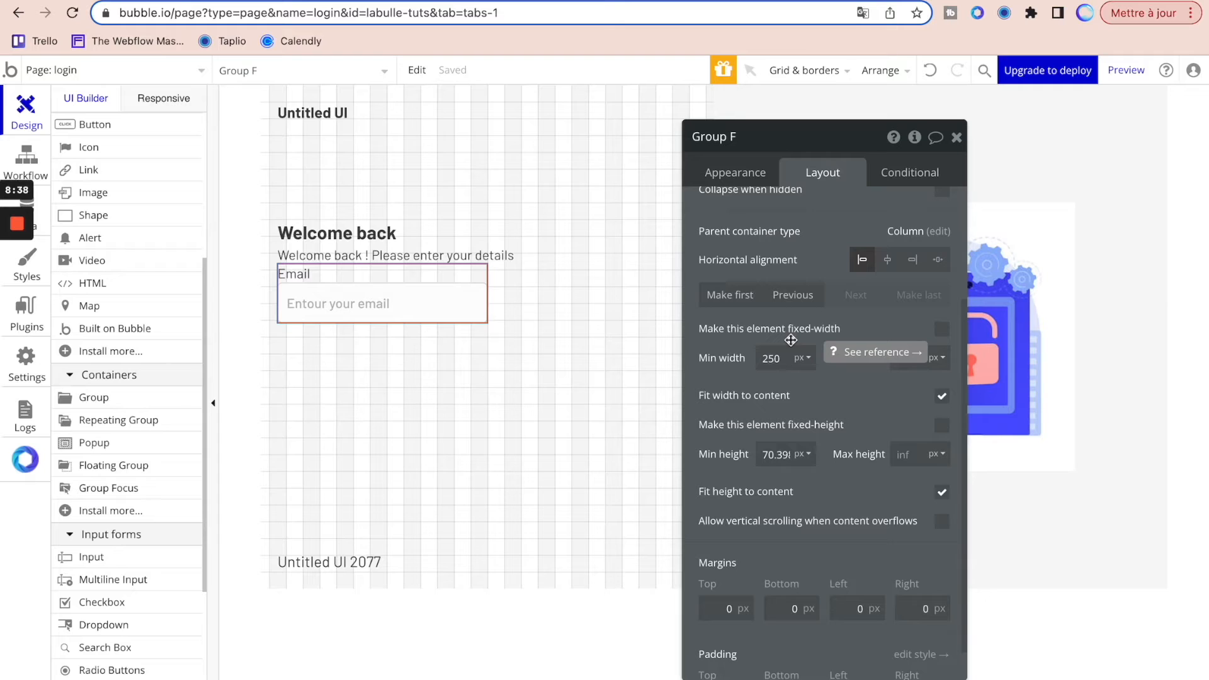
pyautogui.click(774, 454)
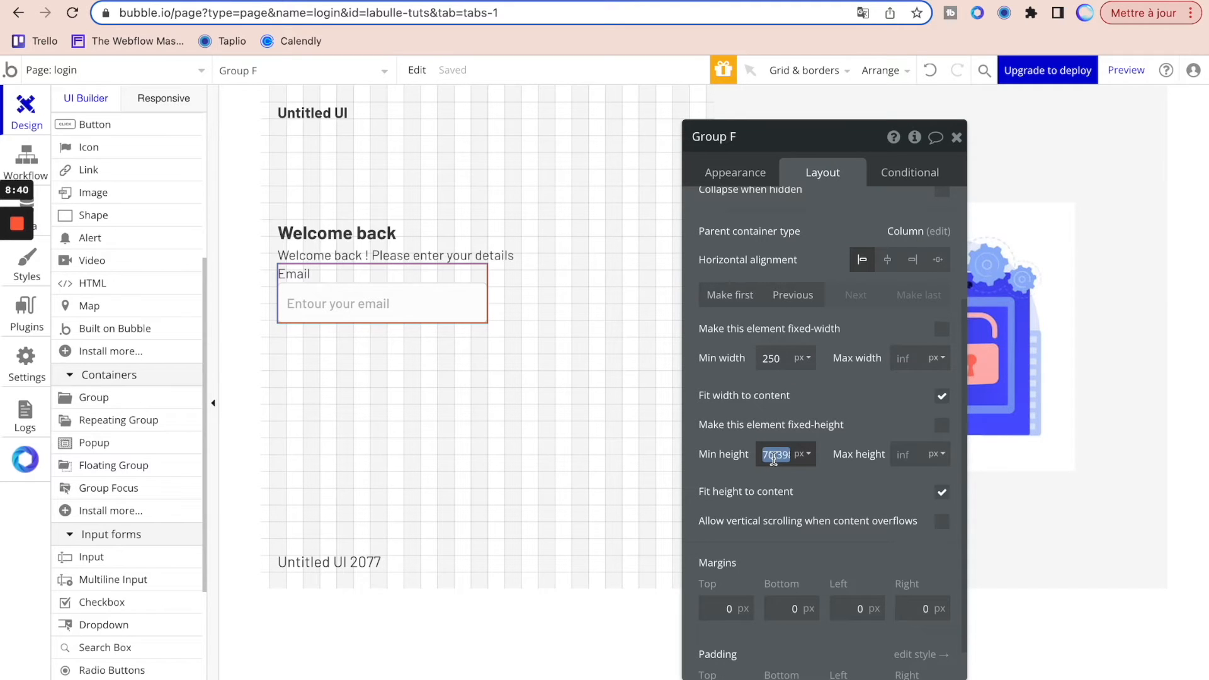
pyautogui.press('BackSpace')
pyautogui.click(772, 357)
pyautogui.press('BackSpace')
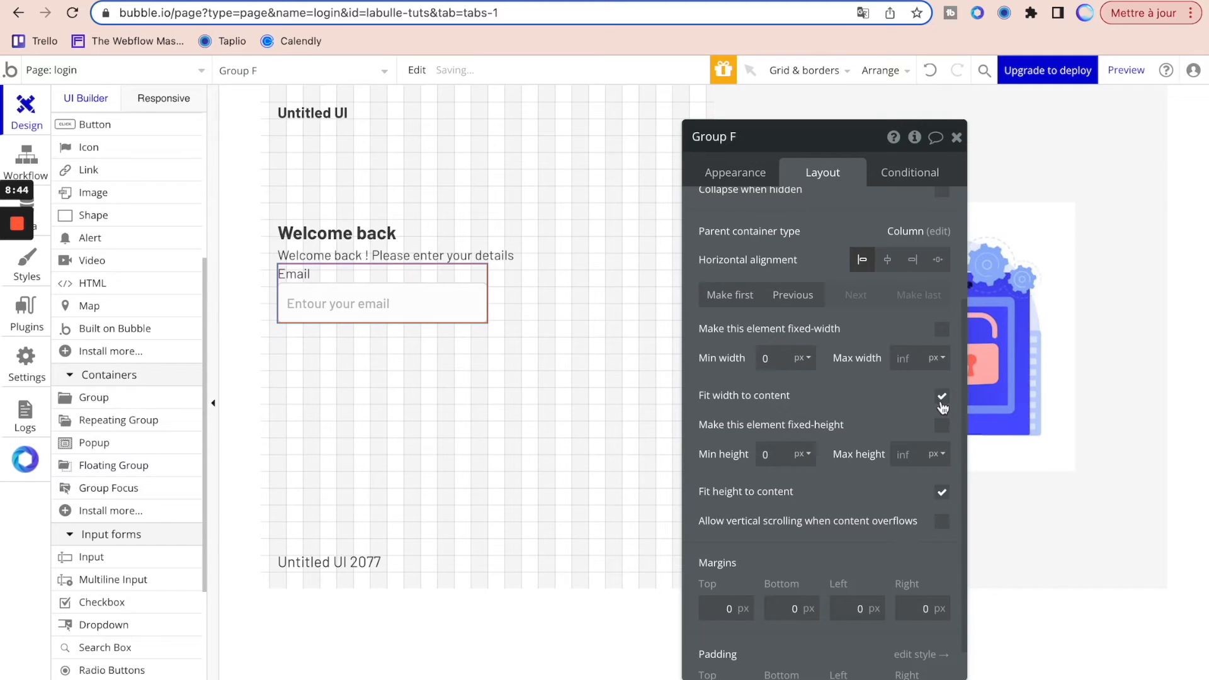
pyautogui.click(940, 398)
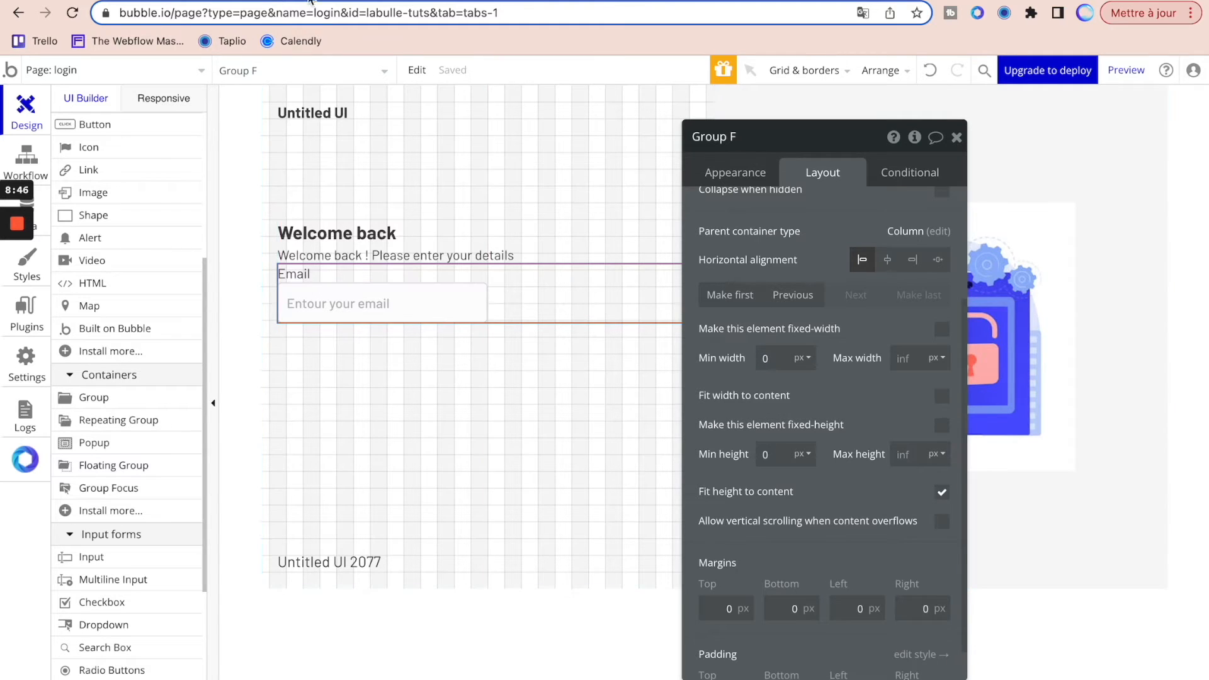
# - Following the Dribbble reference, make Input Email no longer fixed-width and set its minimum width to 200 px
pyautogui.click(311, 1)
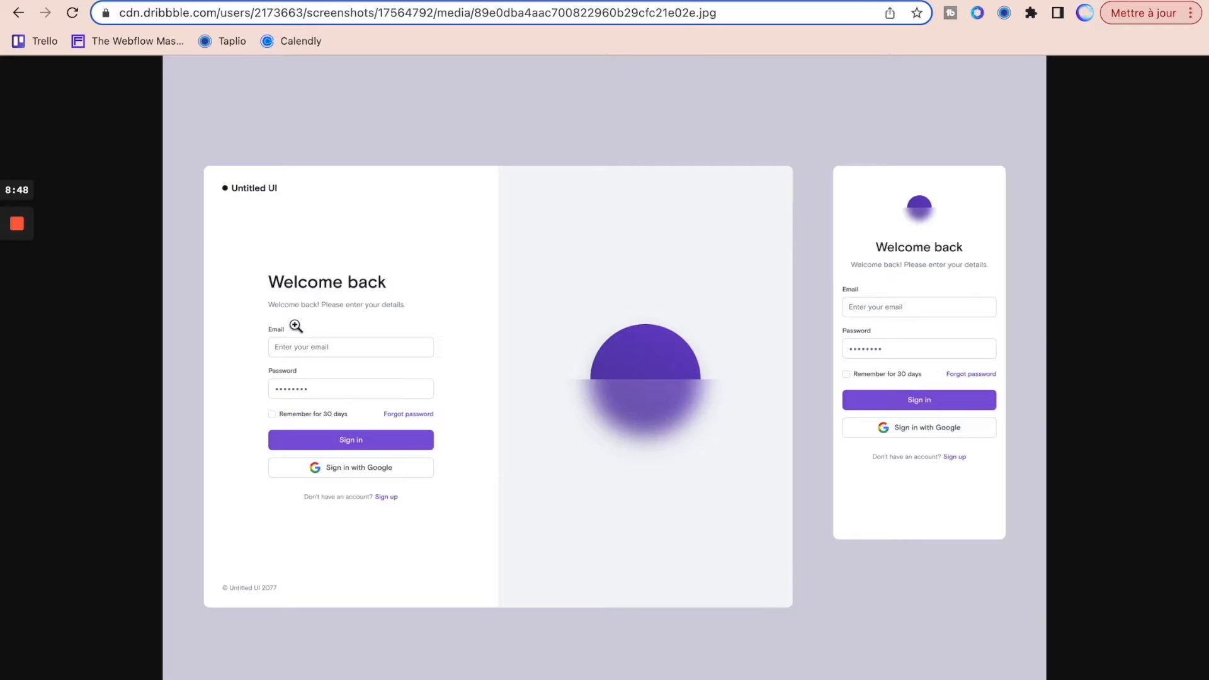
pyautogui.click(192, 2)
pyautogui.click(370, 302)
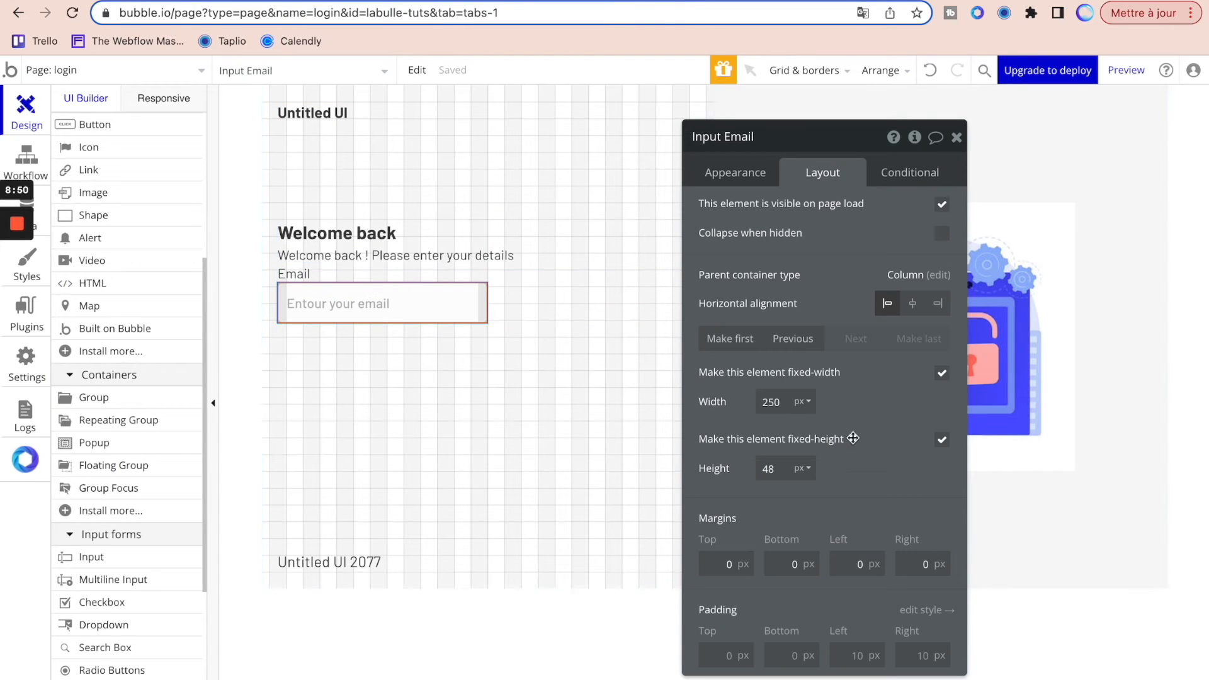
pyautogui.click(942, 372)
pyautogui.doubleClick(784, 401)
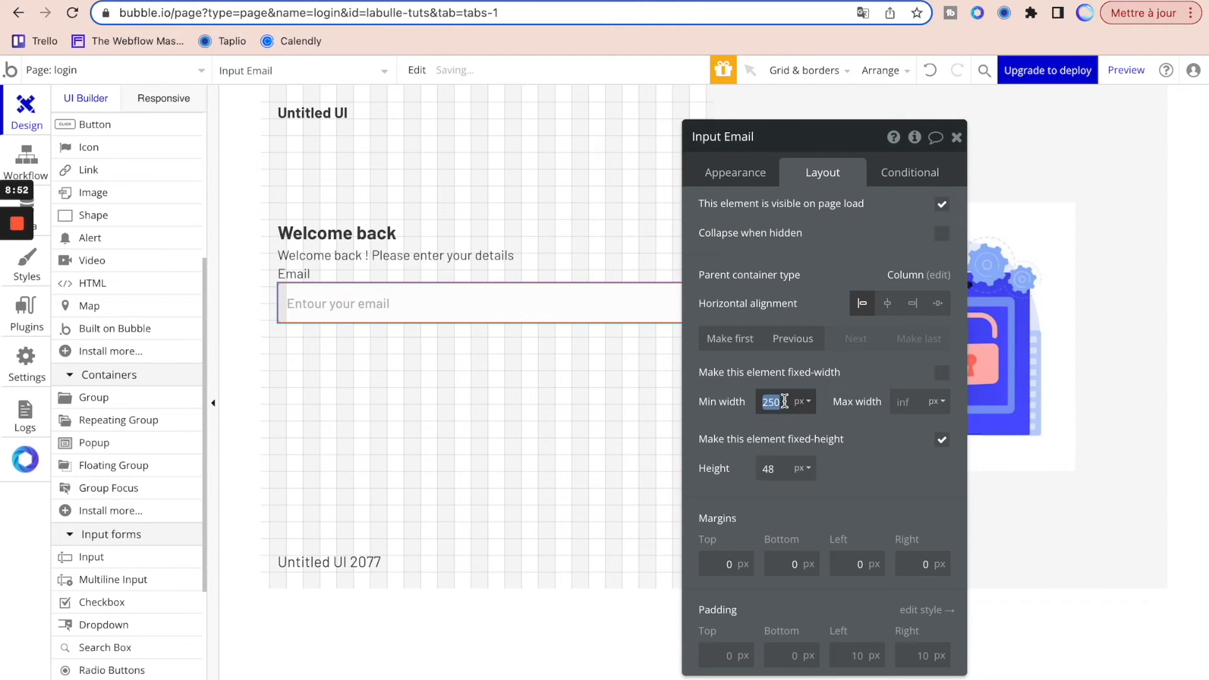
pyautogui.write('200')
pyautogui.click(839, 455)
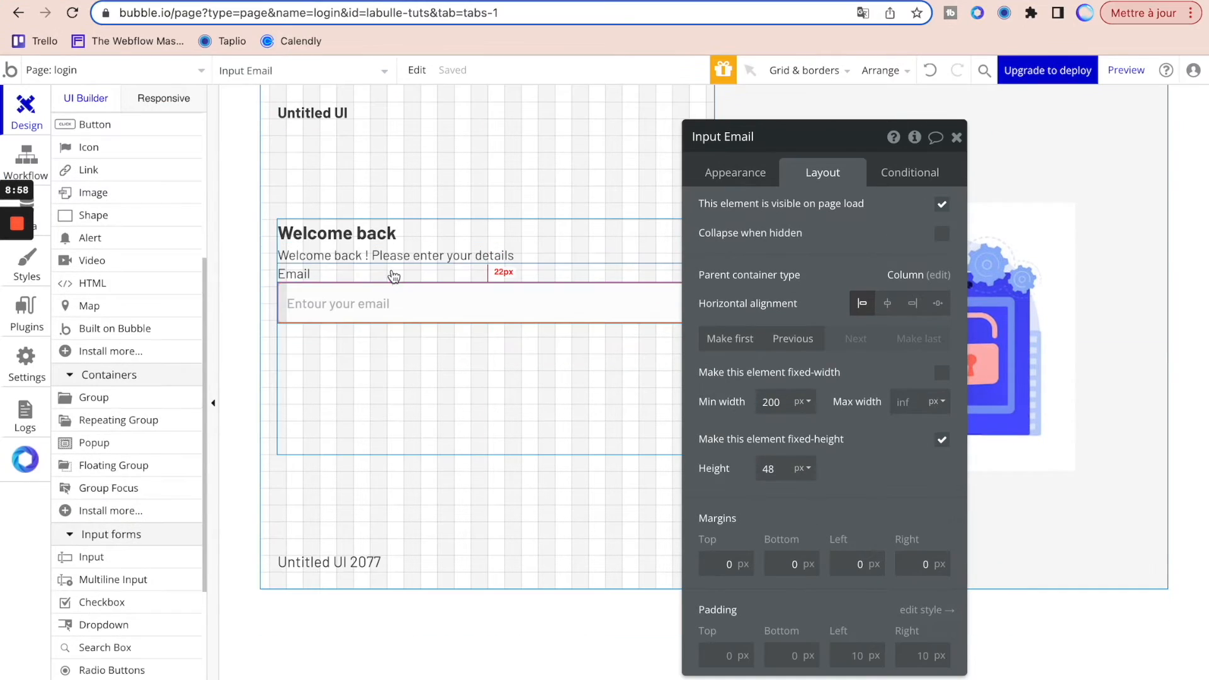
# - Rename the column group holding the Email text and input to "Group Email"
pyautogui.click(391, 277)
pyautogui.click(259, 1)
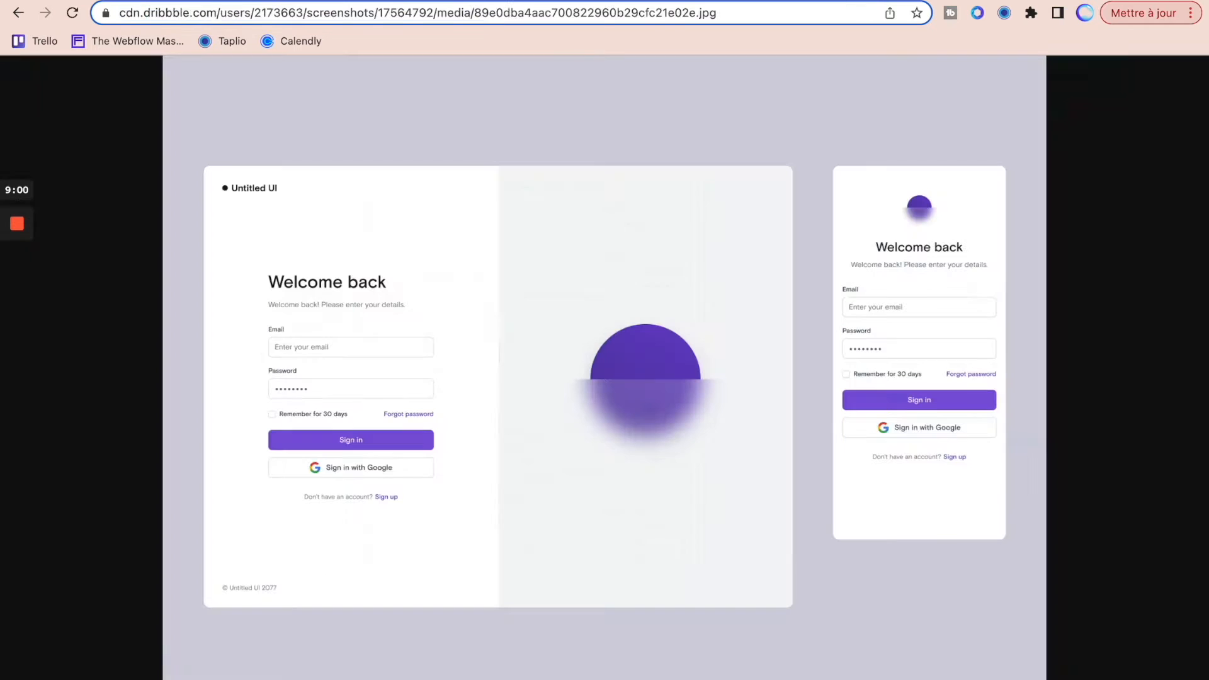
pyautogui.click(139, 2)
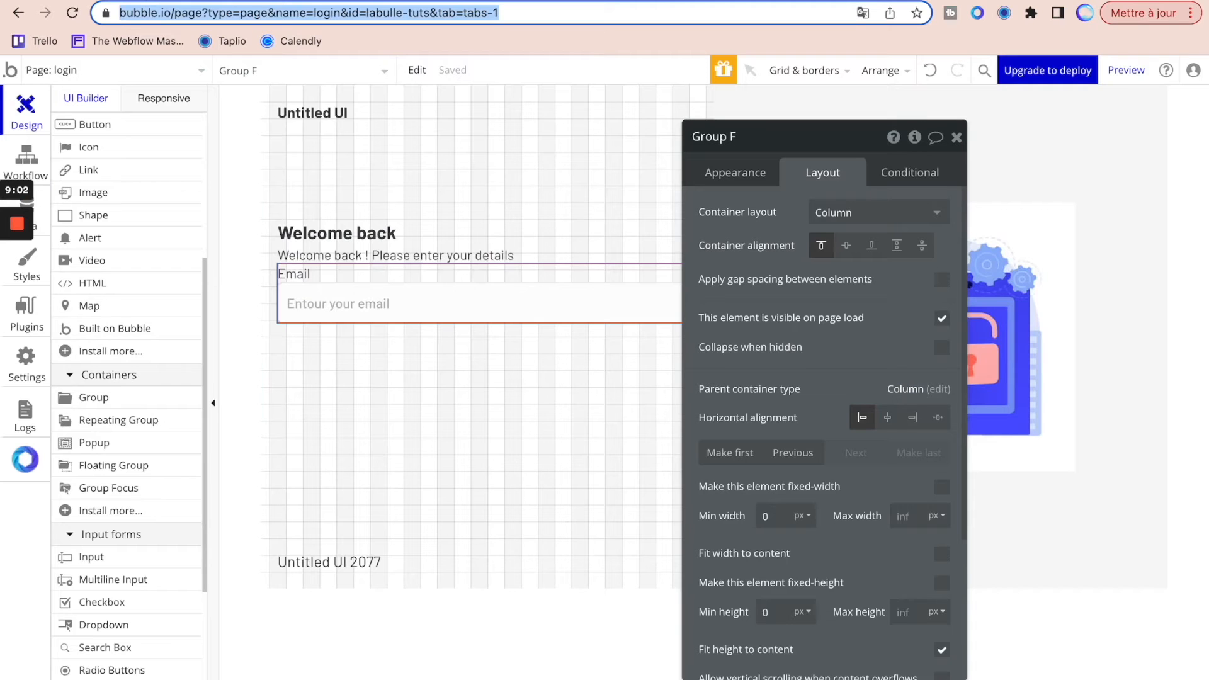
pyautogui.click(777, 137)
pyautogui.press('Return')
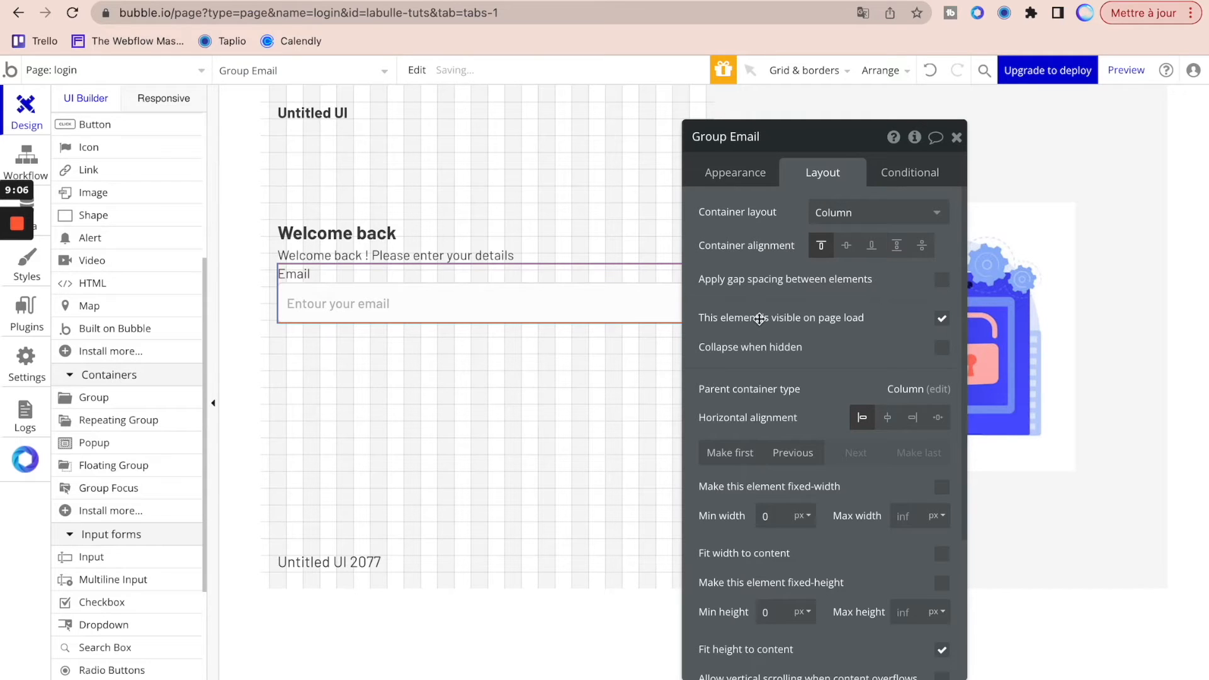
# - Duplicate Group Email inside Group Login form by copying and pasting it
pyautogui.scroll(5, 117, 178)
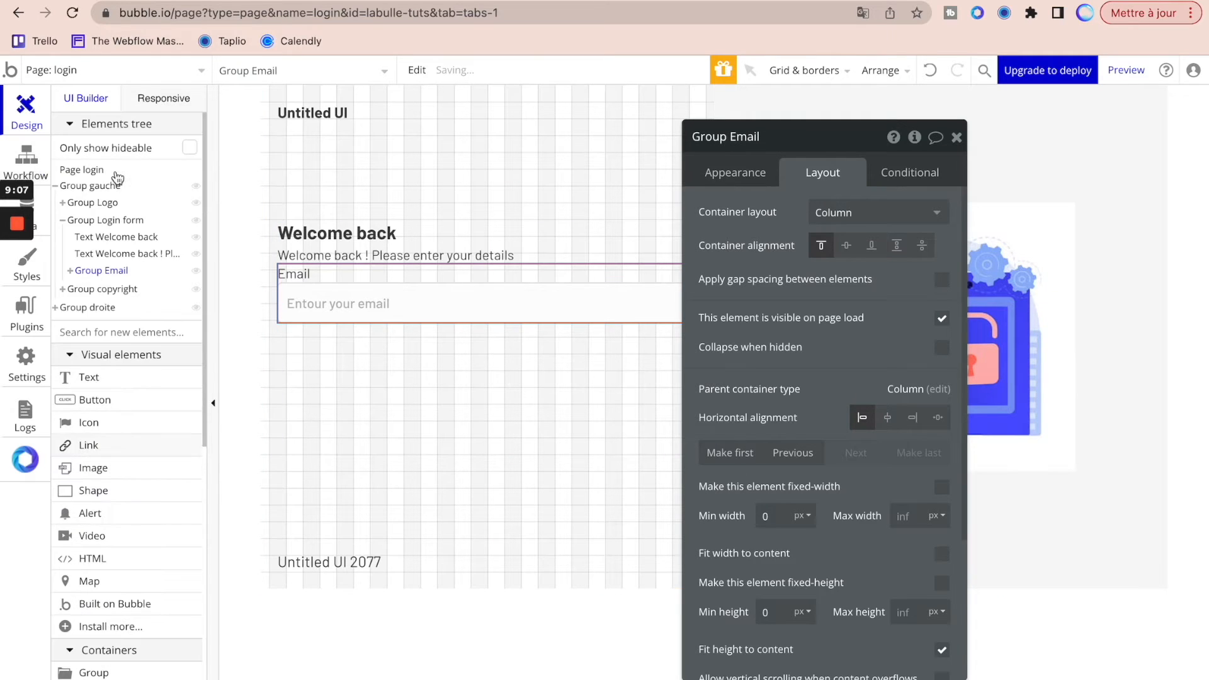
pyautogui.click(81, 270)
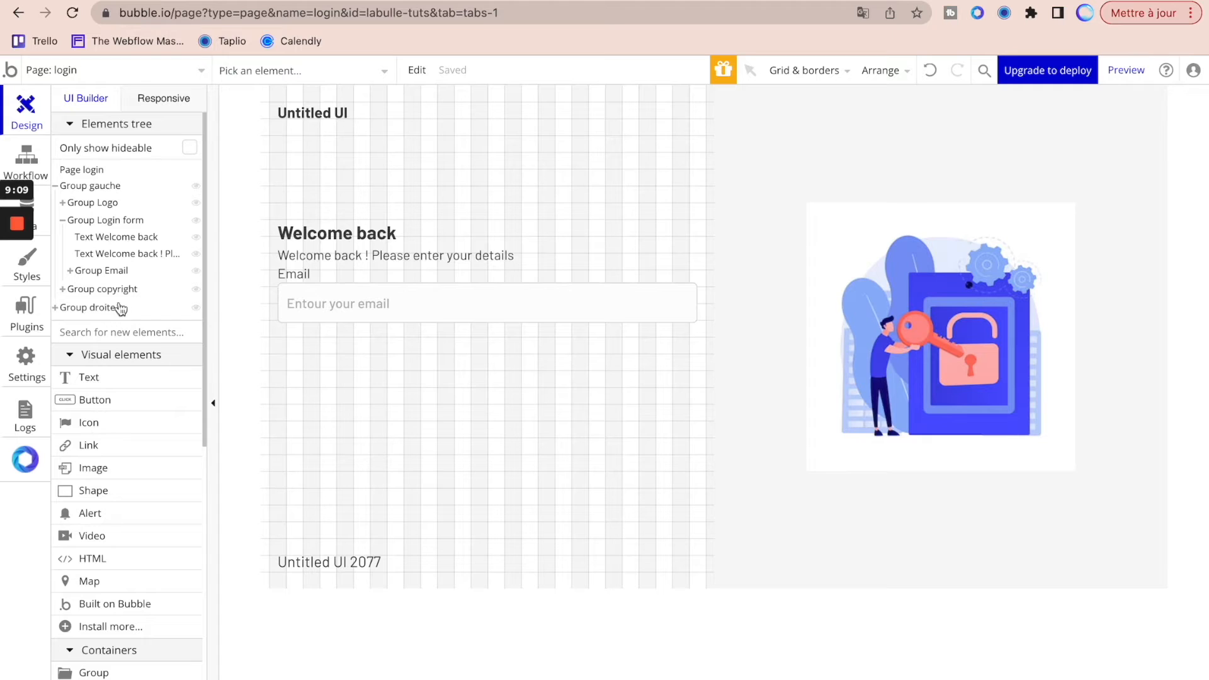
pyautogui.click(128, 273)
pyautogui.click(417, 70)
pyautogui.click(467, 189)
pyautogui.click(417, 70)
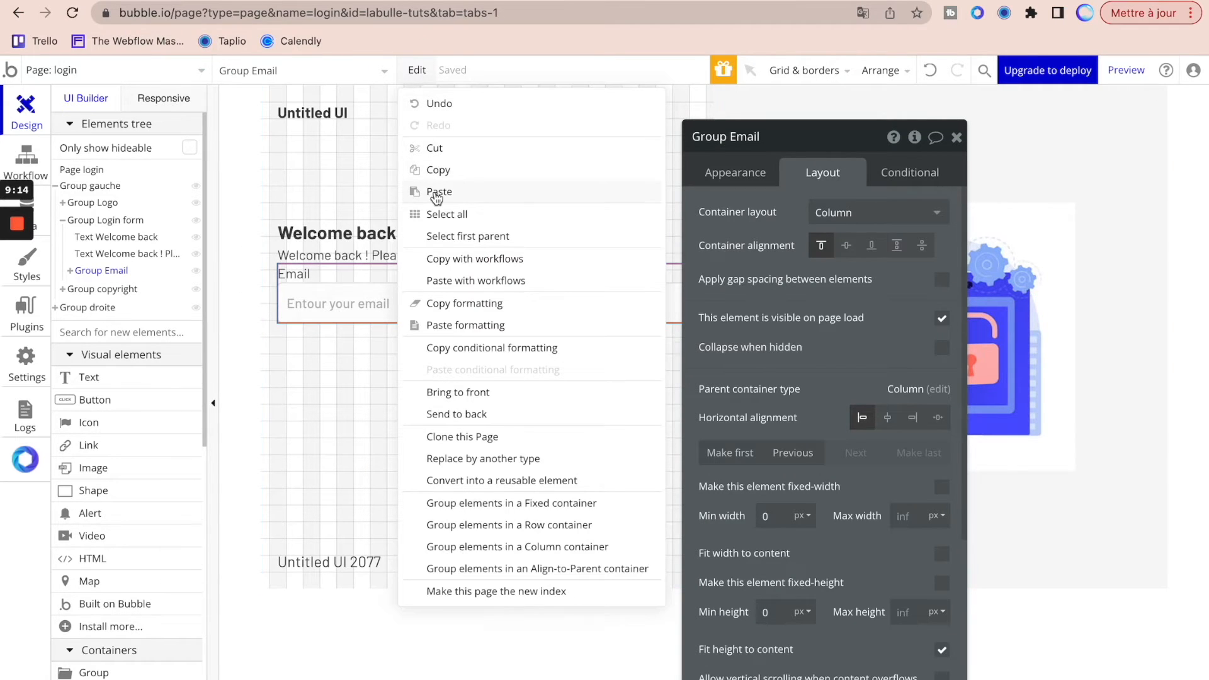
pyautogui.click(428, 190)
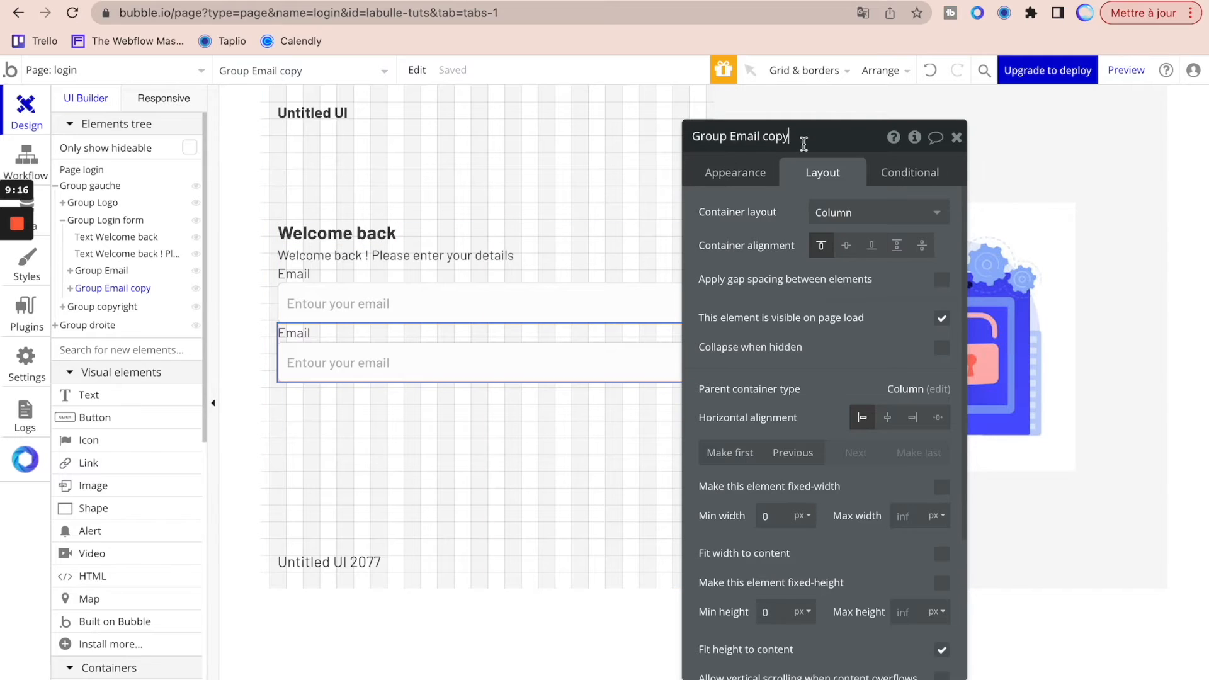
# - Rename the copied email group to "Group Password"
pyautogui.moveTo(801, 136); pyautogui.dragTo(734, 142)
pyautogui.press('BackSpace')
pyautogui.press('BackSpace')
pyautogui.write('Password')
pyautogui.press('Return')
# - Change the text above the input in Group Password to "Password"
pyautogui.click(293, 332)
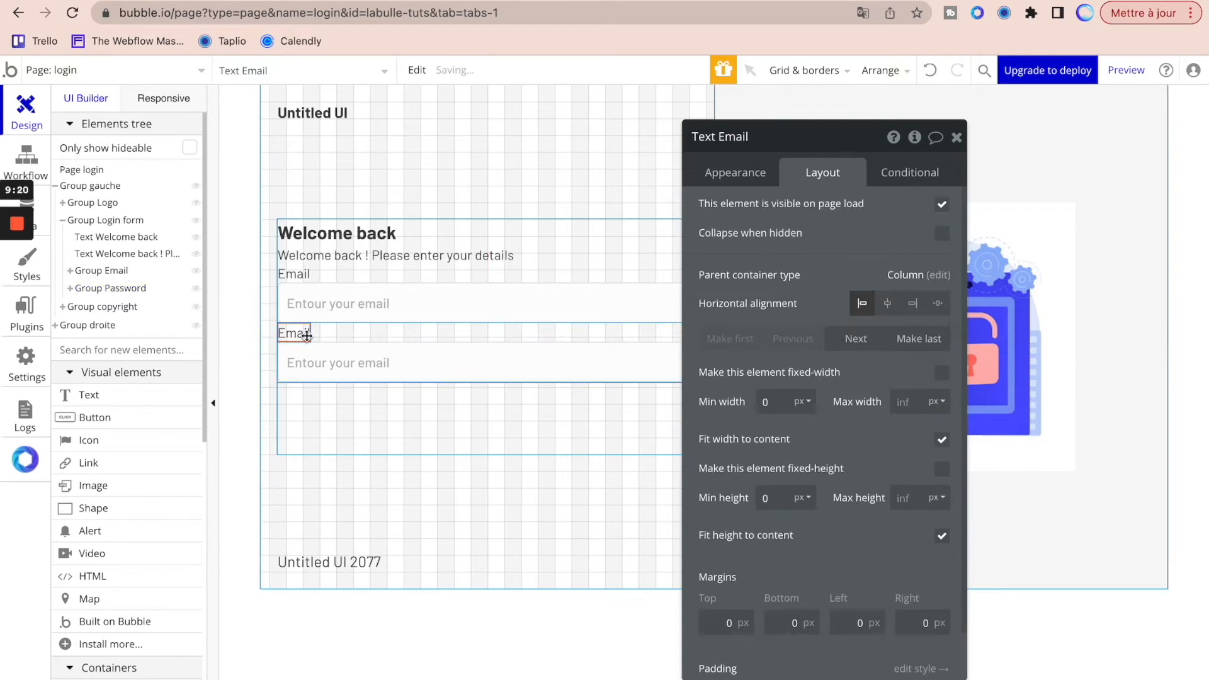
pyautogui.click(706, 165)
pyautogui.tripleClick(772, 216)
pyautogui.write('Password')
pyautogui.click(315, 386)
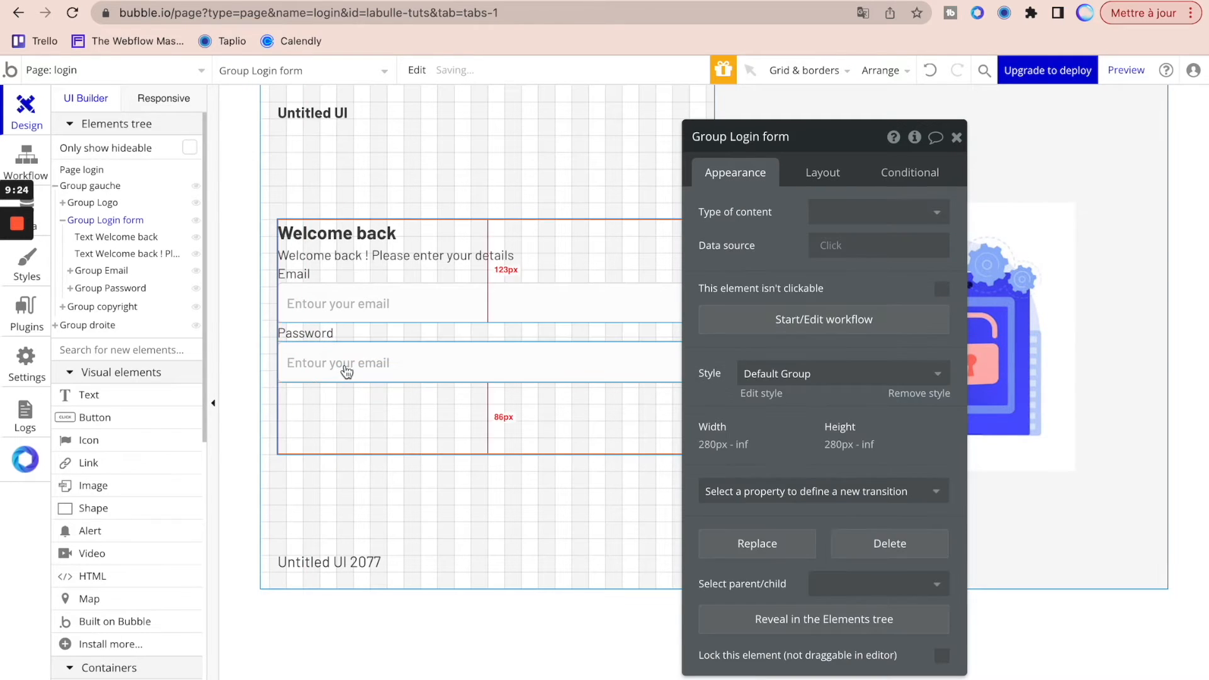
# - Following the Dribbble reference, set the placeholder of the input in Group Password to "Password"
pyautogui.click(343, 359)
pyautogui.click(364, 0)
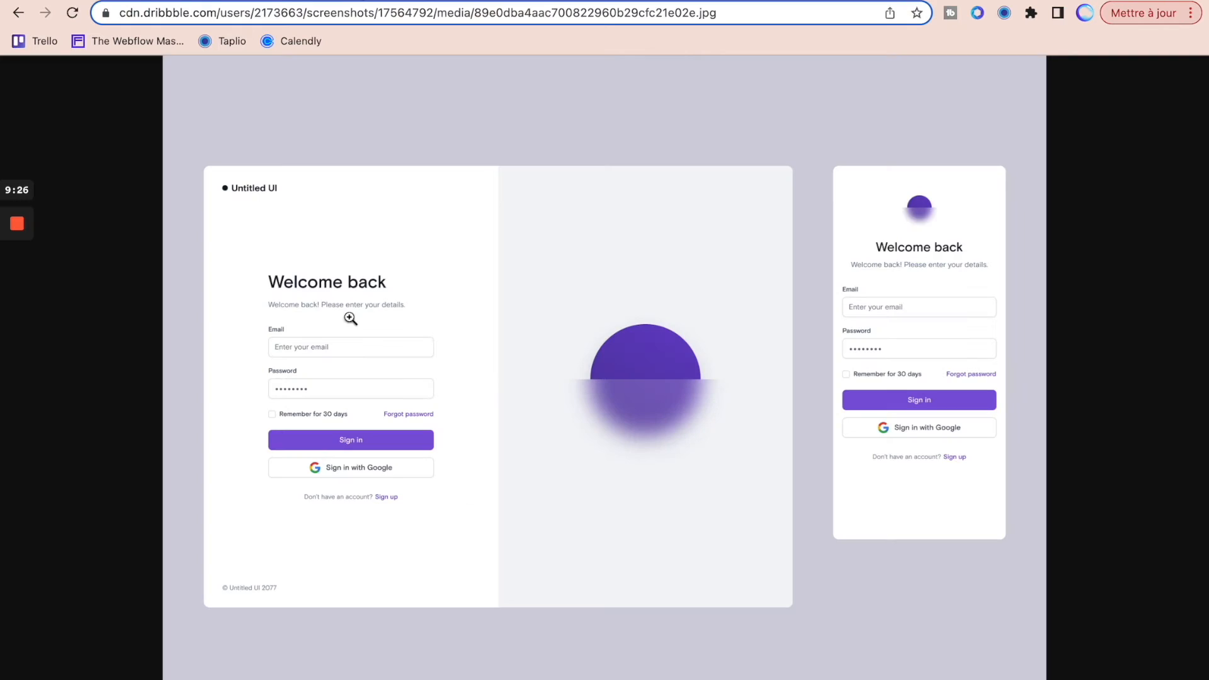
pyautogui.click(315, 1)
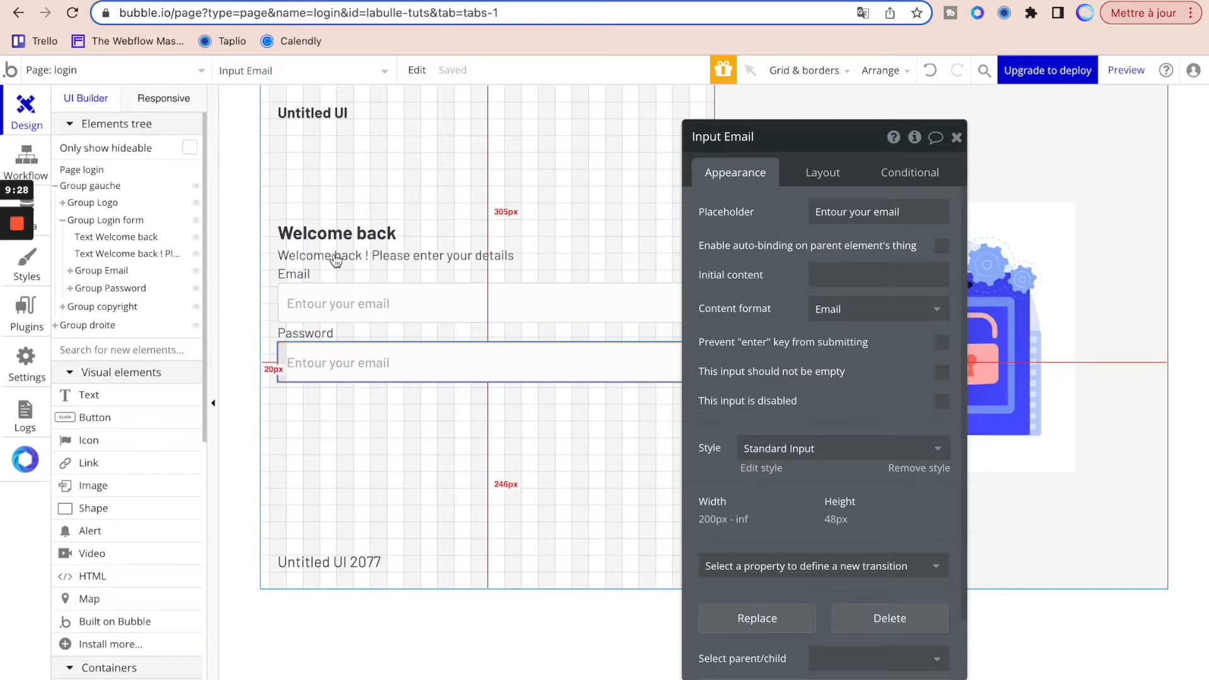
pyautogui.tripleClick(861, 211)
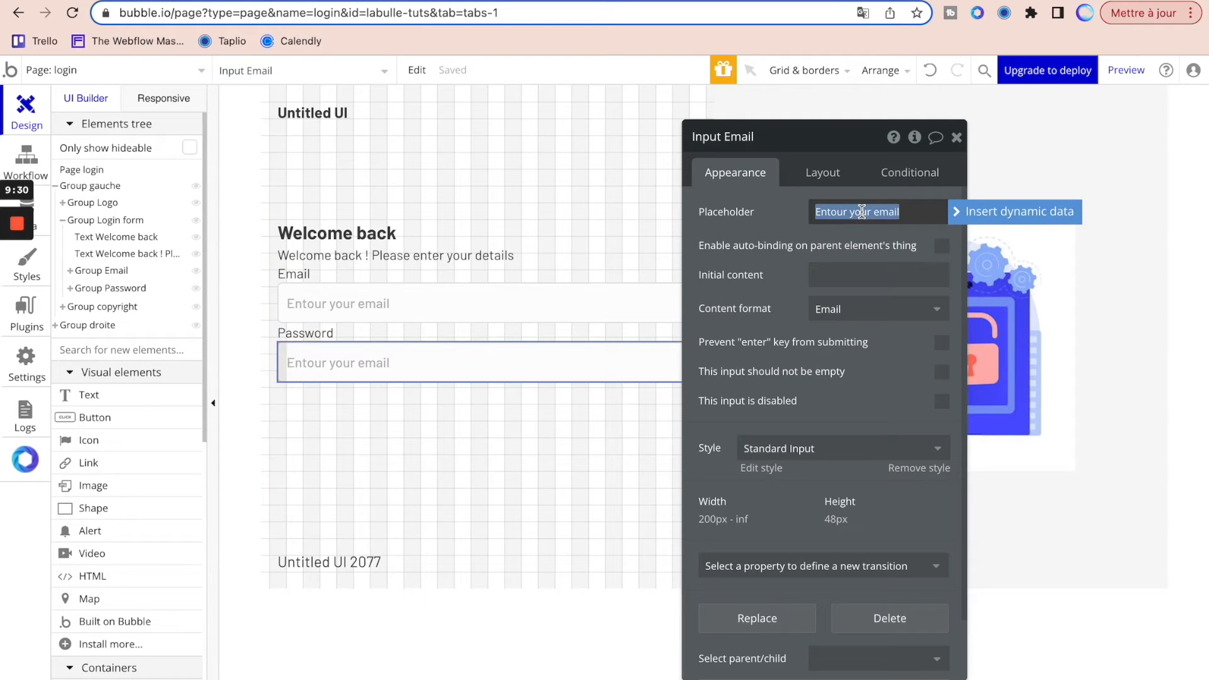
pyautogui.write('Password')
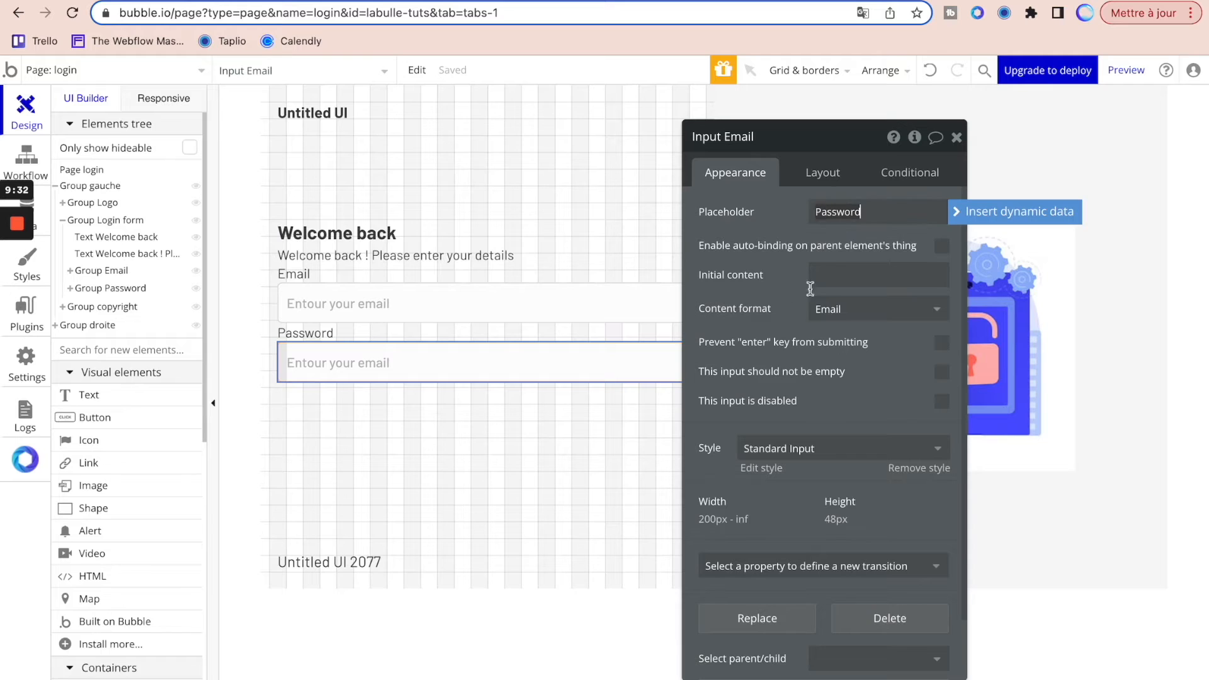
pyautogui.click(792, 339)
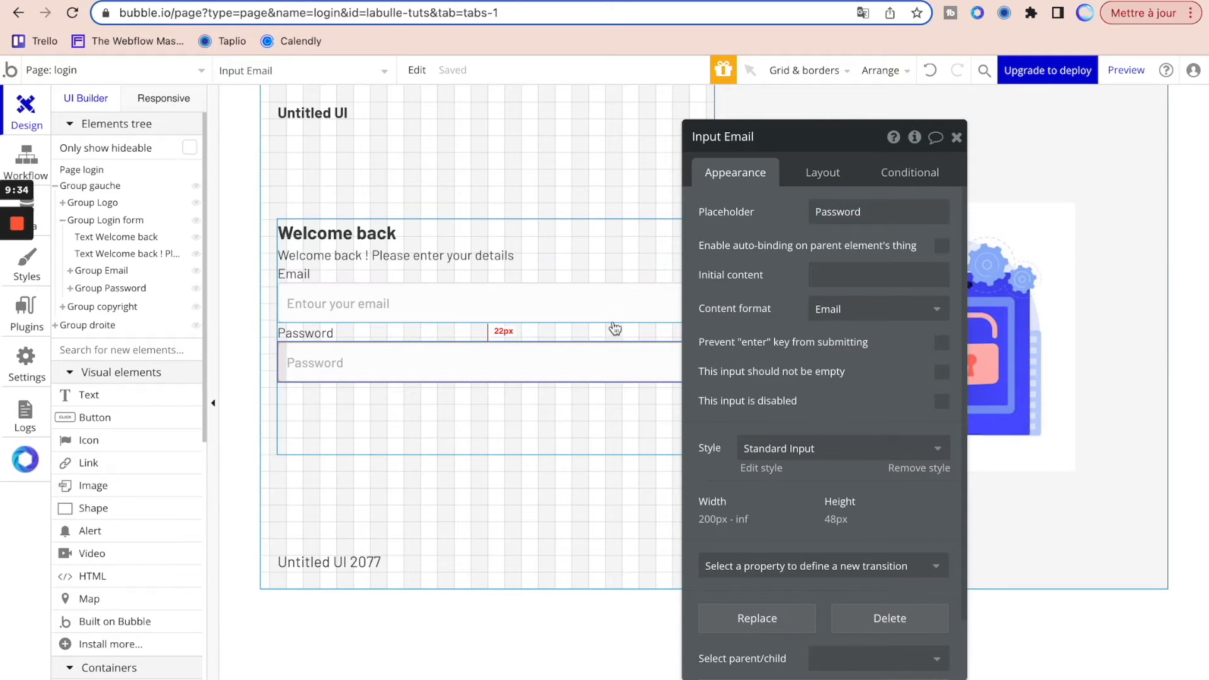
pyautogui.click(956, 137)
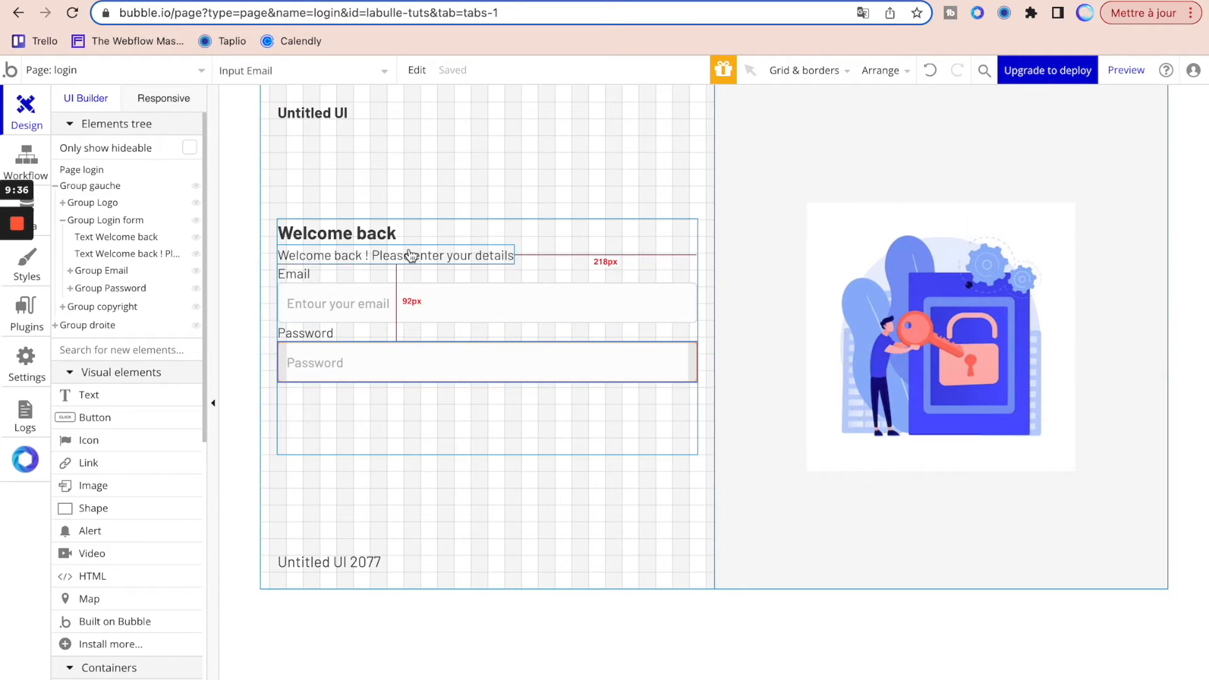
# - Following the Dribbble reference, add a group below Group Password in Group Login form and rename it "Group CGV + Forgotten password"
pyautogui.click(298, 1)
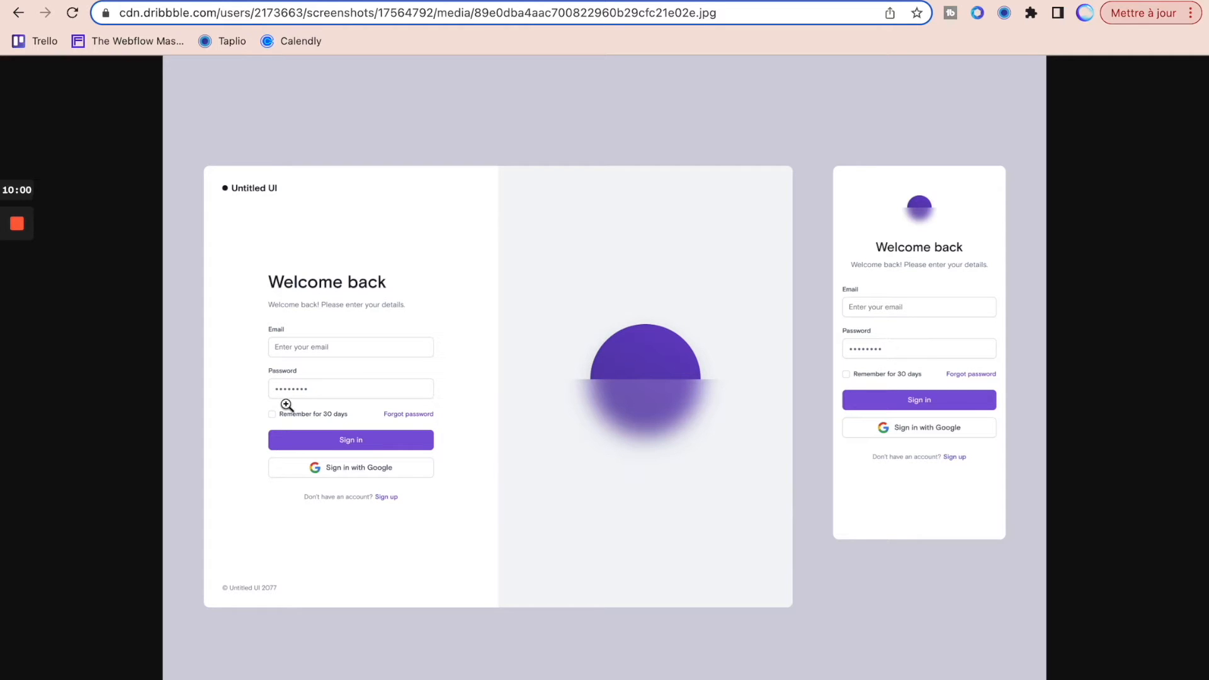
pyautogui.hotkey('ctrl', 'Tab')
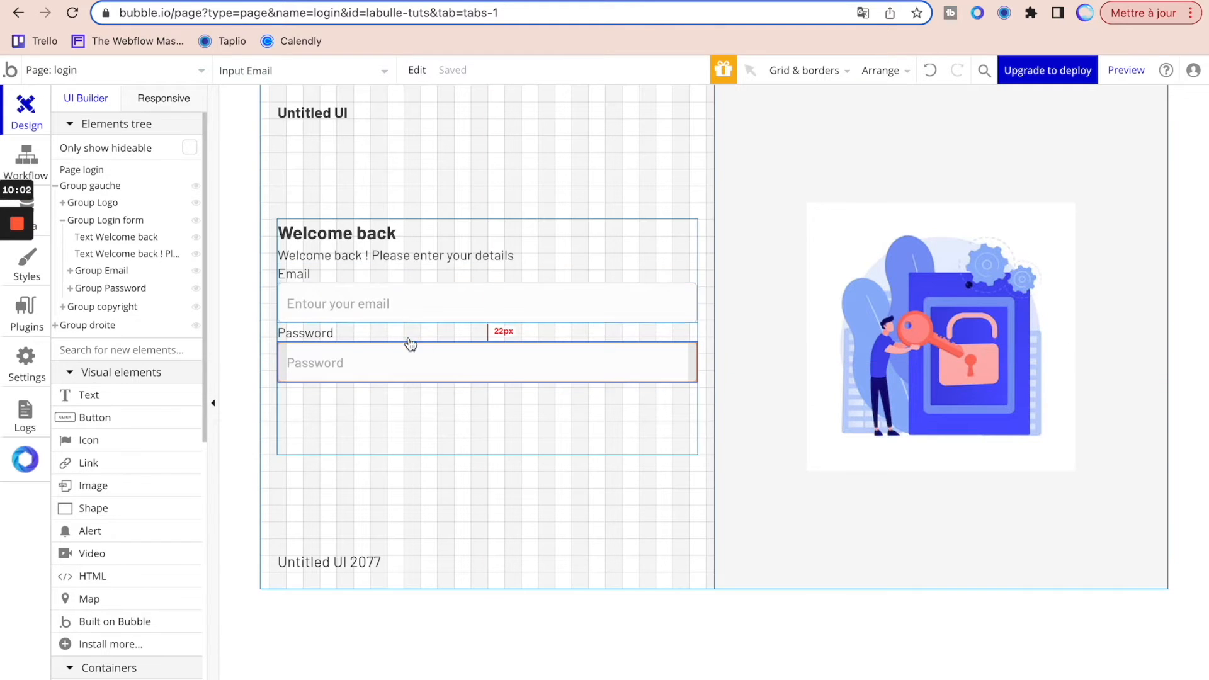
pyautogui.scroll(-2, 126, 623)
pyautogui.moveTo(113, 611); pyautogui.dragTo(321, 428)
pyautogui.click(777, 138)
pyautogui.press('BackSpace')
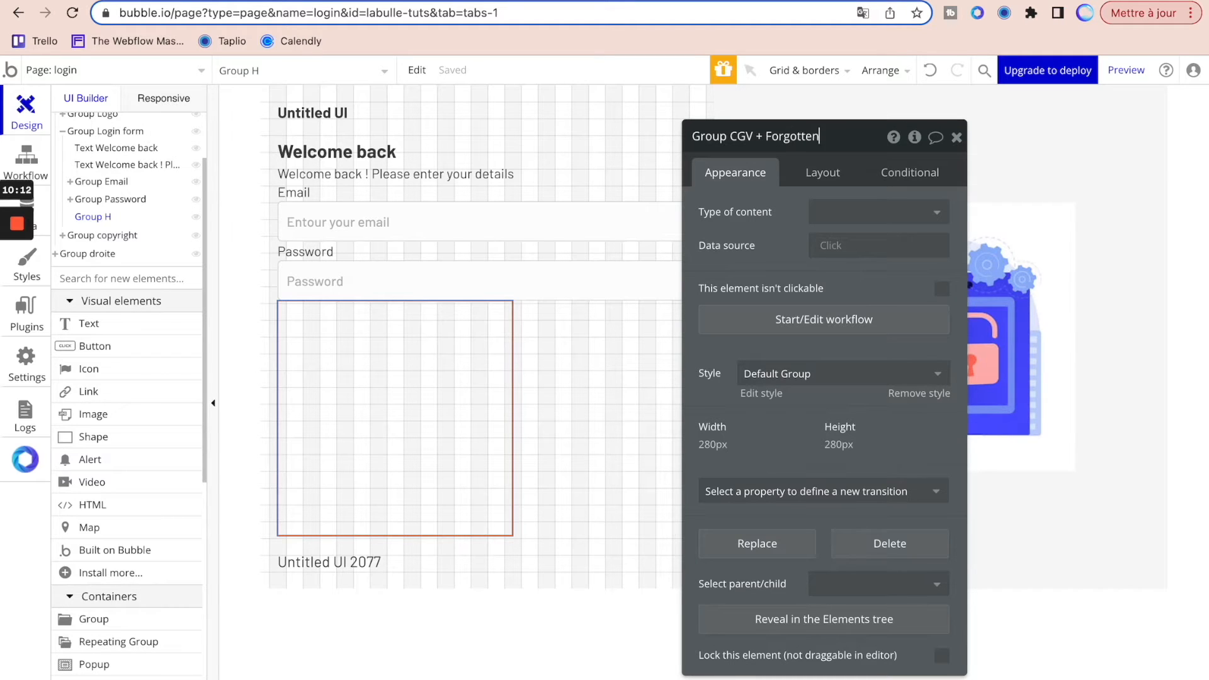
pyautogui.write('CGV + Forgotten password')
pyautogui.press('Return')
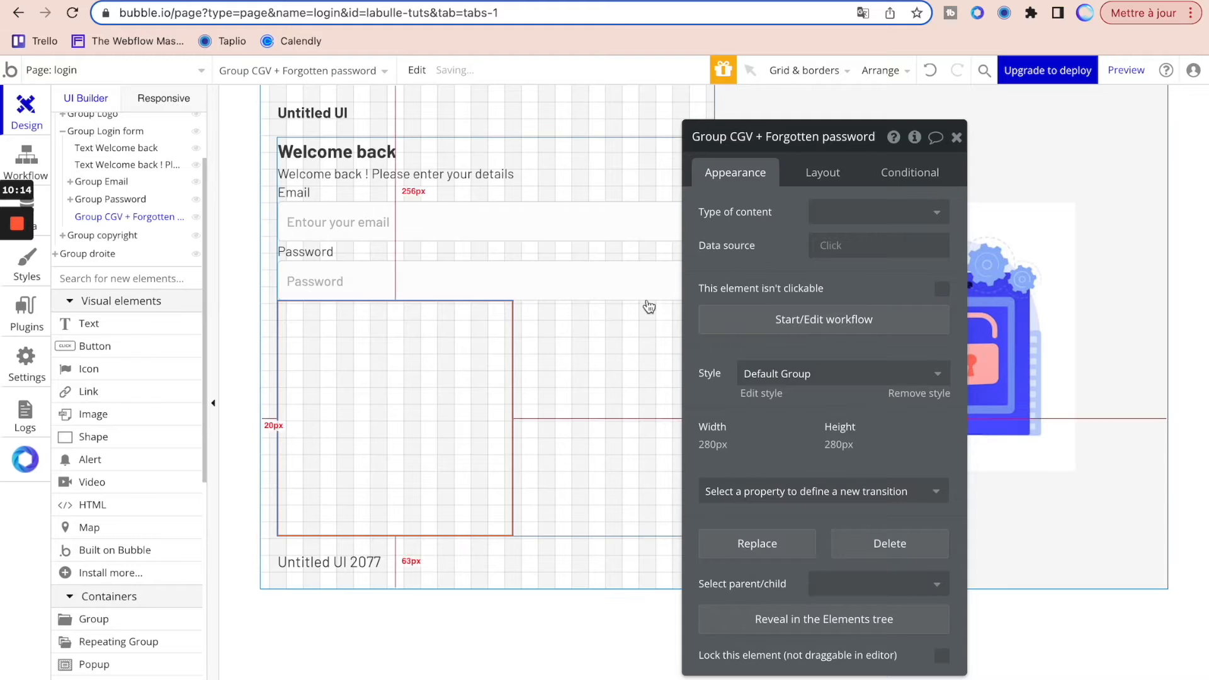
# - Give Group CGV + Forgotten password a Row layout without fixed width, with minimum width 0 px and minimum height 100 px
pyautogui.click(928, 218)
pyautogui.click(884, 282)
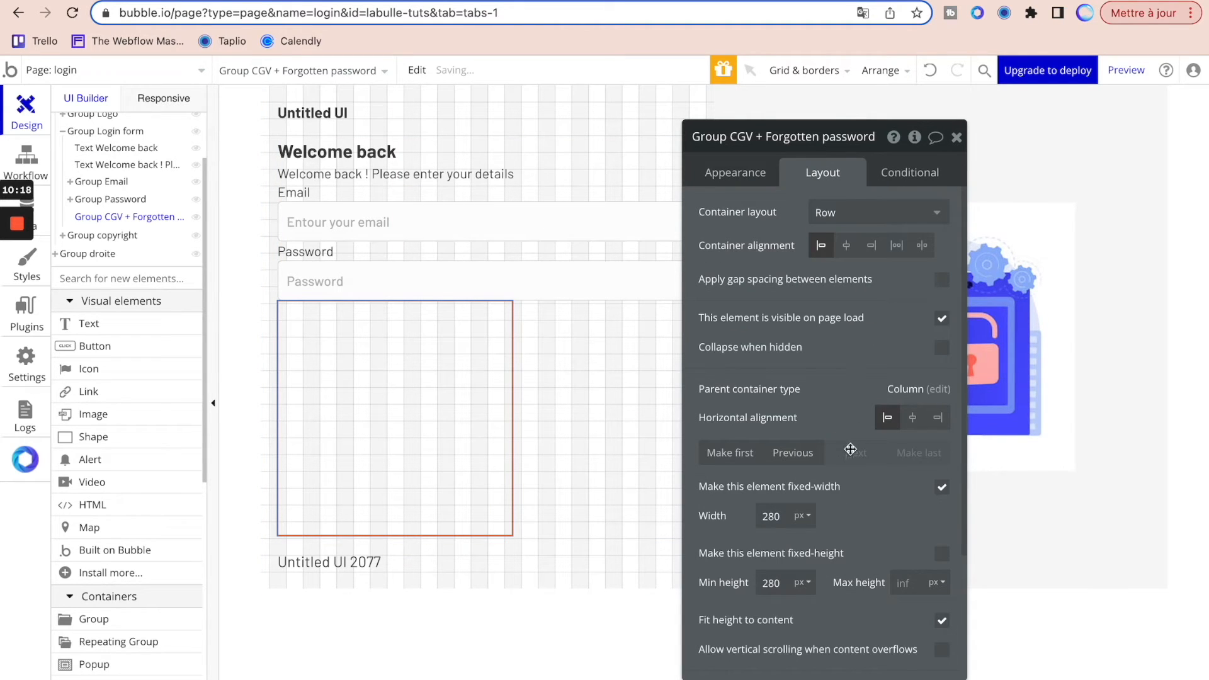
pyautogui.click(940, 488)
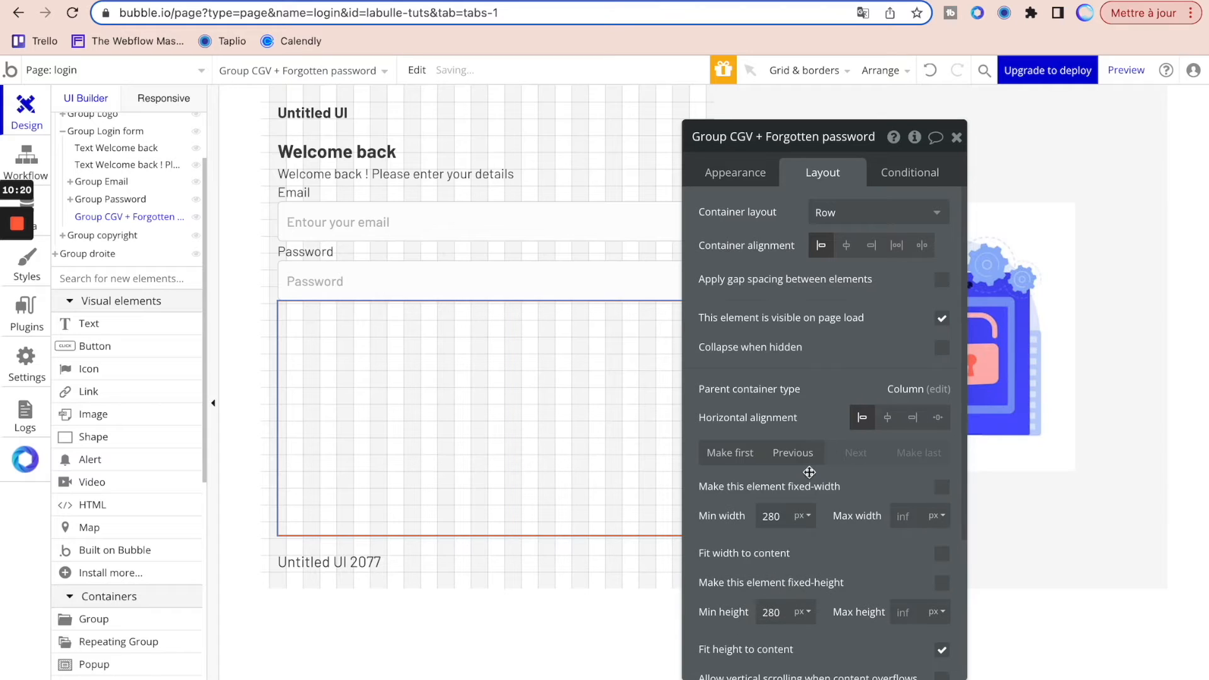
pyautogui.doubleClick(777, 516)
pyautogui.write('0')
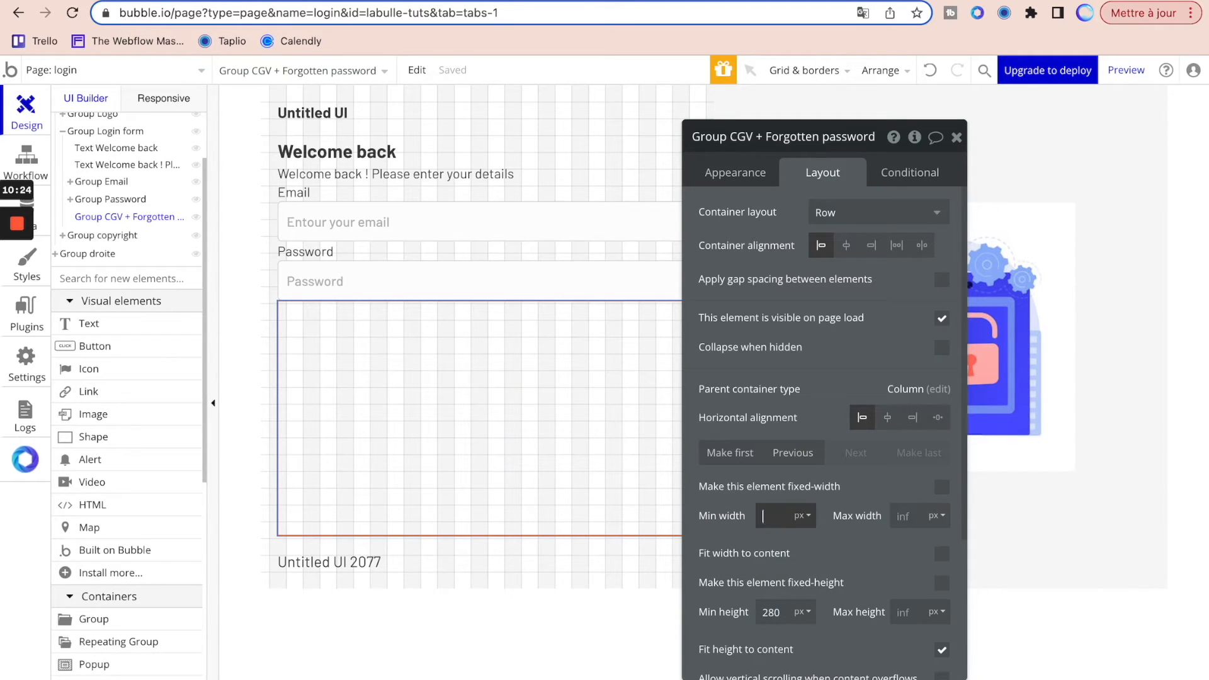
pyautogui.doubleClick(771, 612)
pyautogui.write('100')
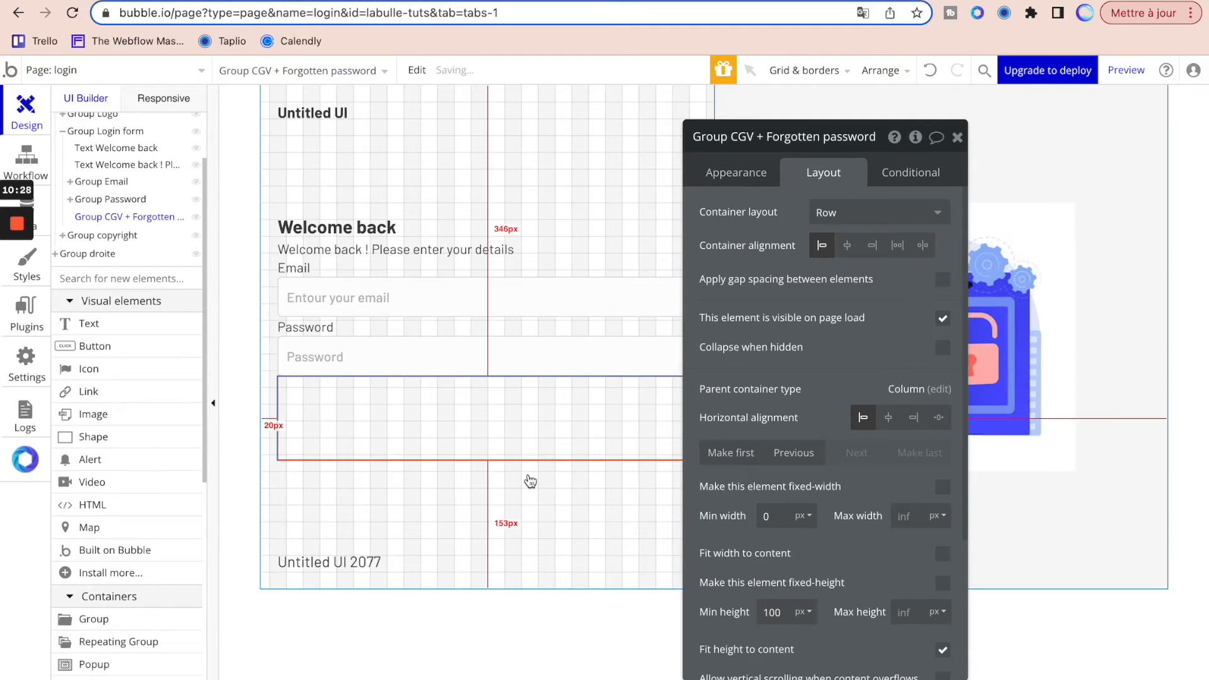
pyautogui.click(957, 137)
# - Following the Dribbble reference, add a checkbox in Group CGV + Forgotten password and label it "Remember for 30 days"
pyautogui.scroll(-5, 101, 541)
pyautogui.moveTo(101, 516); pyautogui.dragTo(297, 423)
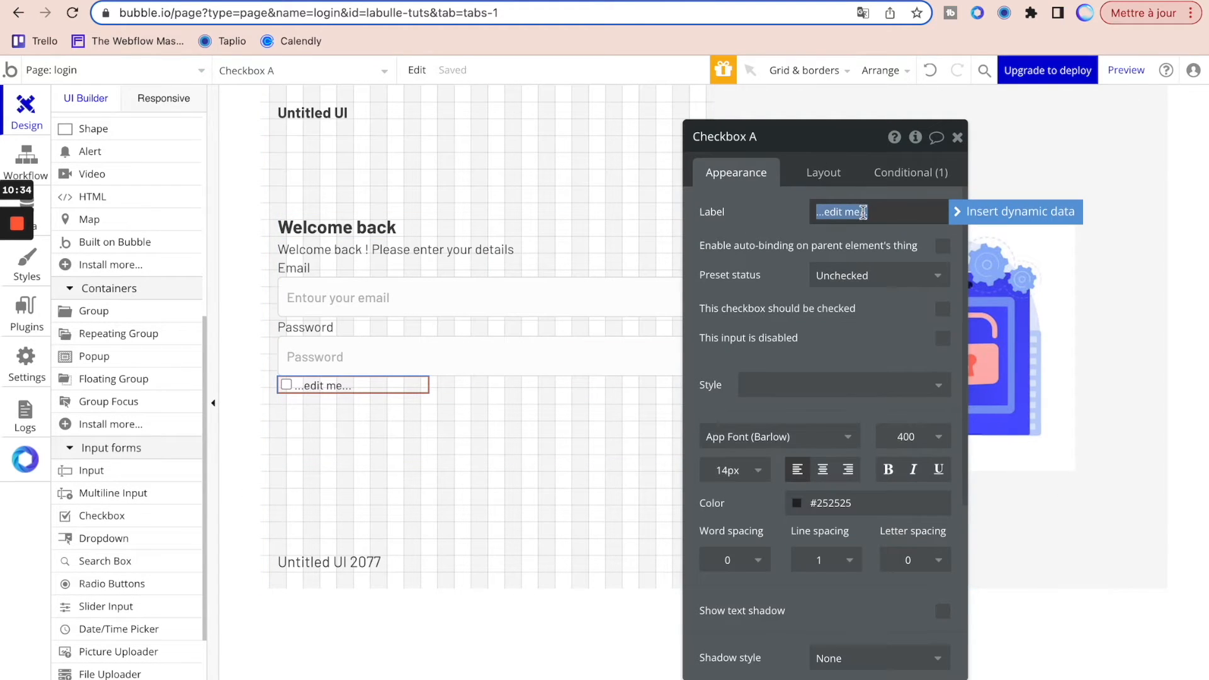
pyautogui.click(346, 1)
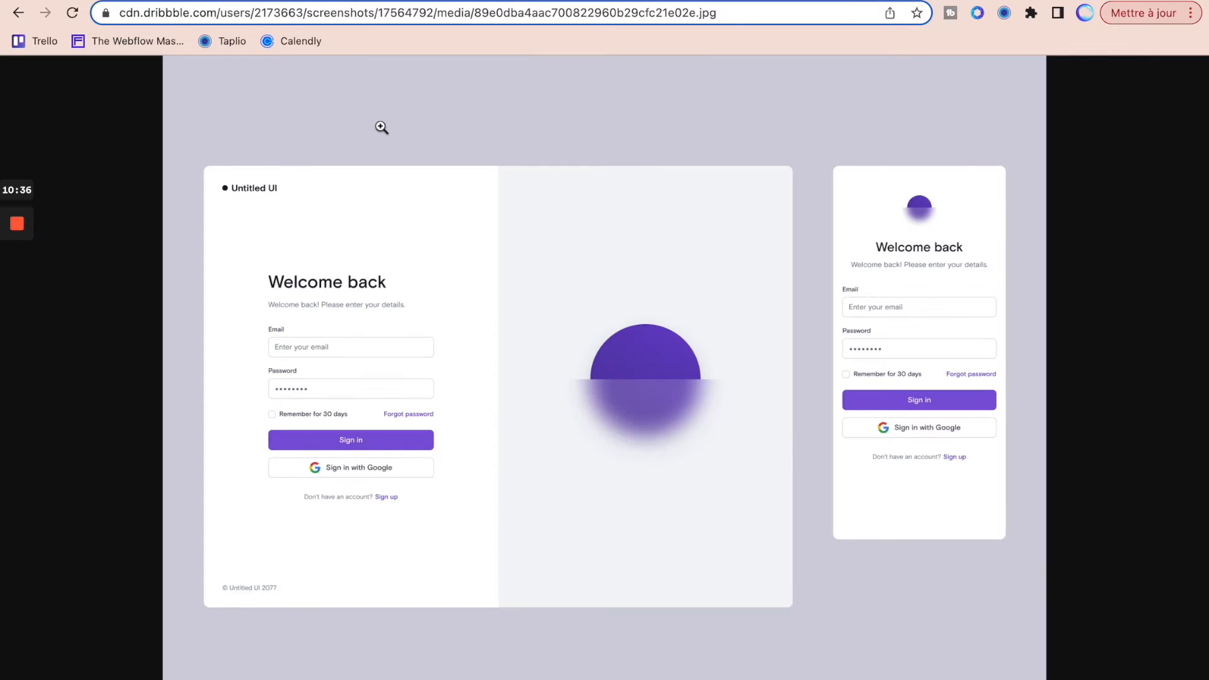
pyautogui.click(155, 5)
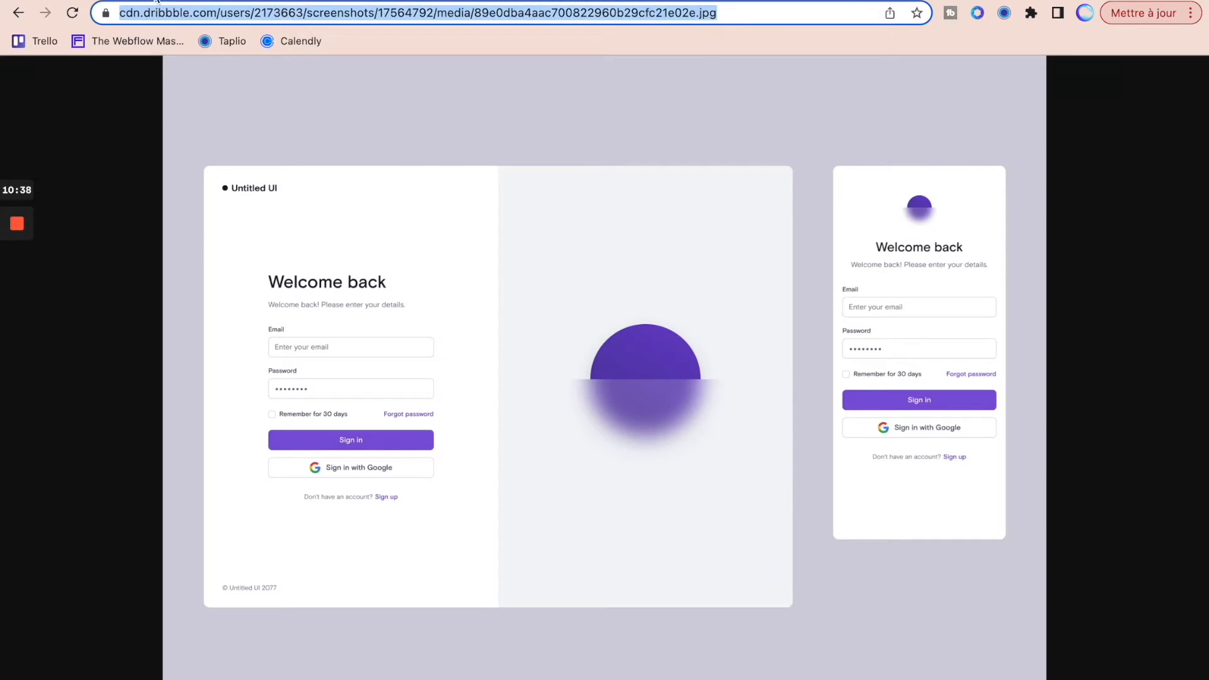
pyautogui.click(155, 1)
pyautogui.tripleClick(864, 211)
pyautogui.write('Rememb')
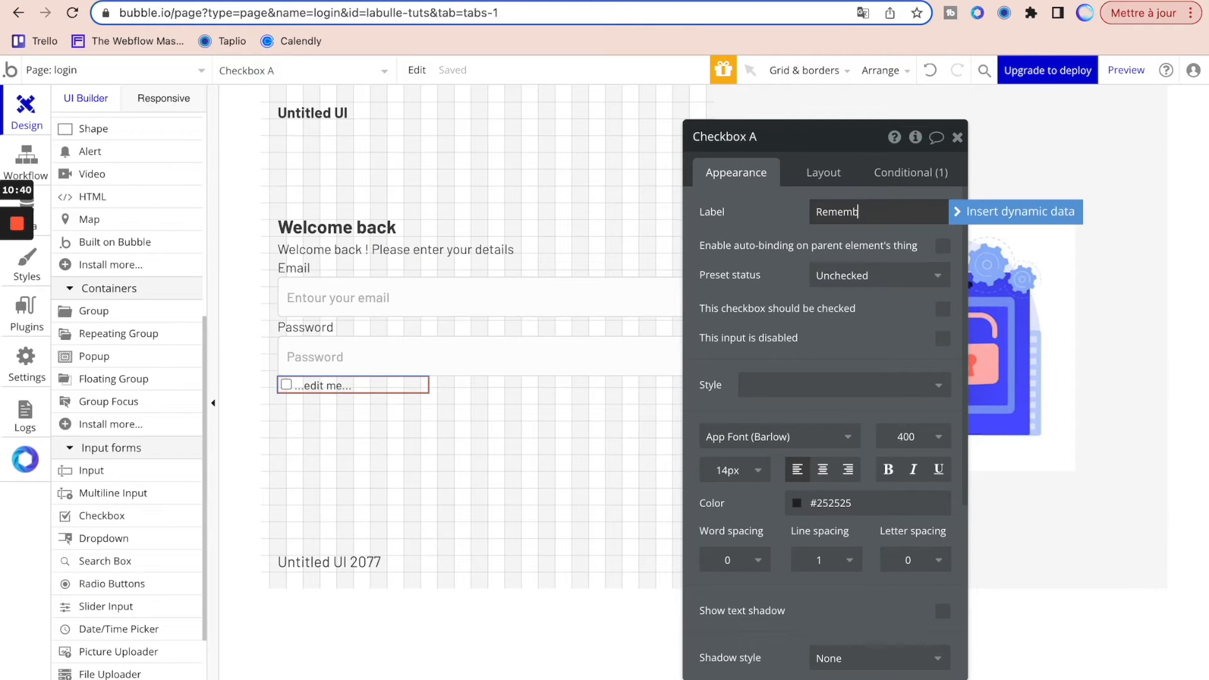
pyautogui.write('er for 30 days')
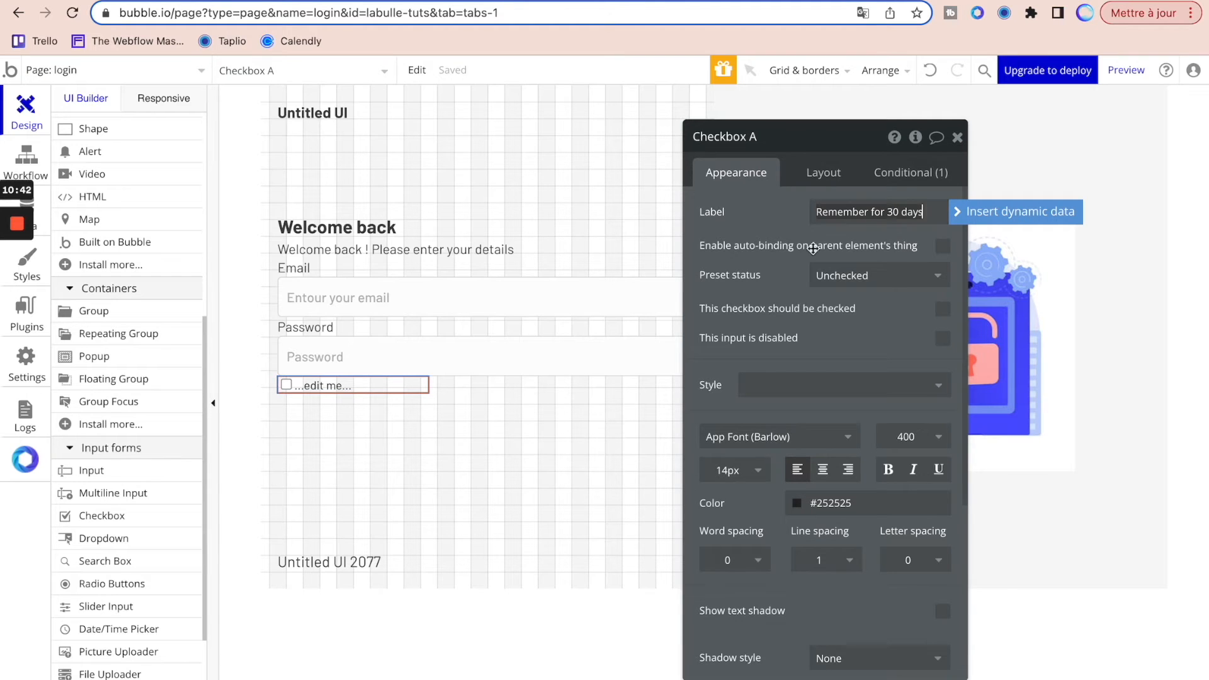
pyautogui.click(742, 267)
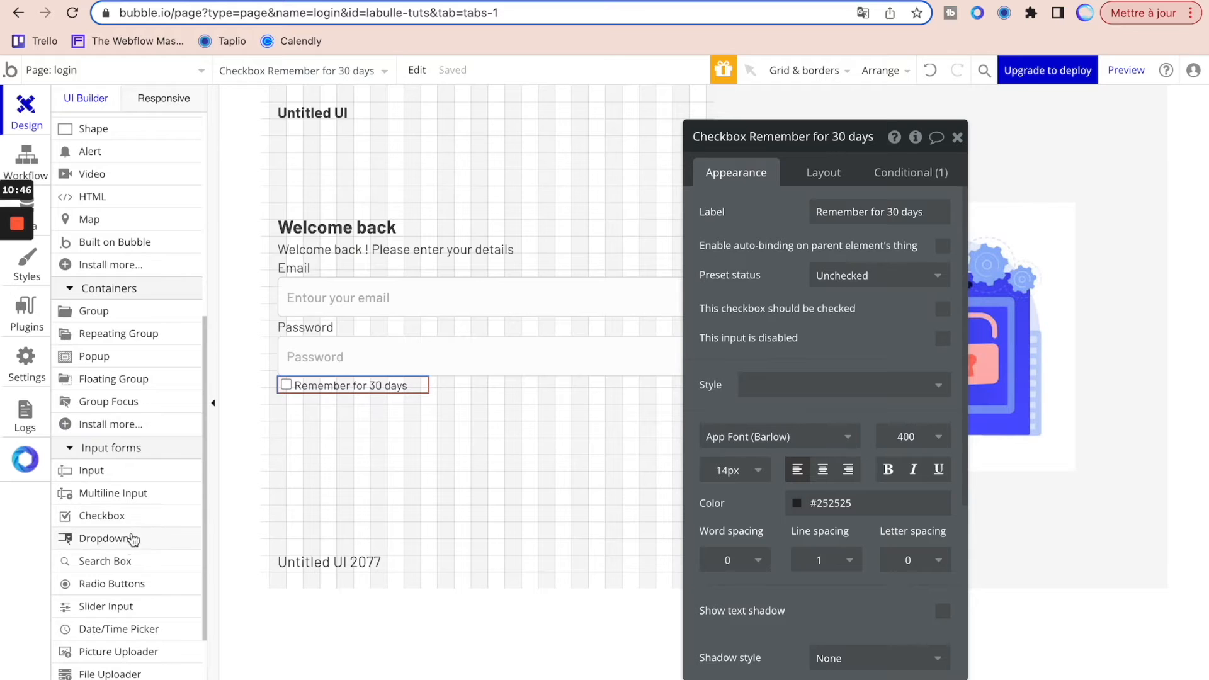
# - Following the Dribbble reference, add a text element beside the Remember for 30 days checkbox reading "Forgot password"
pyautogui.scroll(-3, 143, 263)
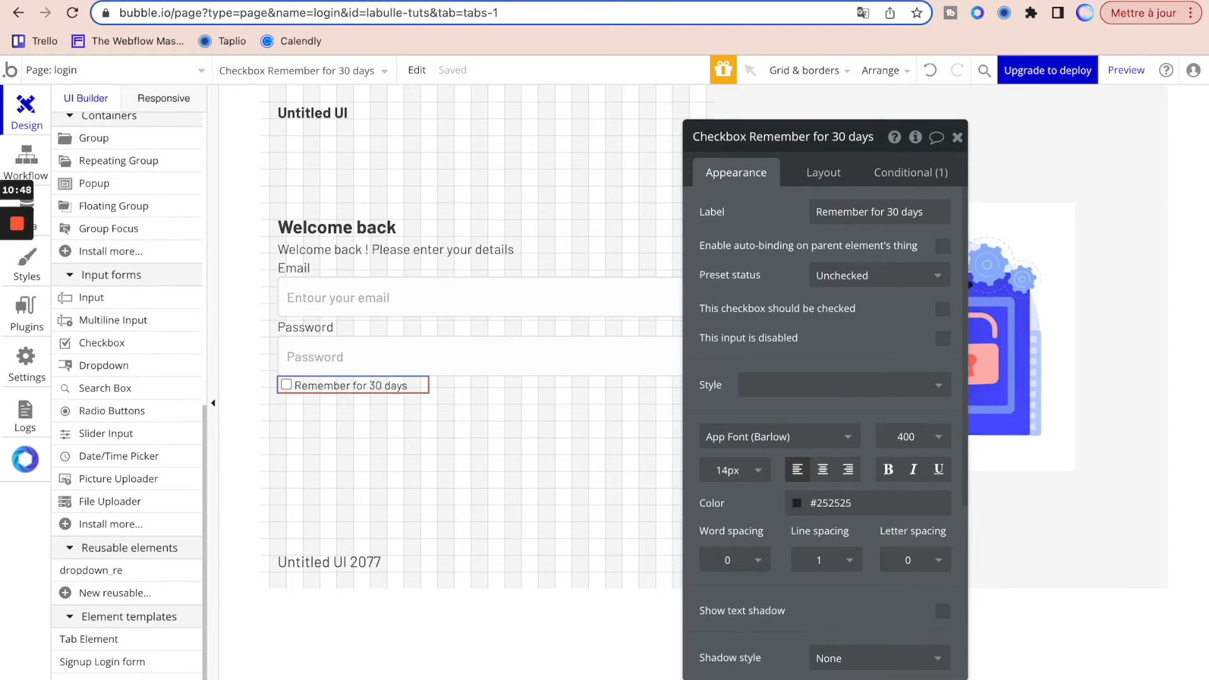
pyautogui.click(281, 1)
pyautogui.click(145, 1)
pyautogui.scroll(9, 102, 319)
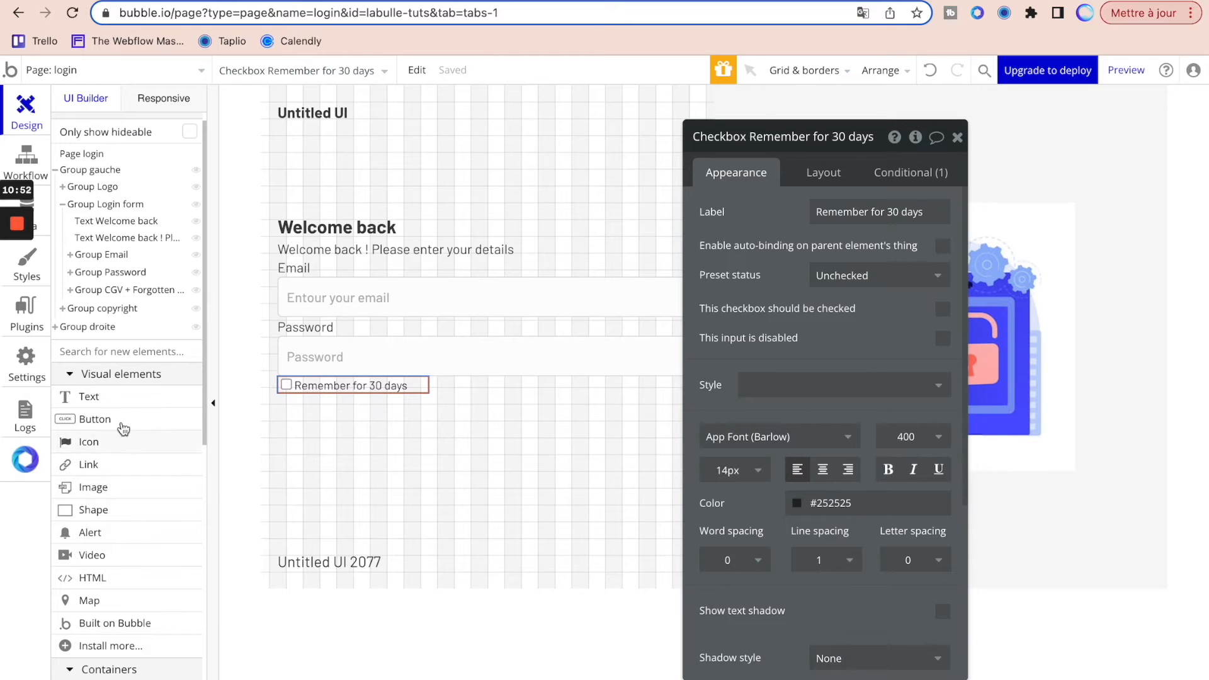
pyautogui.moveTo(100, 401); pyautogui.dragTo(494, 393)
pyautogui.click(858, 221)
pyautogui.write('Forgot passw')
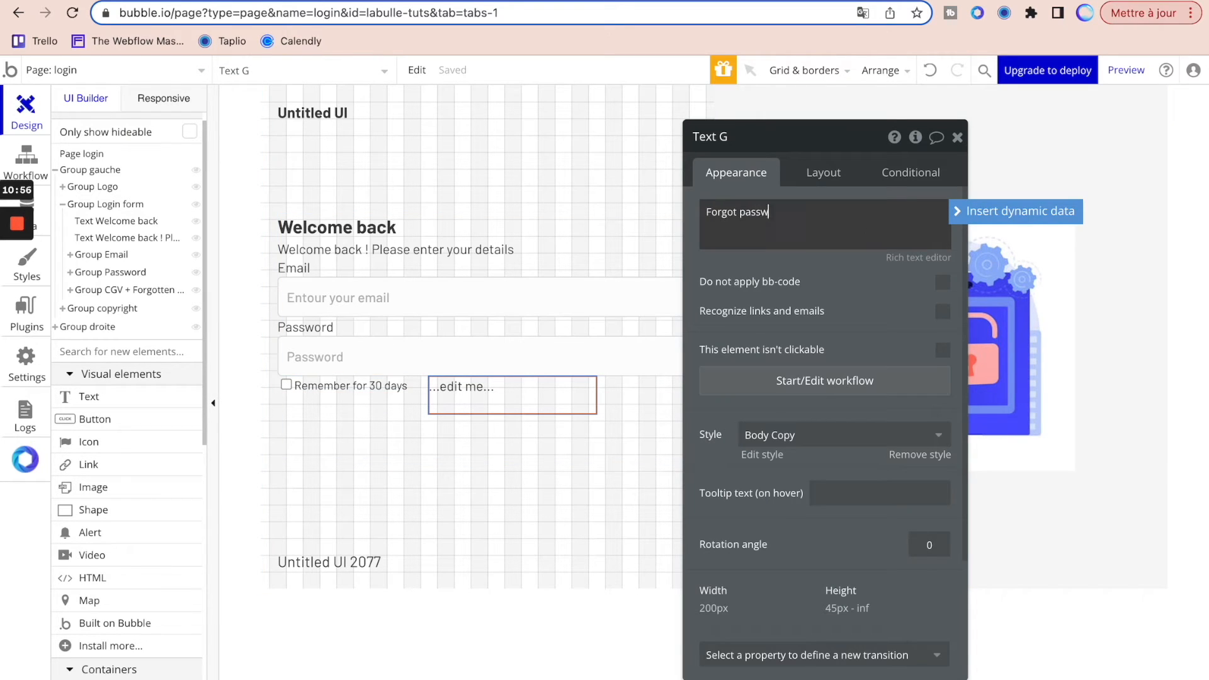
pyautogui.write('ord')
pyautogui.click(892, 357)
# - Remove the fixed width of the Forgot password text, fit its width to content, and set minimum width and height to 0 px
pyautogui.click(807, 178)
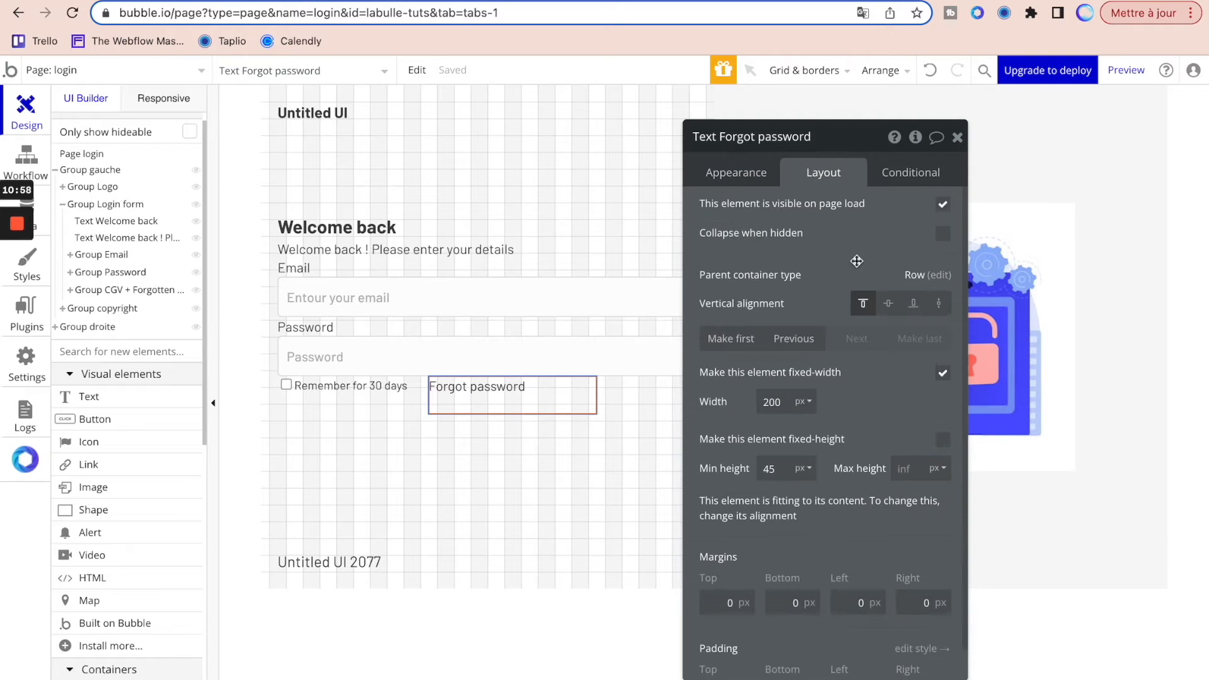
pyautogui.doubleClick(781, 400)
pyautogui.press('BackSpace')
pyautogui.click(941, 374)
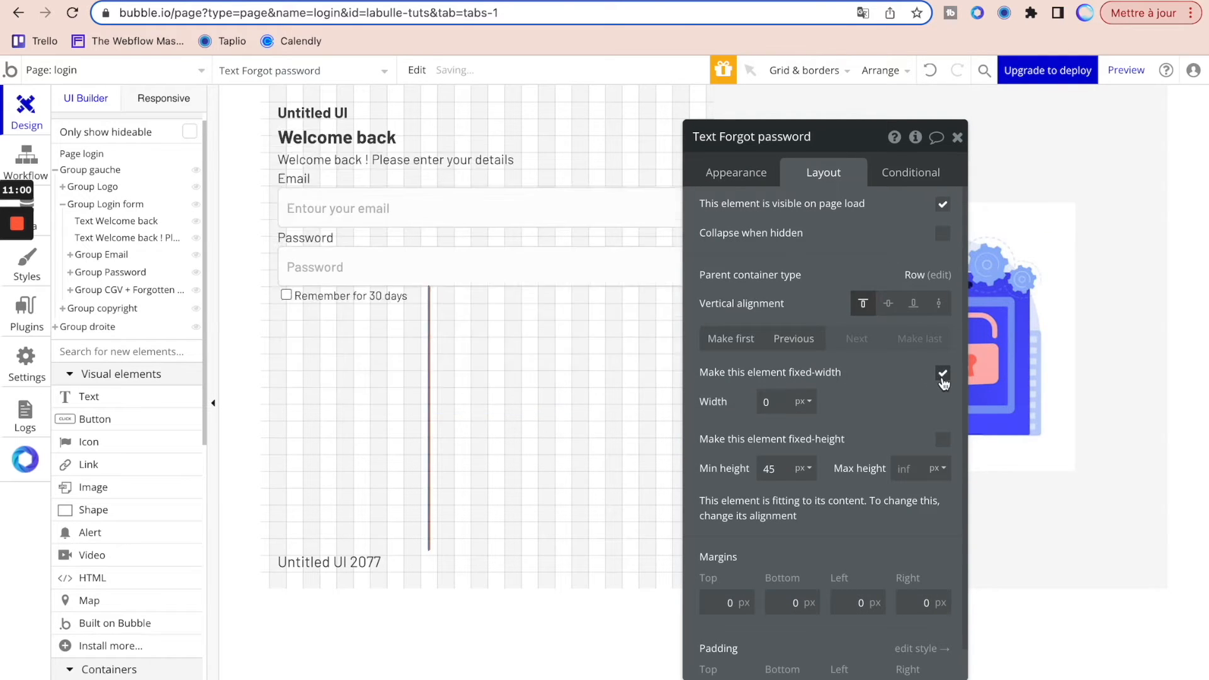
pyautogui.click(943, 439)
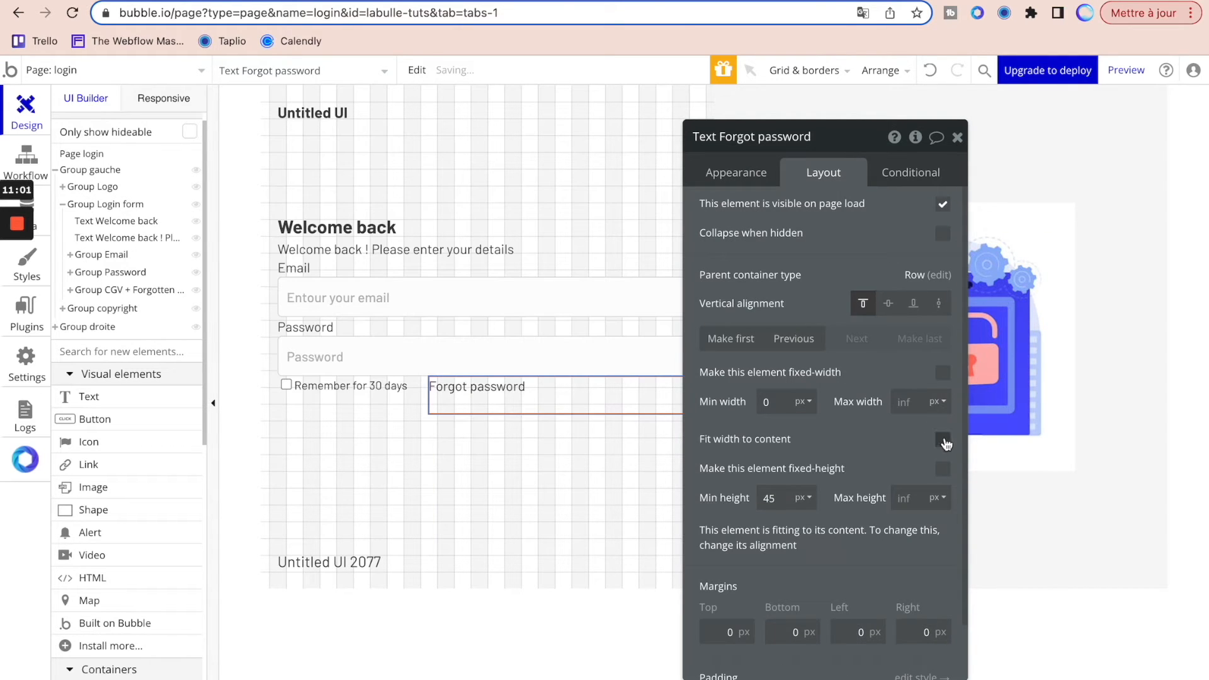
pyautogui.doubleClick(772, 497)
pyautogui.press('BackSpace')
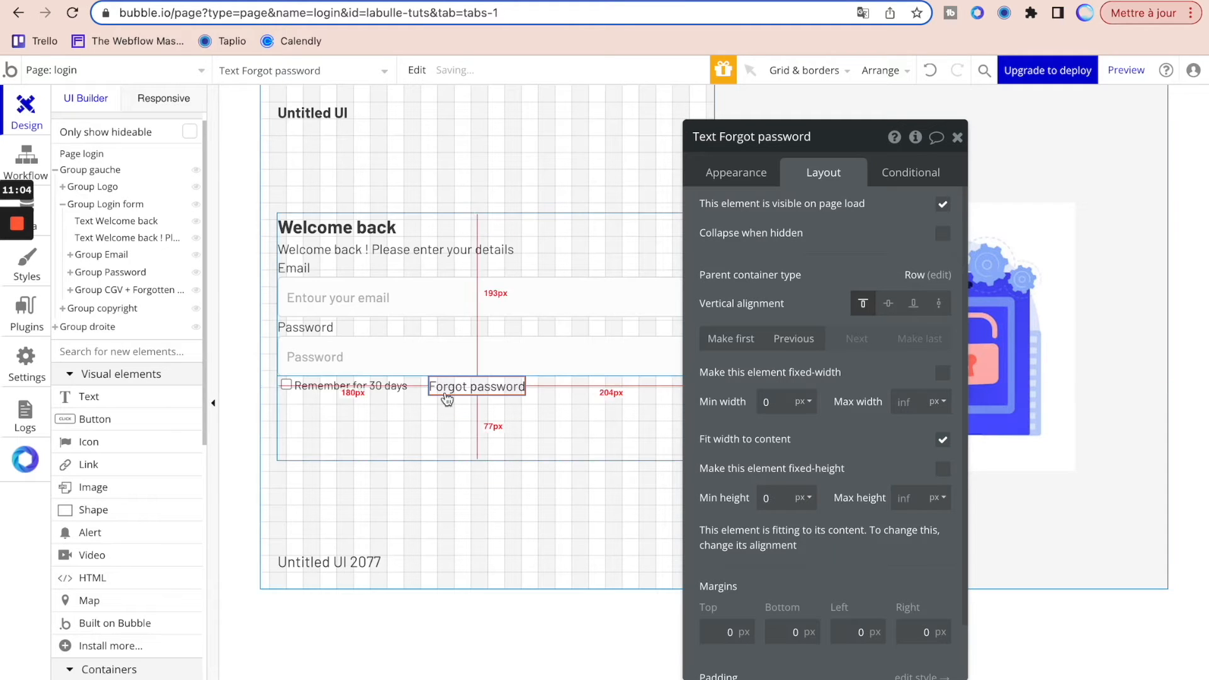
# - Set the container alignment of Group CGV + Forgotten password to space between, and move the property editor clear of the form
pyautogui.click(553, 406)
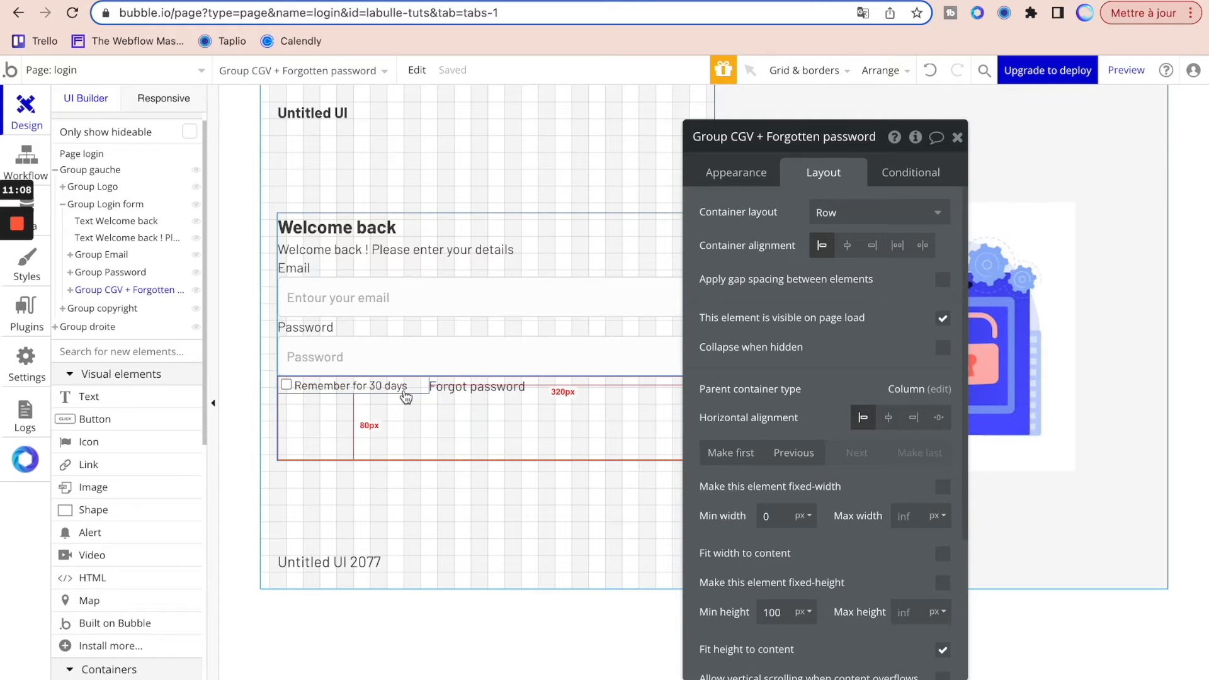
pyautogui.click(472, 387)
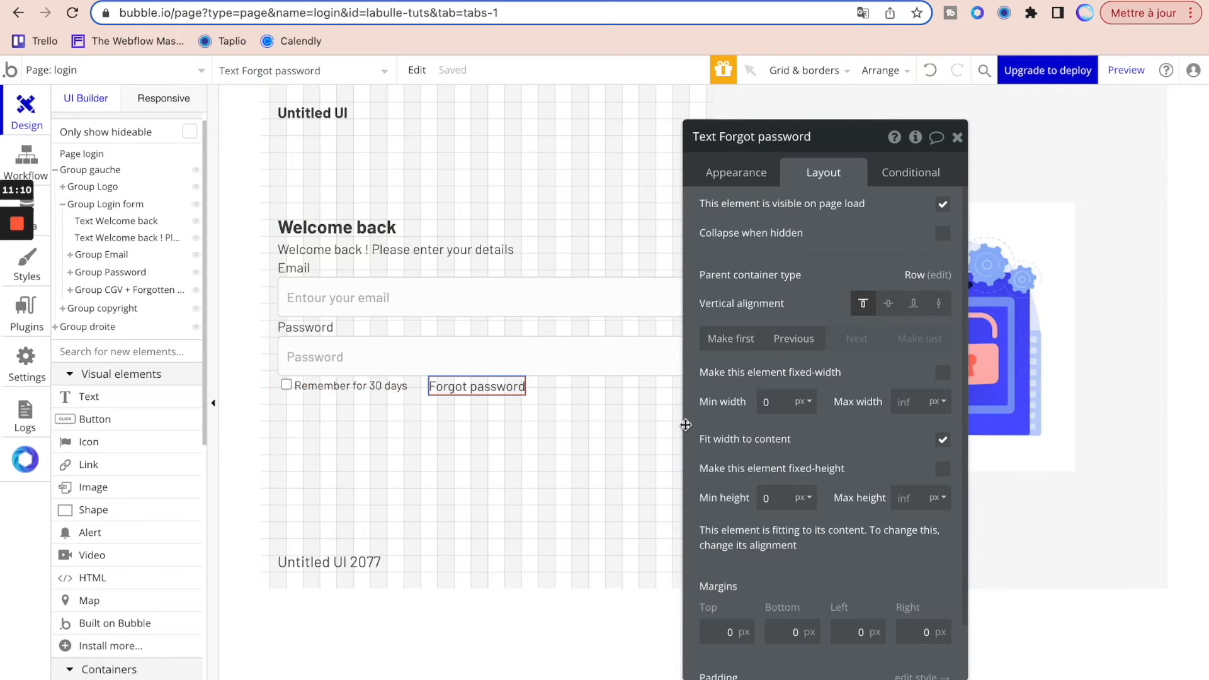
pyautogui.click(607, 410)
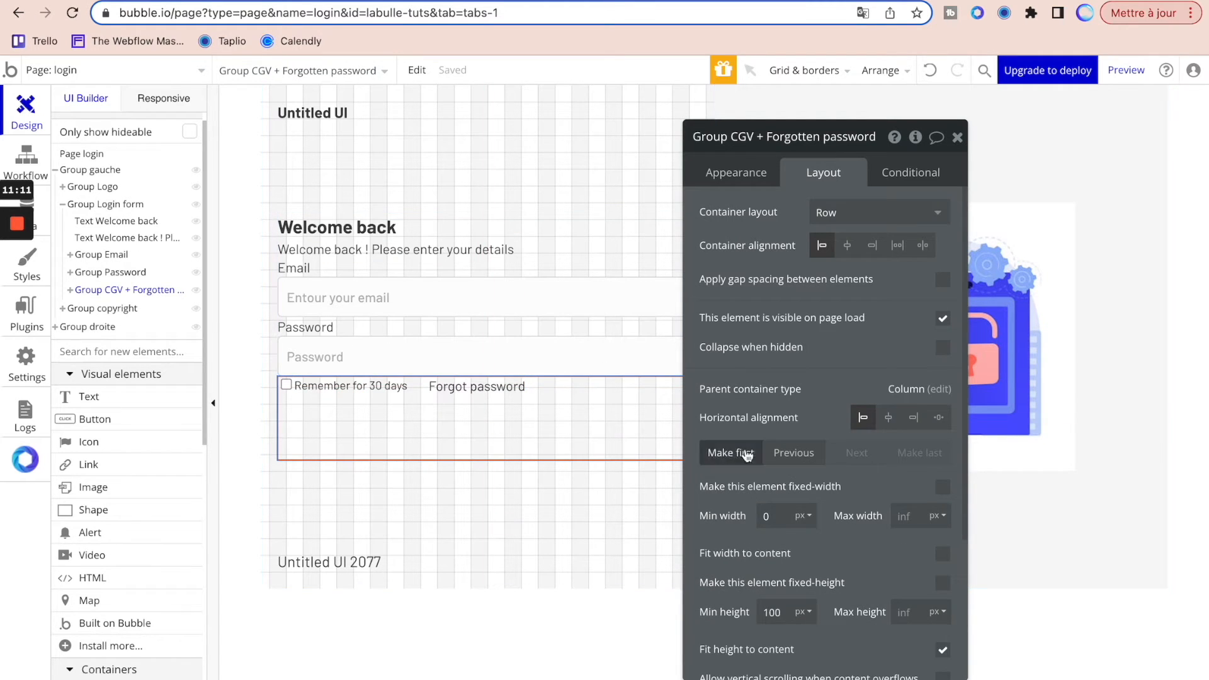
pyautogui.click(923, 245)
pyautogui.moveTo(813, 317); pyautogui.dragTo(1065, 302)
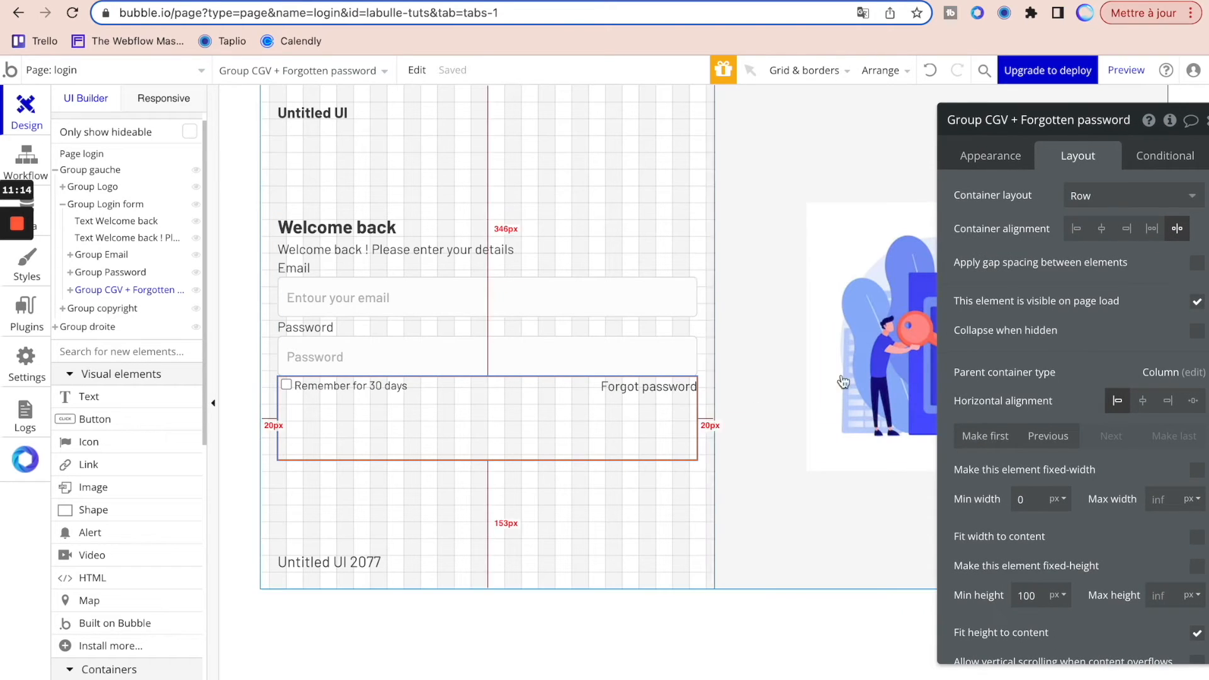
pyautogui.moveTo(1092, 341); pyautogui.dragTo(935, 340)
# - Set the minimum height of Group CGV + Forgotten password to 0 px
pyautogui.click(840, 162)
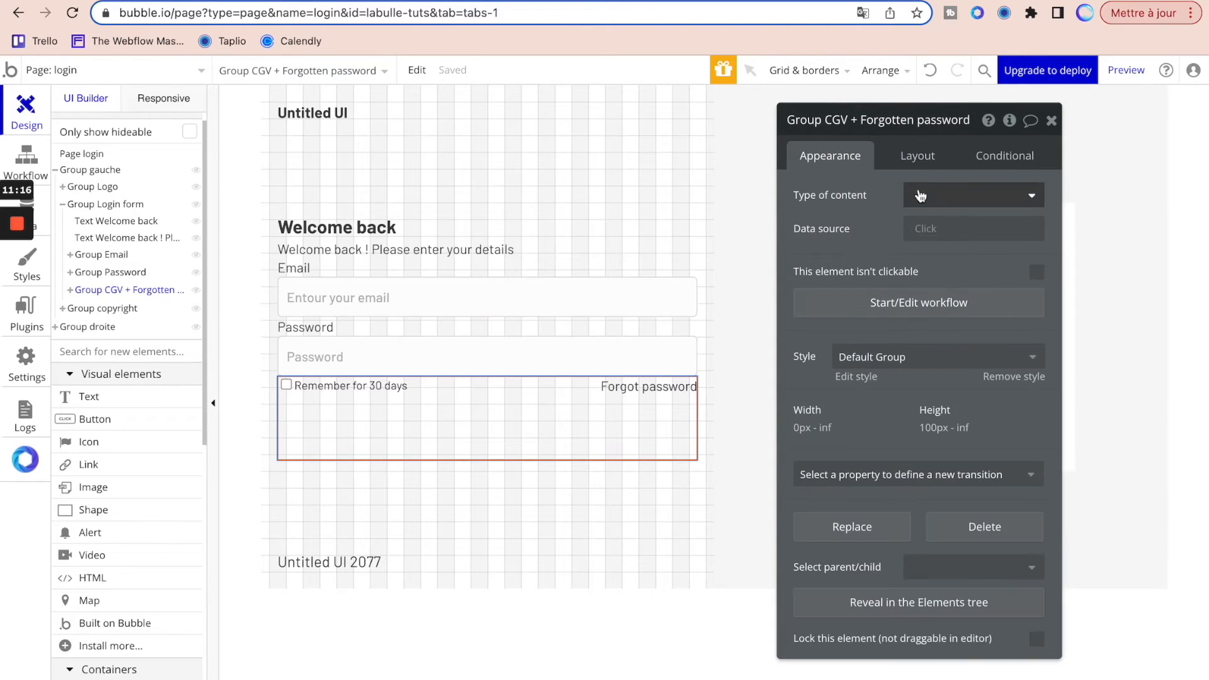
pyautogui.click(917, 157)
pyautogui.scroll(-2, 882, 546)
pyautogui.doubleClick(867, 518)
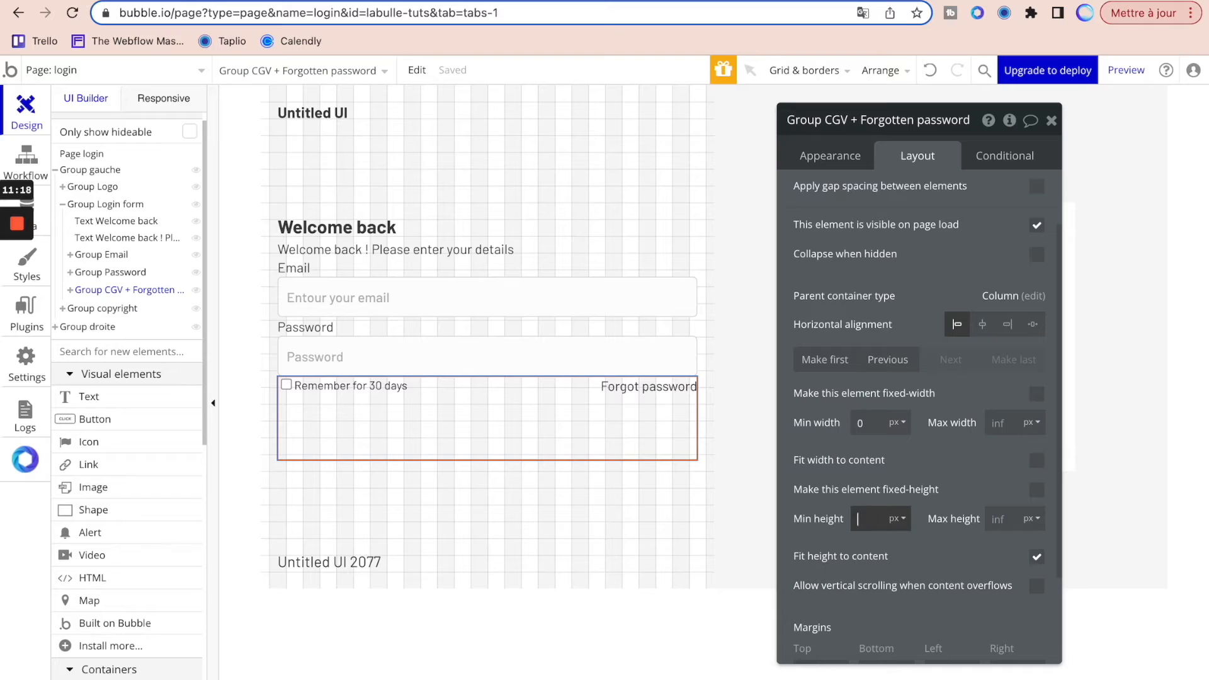
pyautogui.click(923, 460)
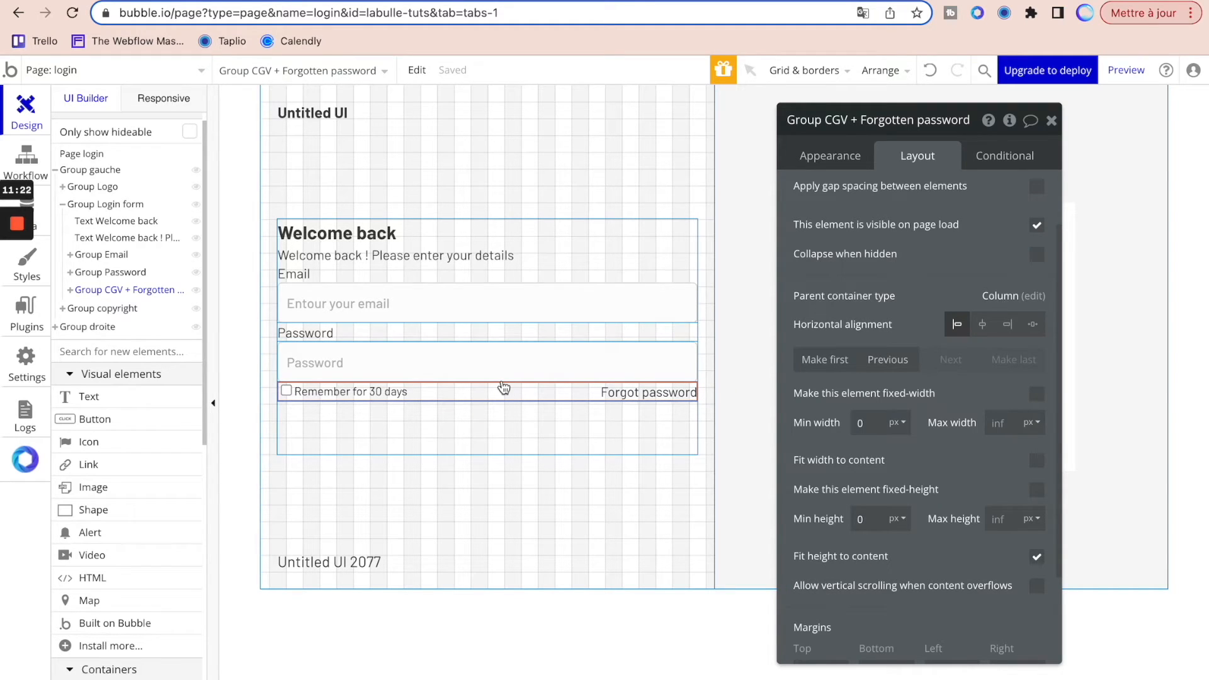
# - Following the Dribbble reference, add a button below Group CGV + Forgotten password in Group Login form and label it "Sign In"
pyautogui.click(508, 444)
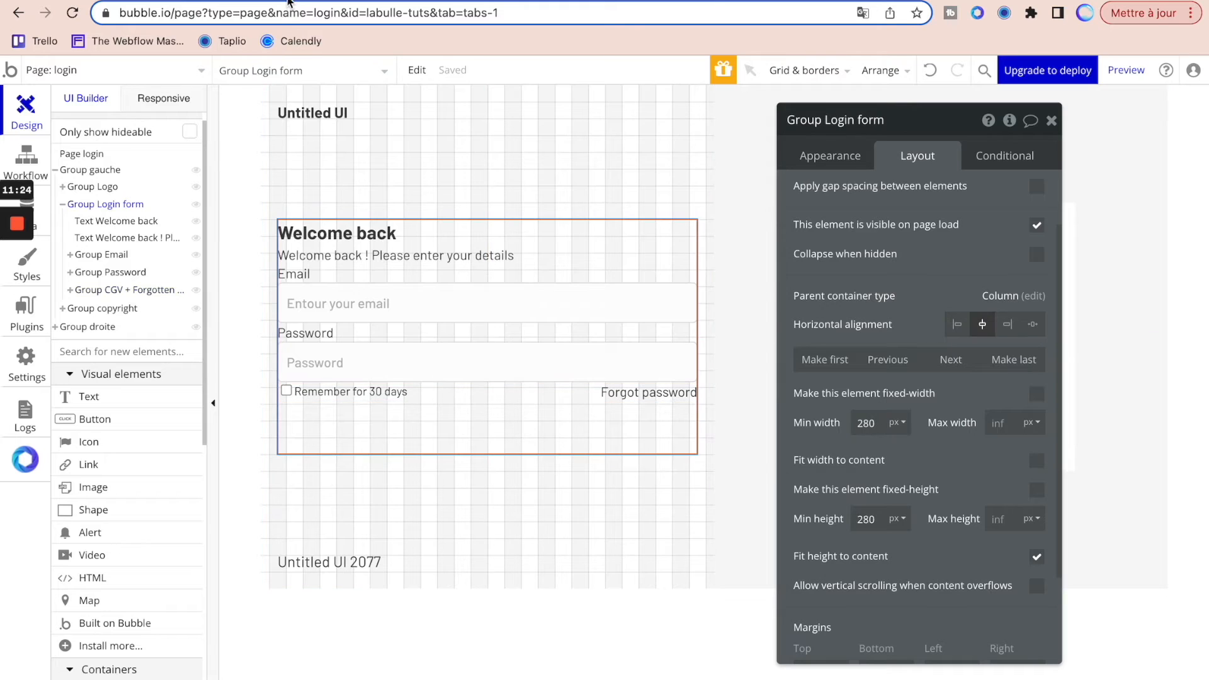
pyautogui.click(288, 1)
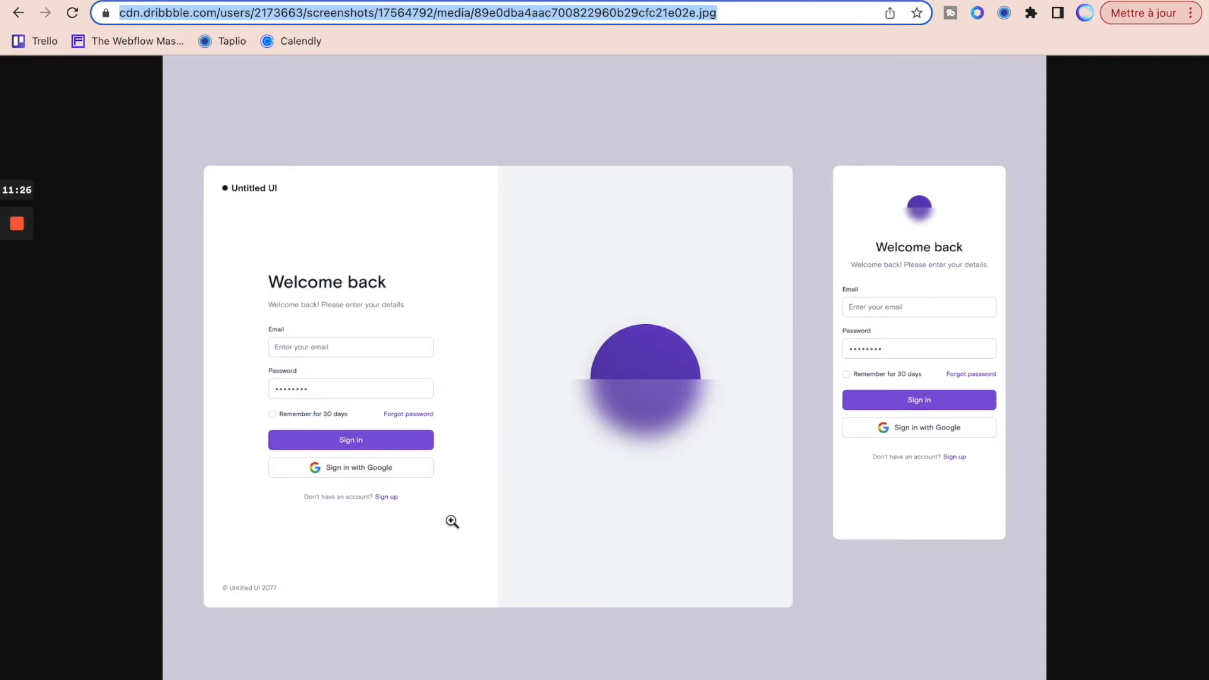
pyautogui.click(139, 2)
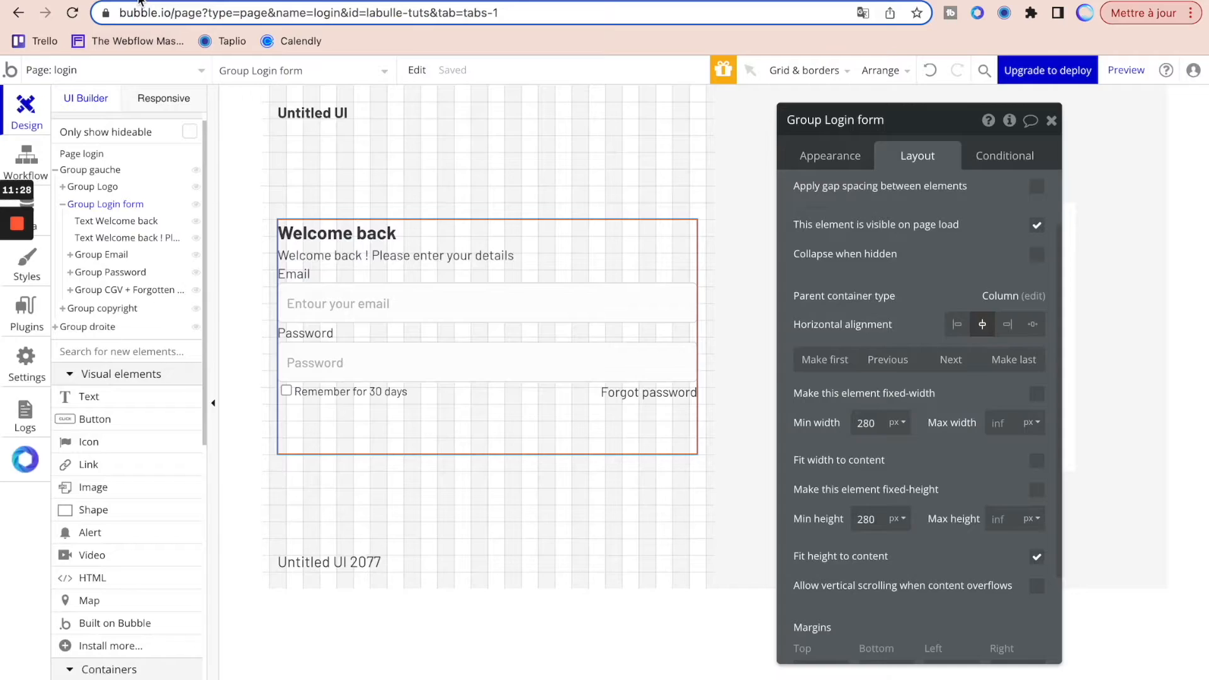
pyautogui.scroll(-1, 120, 584)
pyautogui.moveTo(66, 364); pyautogui.dragTo(378, 416)
pyautogui.write('Sign')
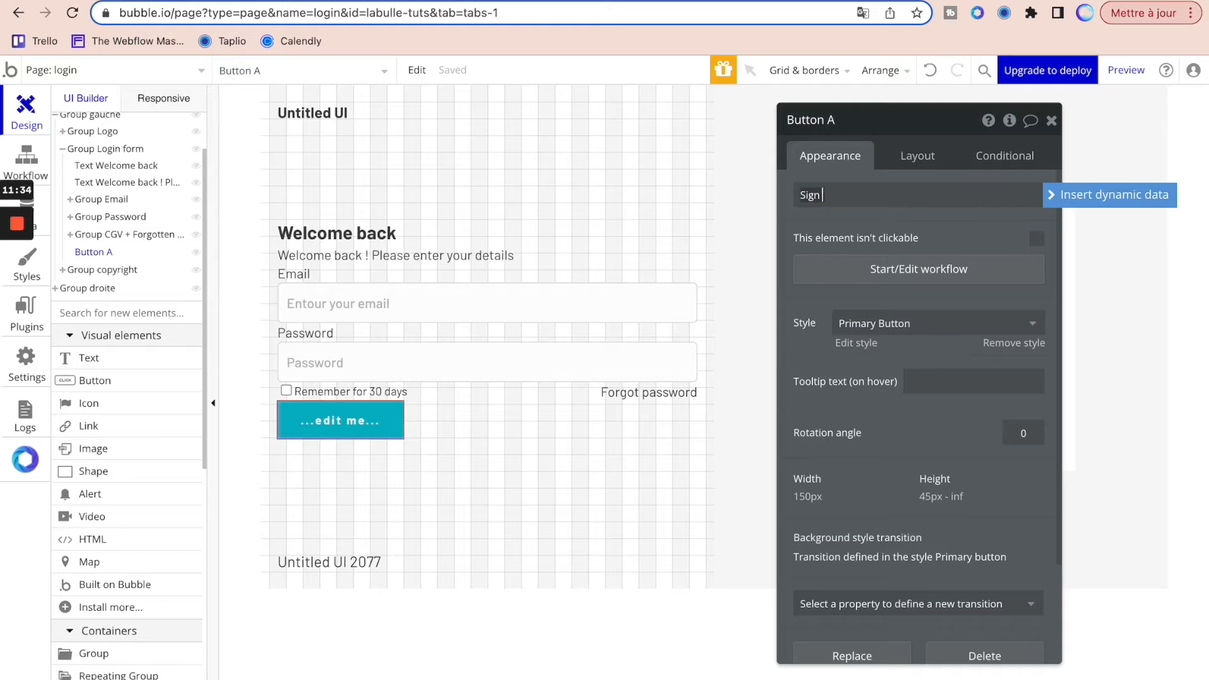
pyautogui.click(892, 248)
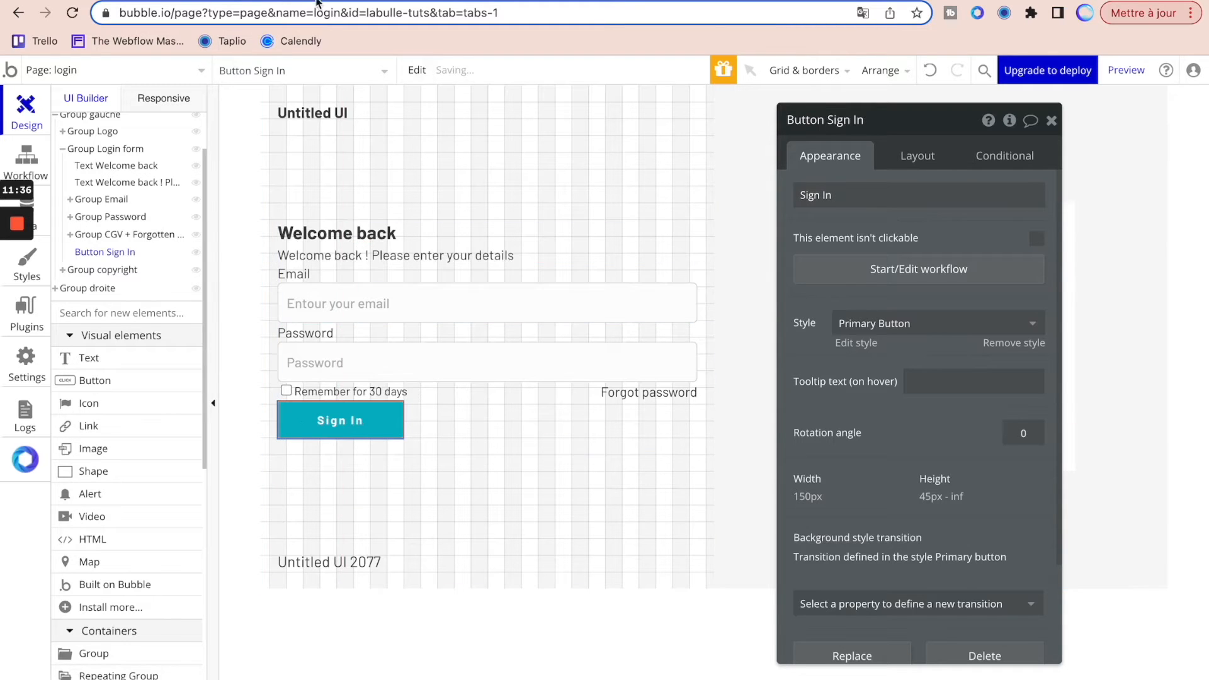
# - Remove the fixed width of the Sign In button and set its minimum width to 150 px
pyautogui.click(366, 1)
pyautogui.click(159, 5)
pyautogui.click(916, 155)
pyautogui.scroll(-1, 963, 473)
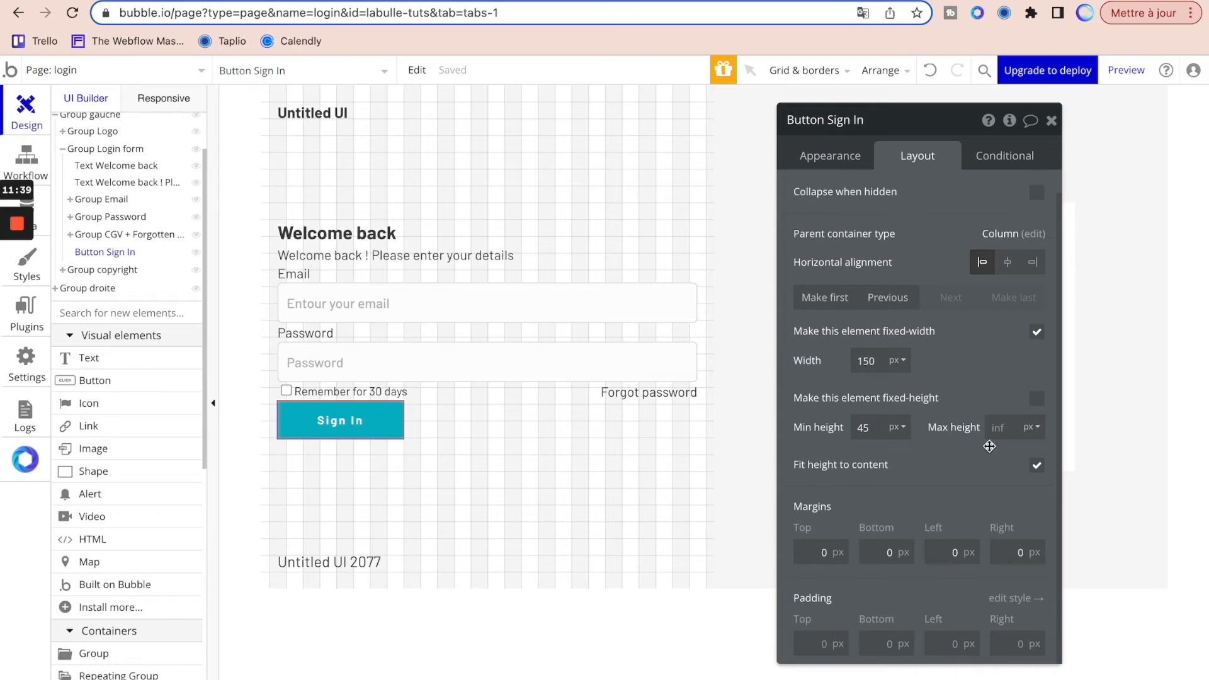
pyautogui.click(1036, 332)
pyautogui.doubleClick(864, 360)
pyautogui.press('BackSpace')
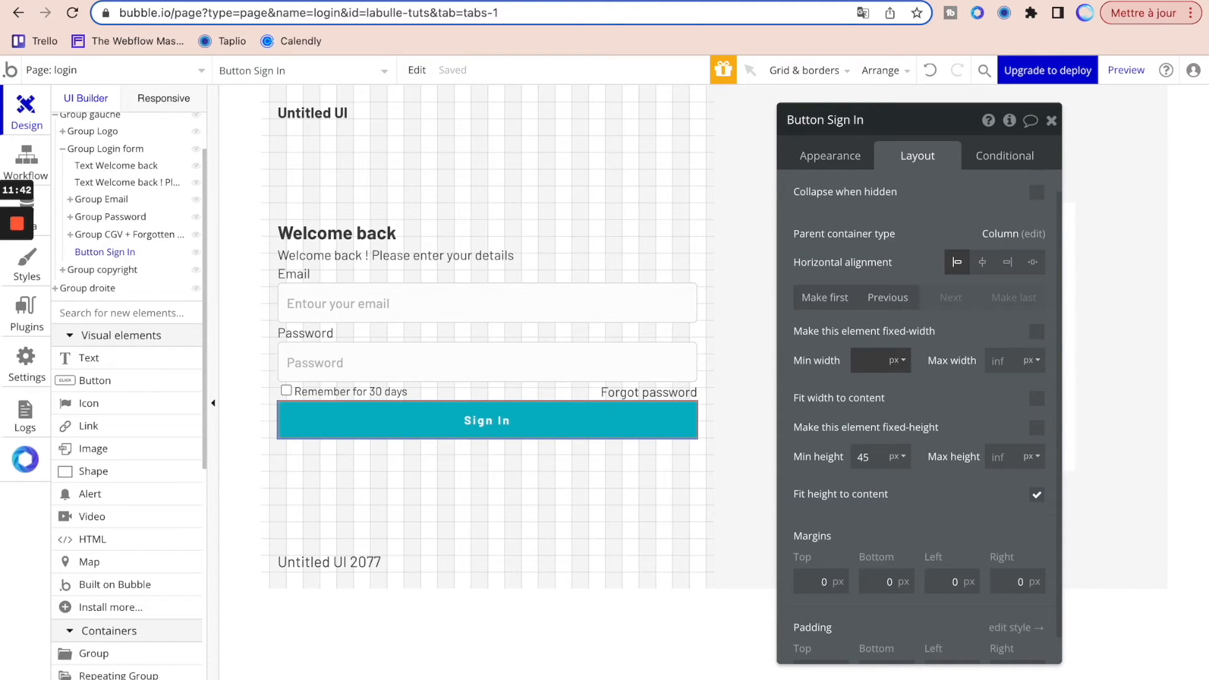
pyautogui.write('150')
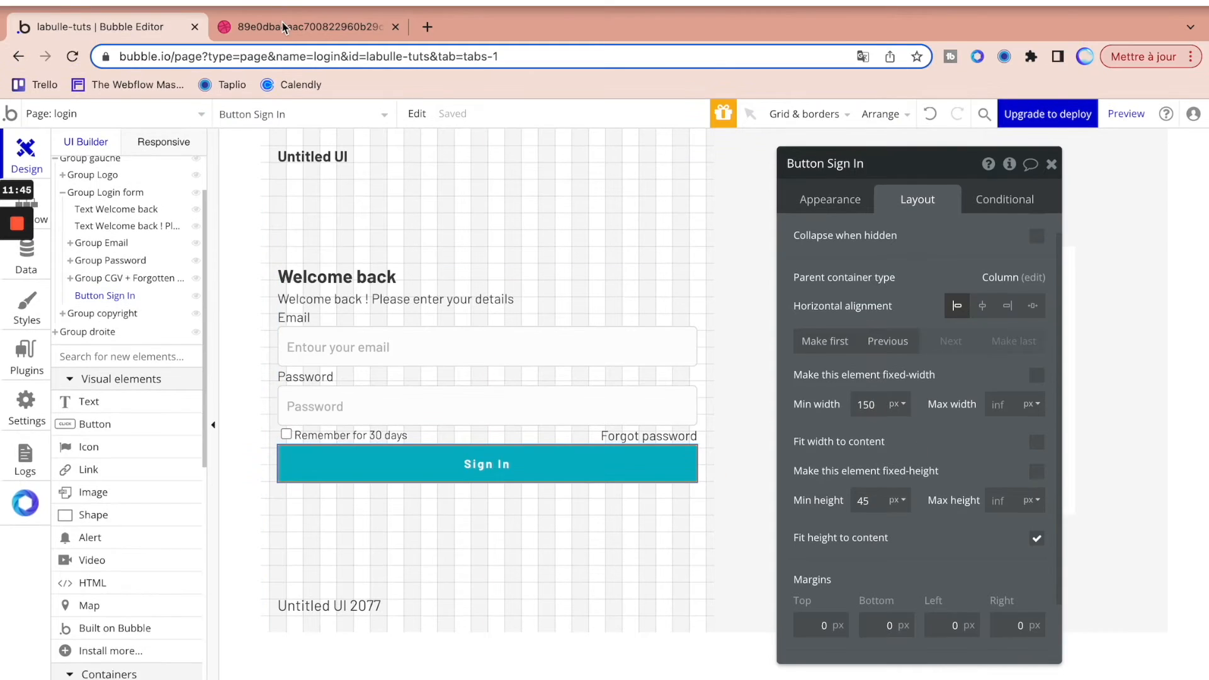
# - Compare the login form with the Dribbble reference, including the elements below the sign-in button, and select the Forgot password text
pyautogui.click(282, 22)
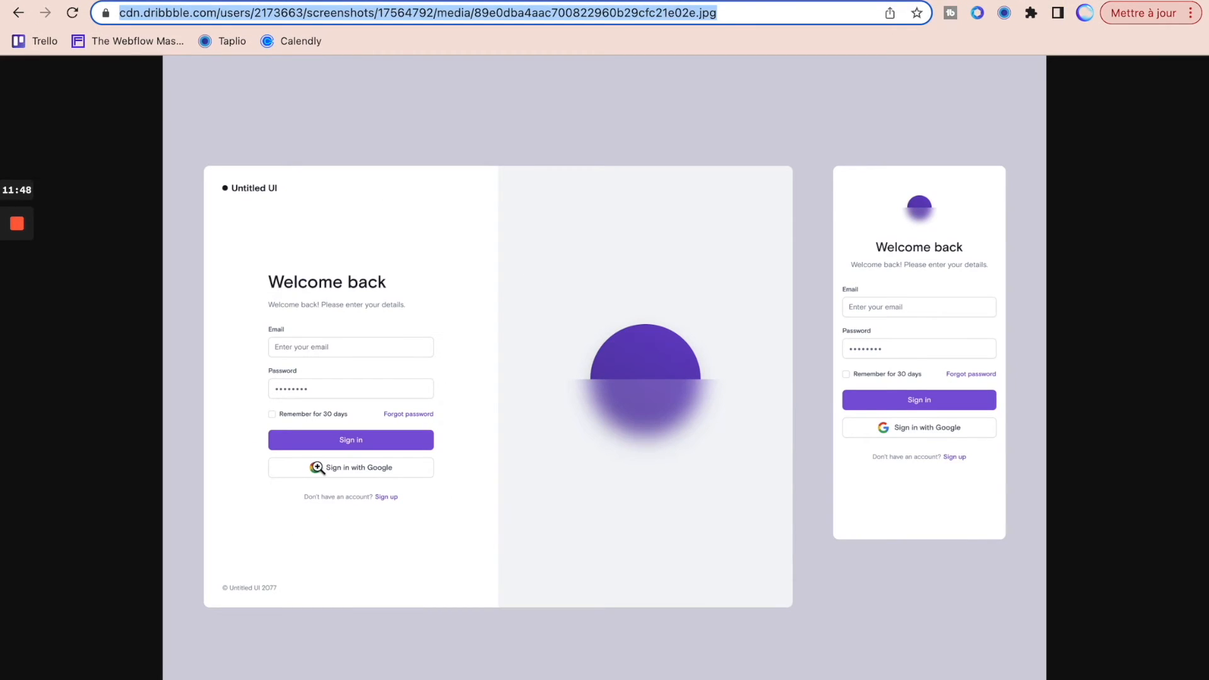
pyautogui.click(154, 2)
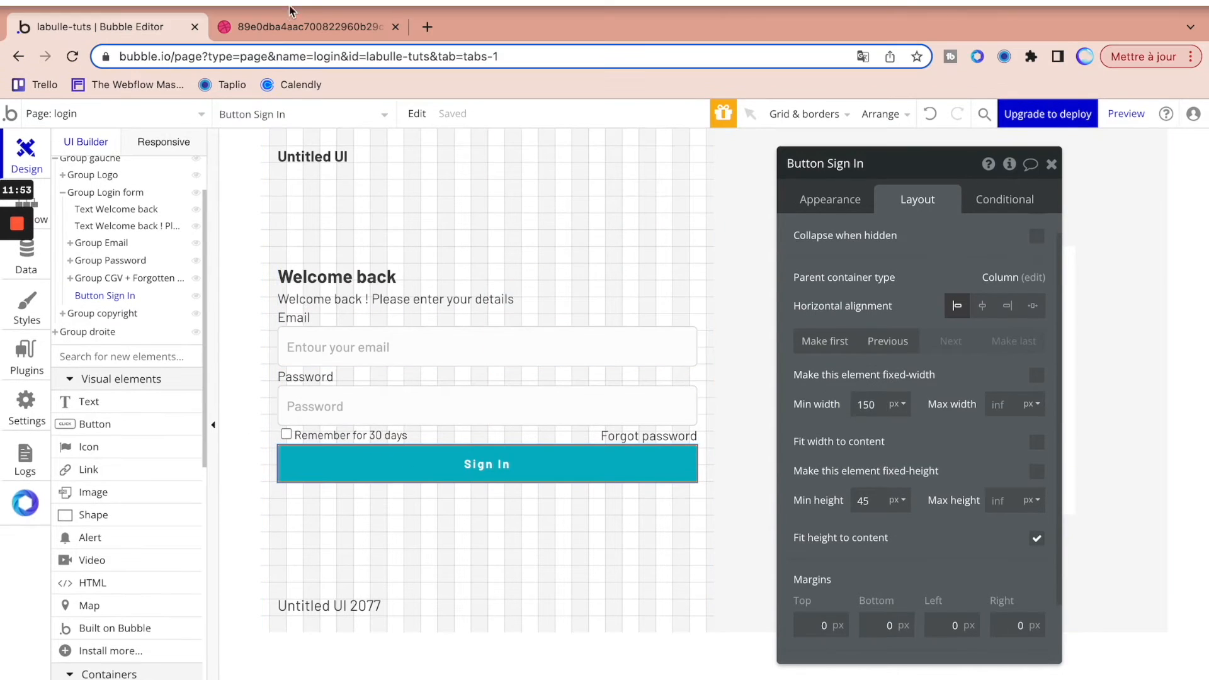
pyautogui.click(286, 24)
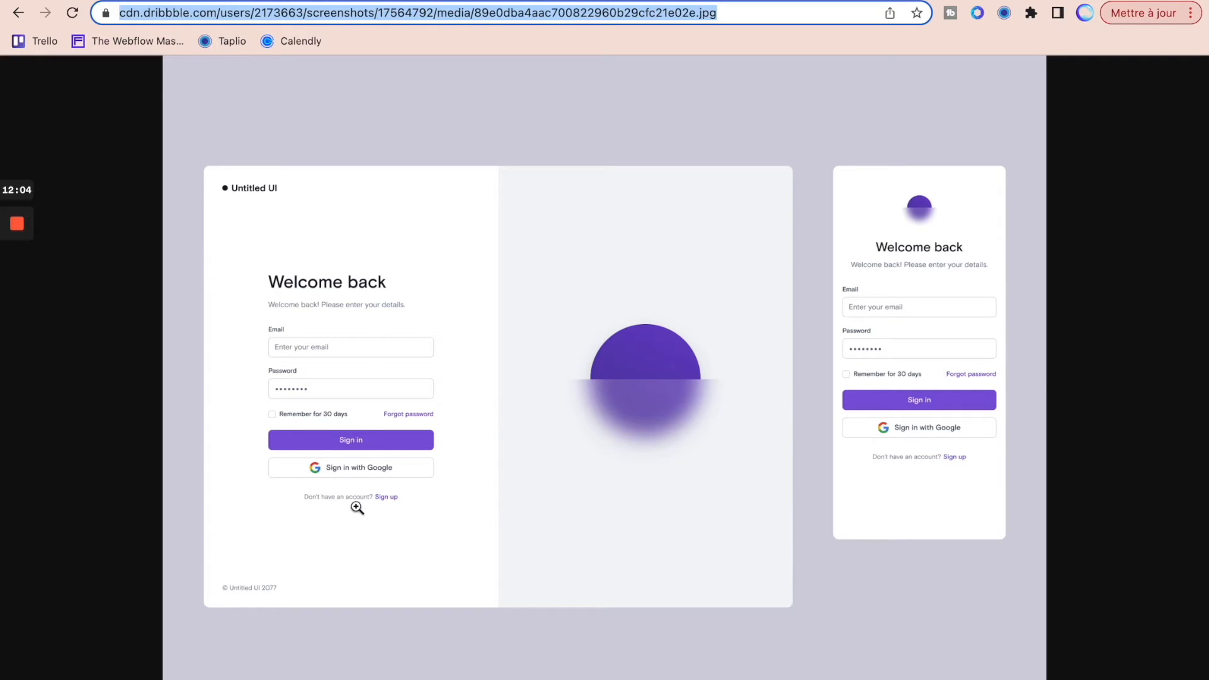
pyautogui.click(131, 0)
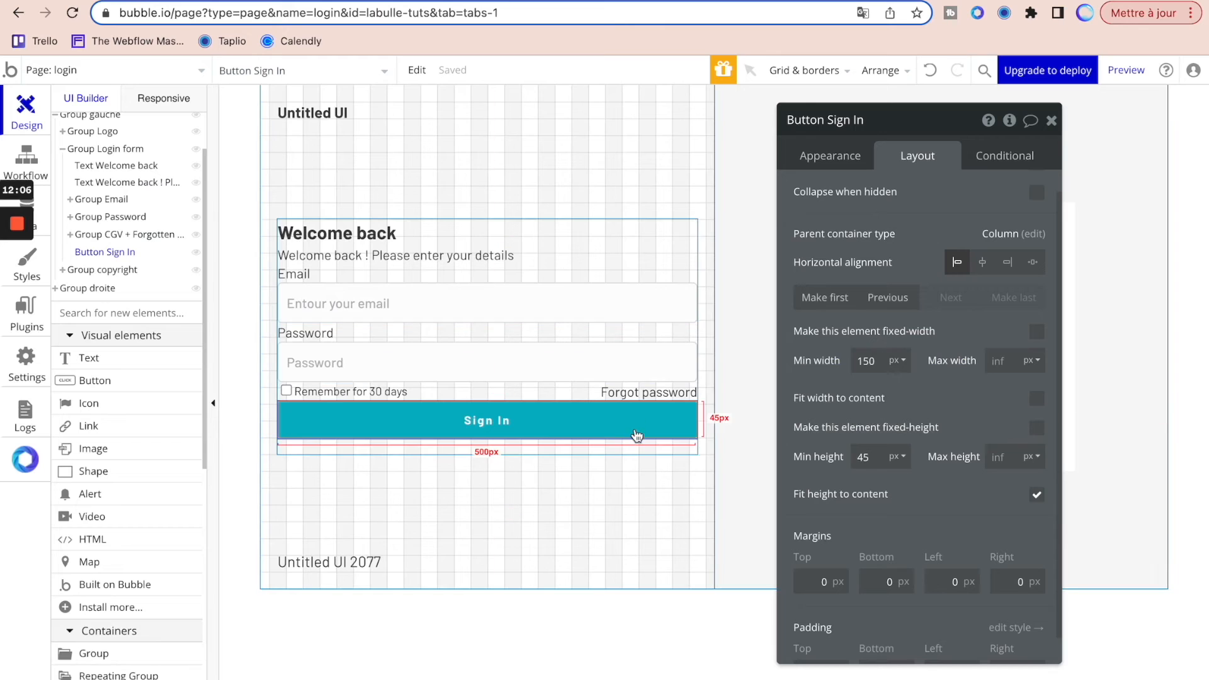
pyautogui.click(651, 395)
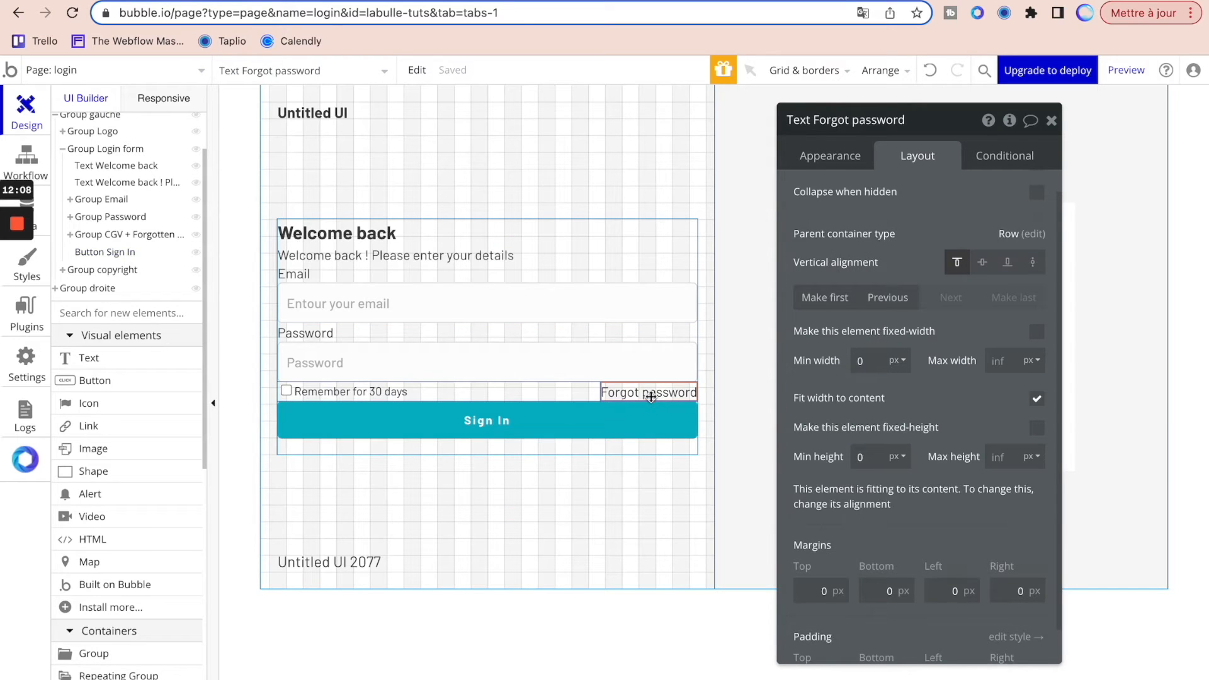
# - Paste a copy of the Forgot password text as the last element of Group Login form and reword it to "Don't have an account ? Sign Up"
pyautogui.click(445, 449)
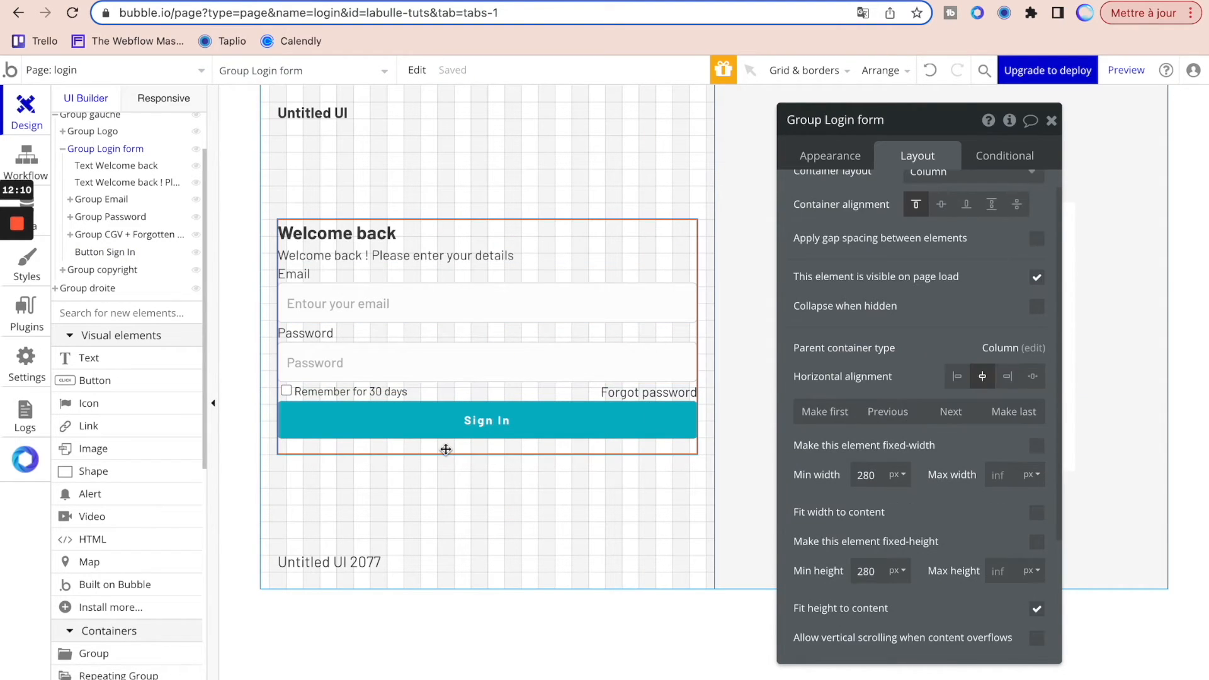
pyautogui.hotkey('ctrl', 'v')
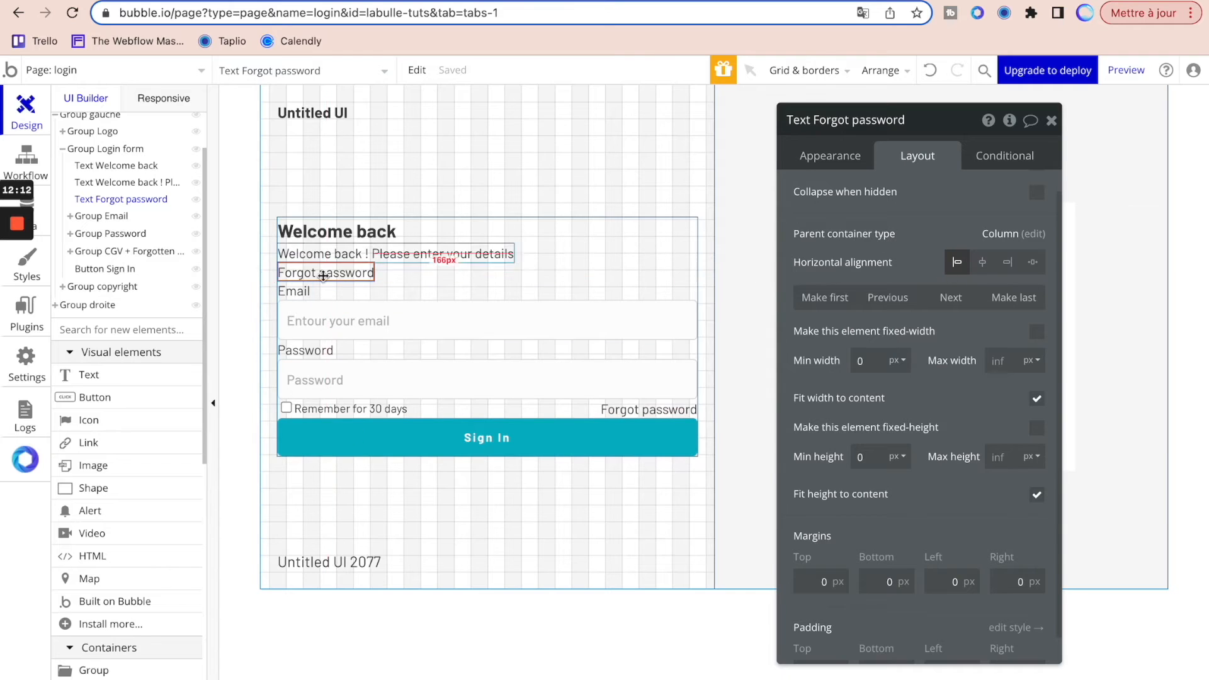
pyautogui.click(1016, 298)
pyautogui.click(852, 164)
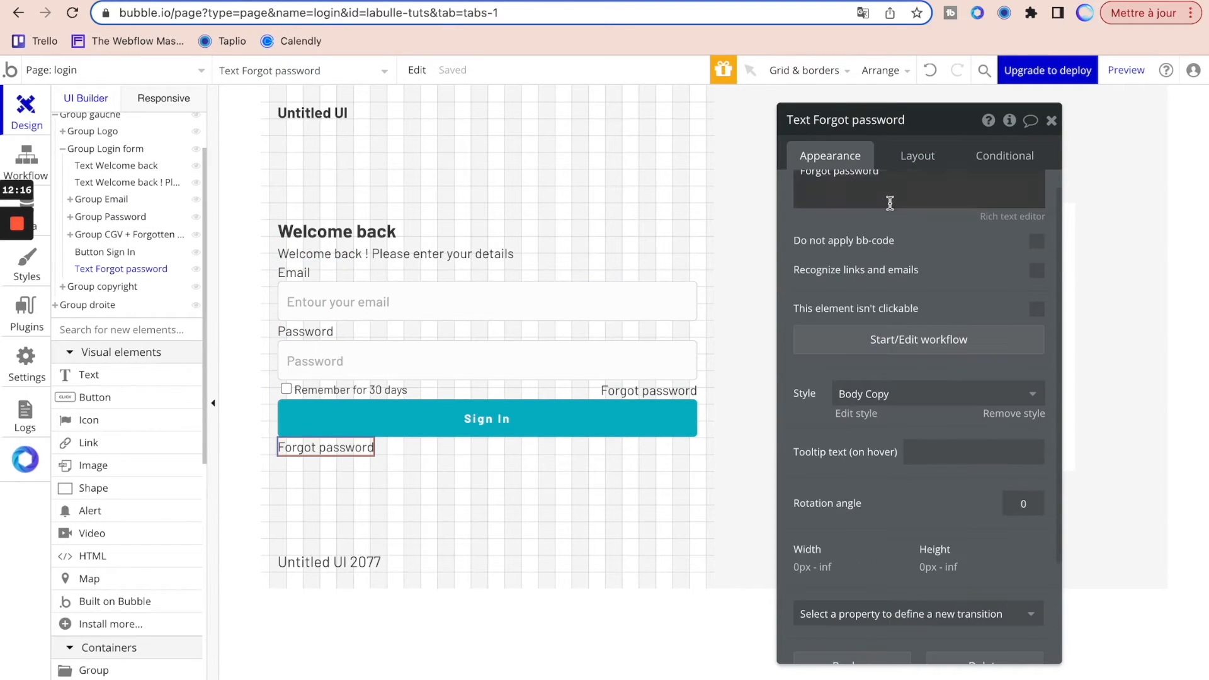
pyautogui.tripleClick(890, 202)
pyautogui.write("Don't have an account ? Sign Up")
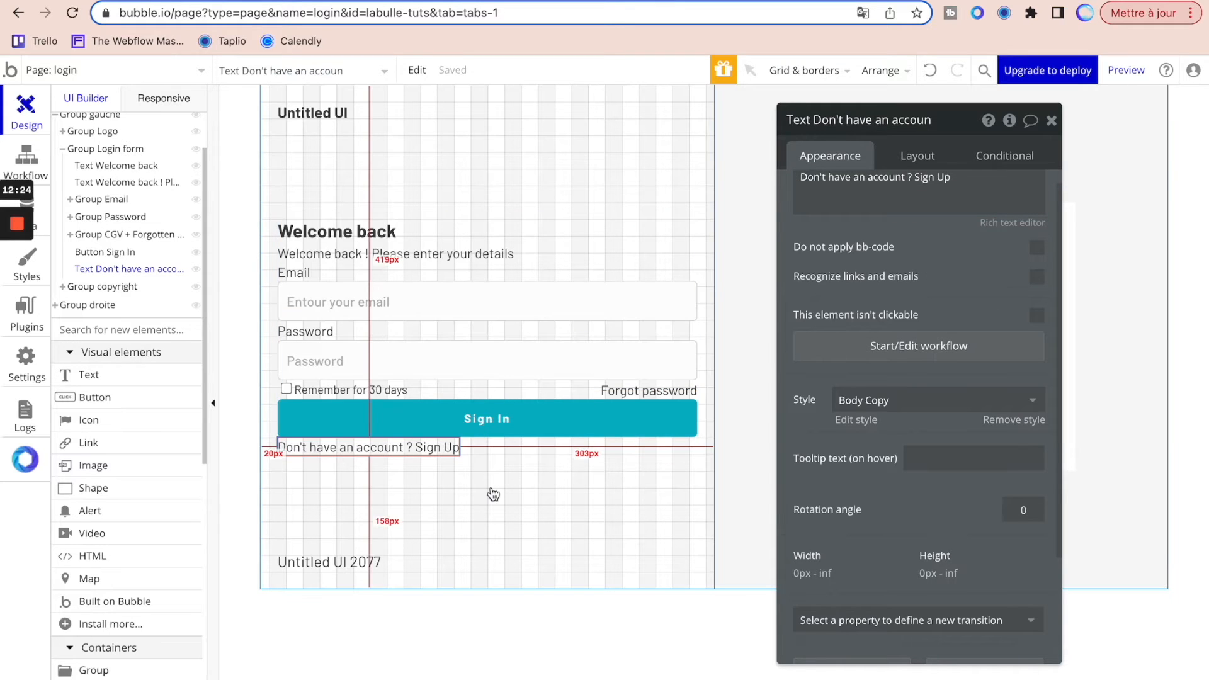
# - Apply gap spacing between the elements of Group Login form with a row gap of 20 px
pyautogui.click(571, 444)
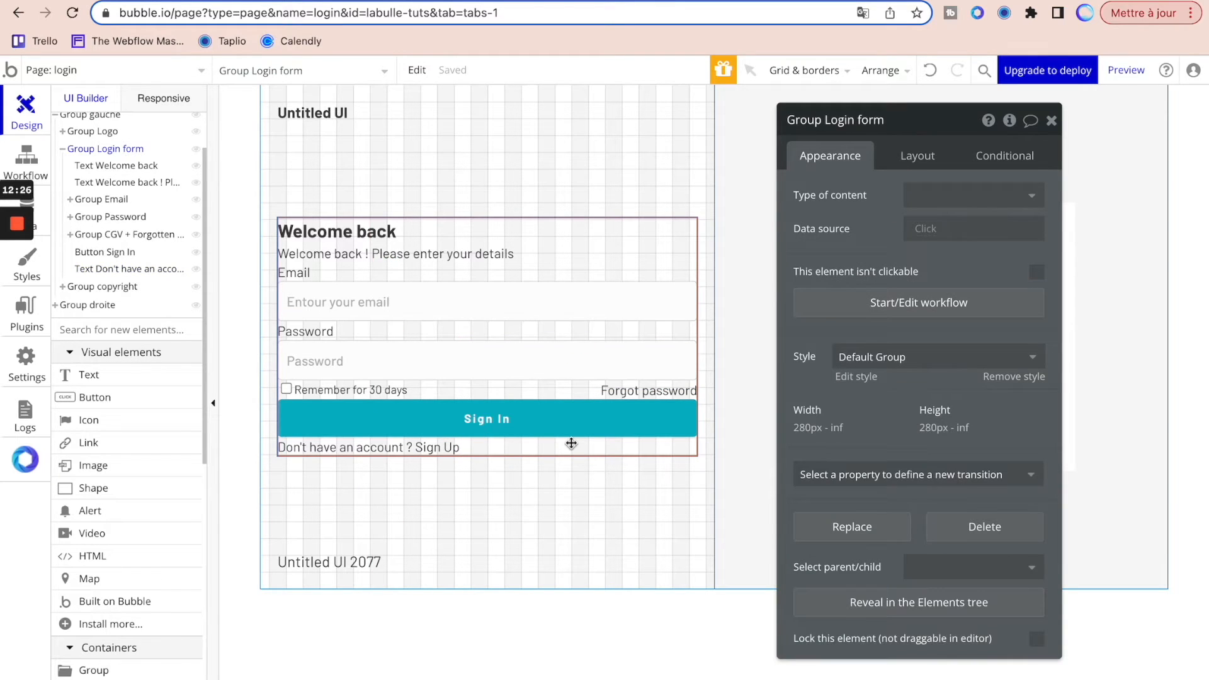
pyautogui.click(920, 165)
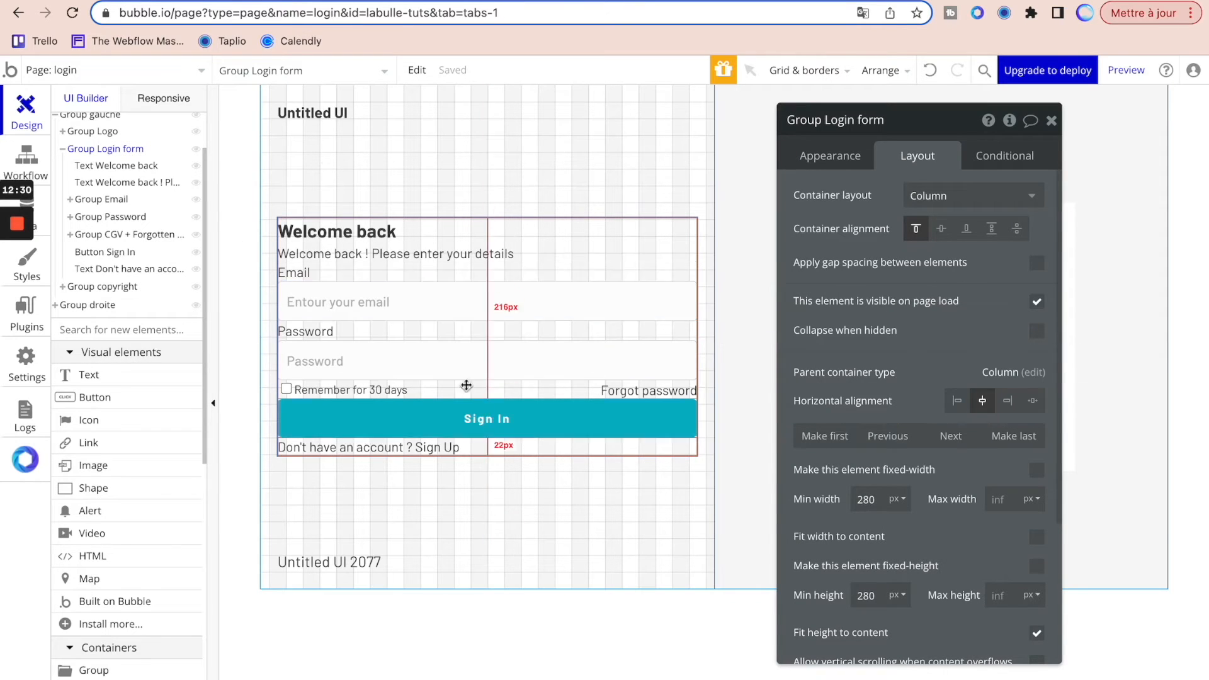
pyautogui.click(291, 1)
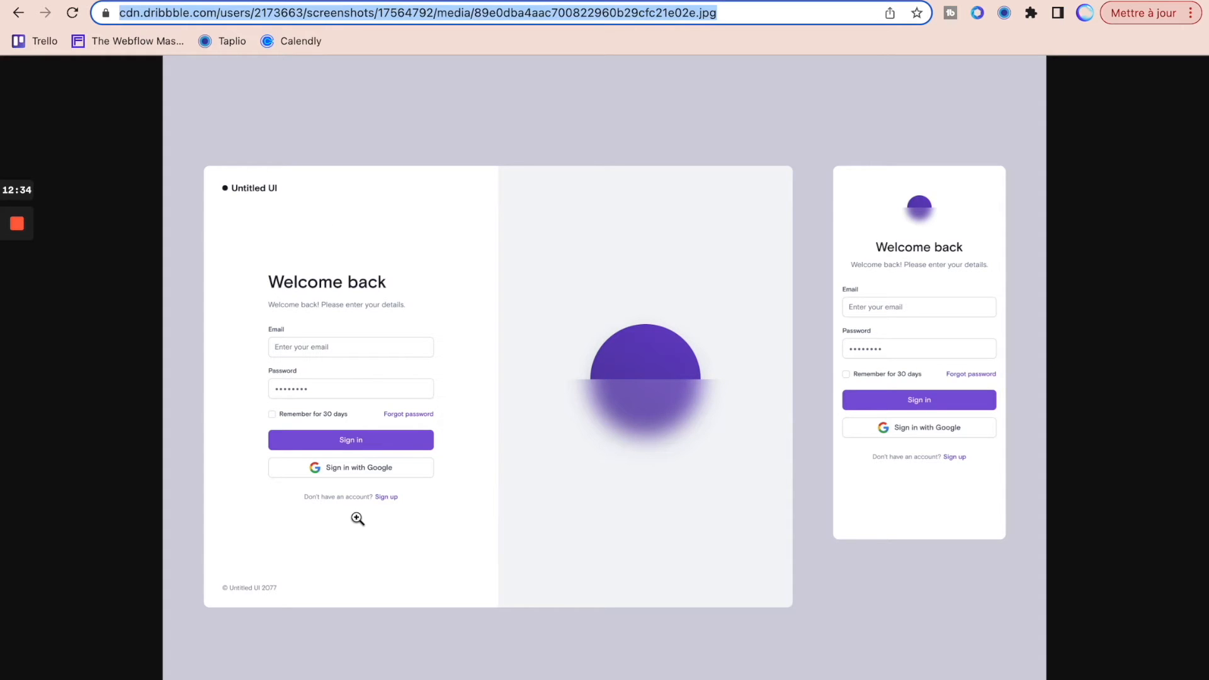
pyautogui.click(105, 3)
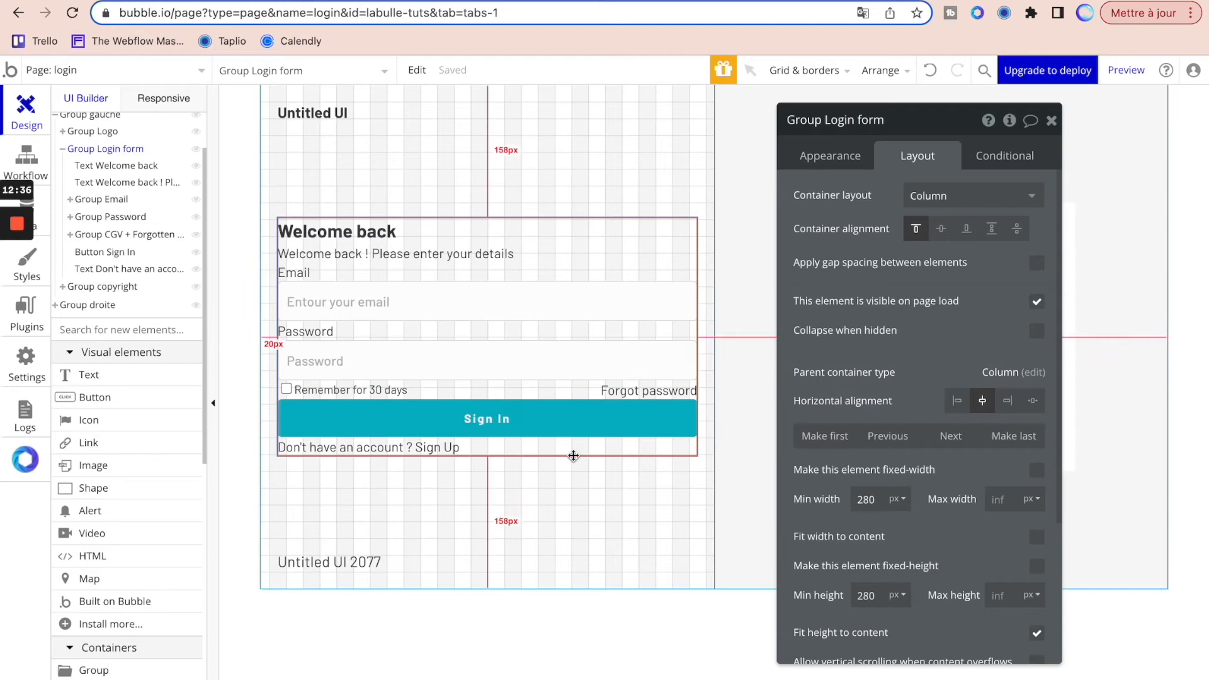
pyautogui.click(1035, 263)
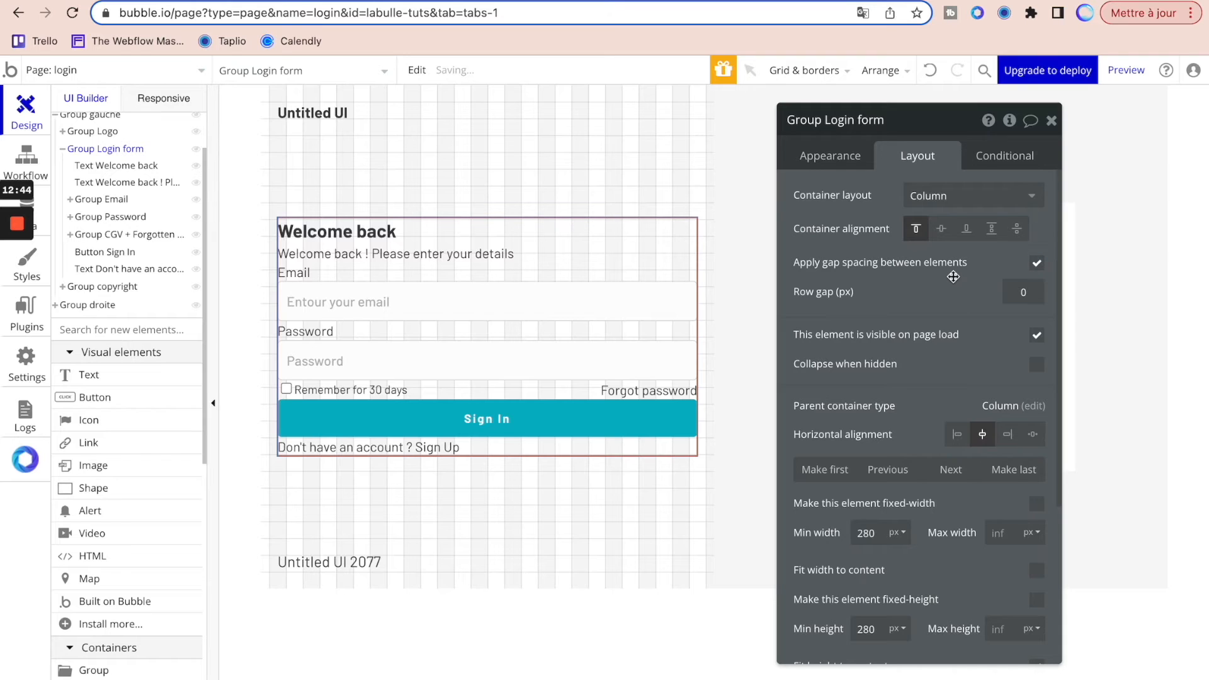
pyautogui.click(1021, 291)
pyautogui.write('2')
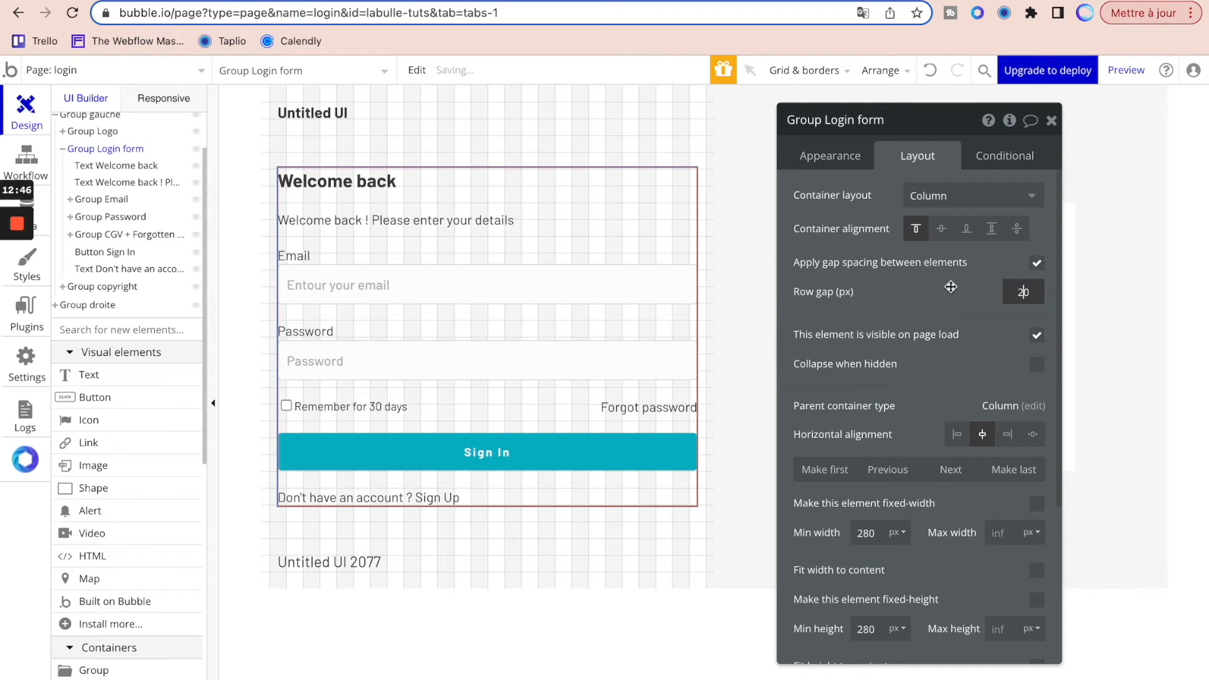
pyautogui.click(757, 393)
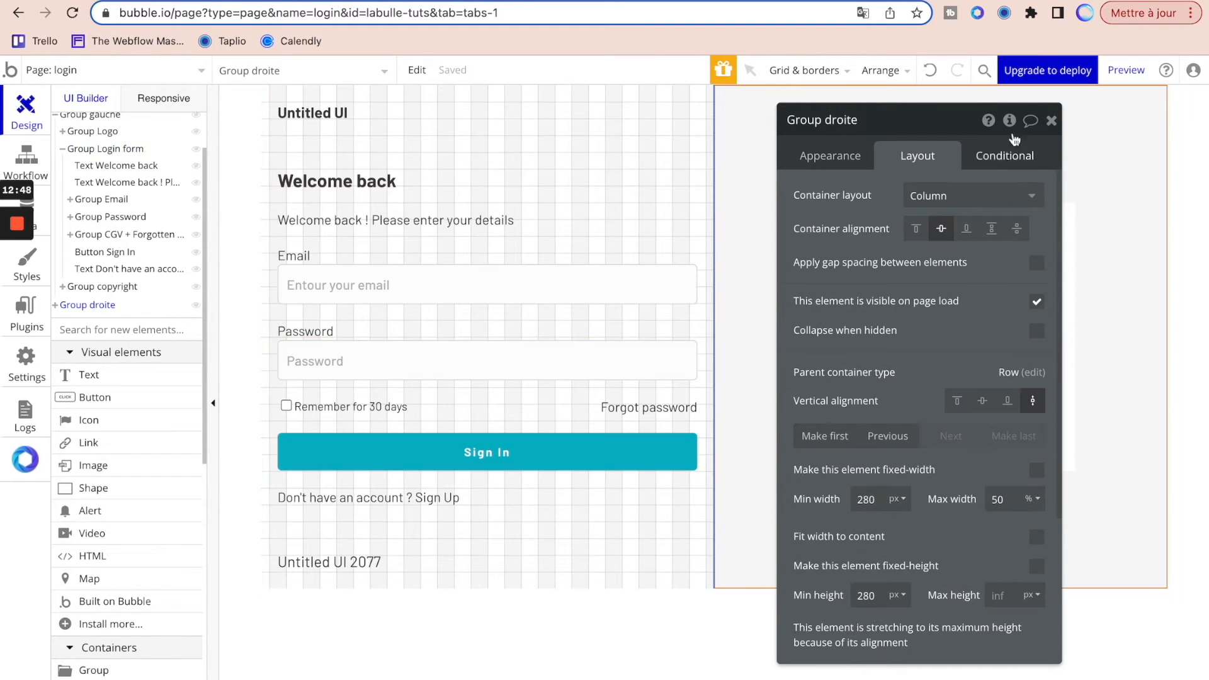
pyautogui.click(1050, 120)
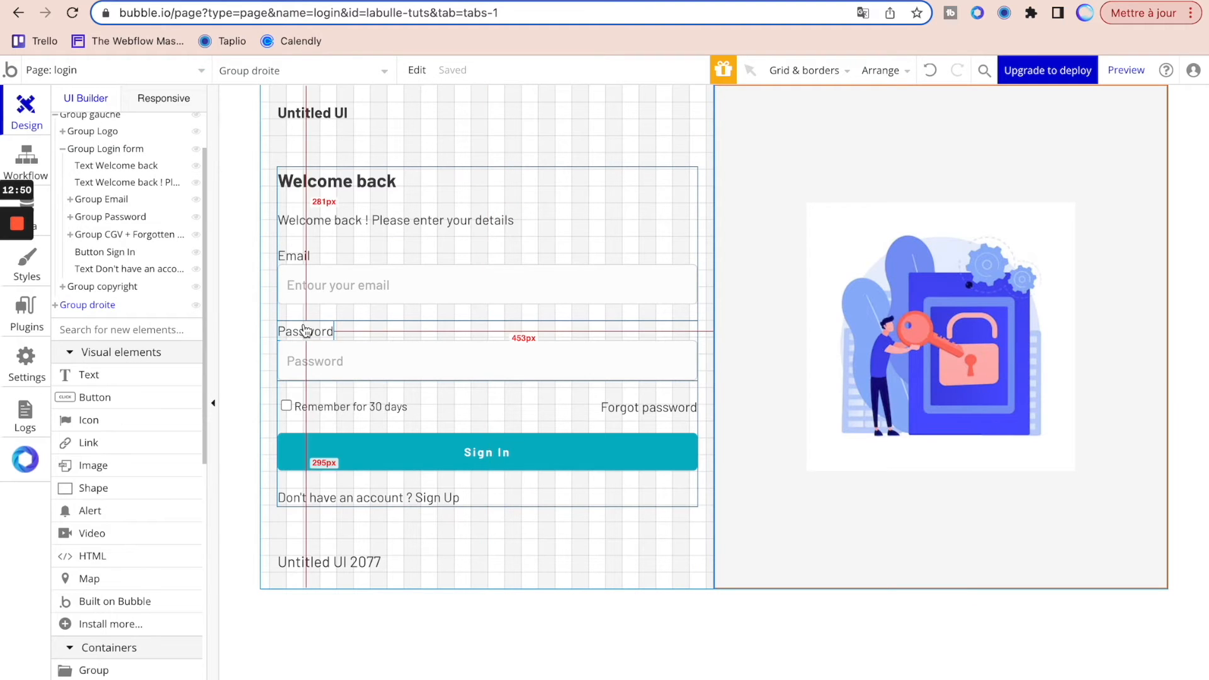
# - Compare the form with the reference mockup and set the max width of Group Login form to 60 %
pyautogui.click(346, 328)
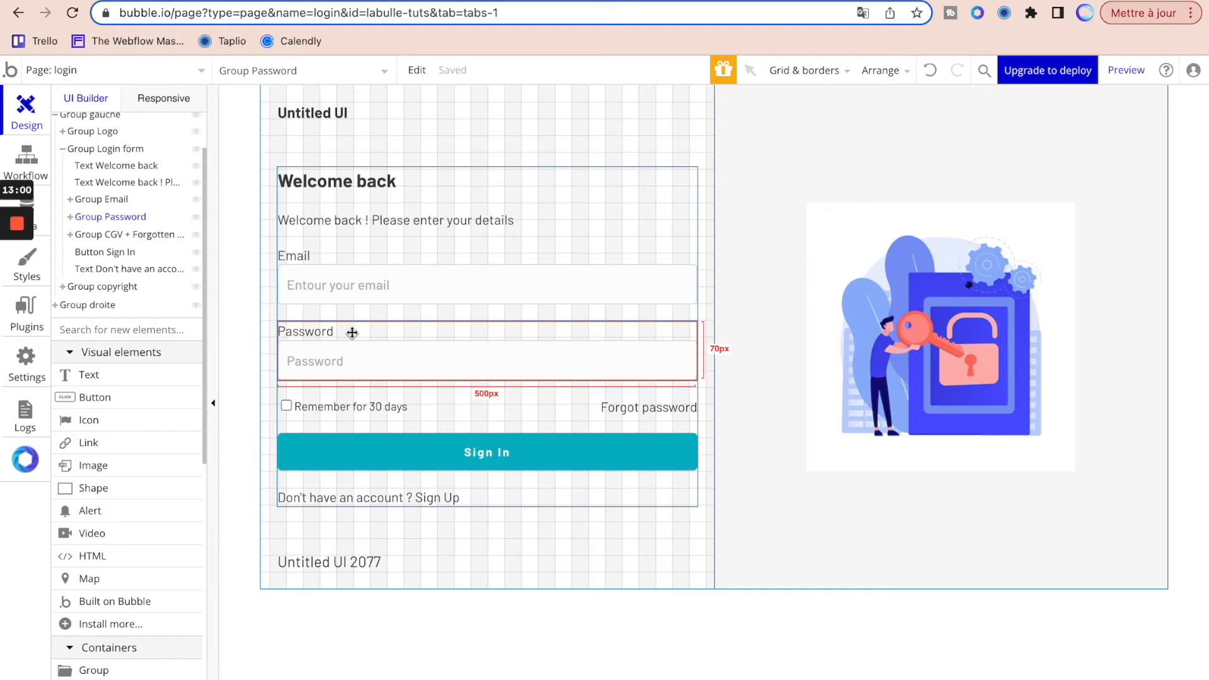
pyautogui.click(664, 204)
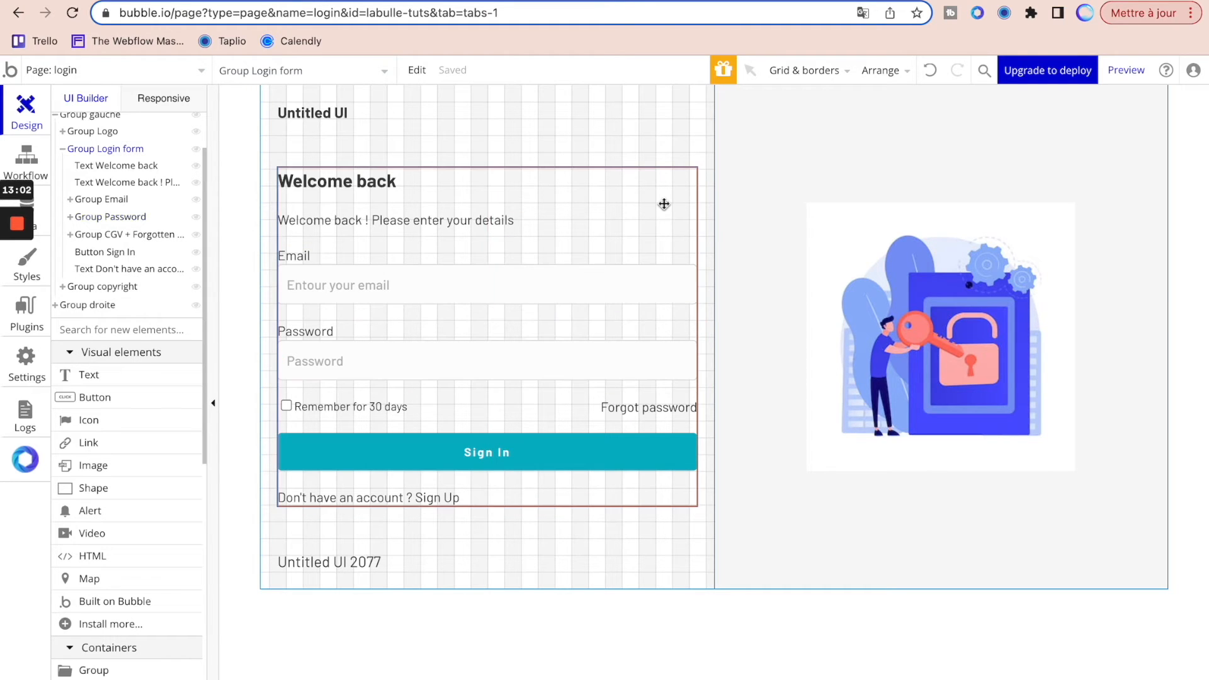
pyautogui.click(323, 2)
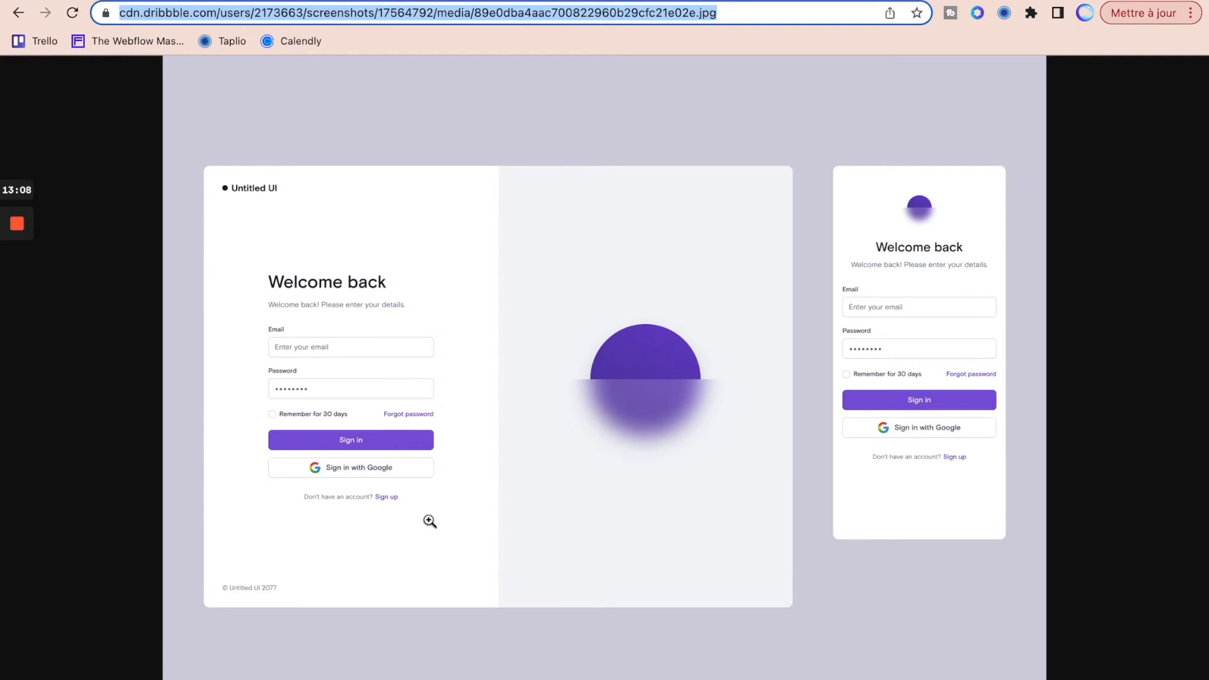
pyautogui.click(162, 3)
pyautogui.doubleClick(651, 187)
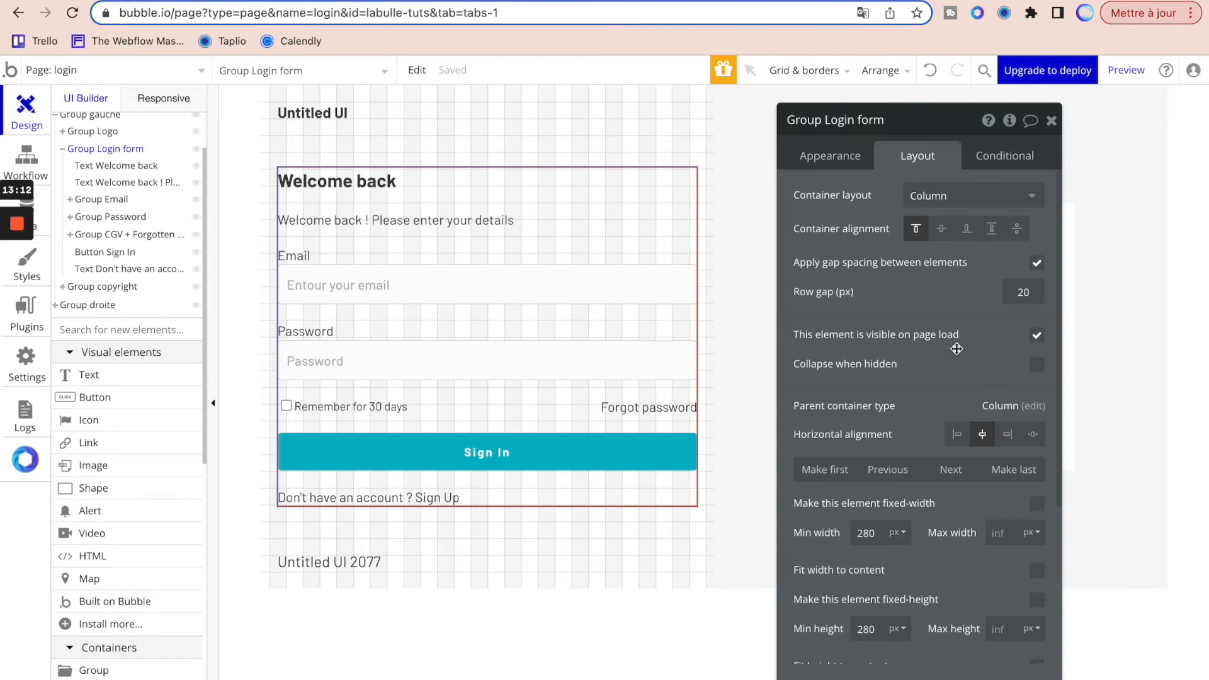
pyautogui.click(705, 157)
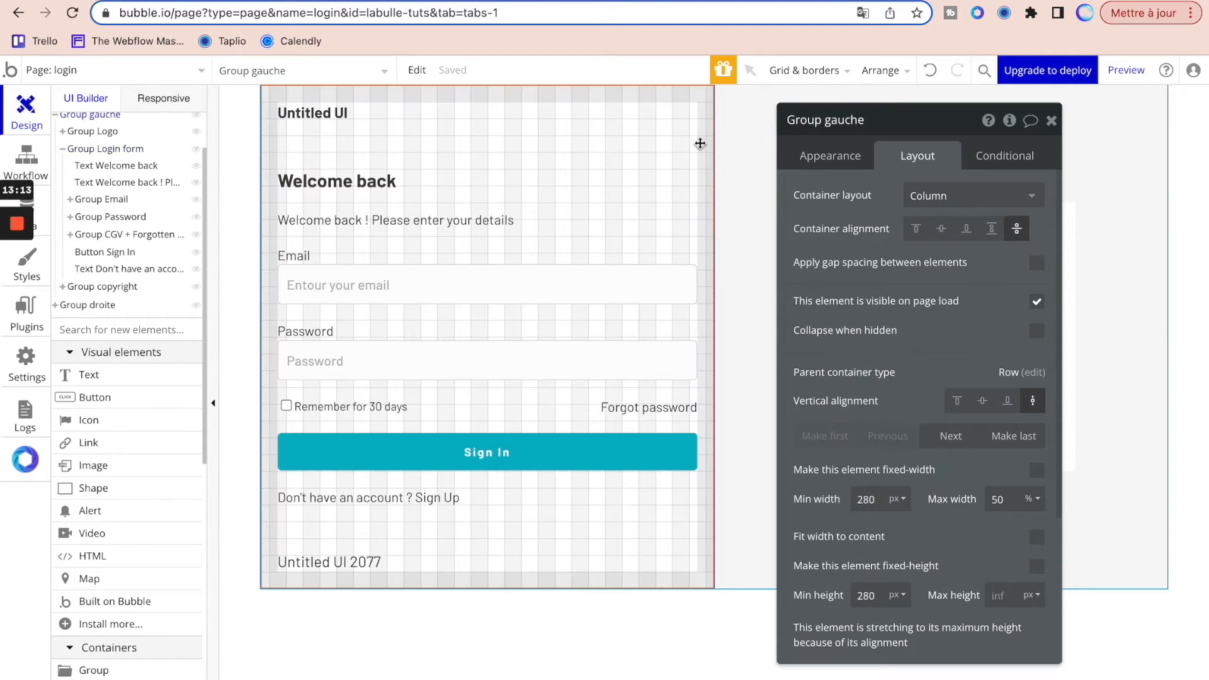
pyautogui.click(682, 196)
pyautogui.scroll(-3, 1010, 441)
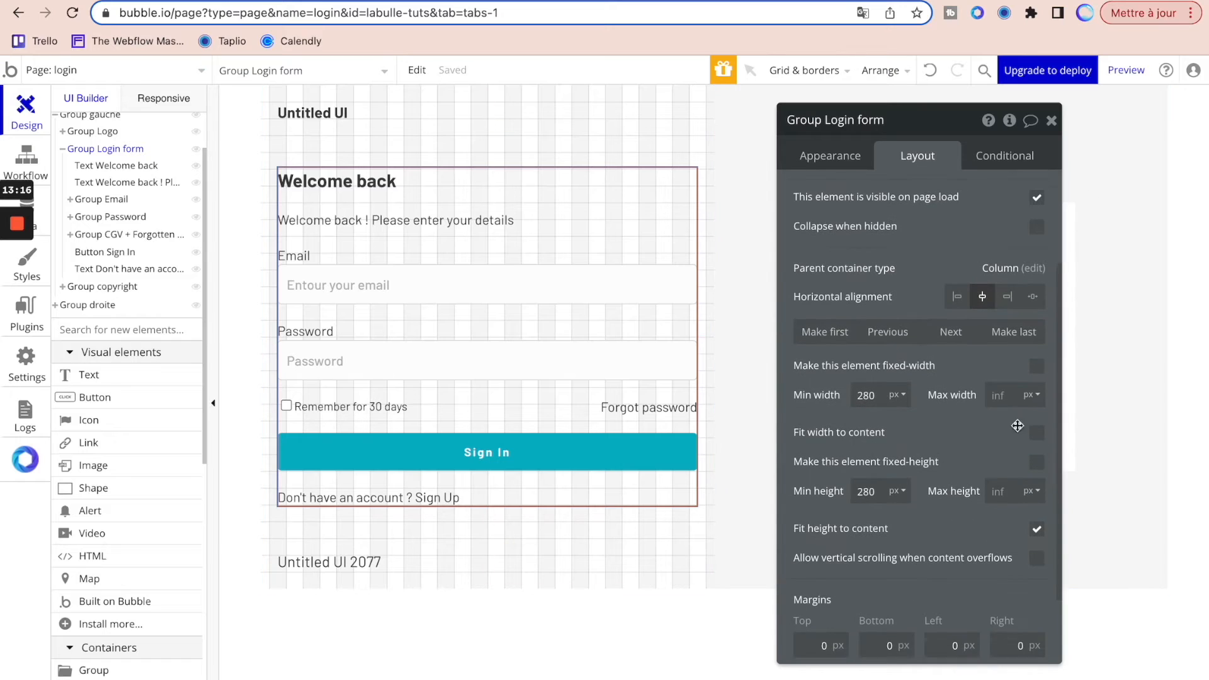
pyautogui.click(1035, 396)
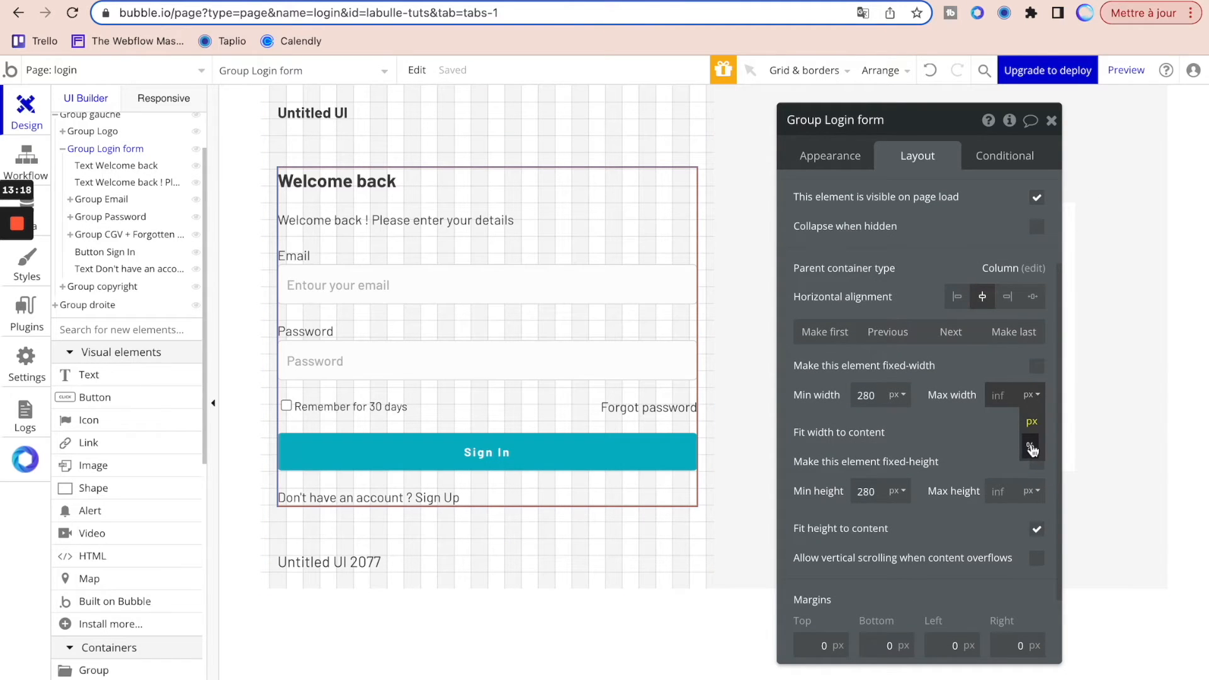
pyautogui.click(1030, 447)
pyautogui.doubleClick(1002, 394)
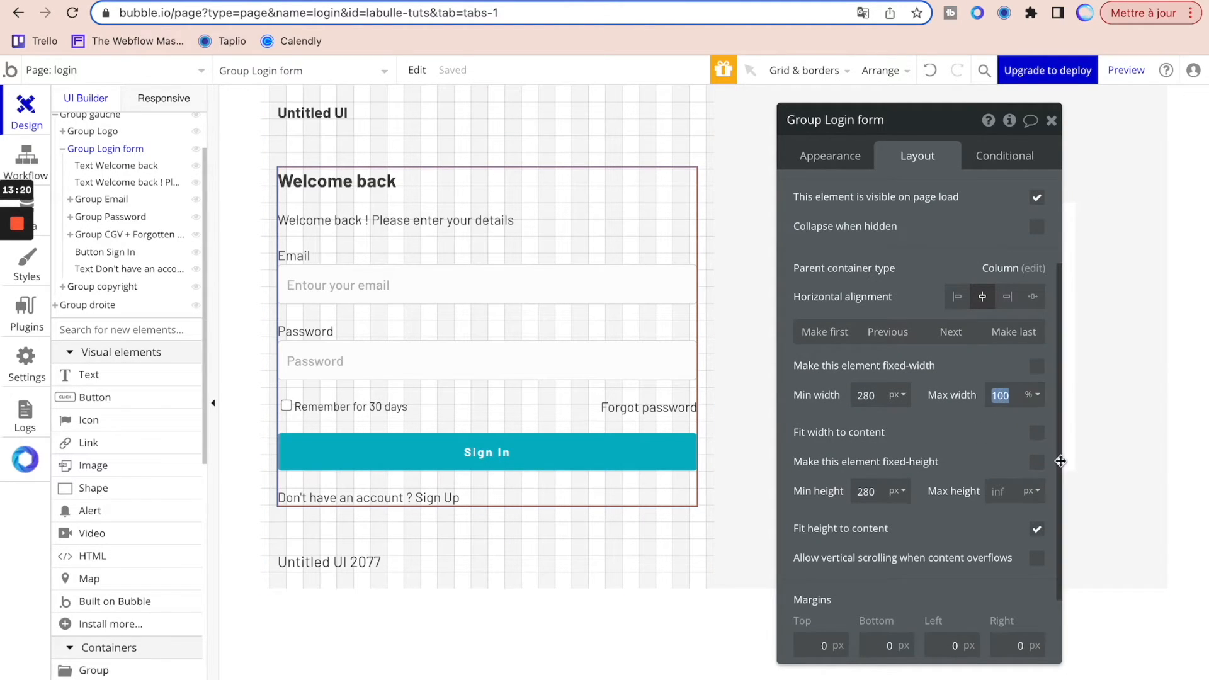
pyautogui.write('60')
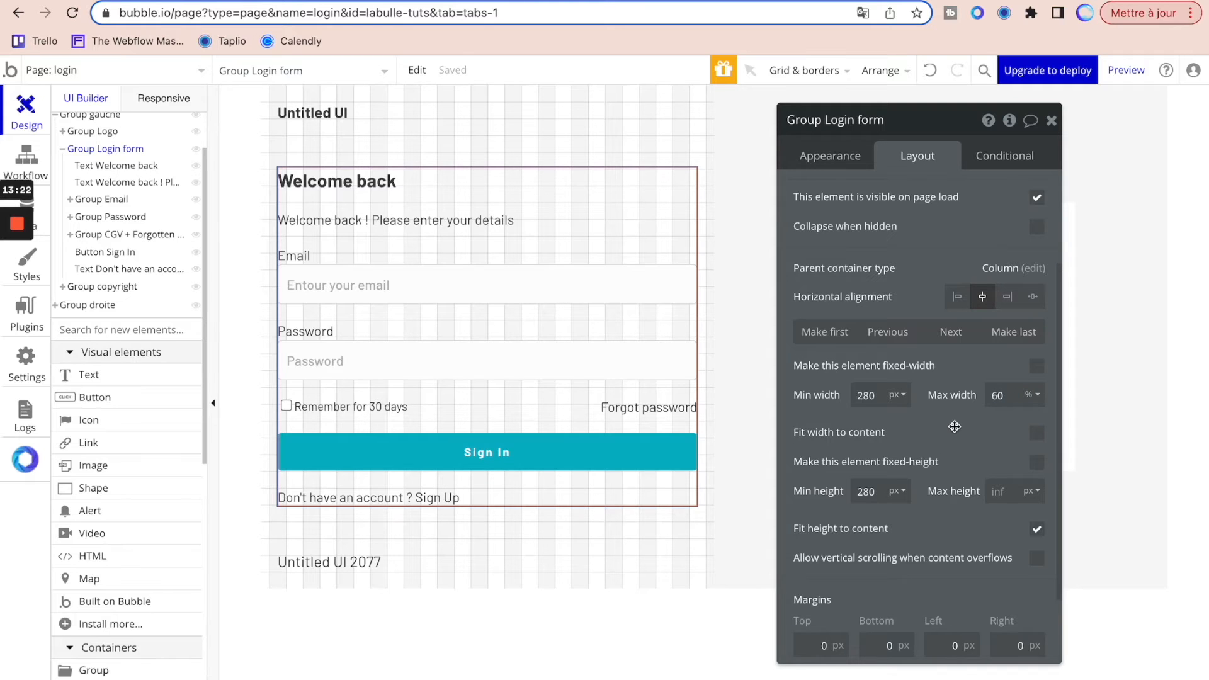
pyautogui.click(725, 338)
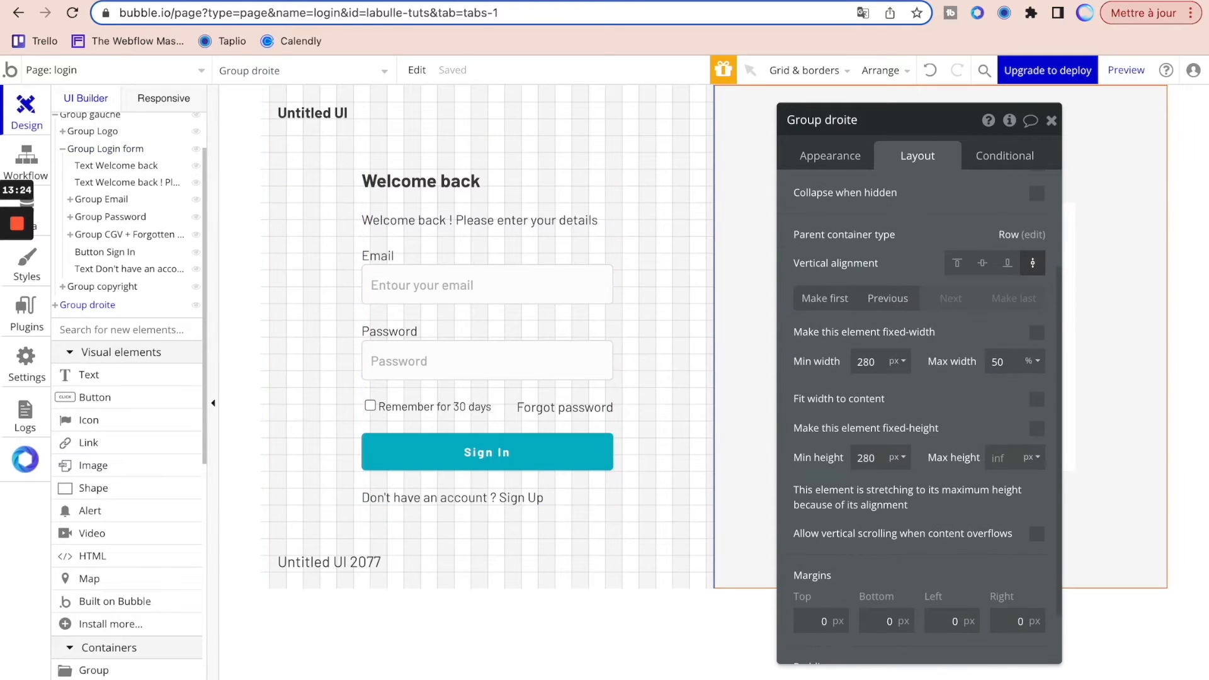
# - Check the reference mockup again and set the max width of Group Login form to 70 %
pyautogui.click(678, 272)
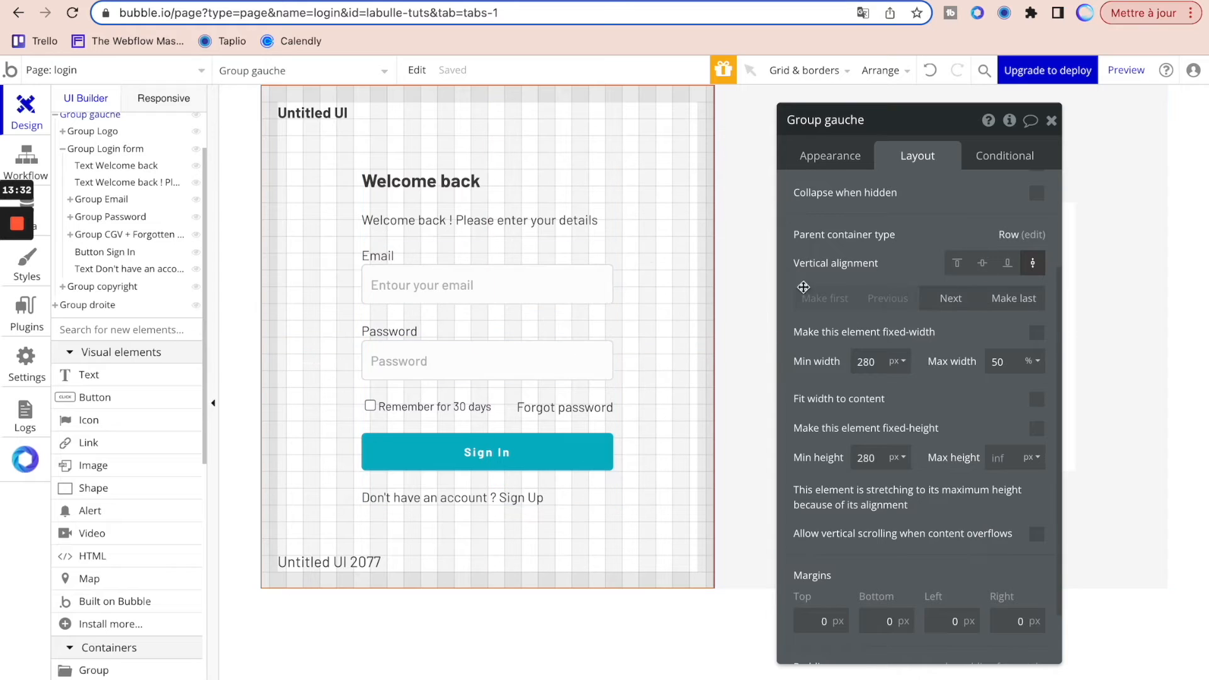
pyautogui.click(543, 238)
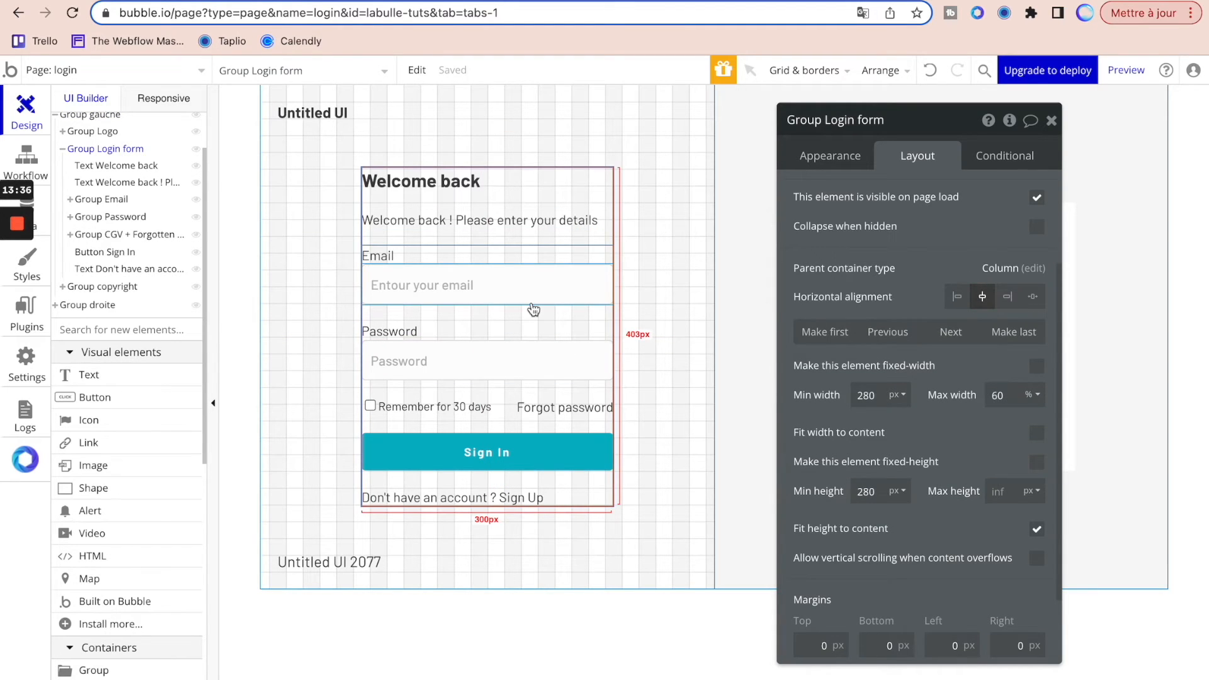
pyautogui.click(428, 1)
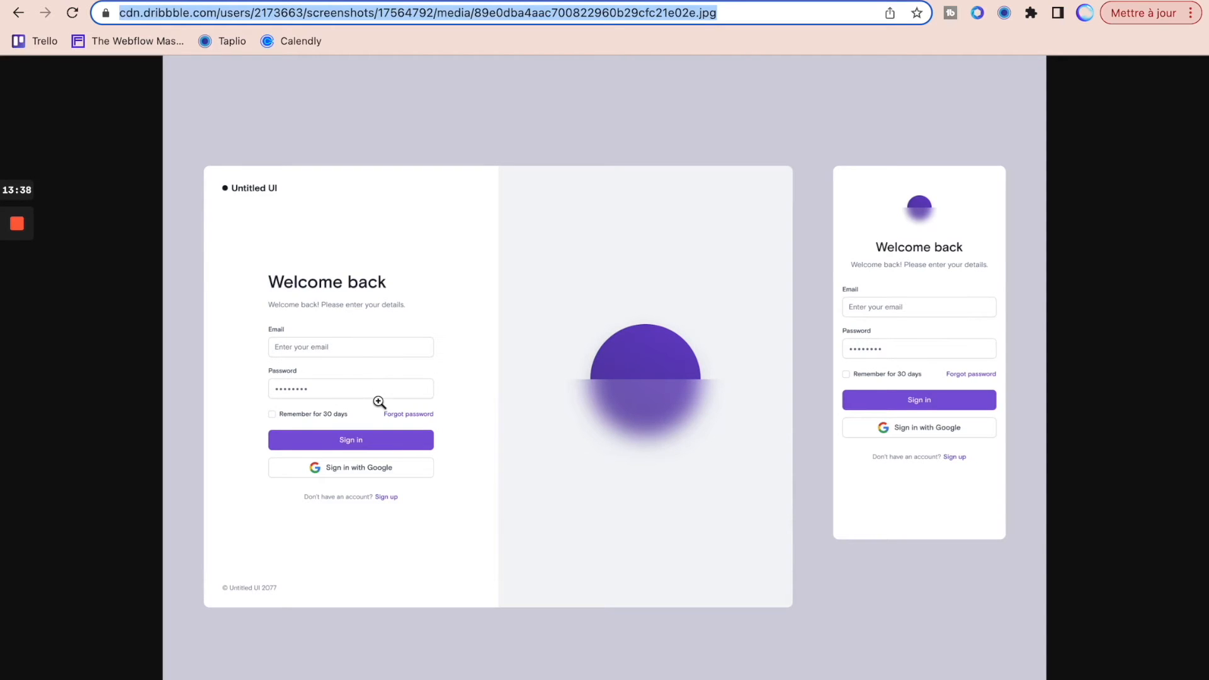
pyautogui.click(145, 1)
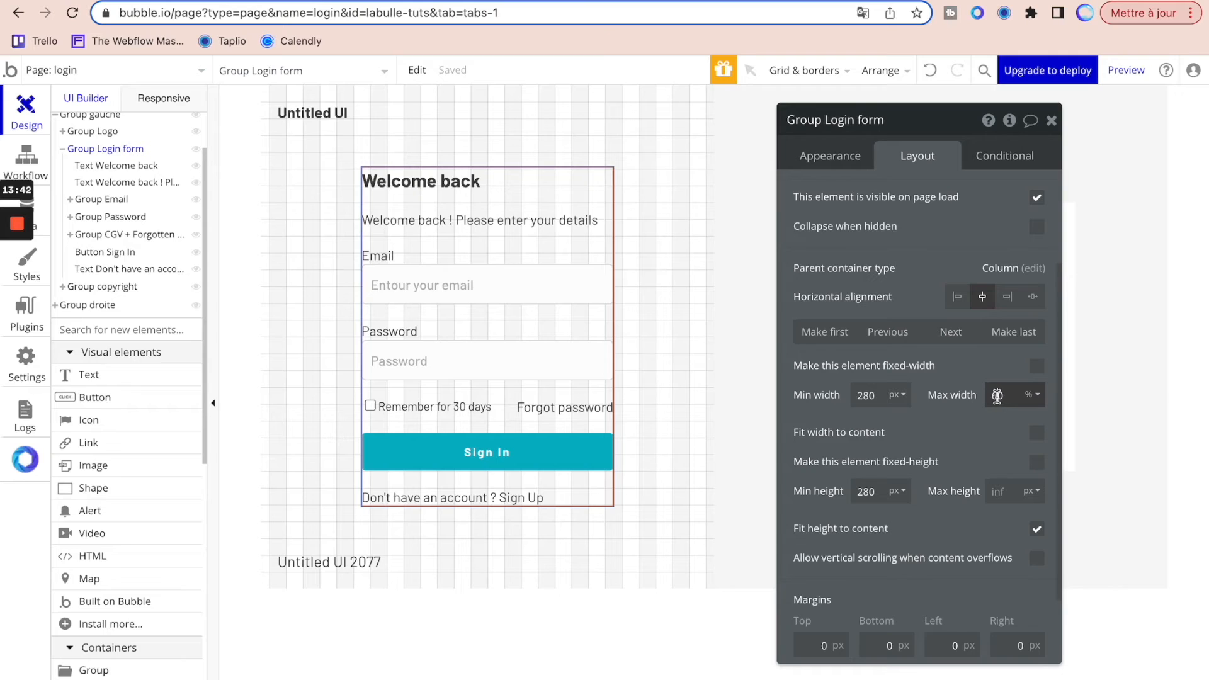
pyautogui.write('7')
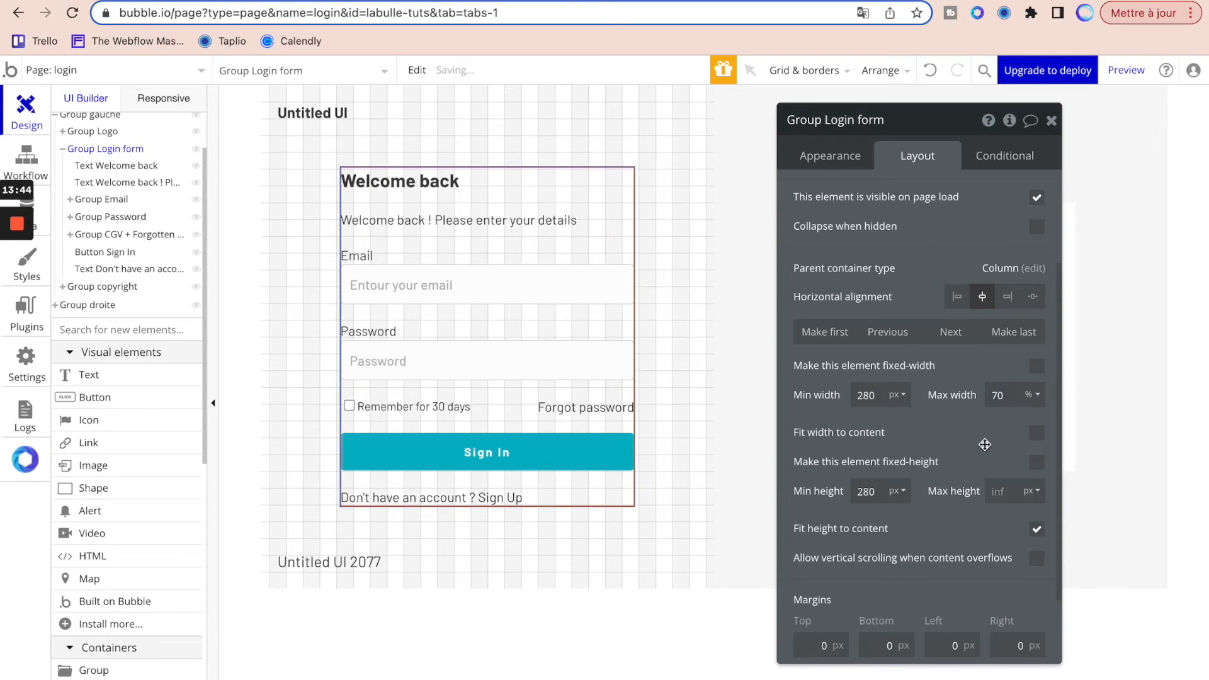
pyautogui.click(724, 334)
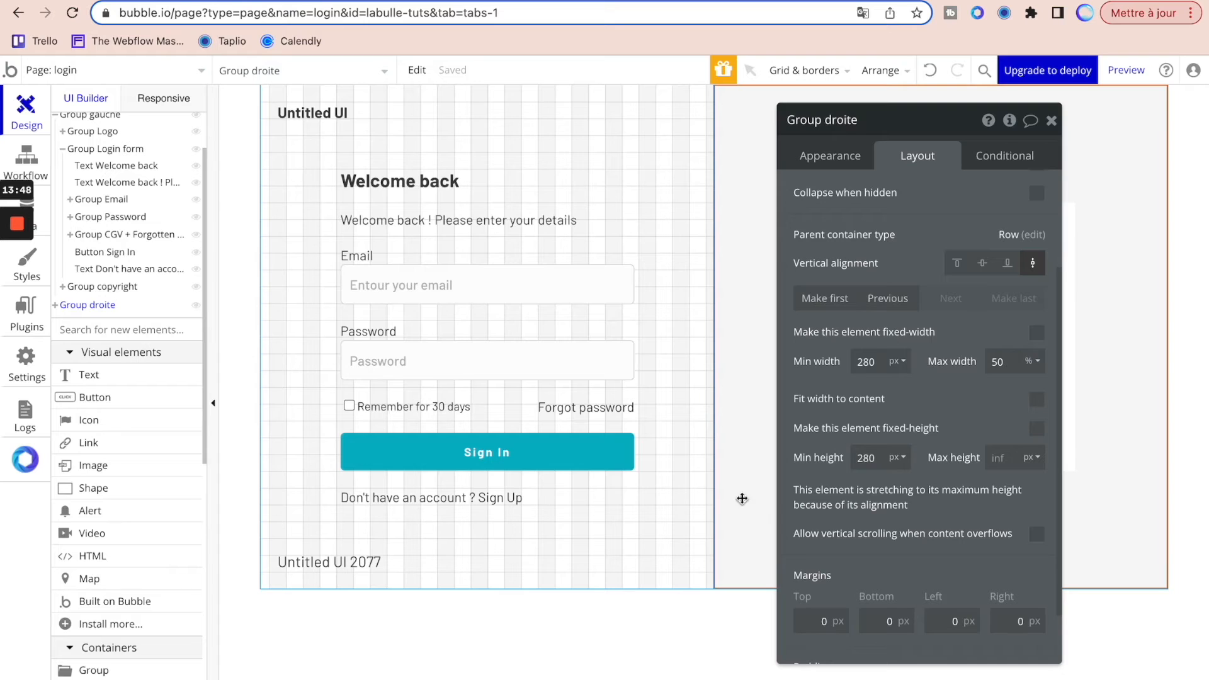
# - Correct the placeholder of the Email input to "Enter your email"
pyautogui.click(418, 281)
pyautogui.doubleClick(464, 280)
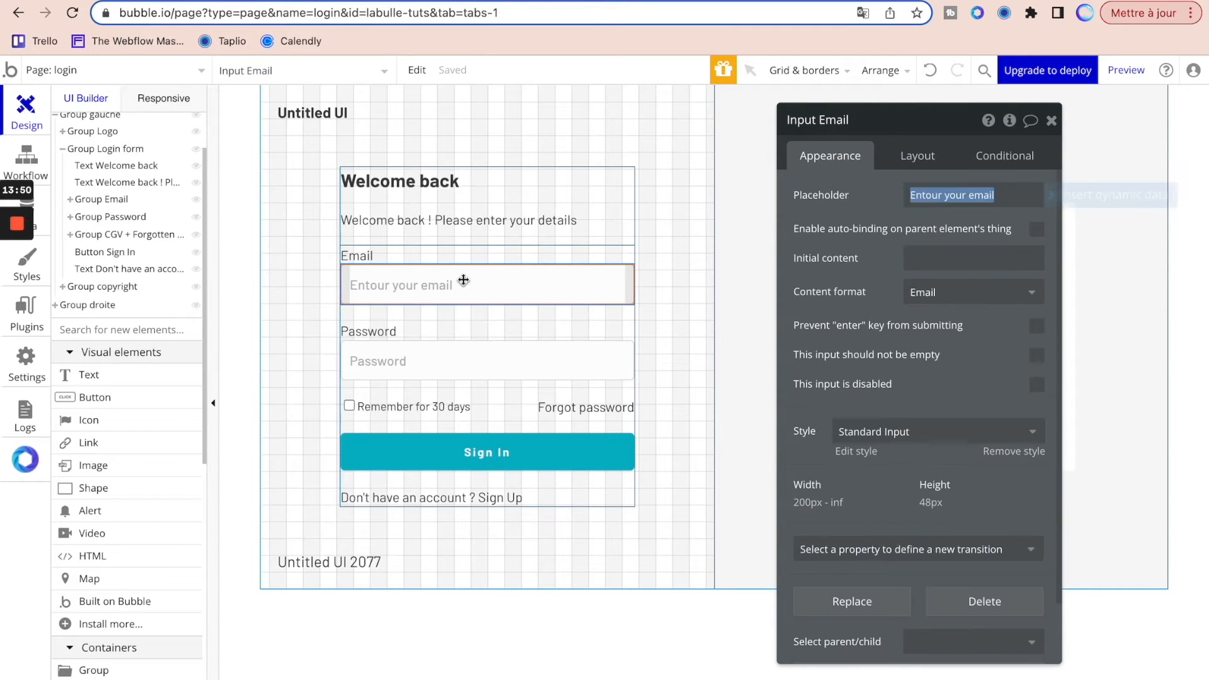
pyautogui.click(929, 195)
pyautogui.press('BackSpace')
pyautogui.press('BackSpace')
pyautogui.press('BackSpace')
pyautogui.write('er')
# - Check the reference mockup's colors and remove the predefined style from the Sign In button
pyautogui.click(612, 407)
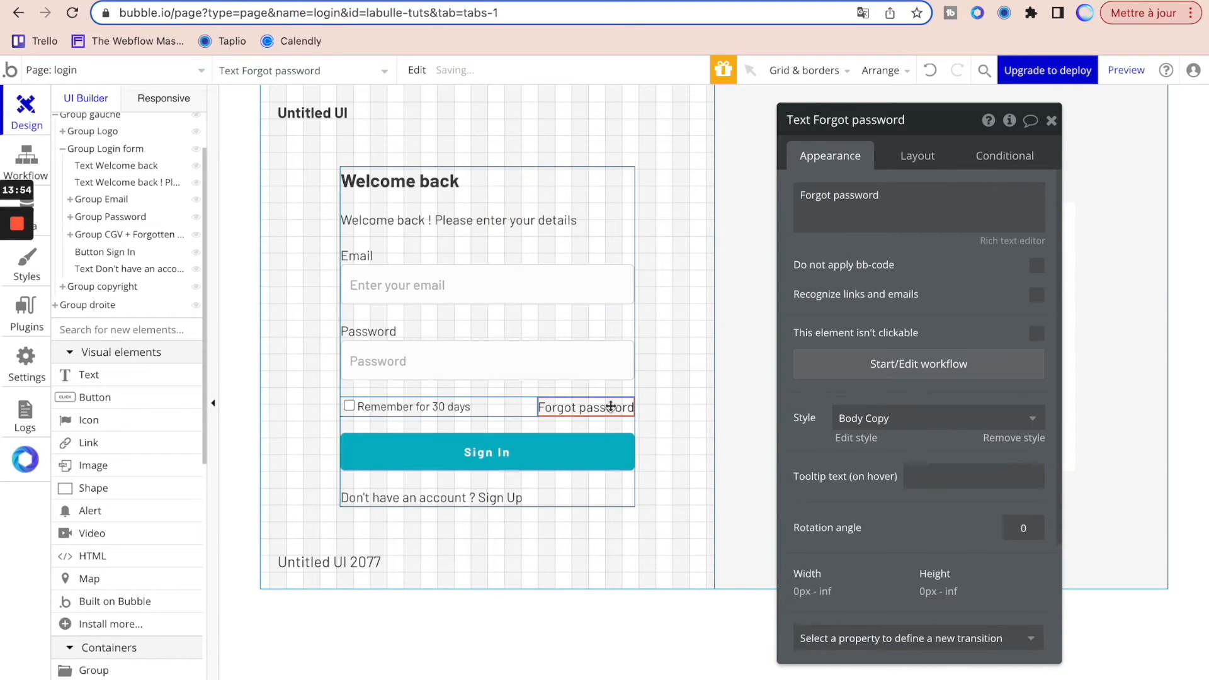
pyautogui.click(301, 1)
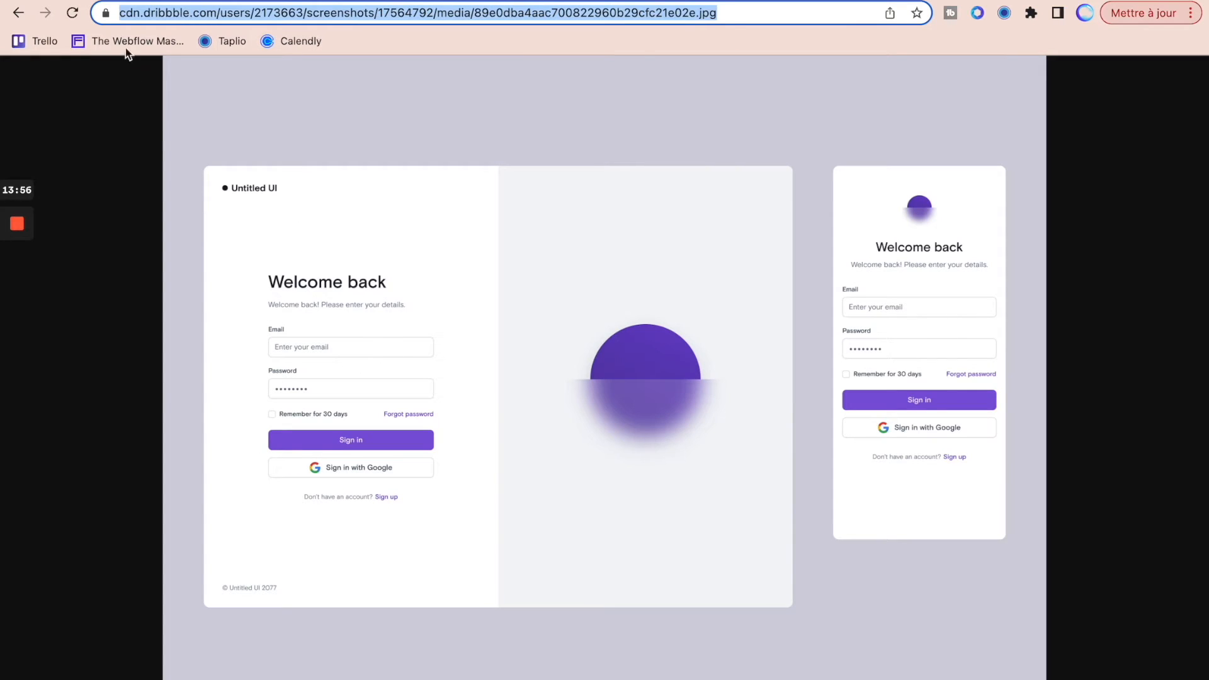
pyautogui.click(143, 1)
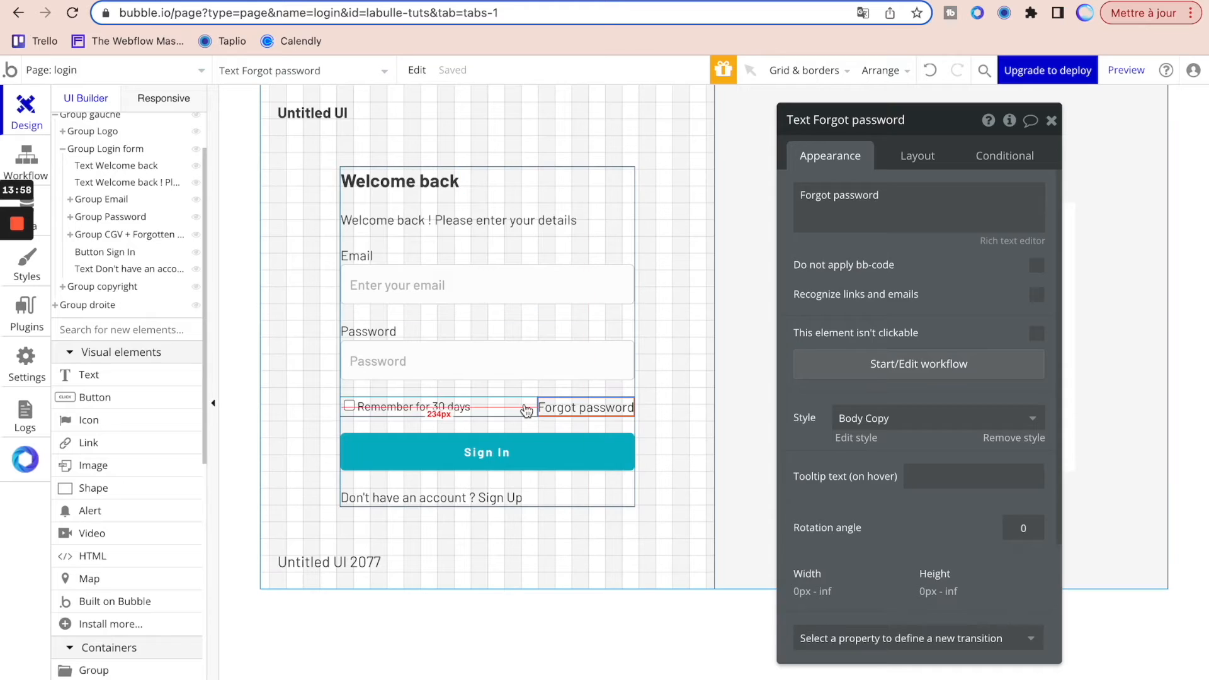
pyautogui.click(525, 441)
pyautogui.click(1013, 343)
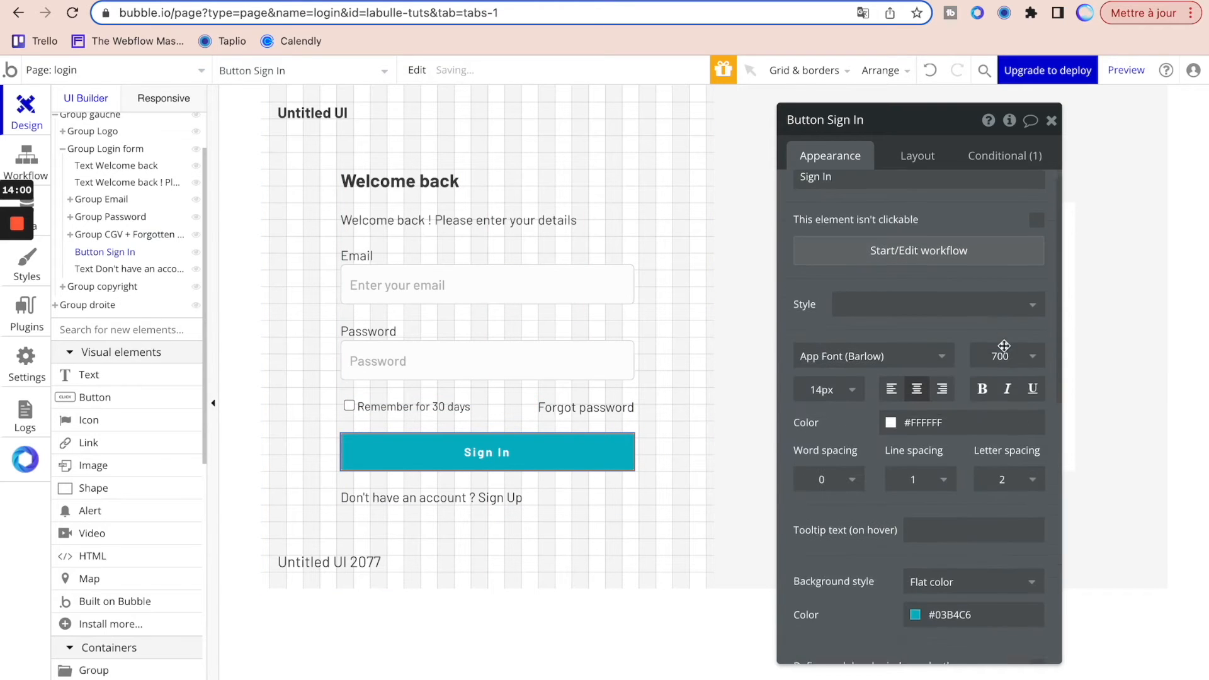
# - Try a purple shade on the Sign In button's text, copy its color code, and restore the text to white #FFFFFF
pyautogui.click(911, 360)
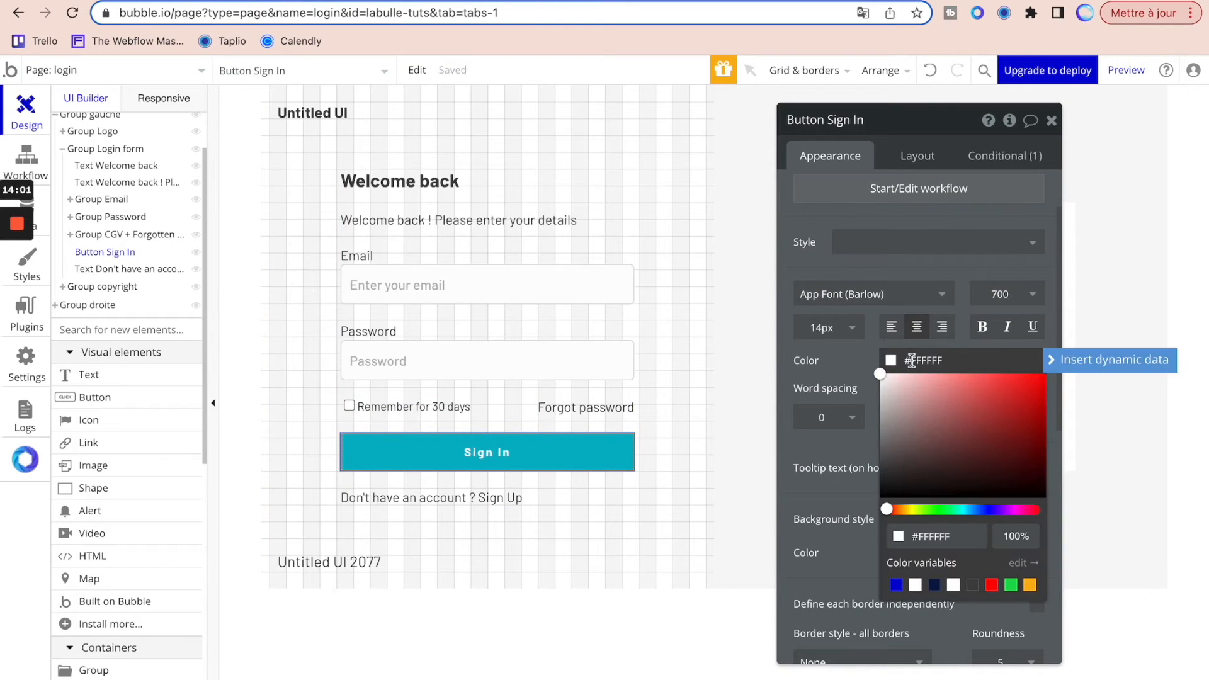
pyautogui.click(1009, 509)
pyautogui.click(956, 384)
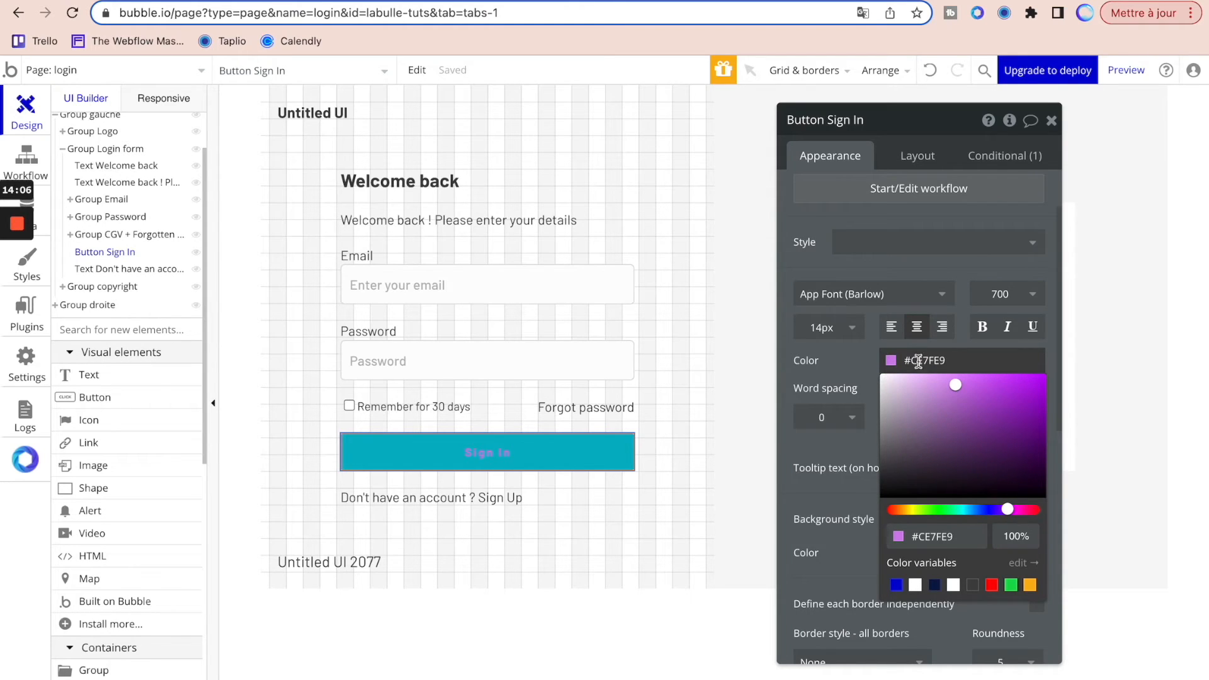
pyautogui.doubleClick(925, 360)
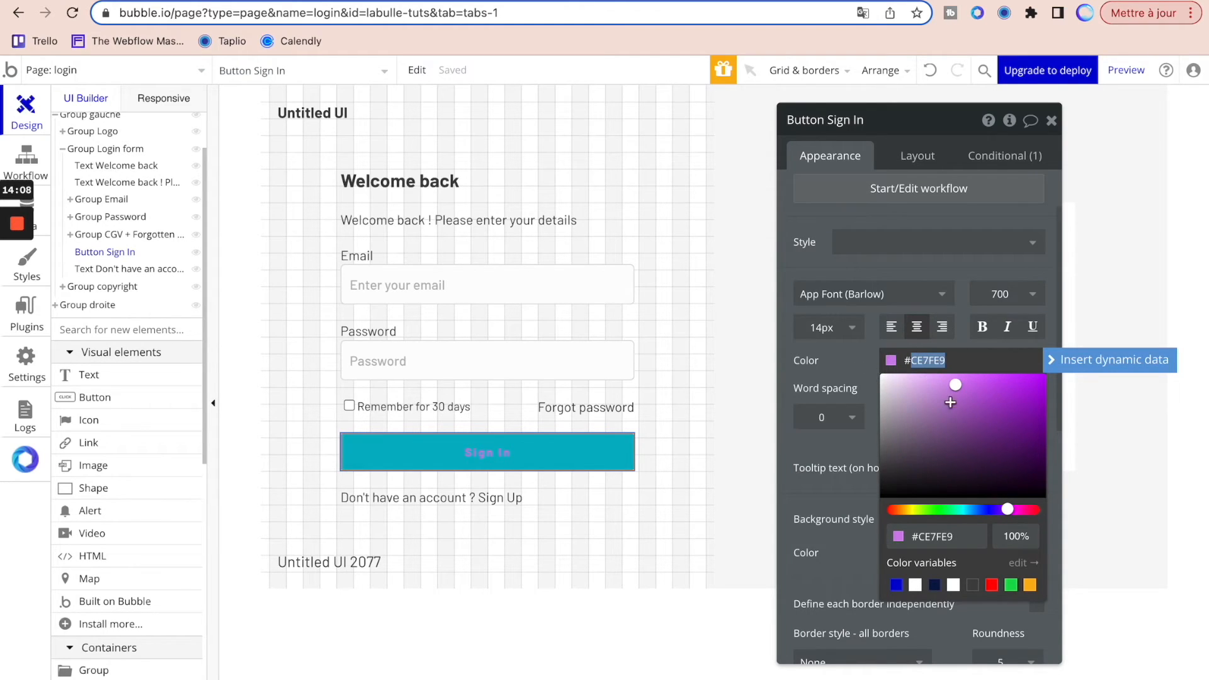
pyautogui.click(972, 402)
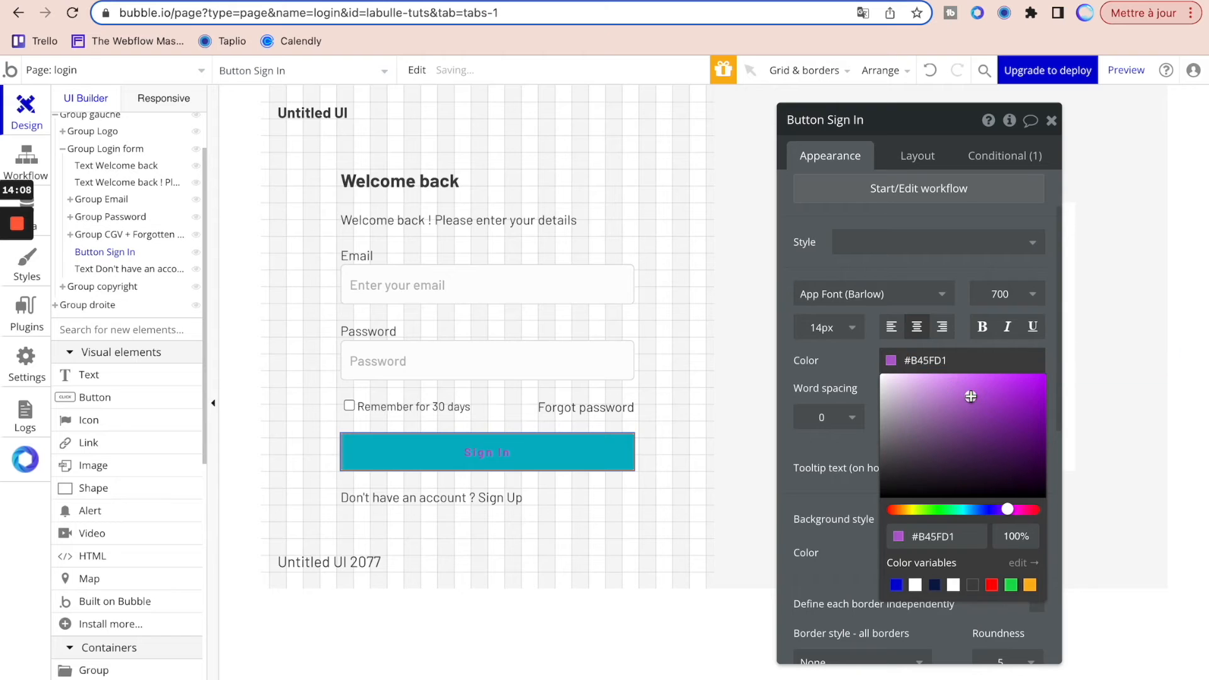
pyautogui.doubleClick(940, 360)
pyautogui.hotkey('ctrl', 'c')
pyautogui.click(809, 376)
pyautogui.click(916, 371)
pyautogui.moveTo(934, 439); pyautogui.dragTo(819, 314)
pyautogui.click(839, 351)
pyautogui.scroll(-2, 919, 440)
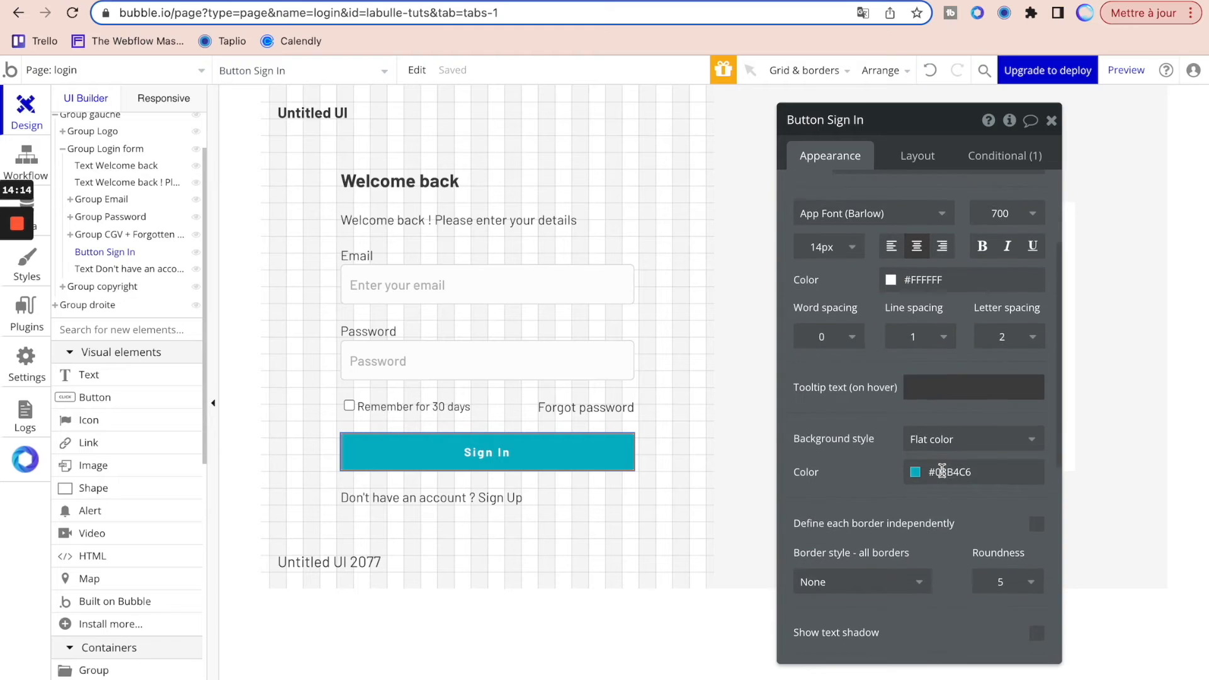
# - Apply the copied purple, #A856C3, as the background color of the Sign In button
pyautogui.doubleClick(957, 471)
pyautogui.hotkey('ctrl', 'v')
pyautogui.click(865, 455)
pyautogui.click(677, 491)
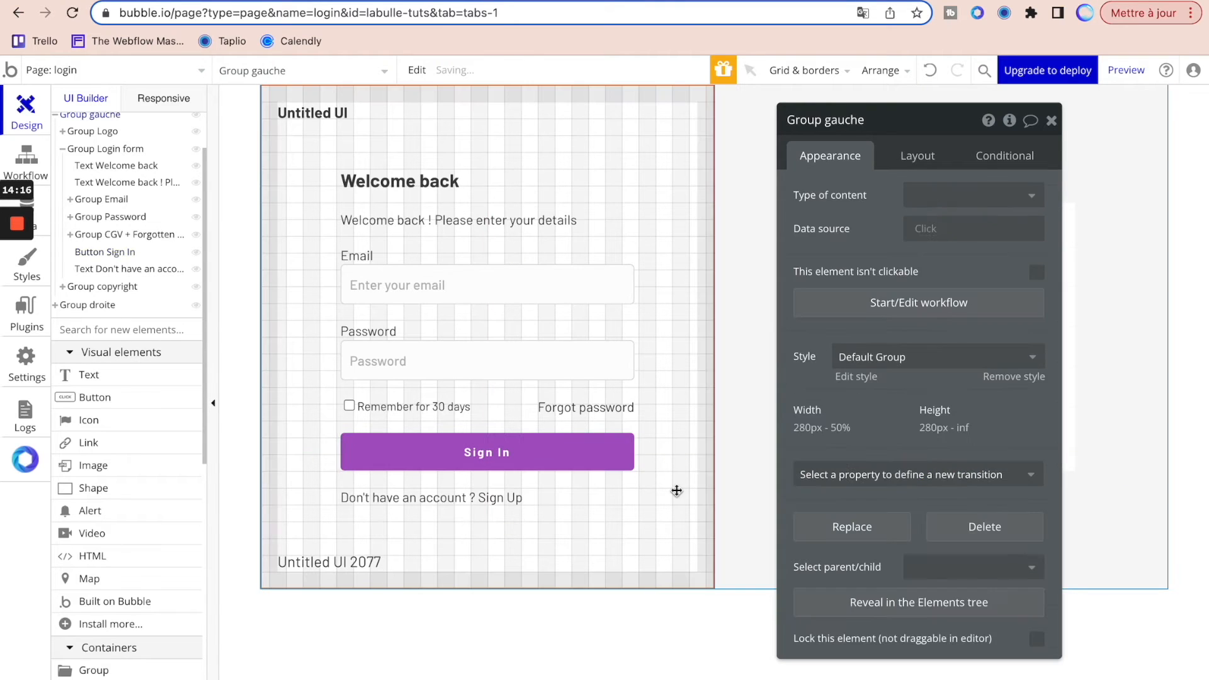
# - Check the reference mockup's purple and set the Sign In button's background color to #8620CF
pyautogui.hotkey('ctrl', 'Tab')
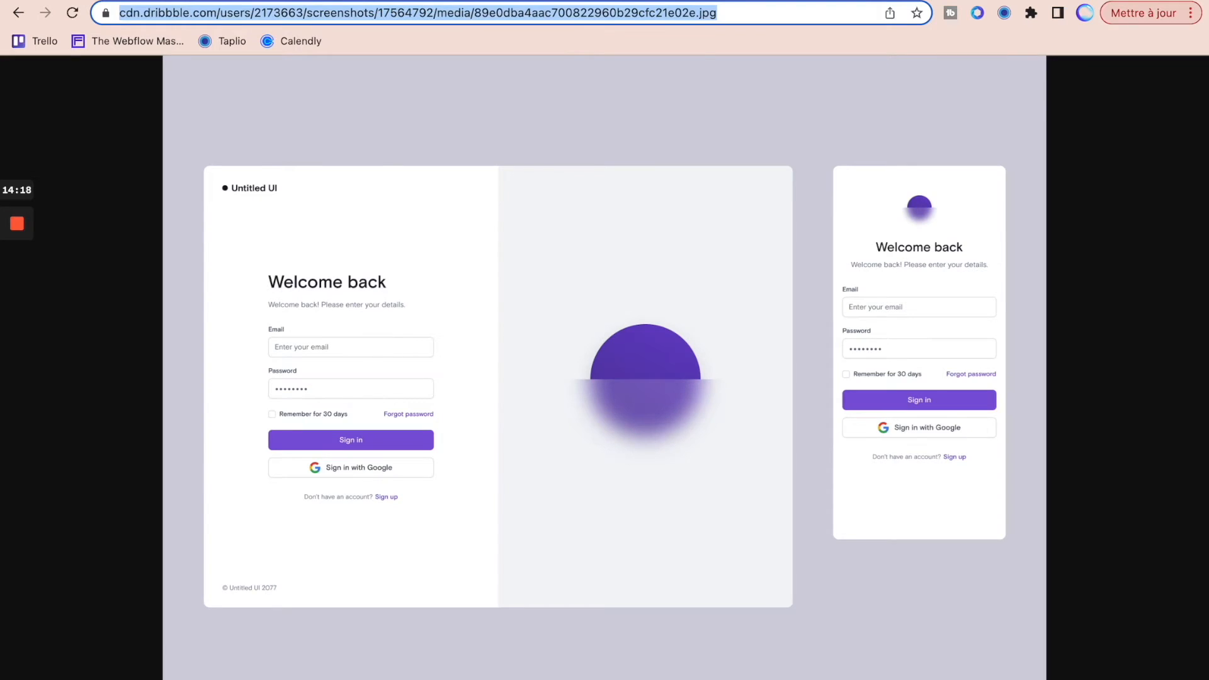
pyautogui.hotkey('ctrl', 'shift', 'Tab')
pyautogui.click(486, 452)
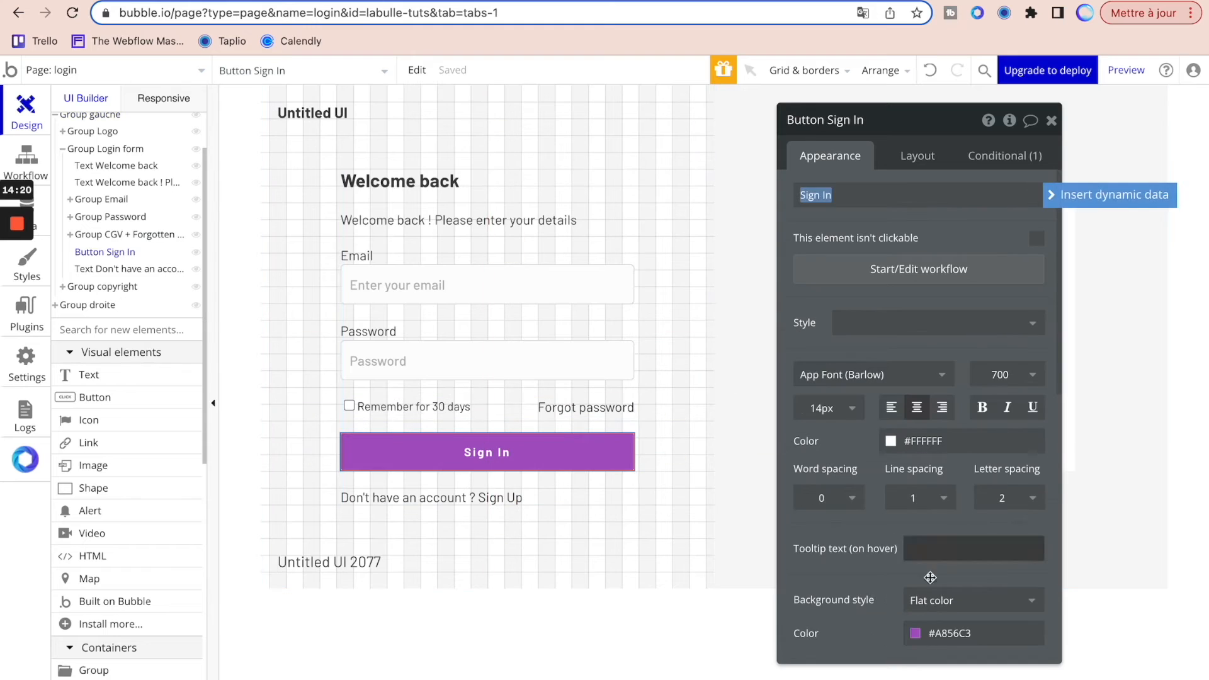
pyautogui.click(943, 634)
pyautogui.moveTo(997, 523); pyautogui.dragTo(1043, 510)
pyautogui.moveTo(1031, 623); pyautogui.dragTo(1028, 624)
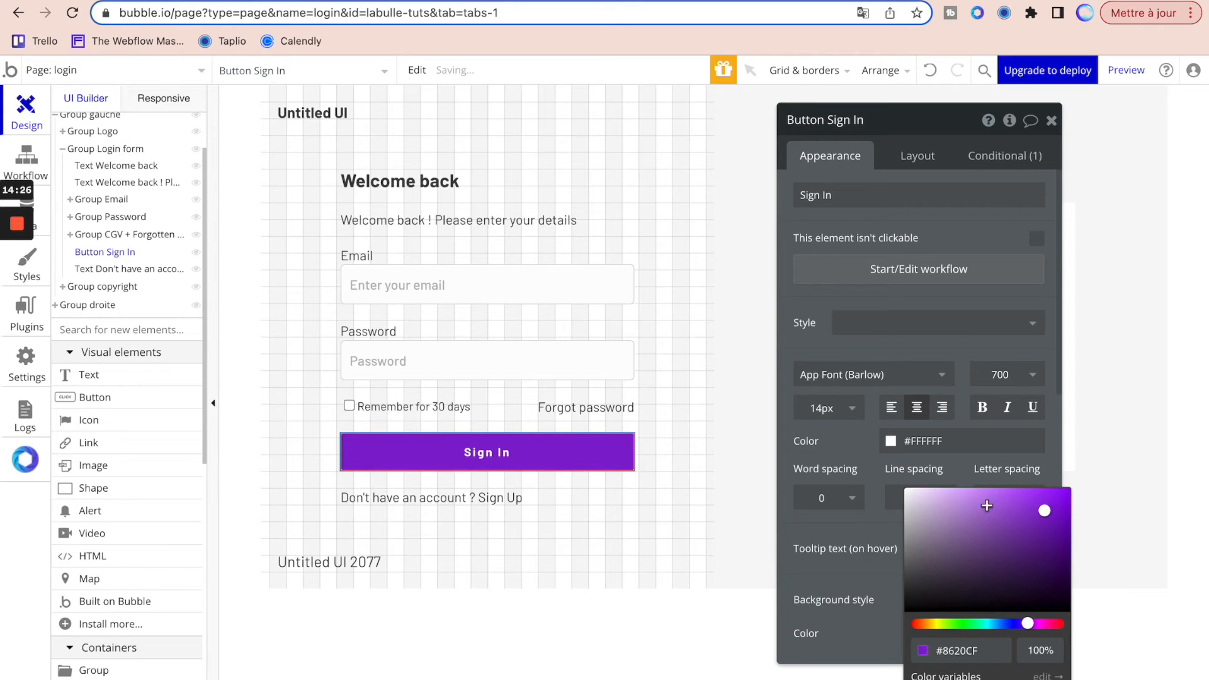
pyautogui.click(515, 571)
# - Remove the predefined style from the Forgot password text and make the text bold
pyautogui.click(560, 454)
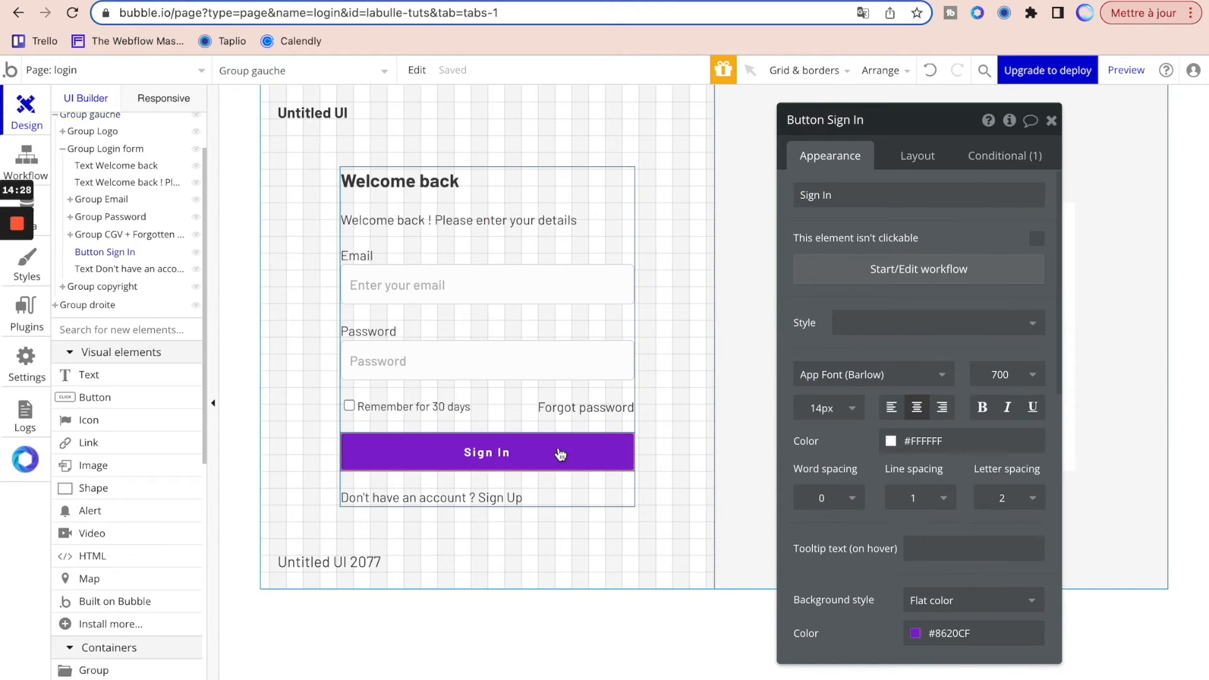
pyautogui.click(604, 407)
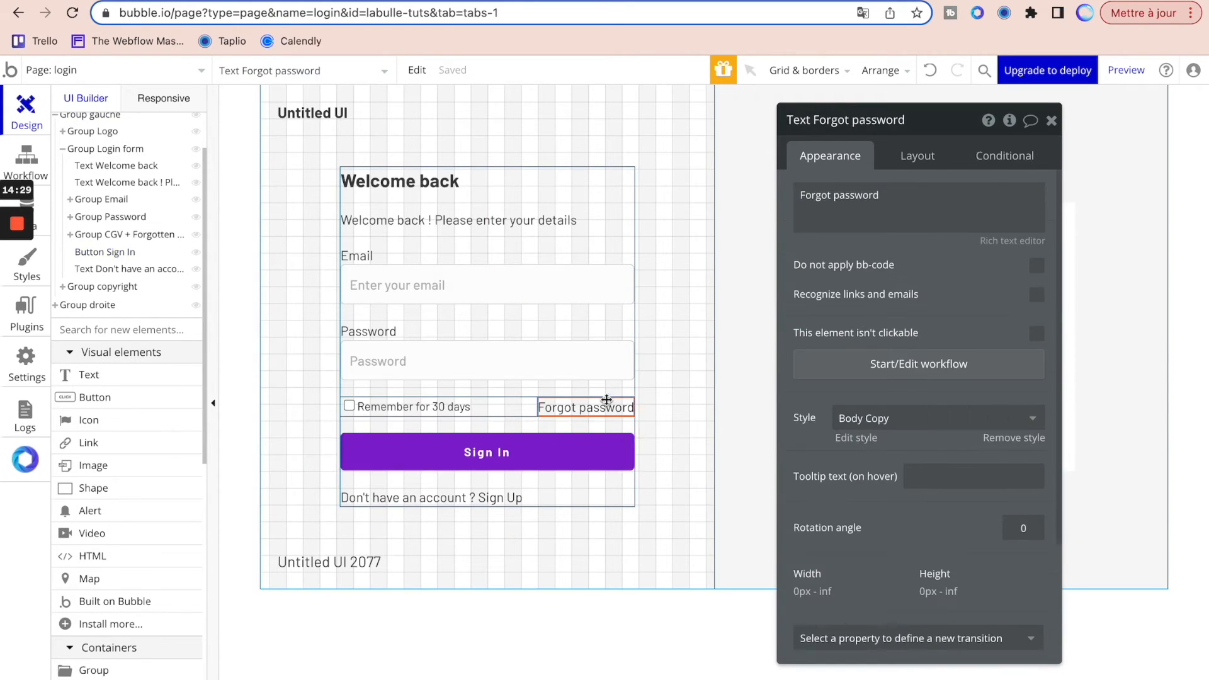
pyautogui.click(1002, 434)
pyautogui.click(944, 524)
pyautogui.click(944, 524)
pyautogui.click(844, 529)
# - Copy the Sign In button's background color and set the Forgot password text color to #8620CF
pyautogui.click(573, 464)
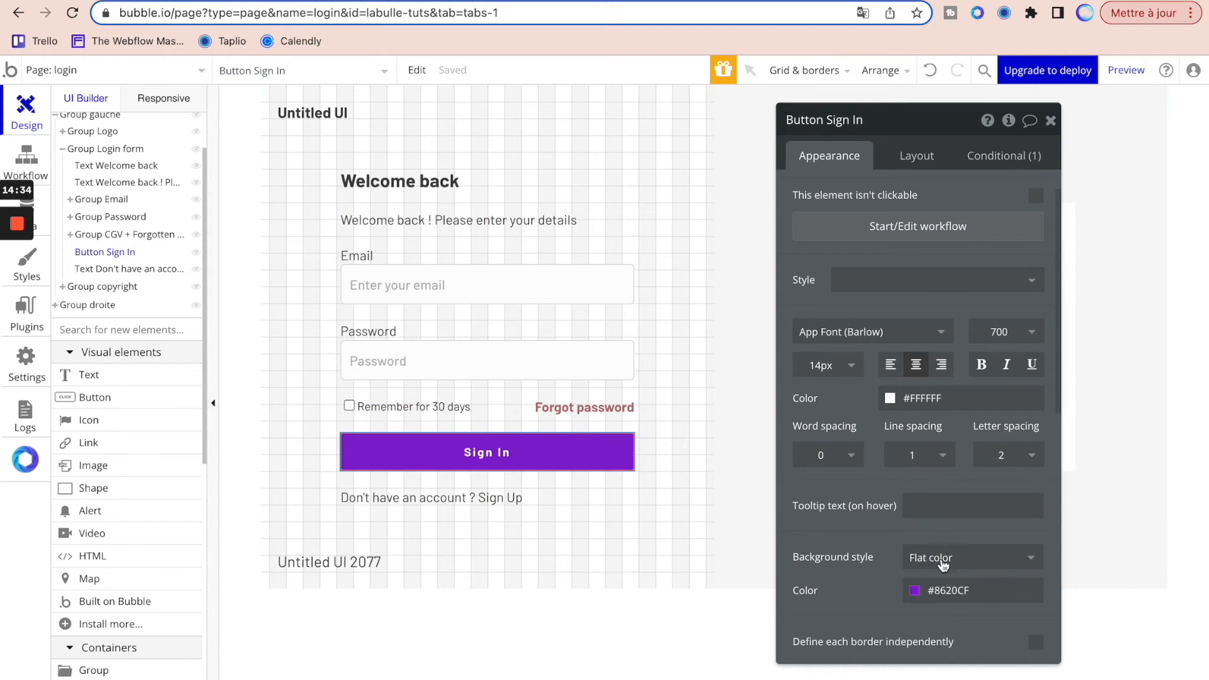
pyautogui.click(957, 590)
pyautogui.click(570, 407)
pyautogui.click(899, 528)
pyautogui.tripleClick(935, 651)
pyautogui.write('#8620CF')
pyautogui.click(815, 524)
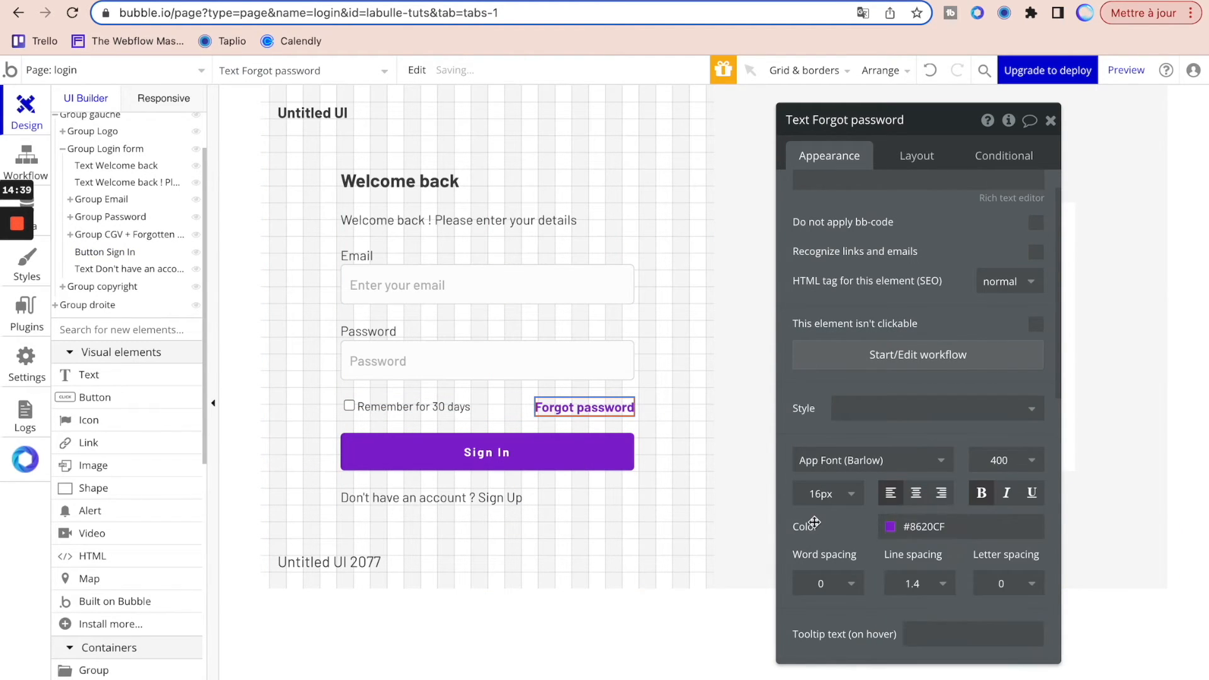
pyautogui.click(647, 566)
# - Color only the words "Sign Up" red in the "Don't have an account ?" text with the rich text editor
pyautogui.click(466, 498)
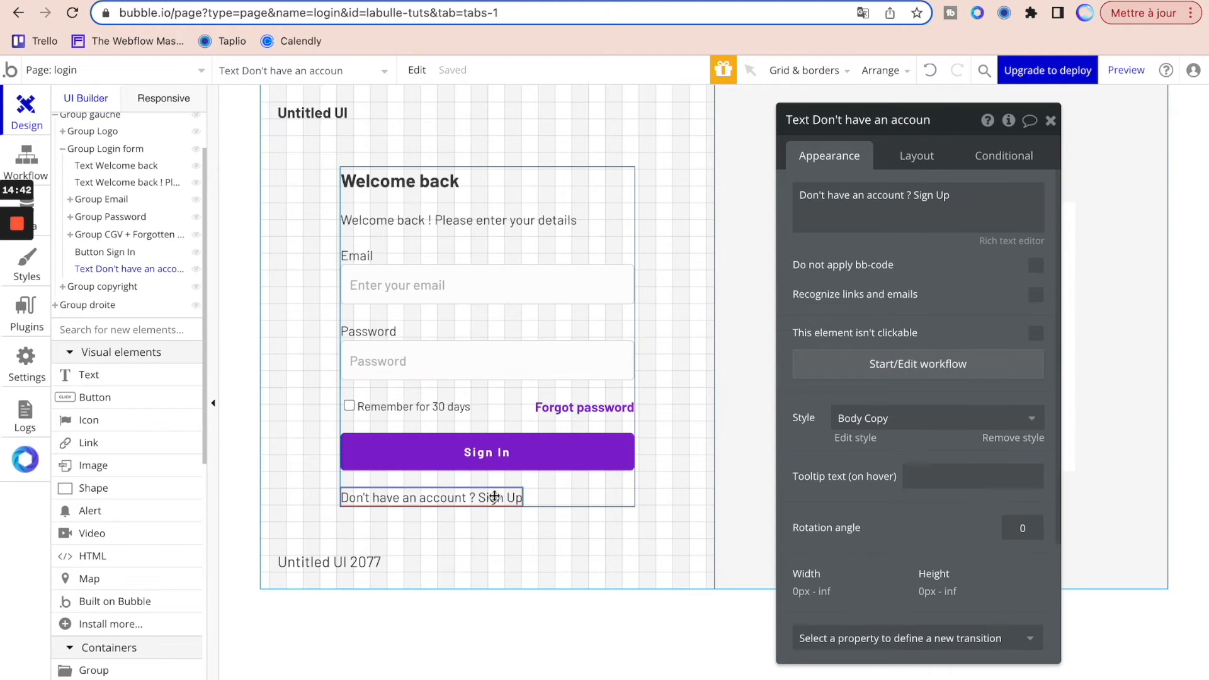
pyautogui.click(1001, 241)
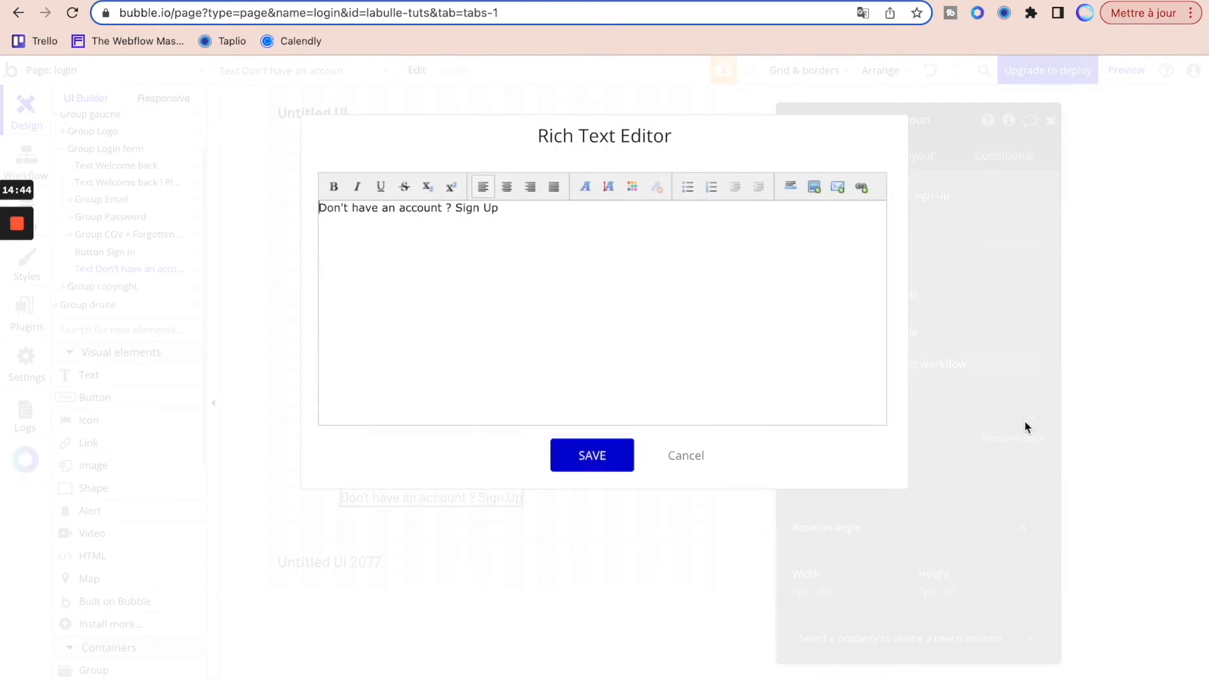
pyautogui.click(682, 451)
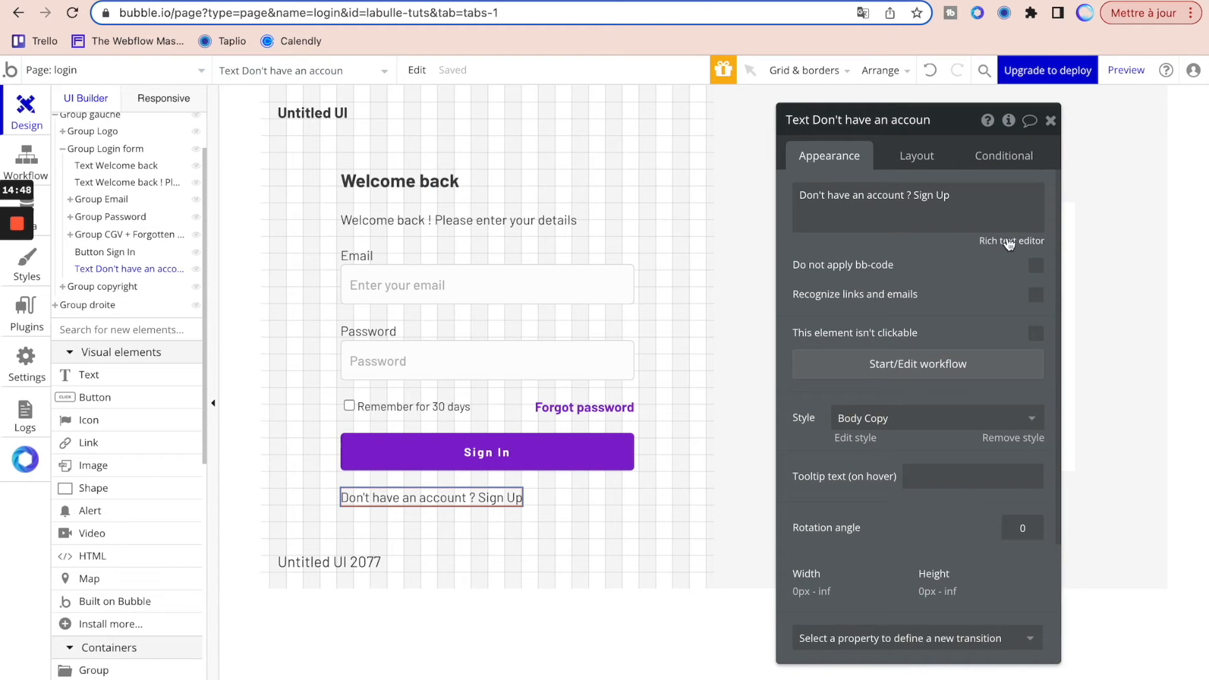
pyautogui.click(1008, 242)
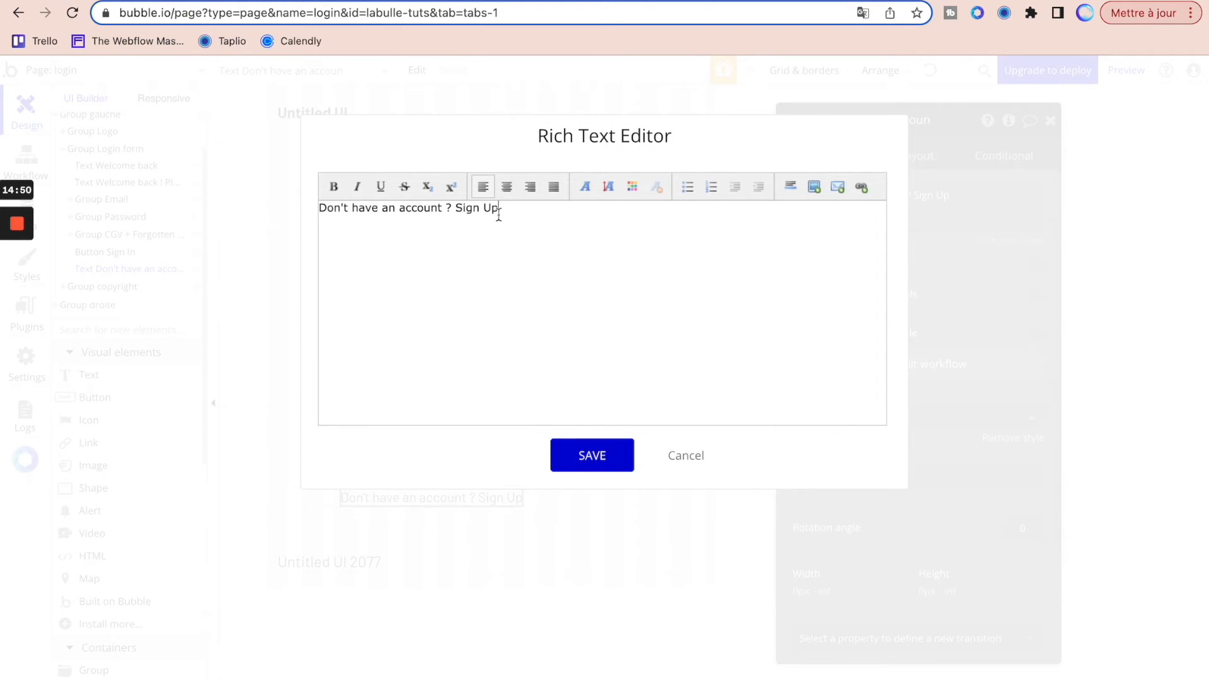
pyautogui.keyDown('shift'); pyautogui.click(458, 211); pyautogui.keyUp('shift')
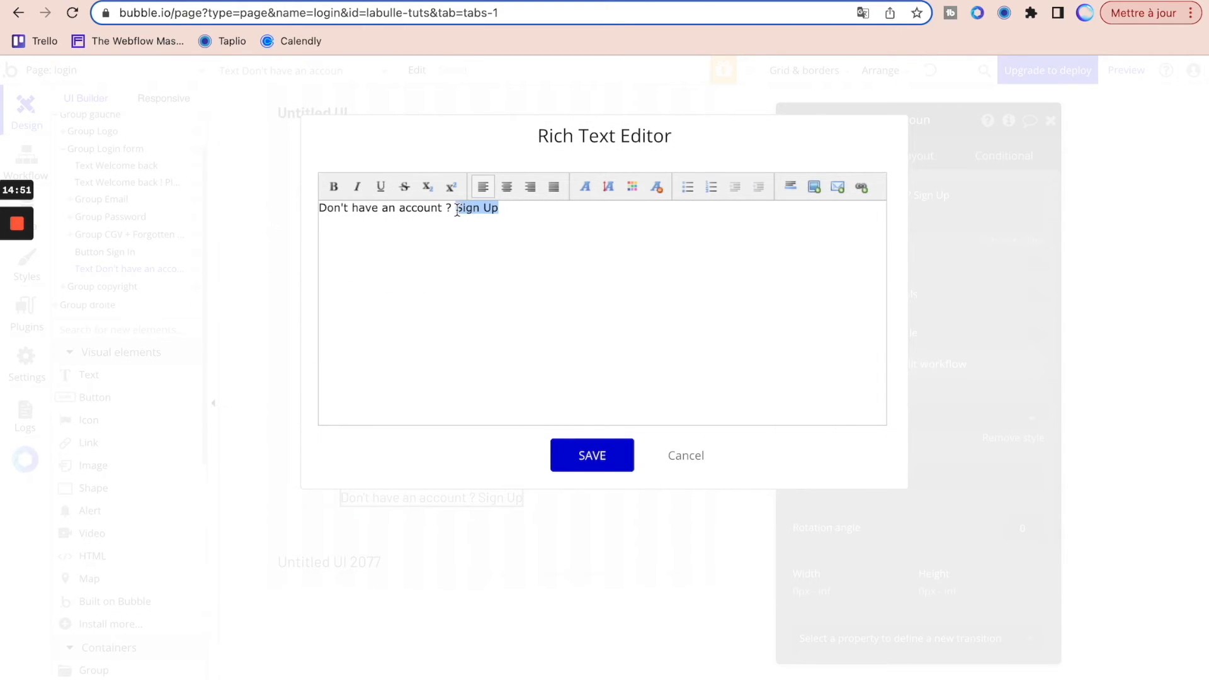
pyautogui.click(632, 186)
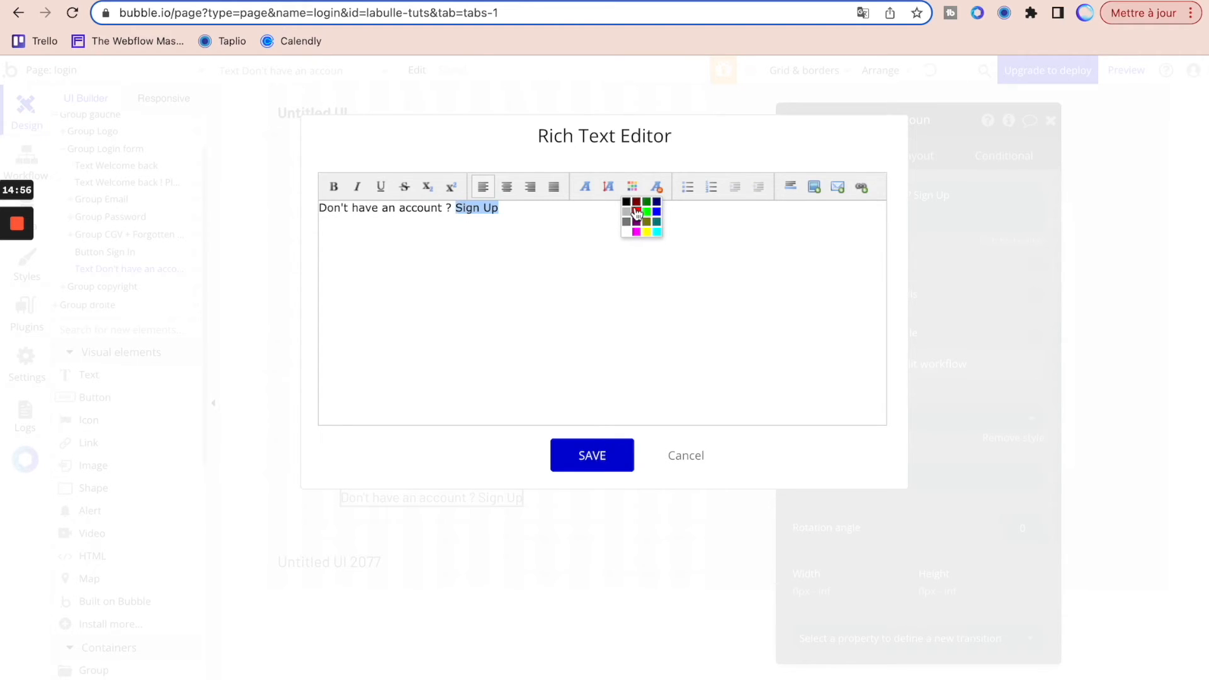
pyautogui.click(636, 212)
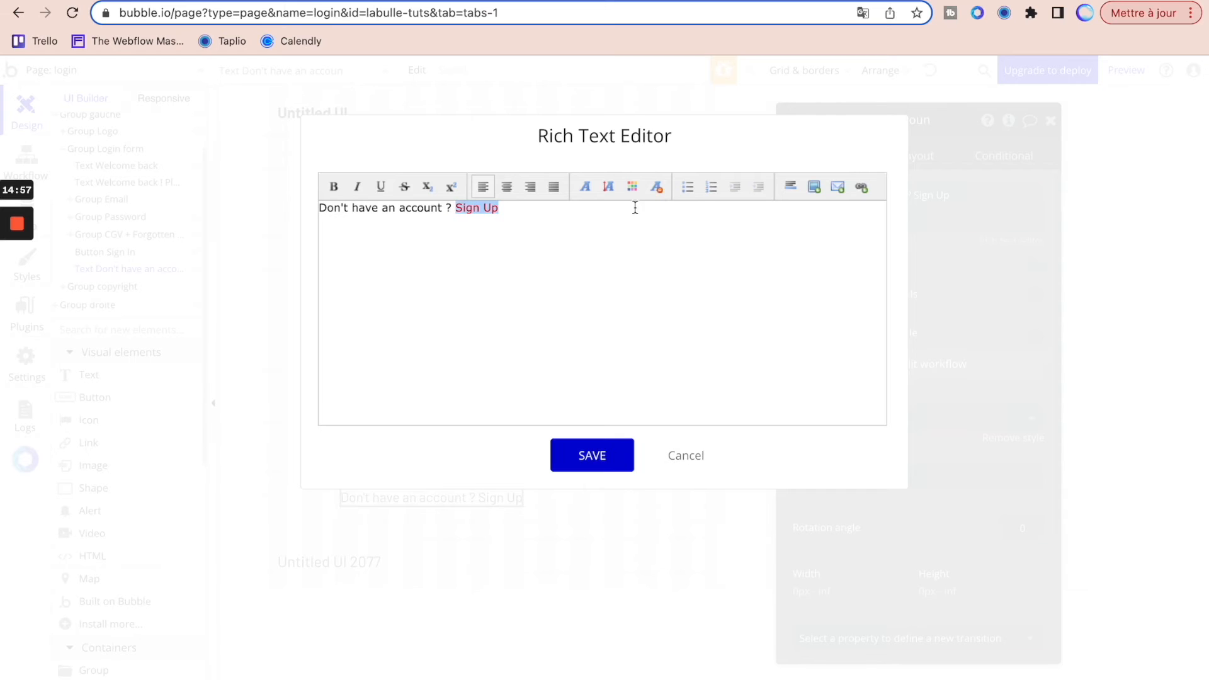
pyautogui.click(595, 455)
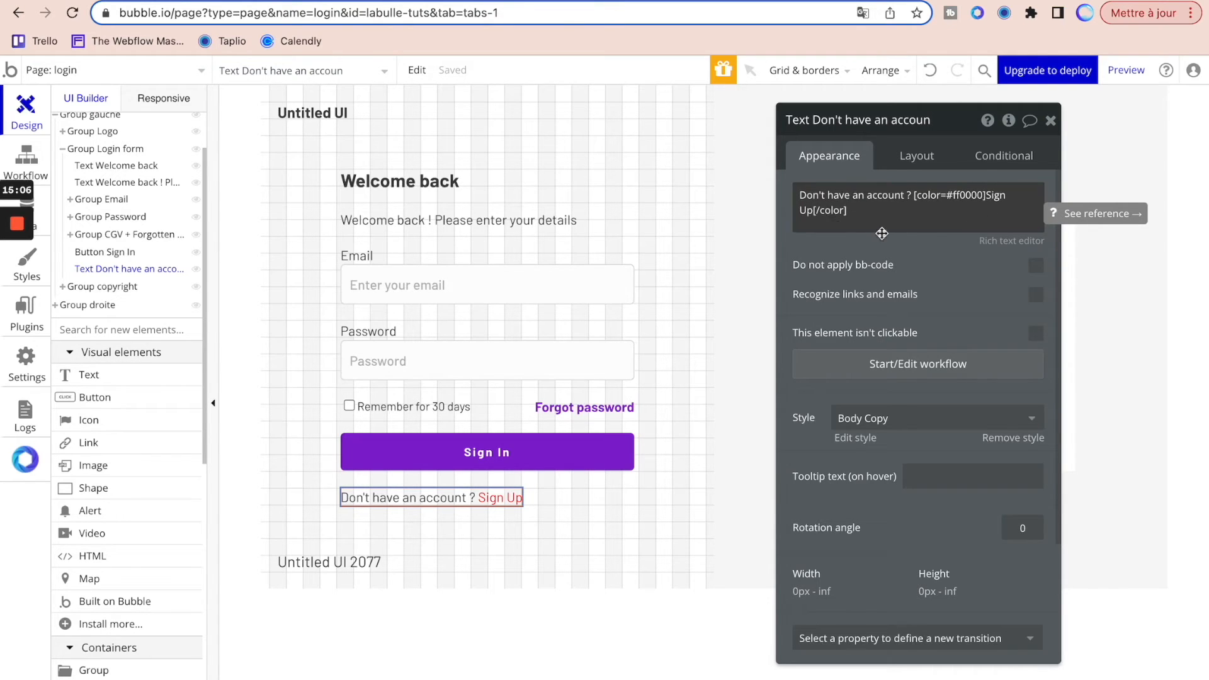
# - Replace the color code in the "Sign Up" color tag with #8620CF
pyautogui.click(972, 196)
pyautogui.doubleClick(969, 195)
pyautogui.write('#8620CF')
pyautogui.click(957, 199)
pyautogui.press('BackSpace')
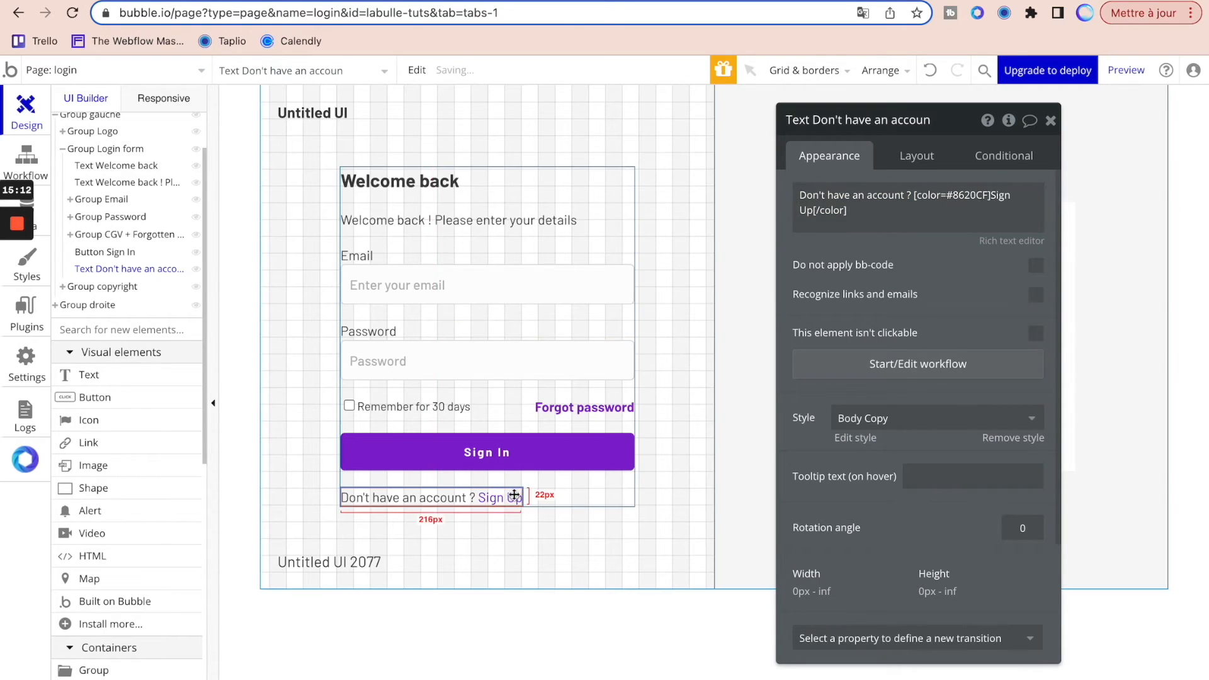
# - Make the words "Sign Up" bold in the rich text editor and save the text
pyautogui.click(1000, 241)
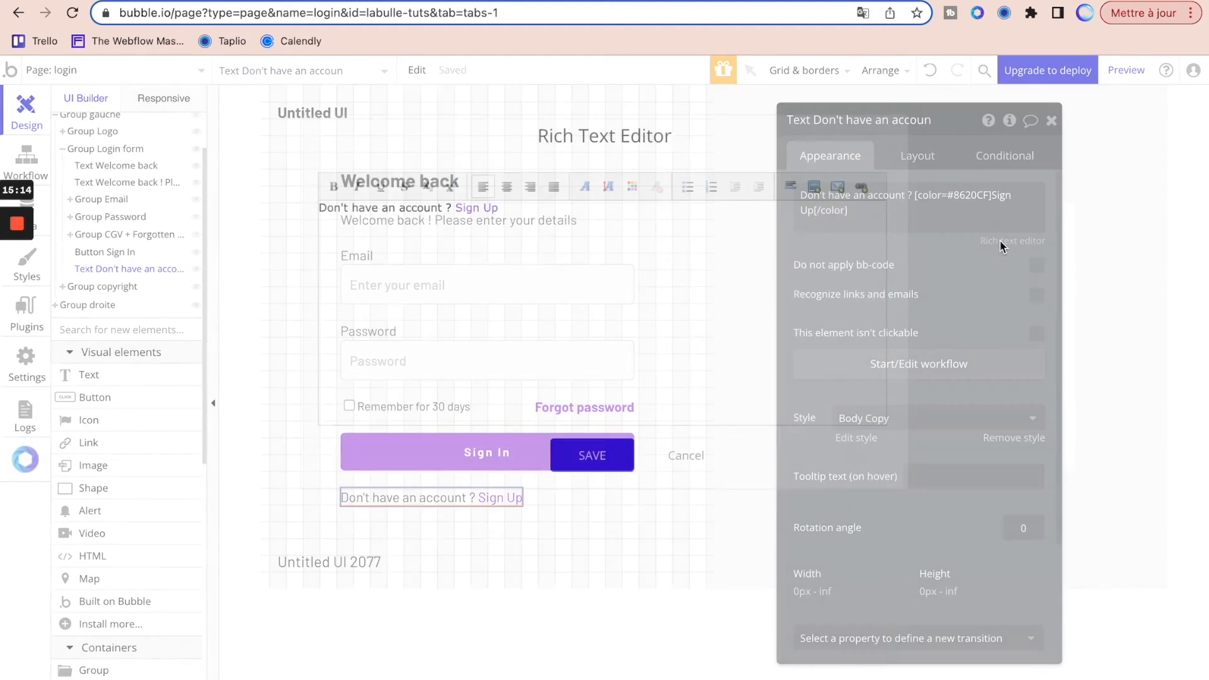
pyautogui.moveTo(458, 210); pyautogui.dragTo(502, 210)
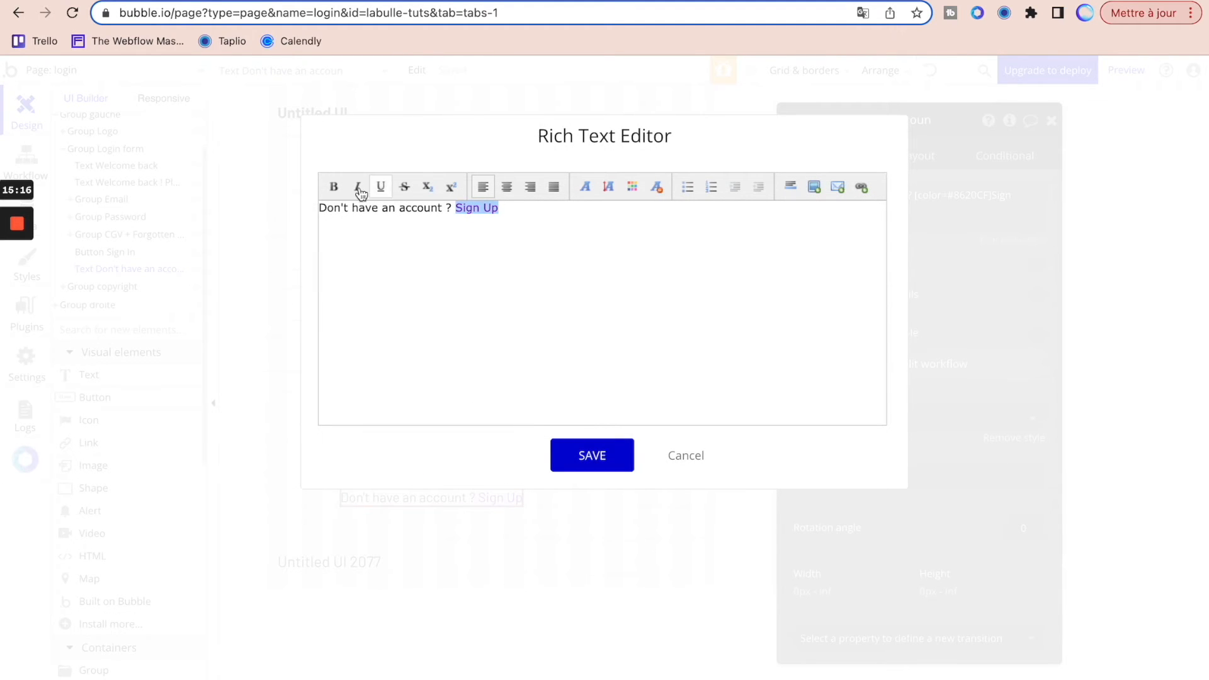
pyautogui.click(333, 186)
pyautogui.click(625, 465)
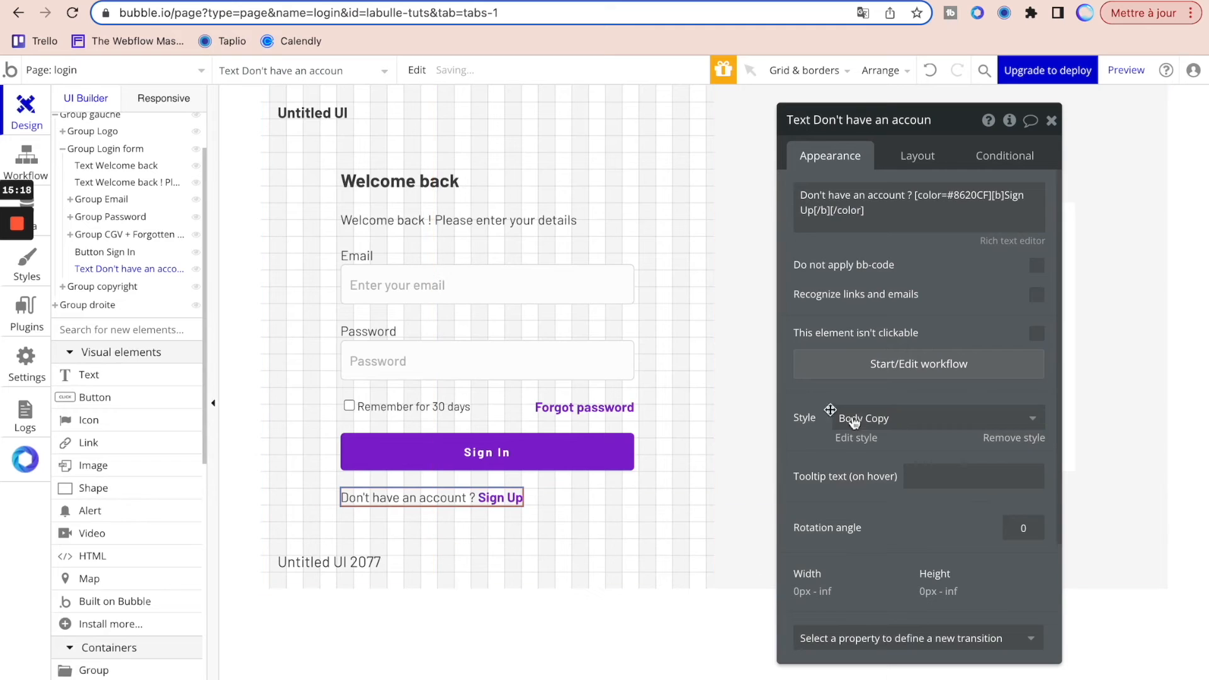
# - Check the reference mockup and center the "Don't have an account ? Sign Up" text horizontally in the form
pyautogui.click(317, 1)
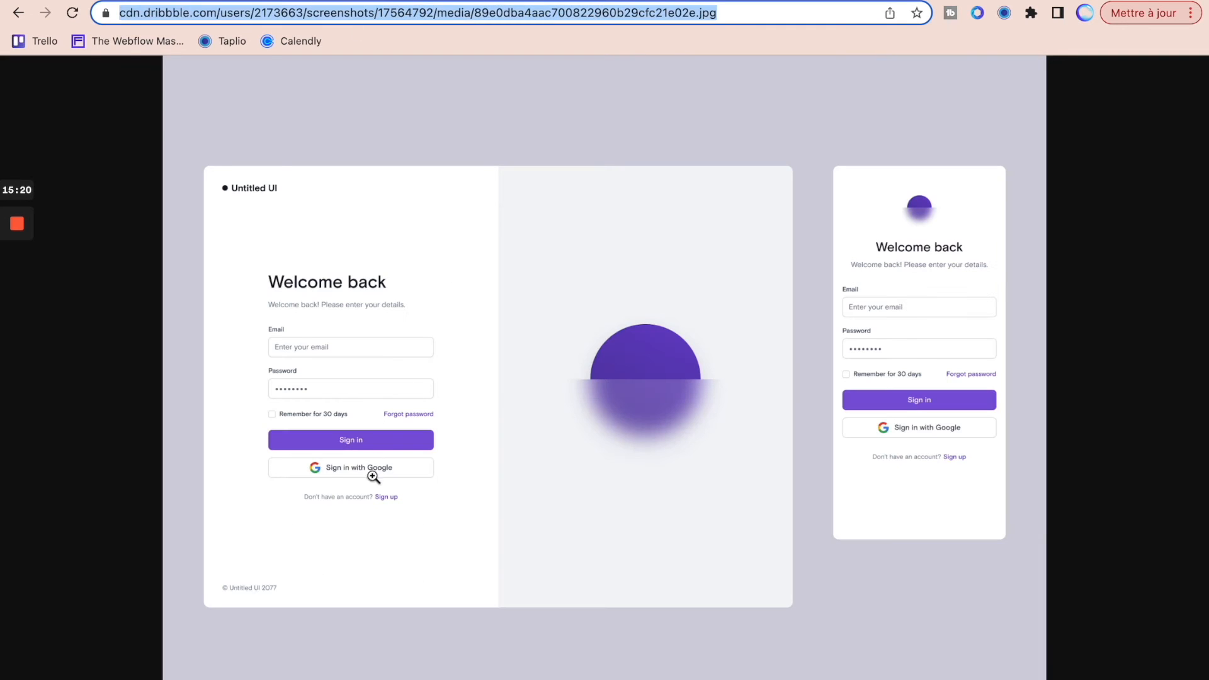
pyautogui.click(126, 2)
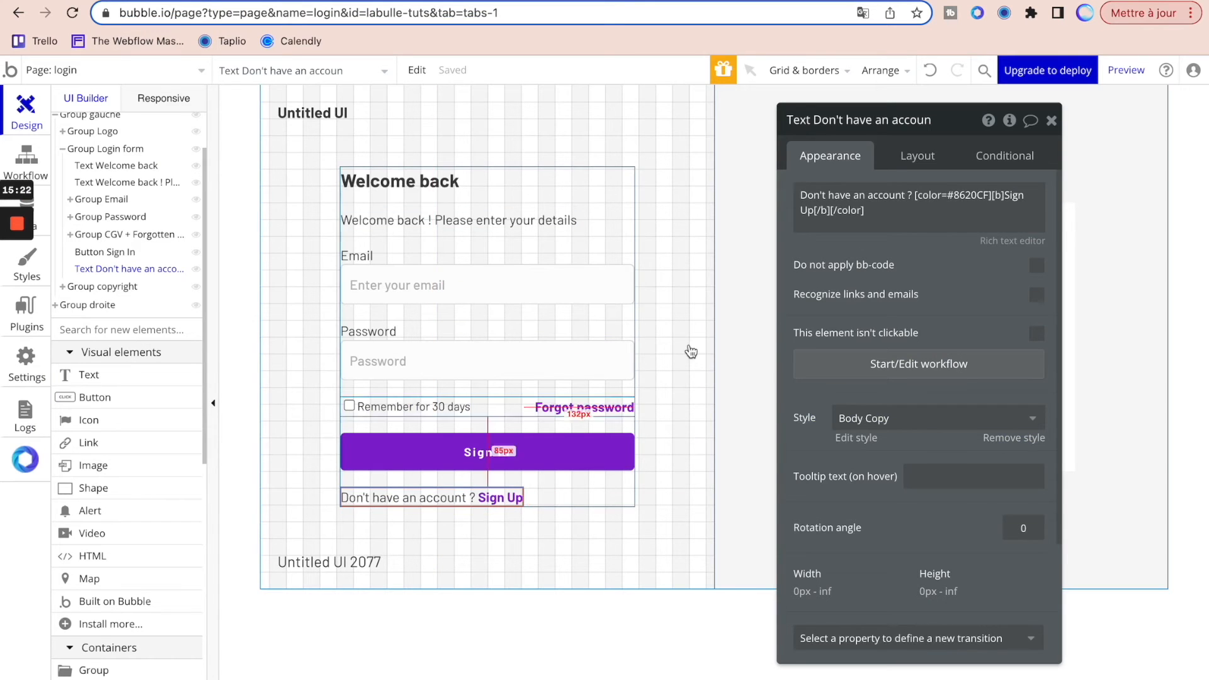
pyautogui.click(922, 155)
pyautogui.click(982, 293)
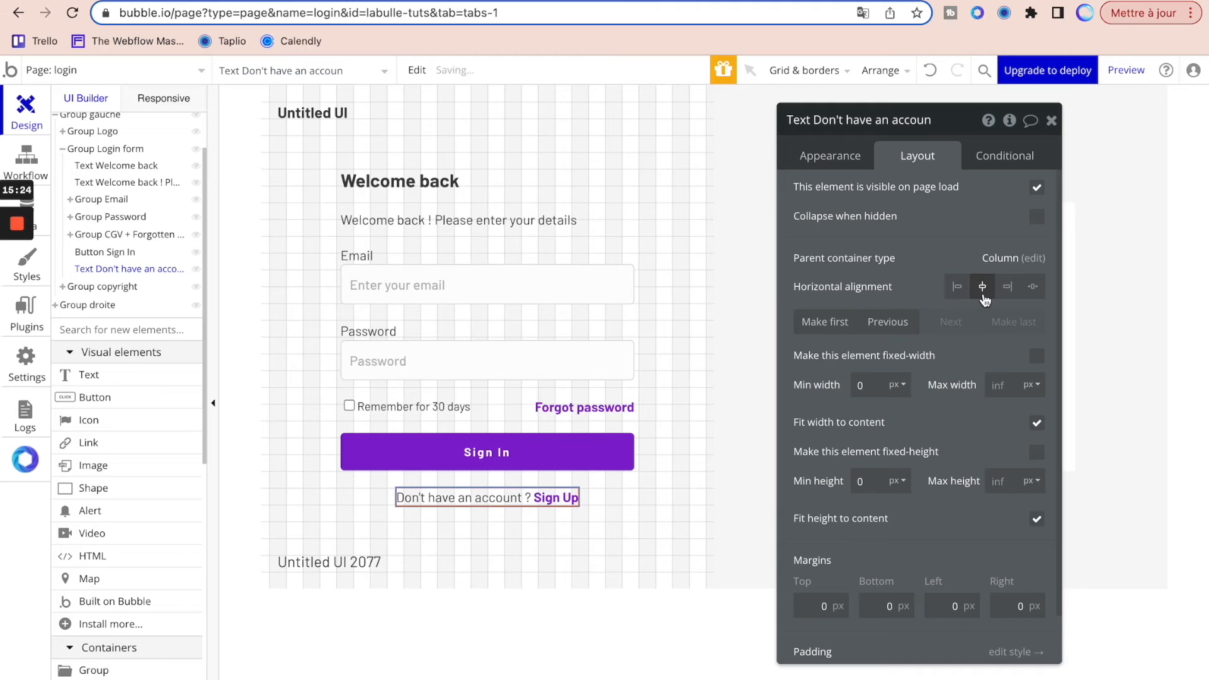
pyautogui.click(677, 569)
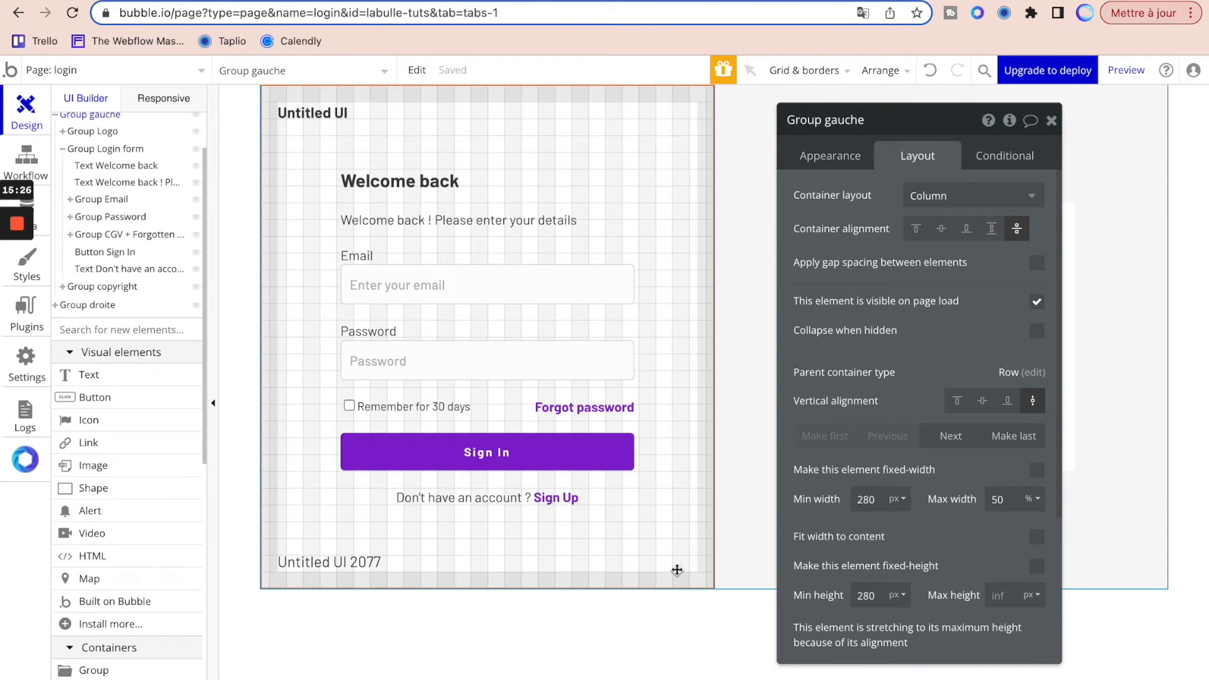
# - Check the field labels in the reference mockup and remove the predefined style from the Email label
pyautogui.click(761, 370)
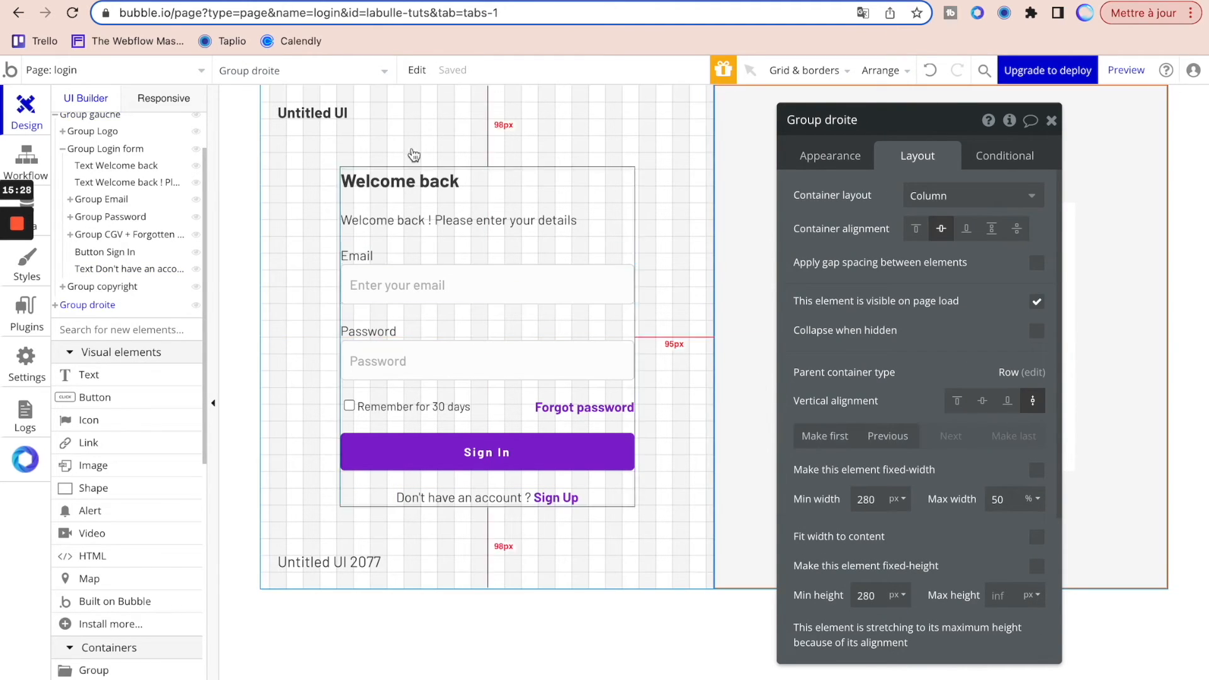
pyautogui.click(252, 1)
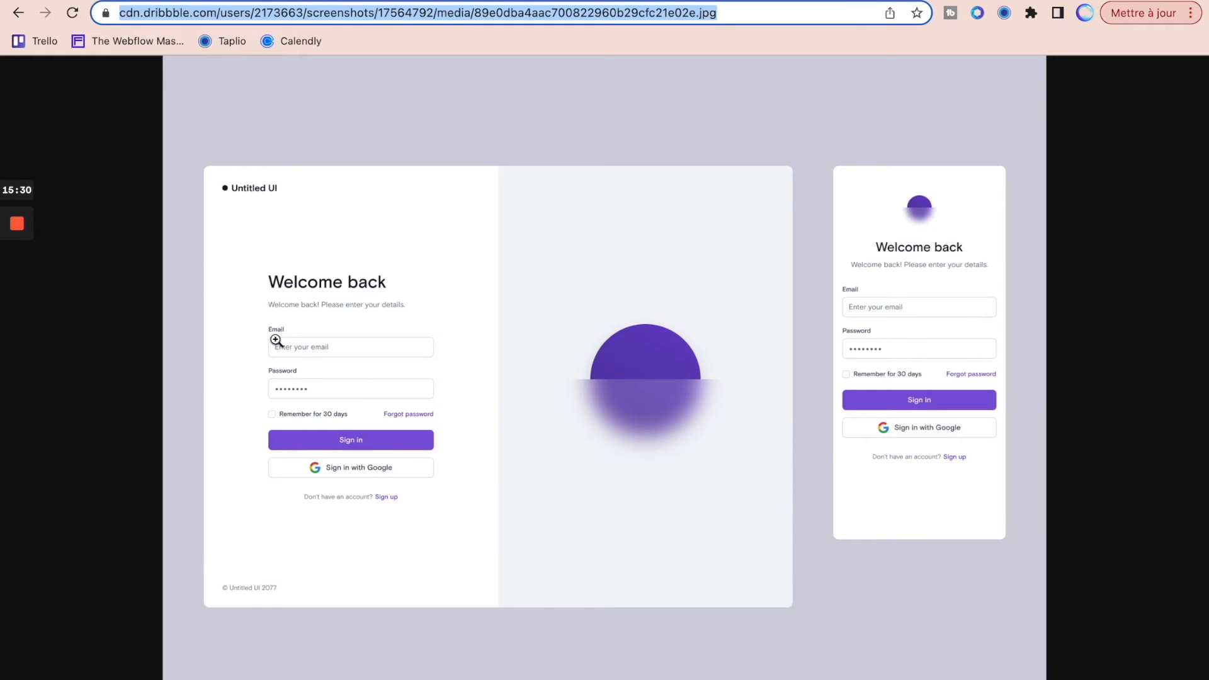
pyautogui.click(146, 2)
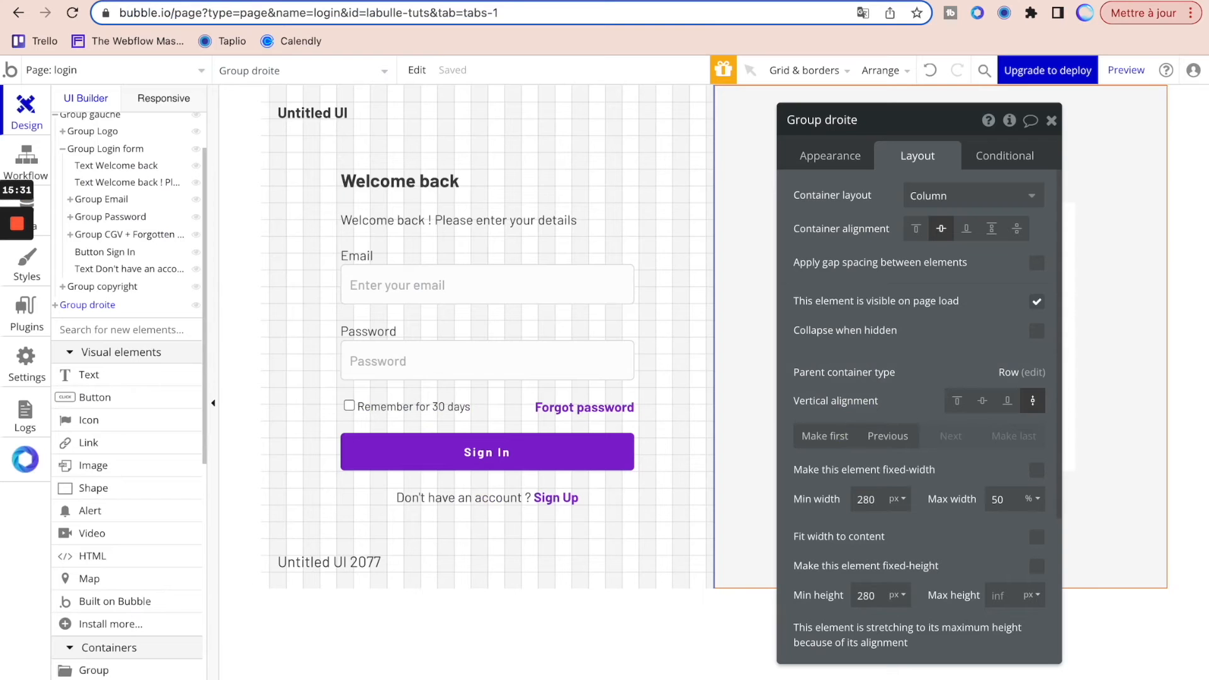
pyautogui.click(357, 256)
pyautogui.click(830, 156)
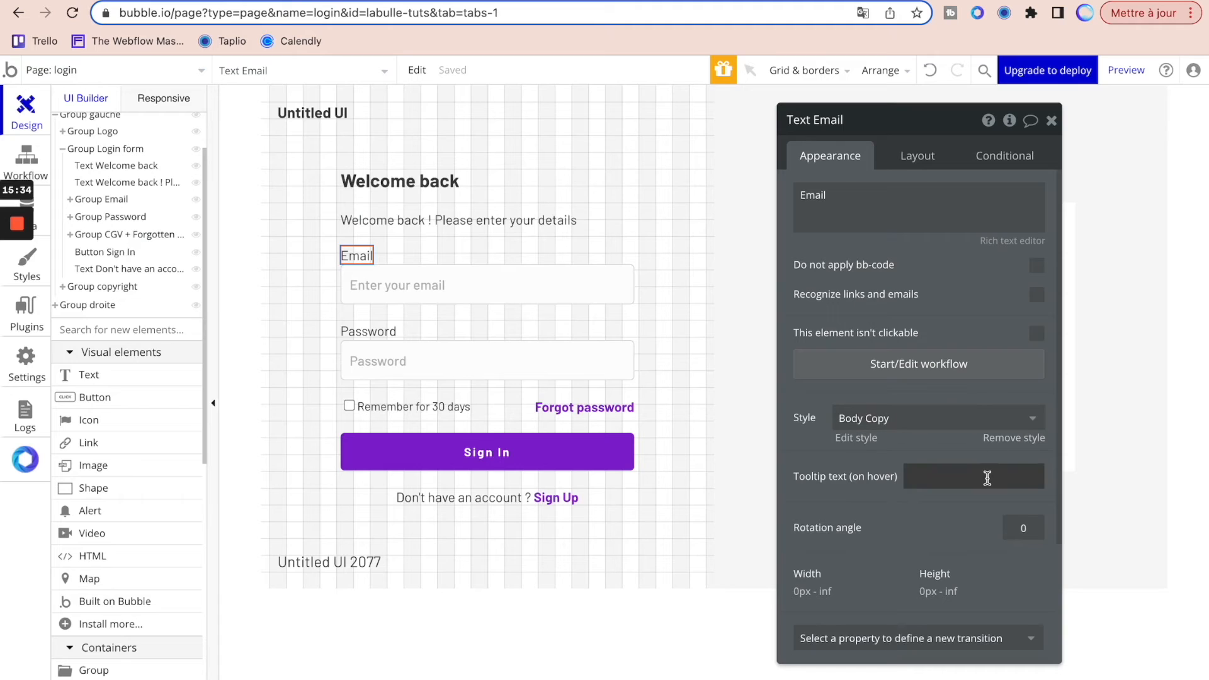
pyautogui.click(1014, 420)
pyautogui.click(1018, 437)
pyautogui.click(1020, 440)
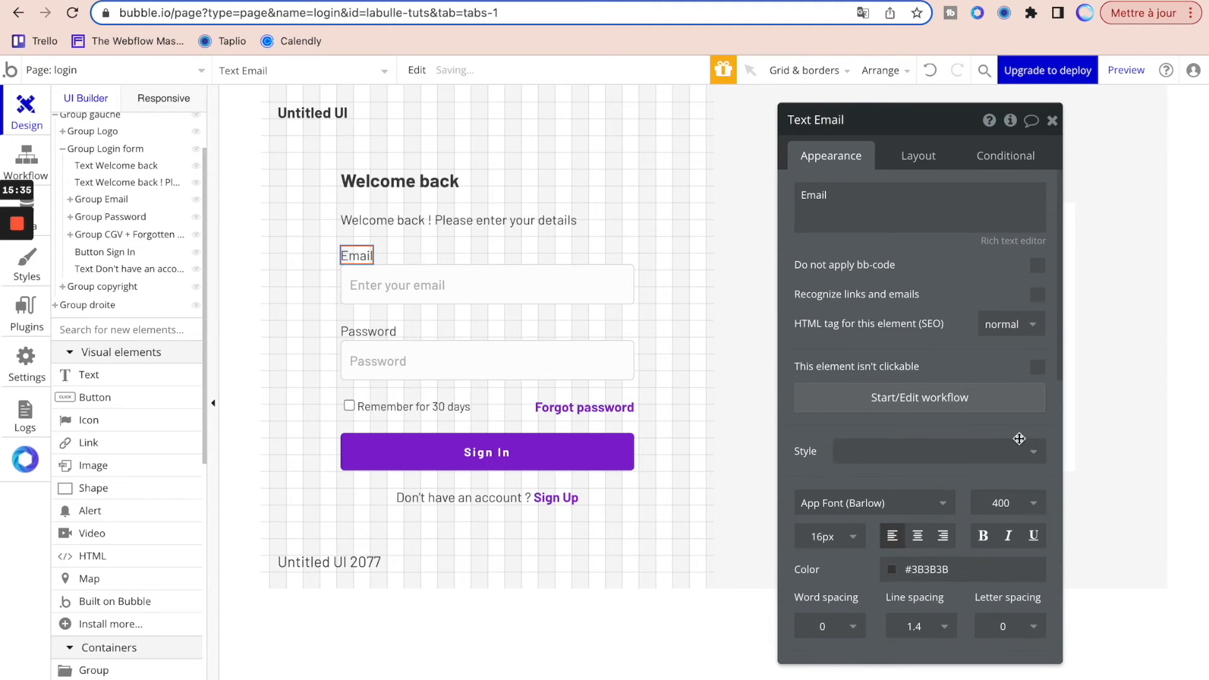
# - Set the font weight of the Email label to 600 (Semi Bold)
pyautogui.scroll(-1, 1018, 437)
pyautogui.click(989, 487)
pyautogui.click(987, 487)
pyautogui.click(1010, 452)
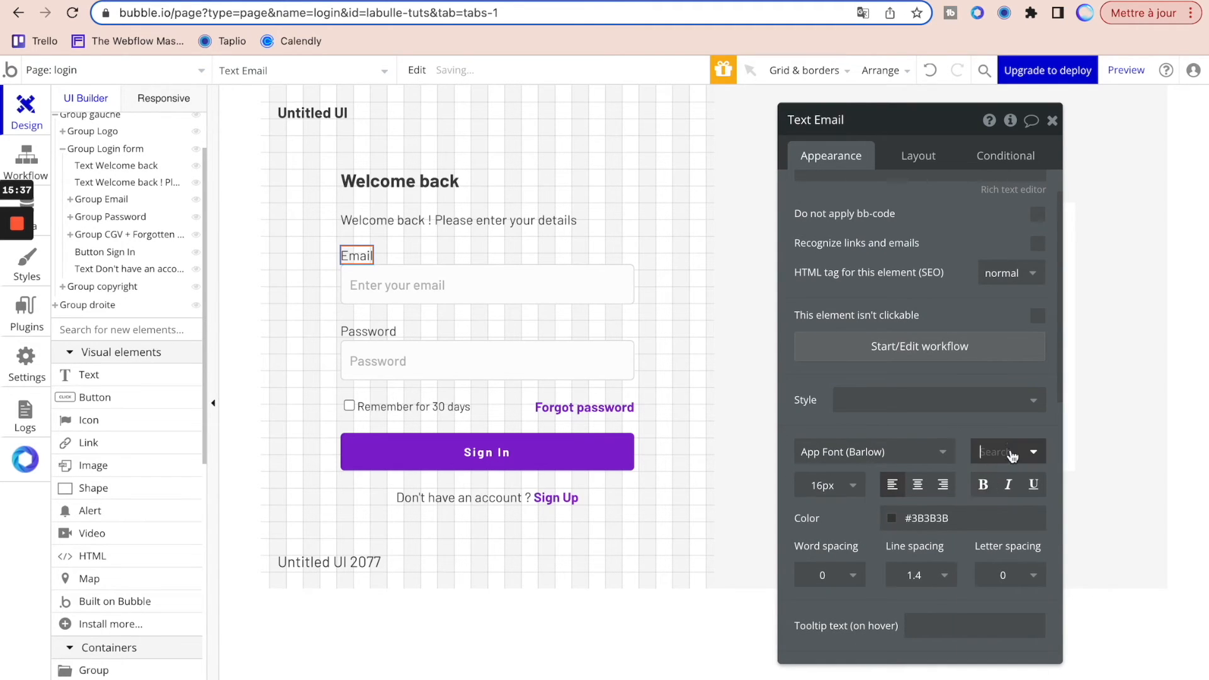
pyautogui.click(1000, 603)
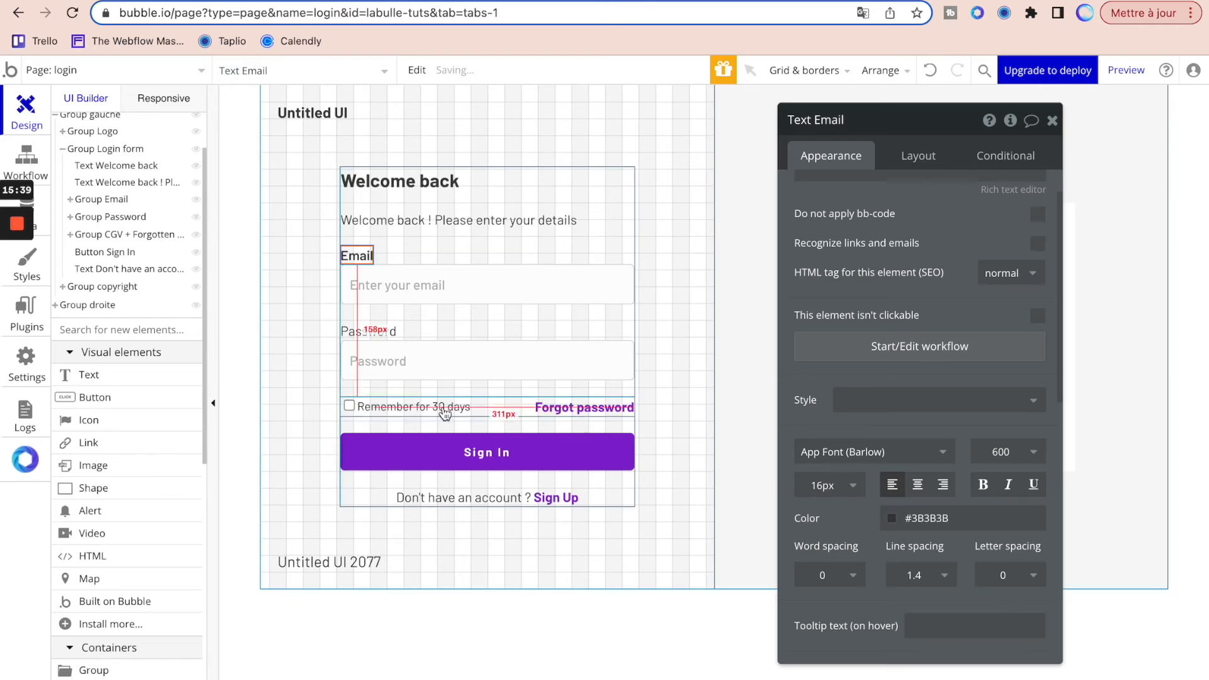
# - Remove the predefined style from the Password label and set its font weight to 600 (Semi Bold)
pyautogui.click(365, 332)
pyautogui.click(988, 390)
pyautogui.click(1007, 451)
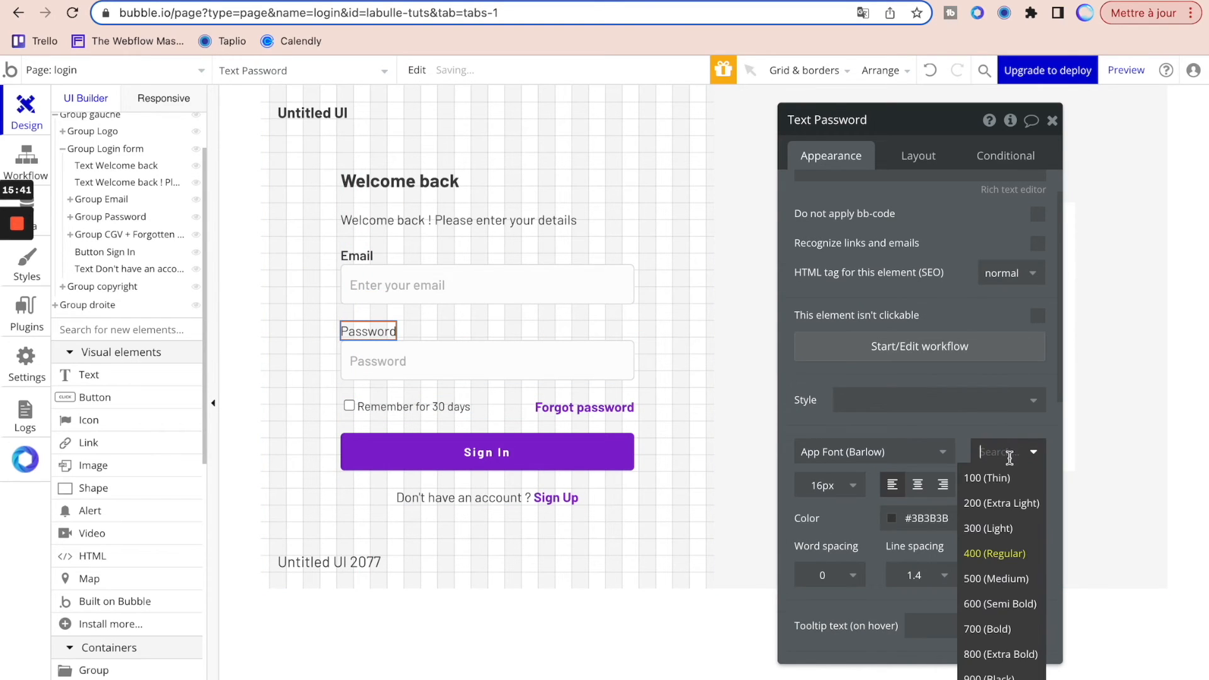
pyautogui.click(1000, 603)
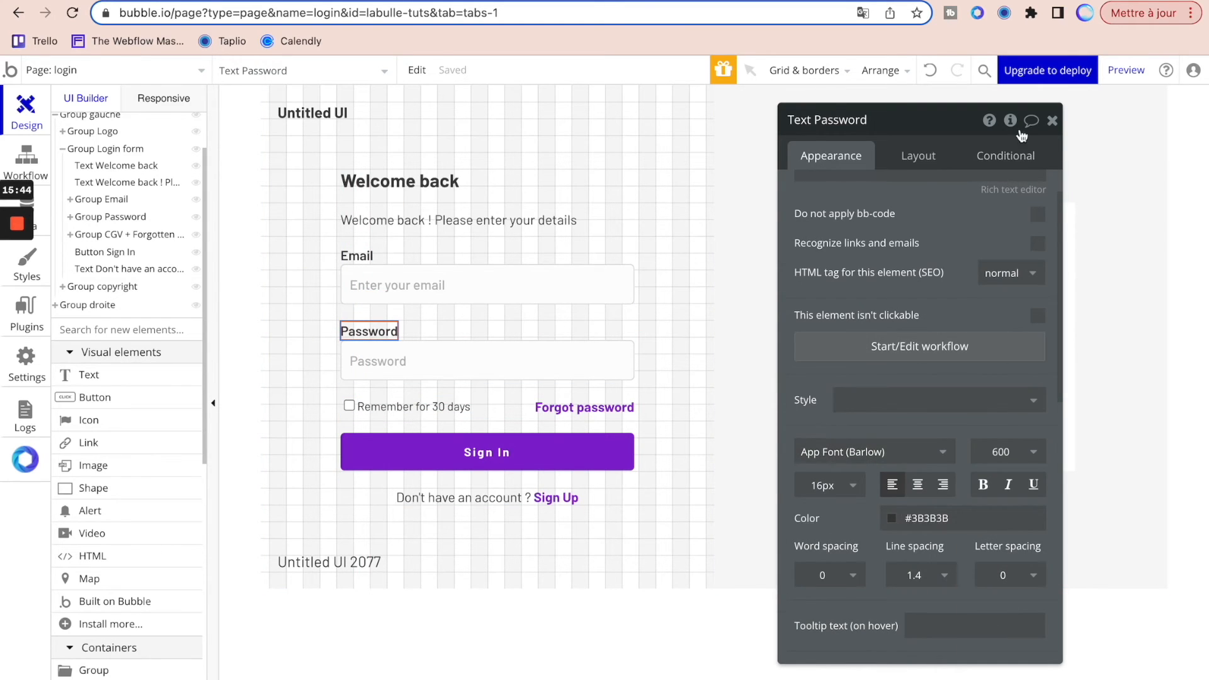
pyautogui.click(1051, 120)
# - Check the reference mockup, and preview the login page with the debug_mode value removed from the URL
pyautogui.click(668, 673)
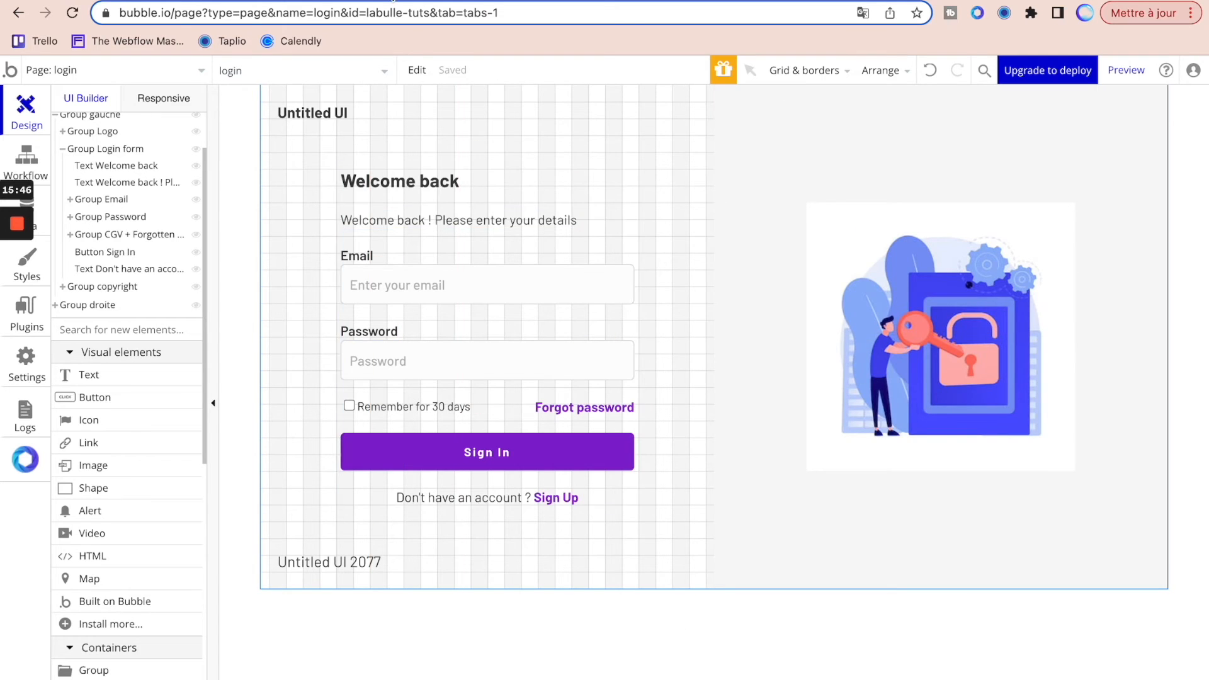
pyautogui.click(345, 0)
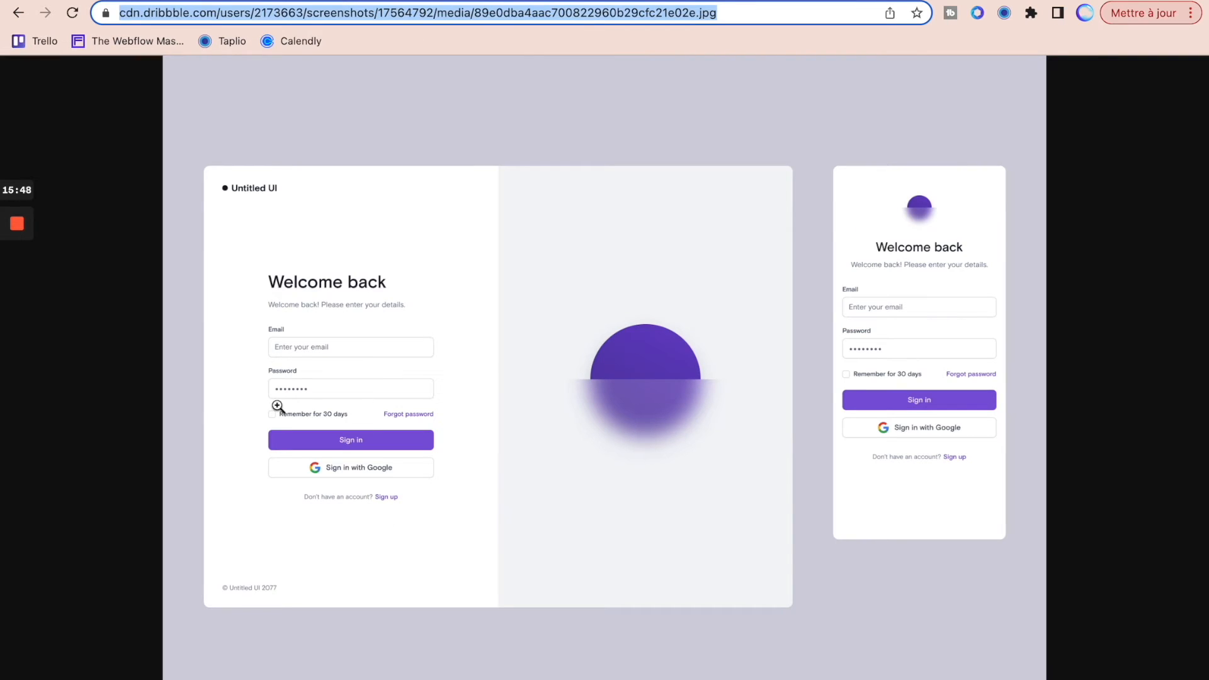
pyautogui.click(163, 2)
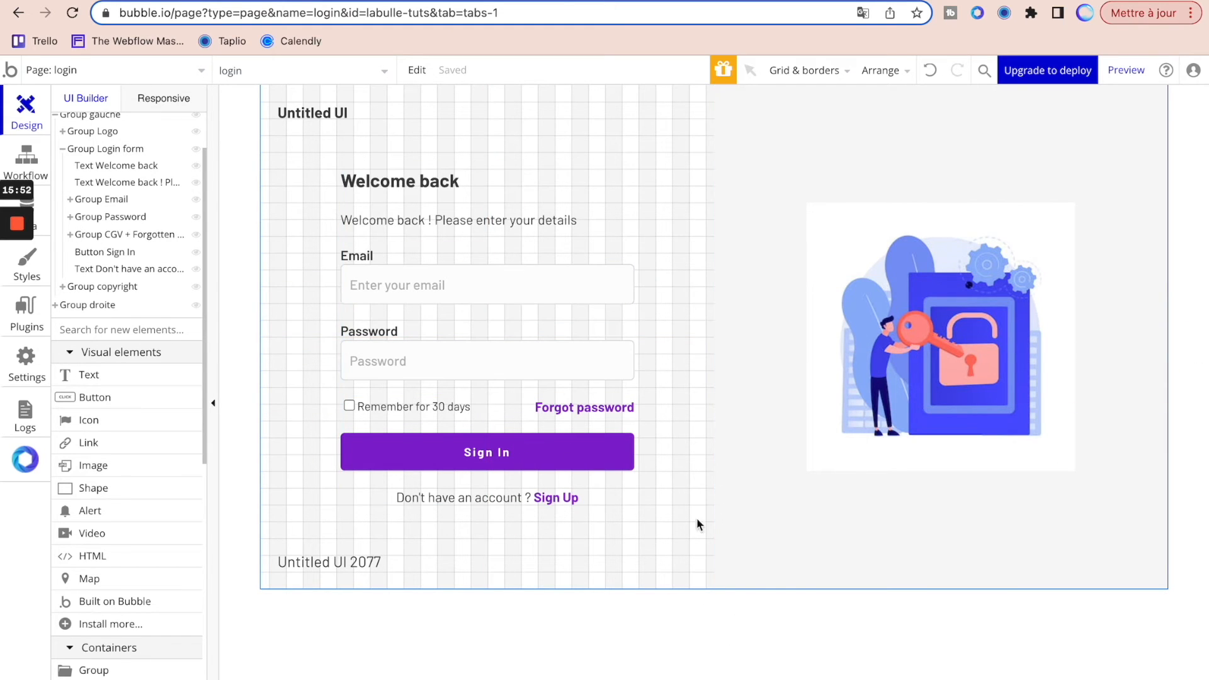
pyautogui.click(1126, 71)
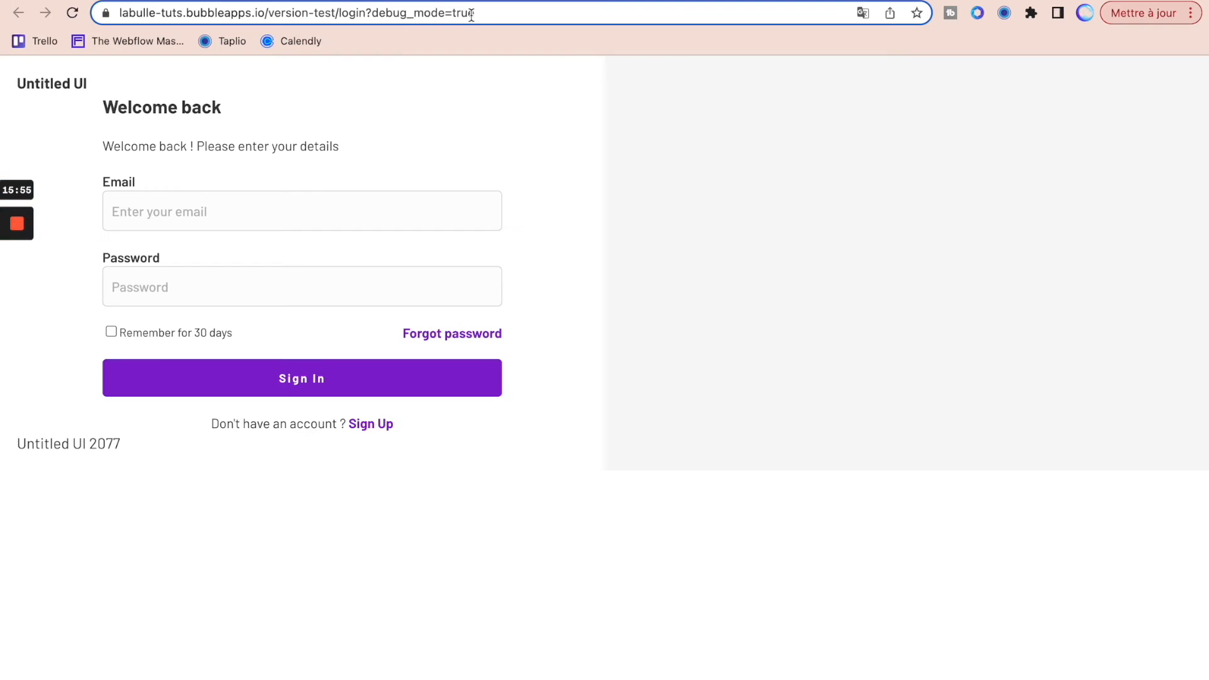
pyautogui.doubleClick(471, 14)
pyautogui.press('BackSpace')
pyautogui.press('Return')
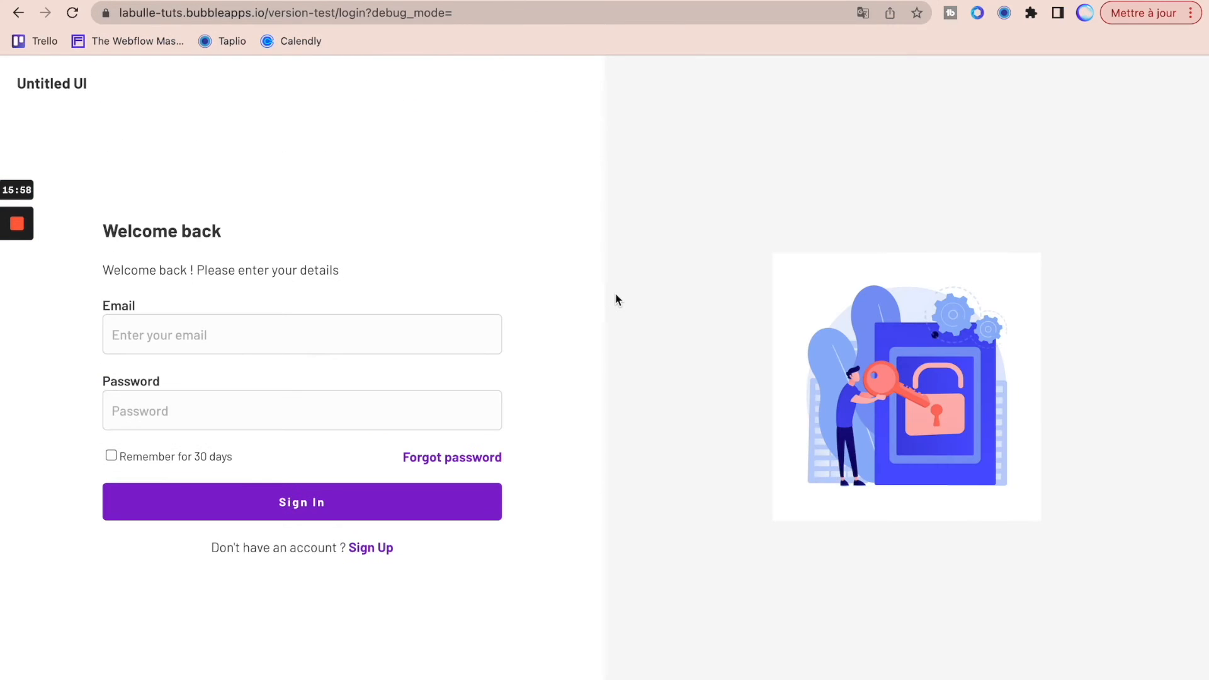
# - Test the Email field's focus state in the preview and compare the form with the reference mockup
pyautogui.click(209, 340)
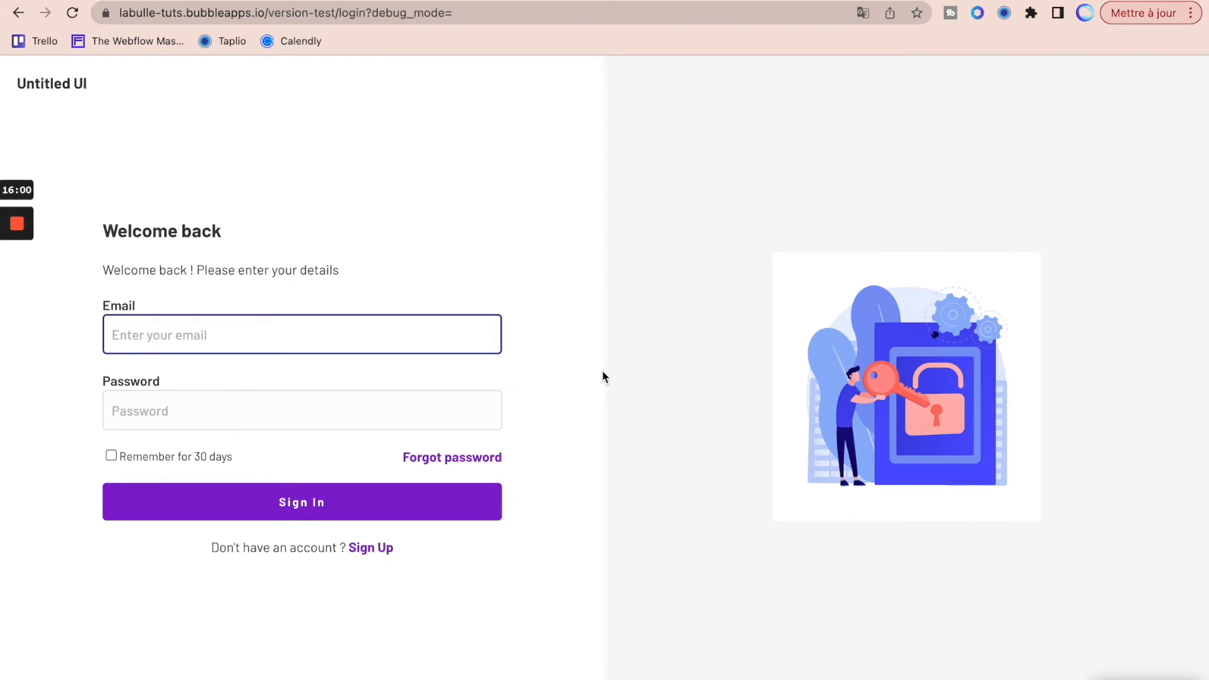
pyautogui.hotkey('ctrl', 'Tab')
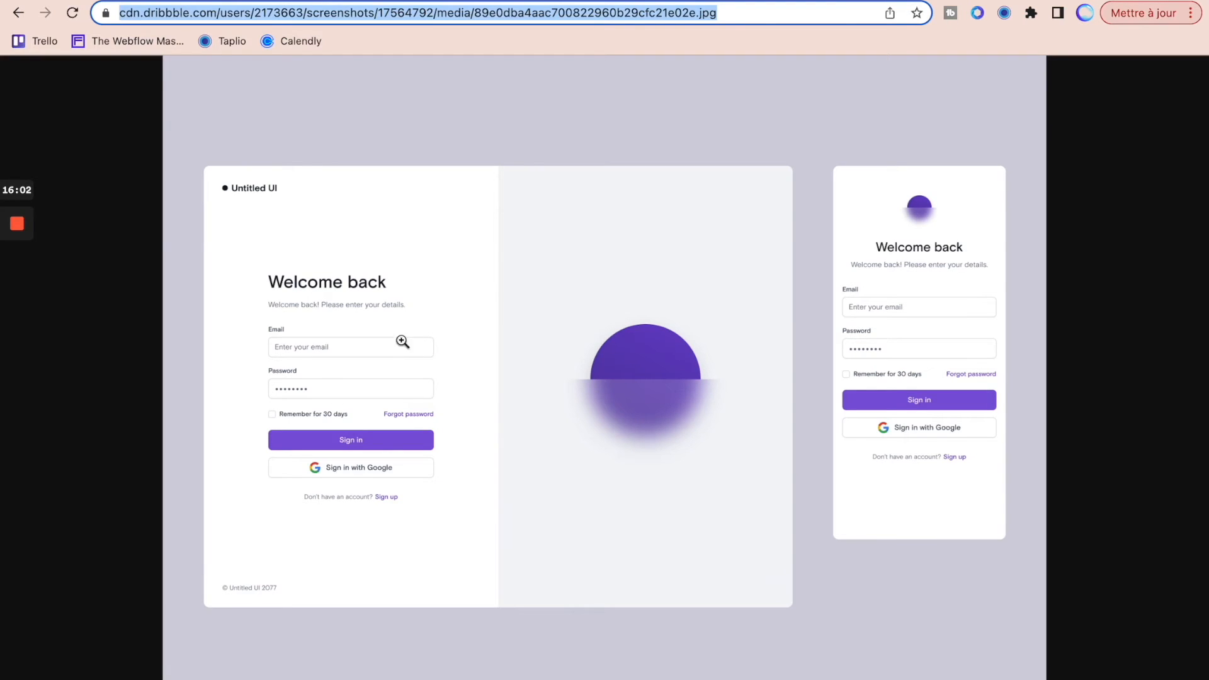
pyautogui.hotkey('ctrl', 'shift', 'Tab')
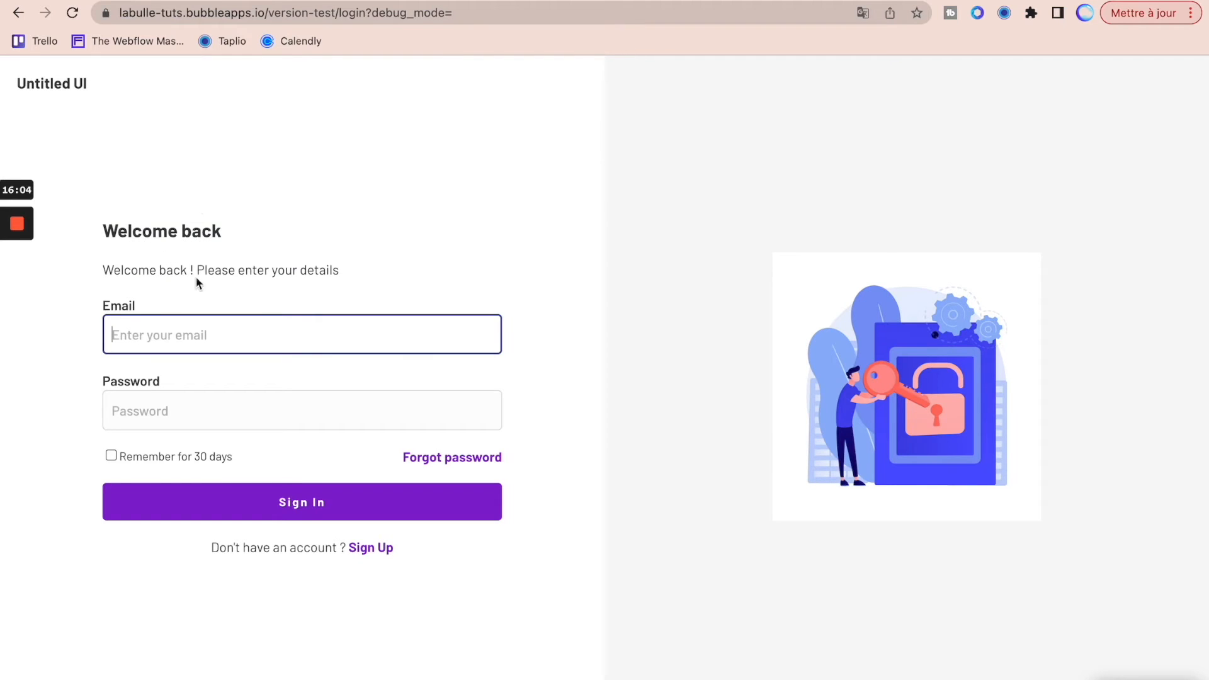
pyautogui.hotkey('ctrl', 'Tab')
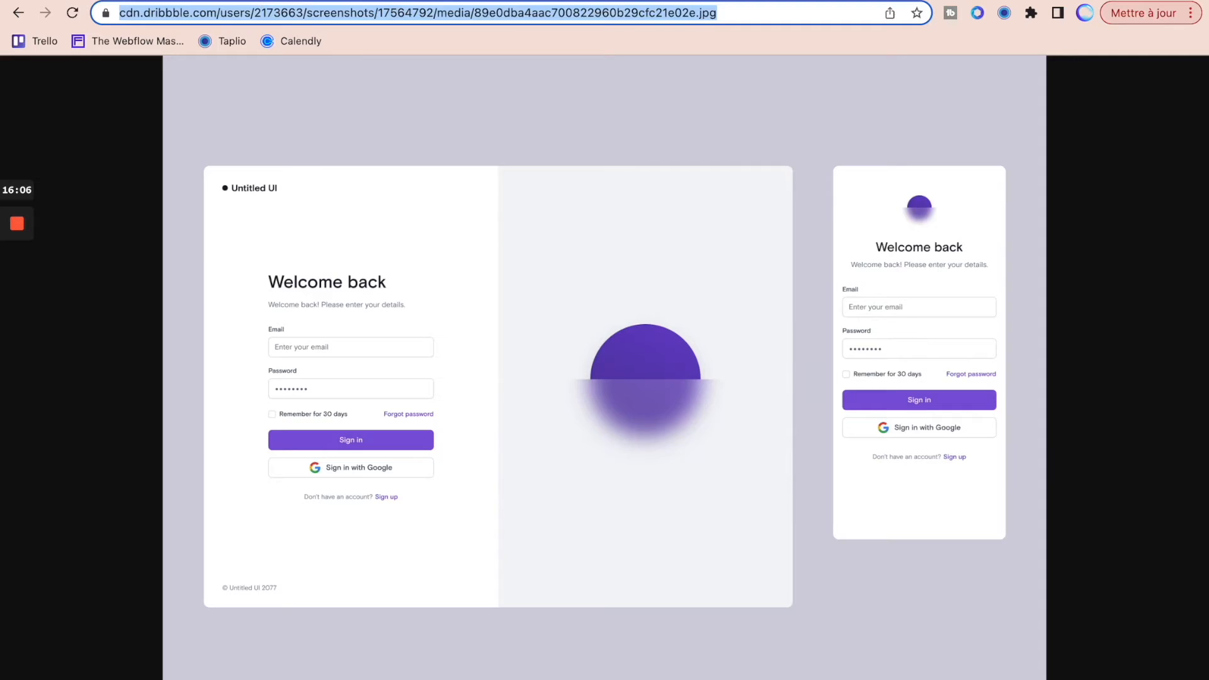
pyautogui.hotkey('ctrl', 'shift', 'Tab')
# - Return to the editor and set the max width of Group Login form to 60%
pyautogui.click(109, 0)
pyautogui.doubleClick(348, 496)
pyautogui.click(918, 157)
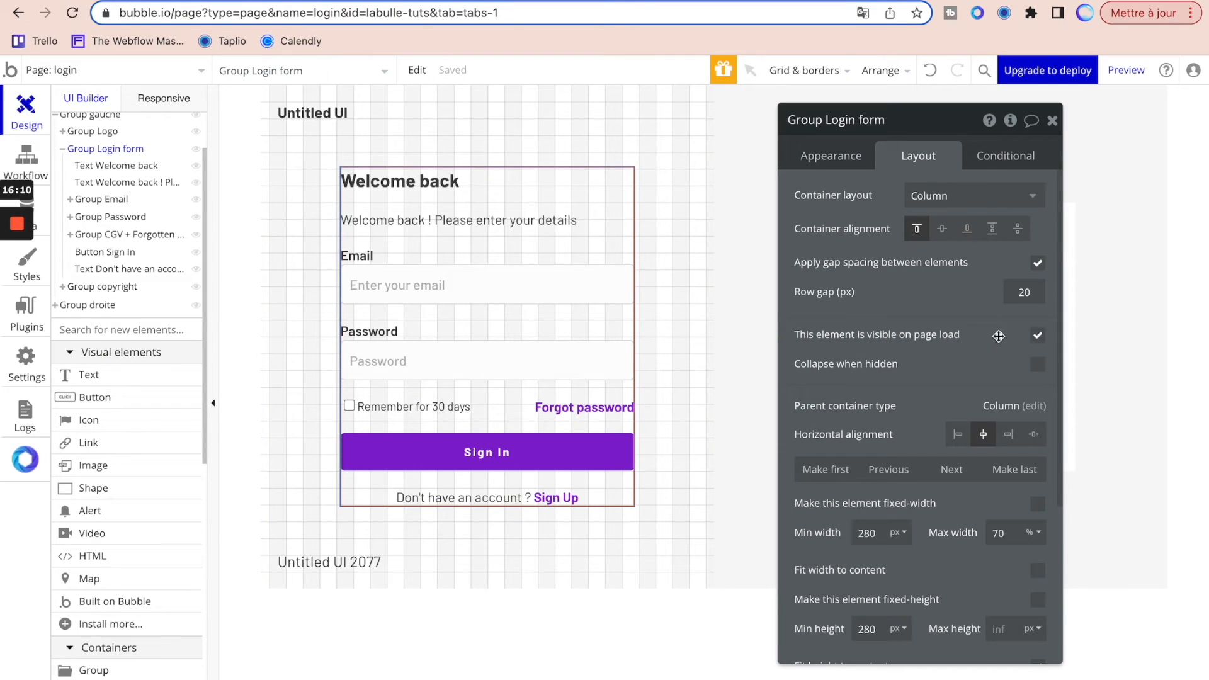
pyautogui.doubleClick(993, 533)
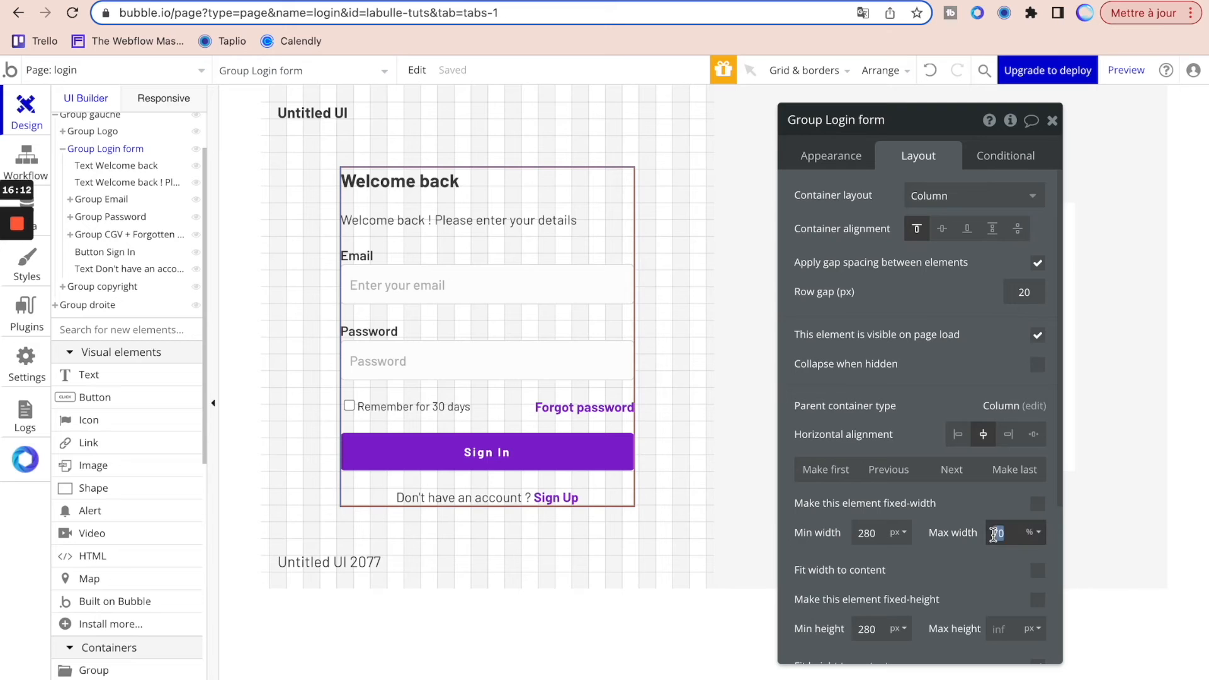
pyautogui.click(947, 546)
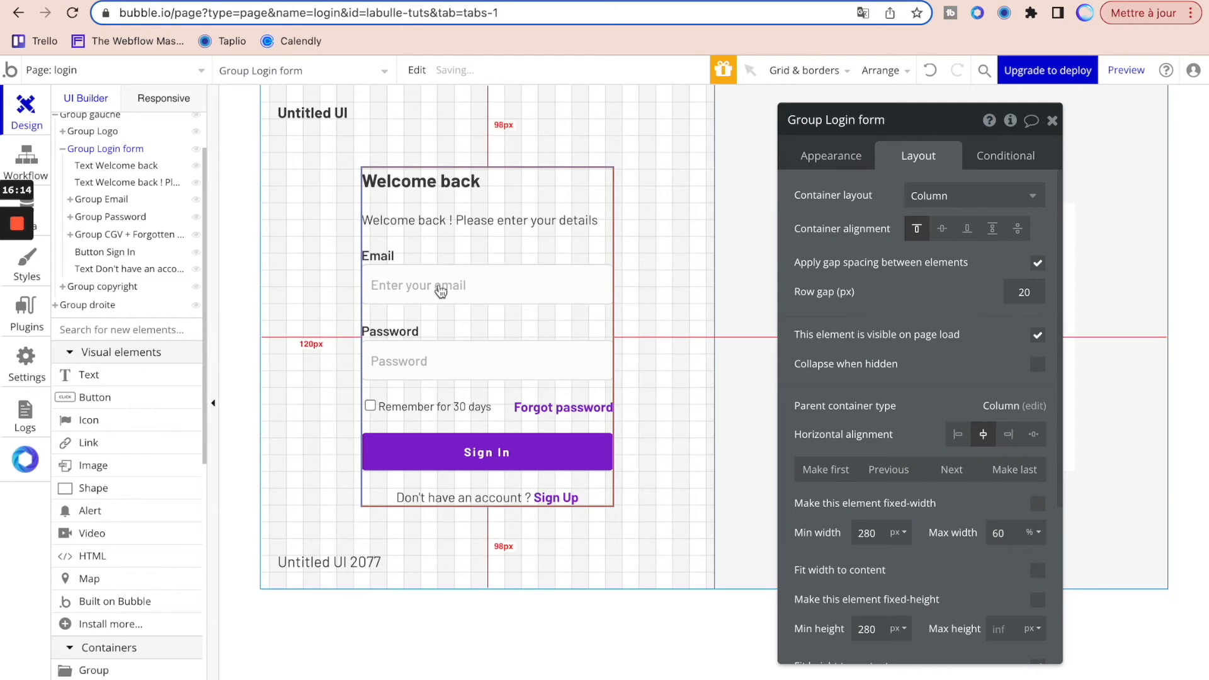
# - Set the login page's width for the UI builder to 1200
pyautogui.scroll(2, 146, 145)
pyautogui.click(82, 169)
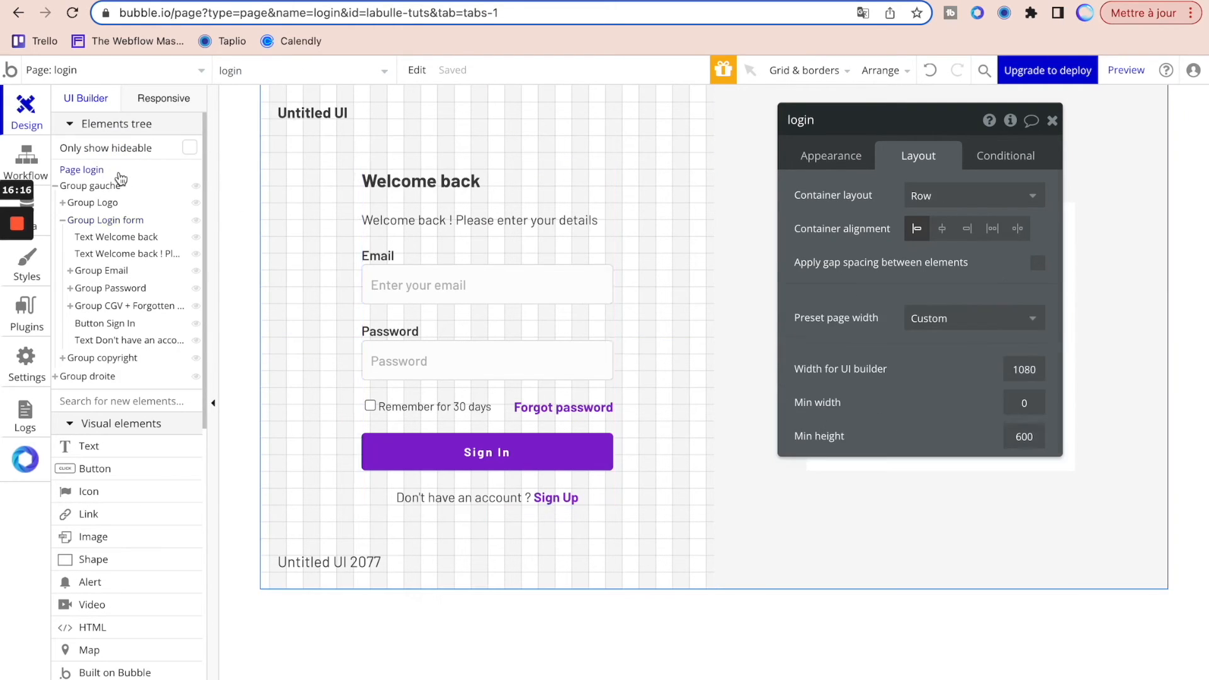
pyautogui.doubleClick(1023, 369)
pyautogui.write('1200')
pyautogui.press('Return')
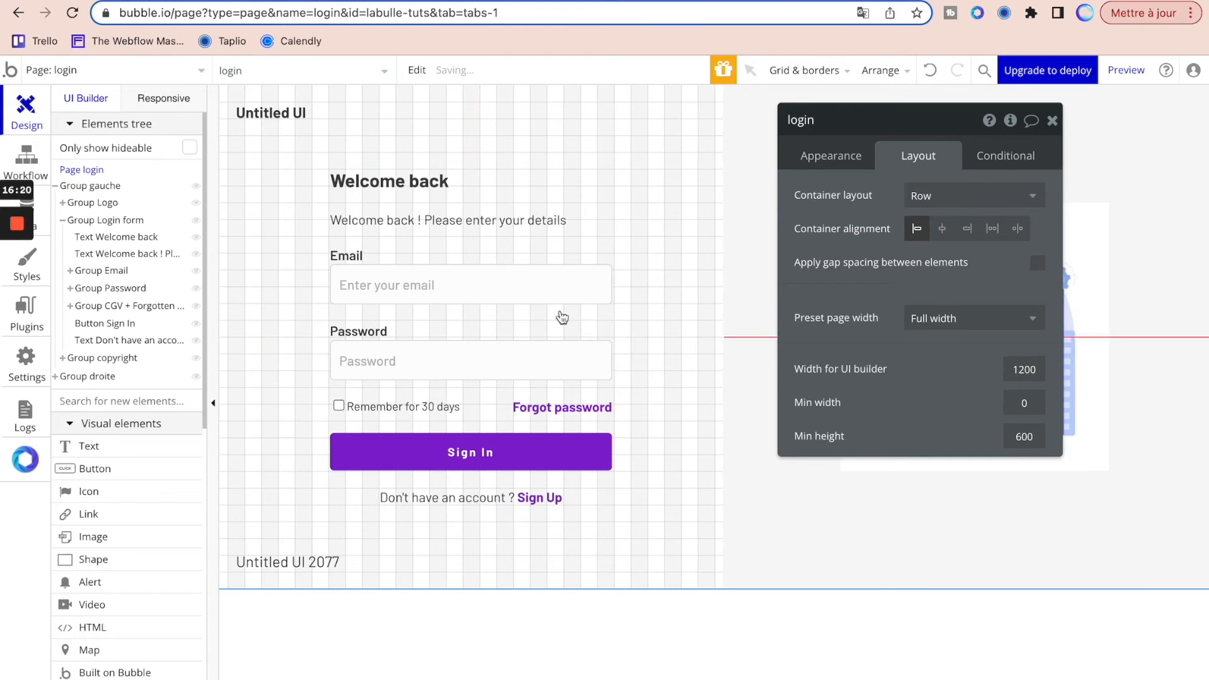
# - Refresh the login page preview to check the width of the login form
pyautogui.click(605, 211)
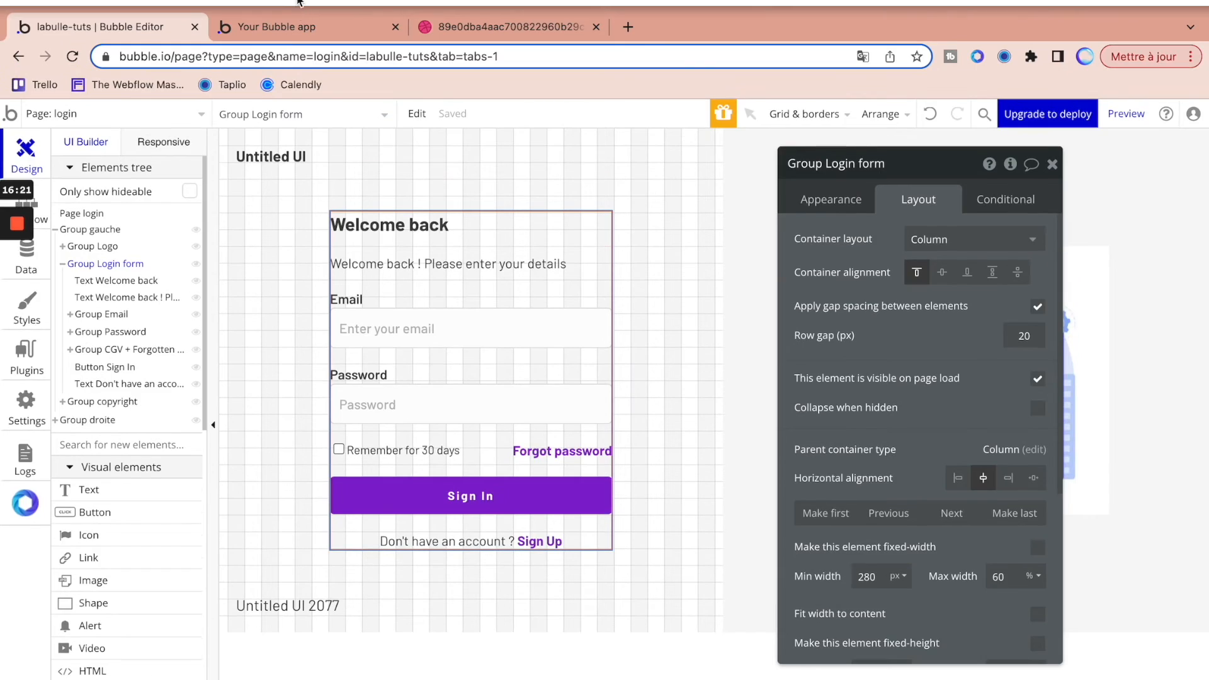
pyautogui.click(312, 26)
pyautogui.click(316, 104)
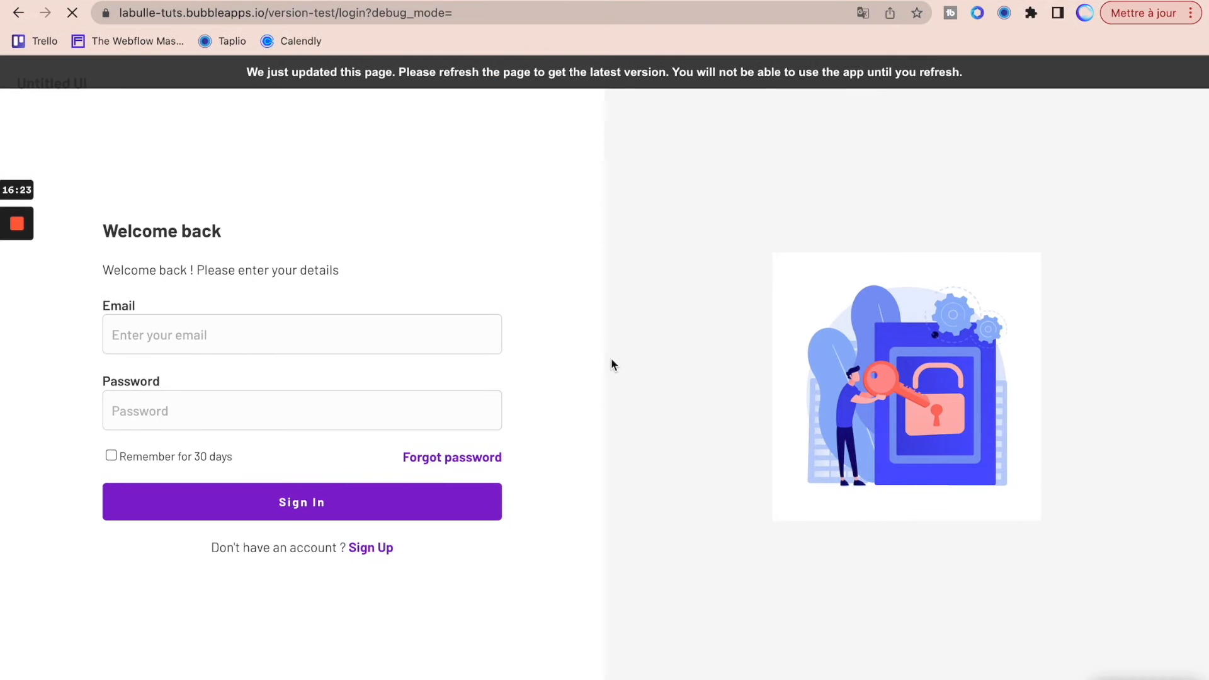
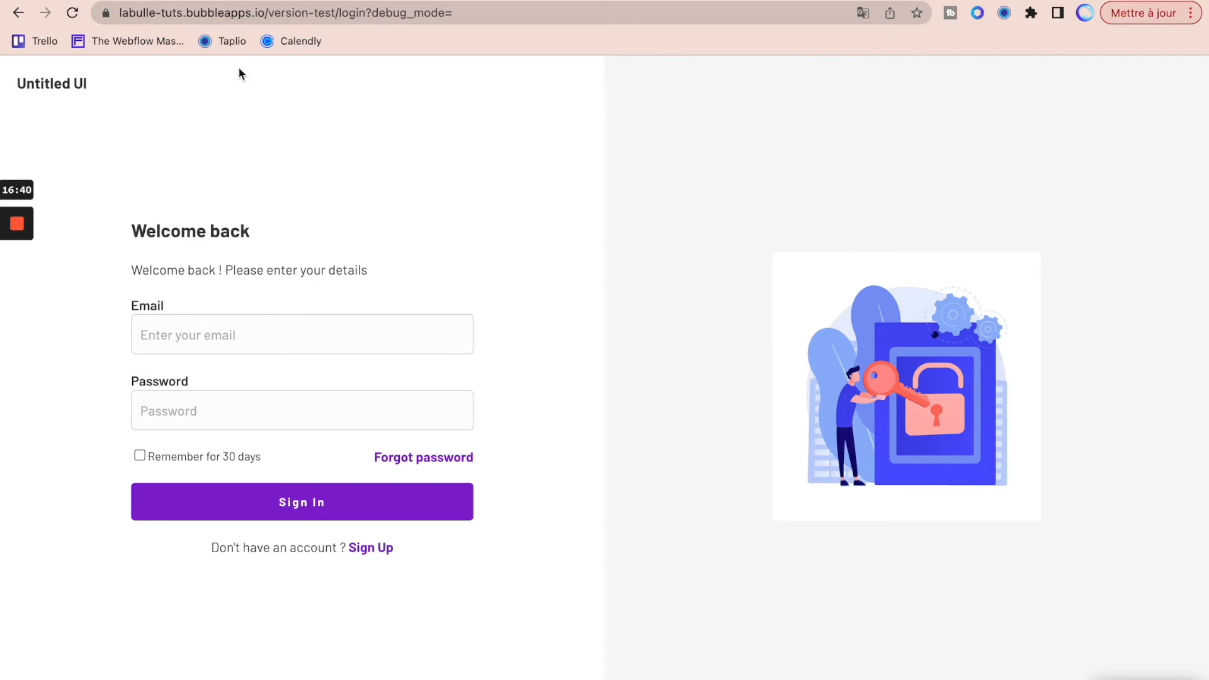
# - Set the fixed width of the padlock illustration to 450 px in the editor
pyautogui.click(82, 1)
pyautogui.moveTo(933, 354); pyautogui.dragTo(666, 369)
pyautogui.click(976, 333)
pyautogui.click(635, 171)
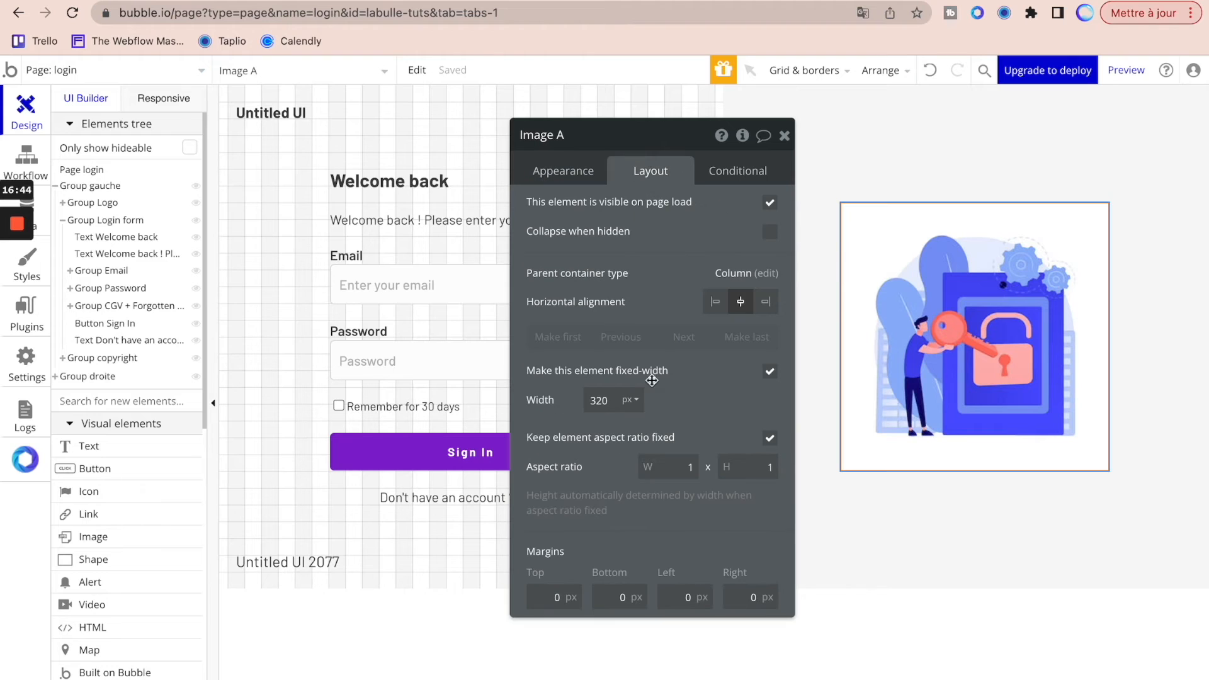
pyautogui.doubleClick(601, 400)
pyautogui.write('600')
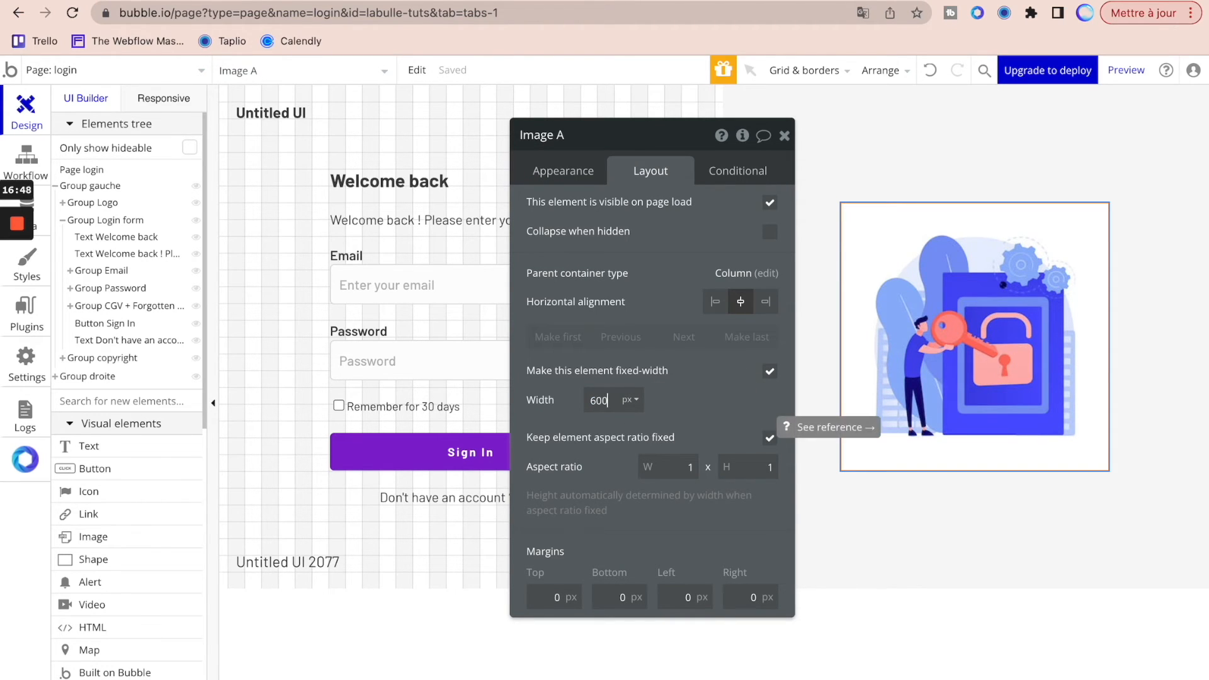
pyautogui.doubleClick(594, 401)
pyautogui.write('450')
pyautogui.click(656, 409)
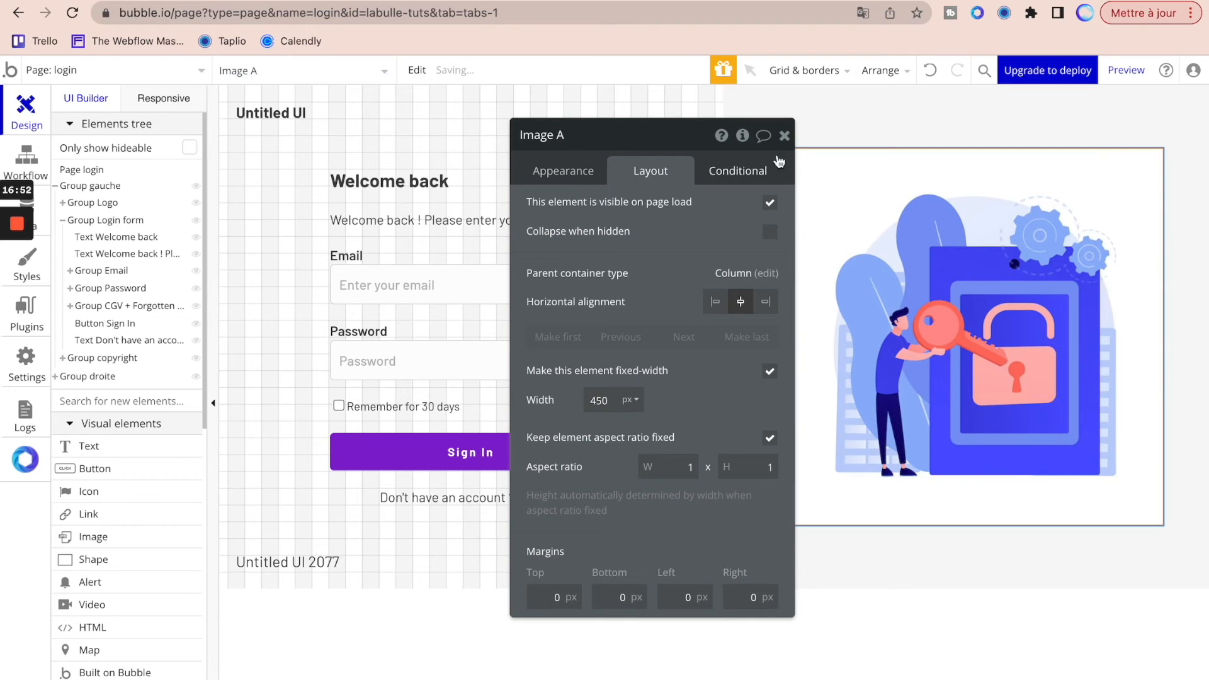
pyautogui.click(784, 136)
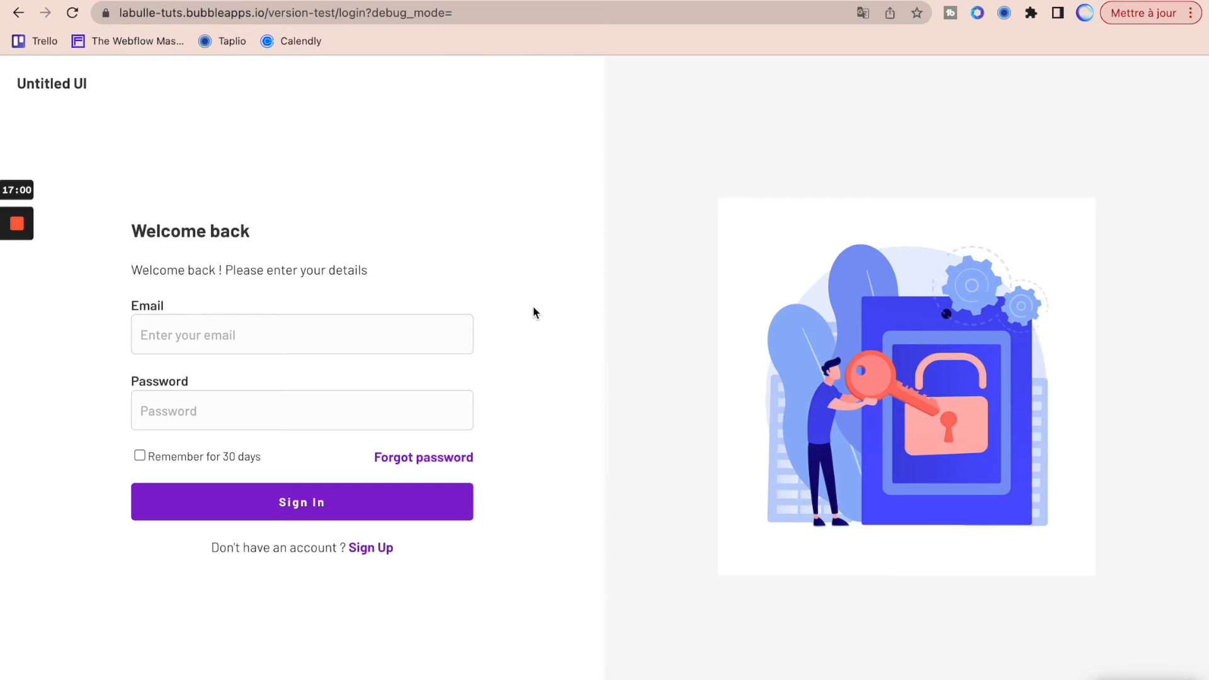
# - Check the Email field's focus in the preview, and narrow the page to 978 px in the editor's responsive view
pyautogui.click(305, 336)
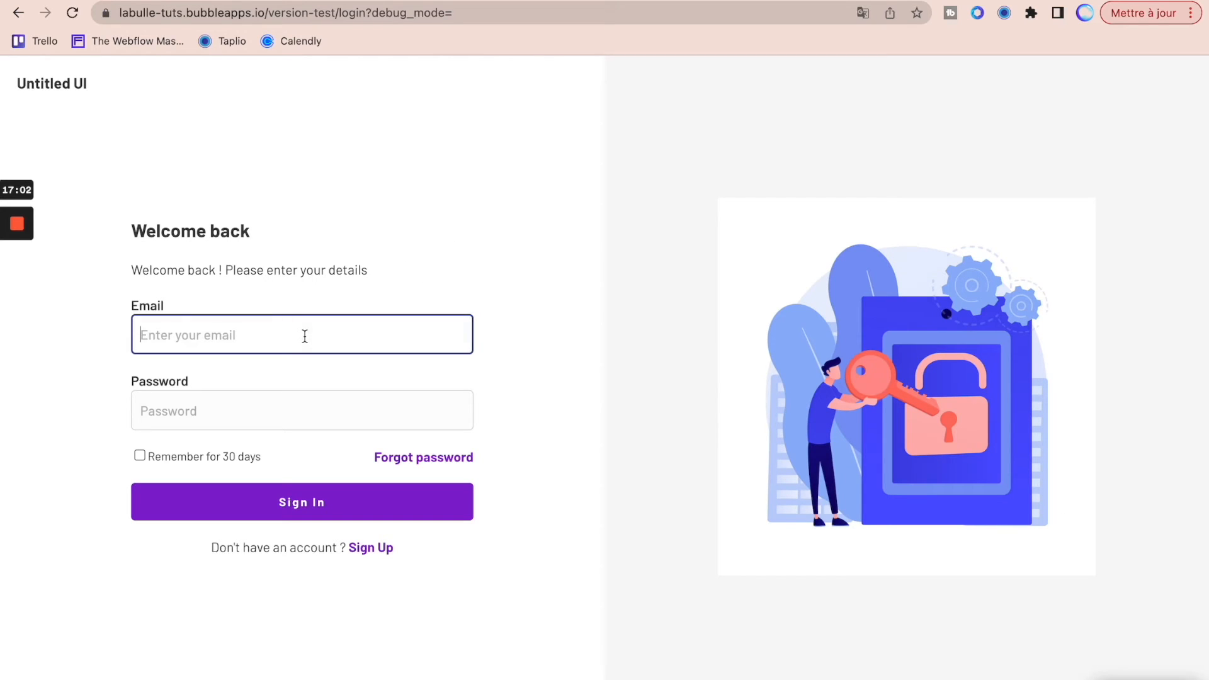
pyautogui.click(564, 236)
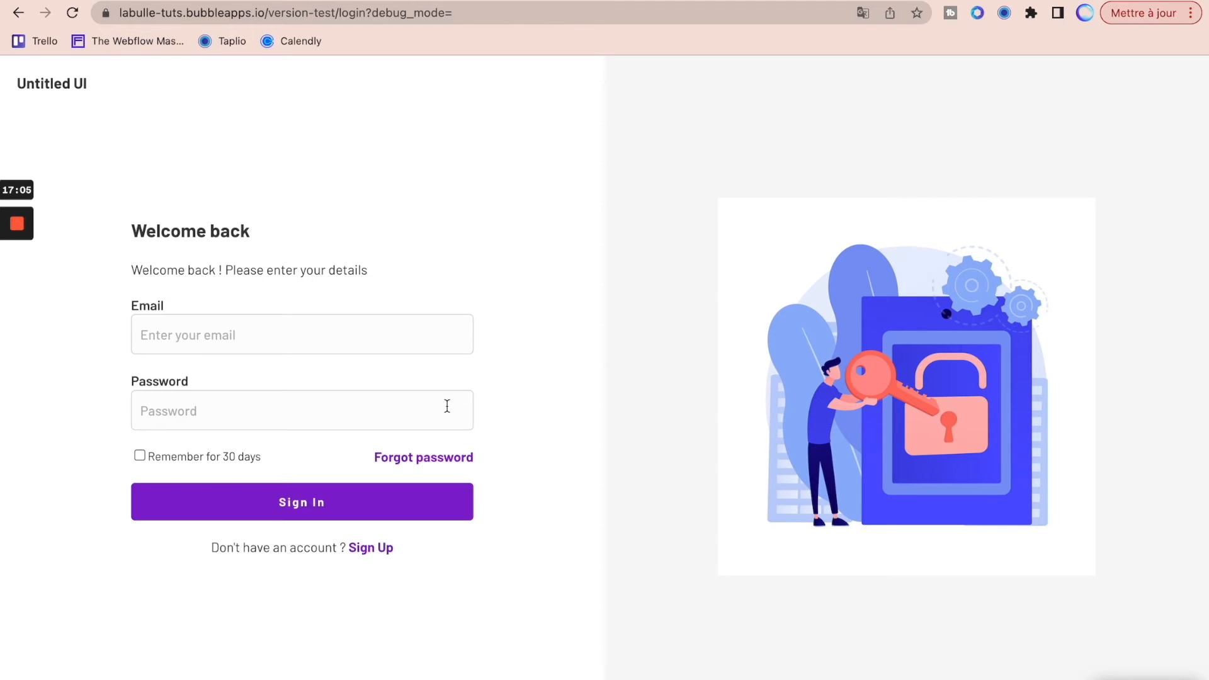
pyautogui.click(95, 1)
pyautogui.click(152, 109)
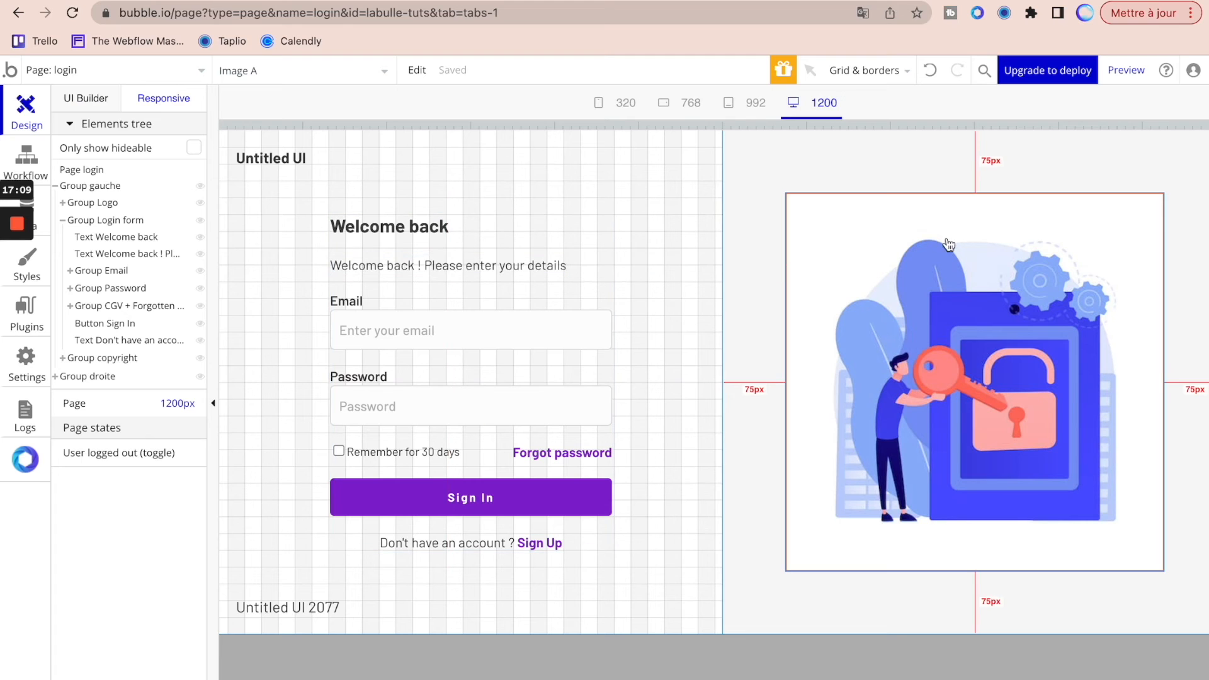
pyautogui.moveTo(1202, 128); pyautogui.dragTo(1106, 158)
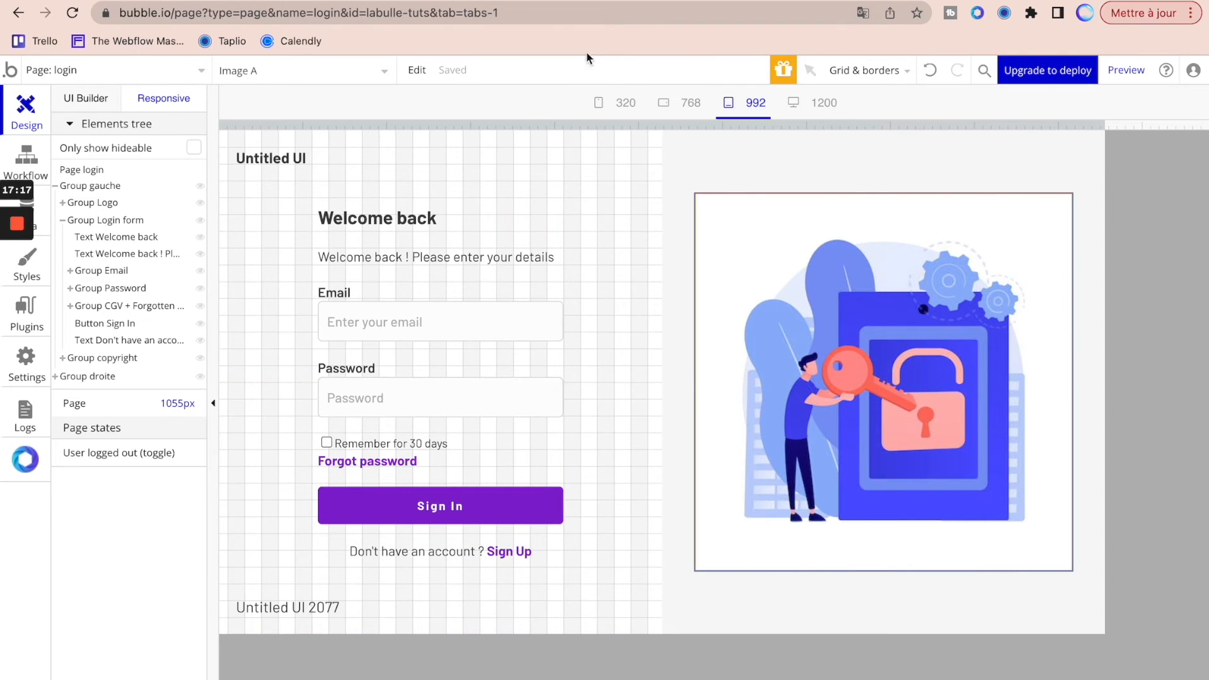
pyautogui.moveTo(1105, 127); pyautogui.dragTo(1040, 137)
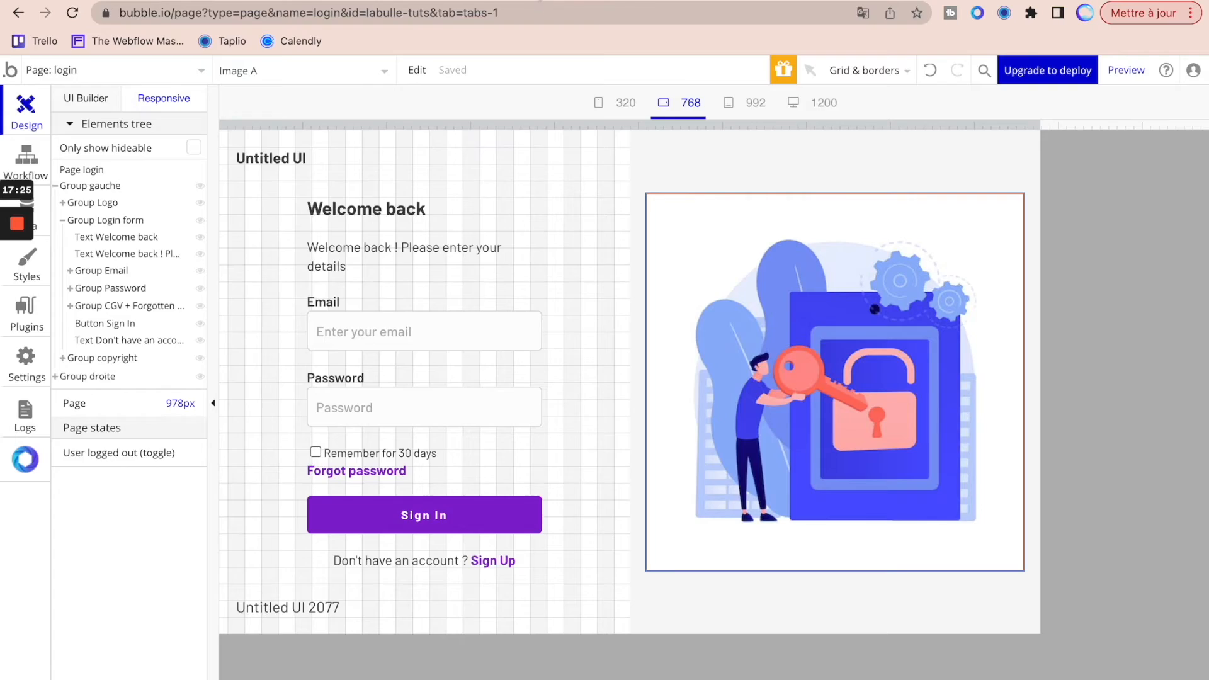
# - Compare the layout with the reference mockup and widen the responsive view to 1000 px
pyautogui.click(542, 2)
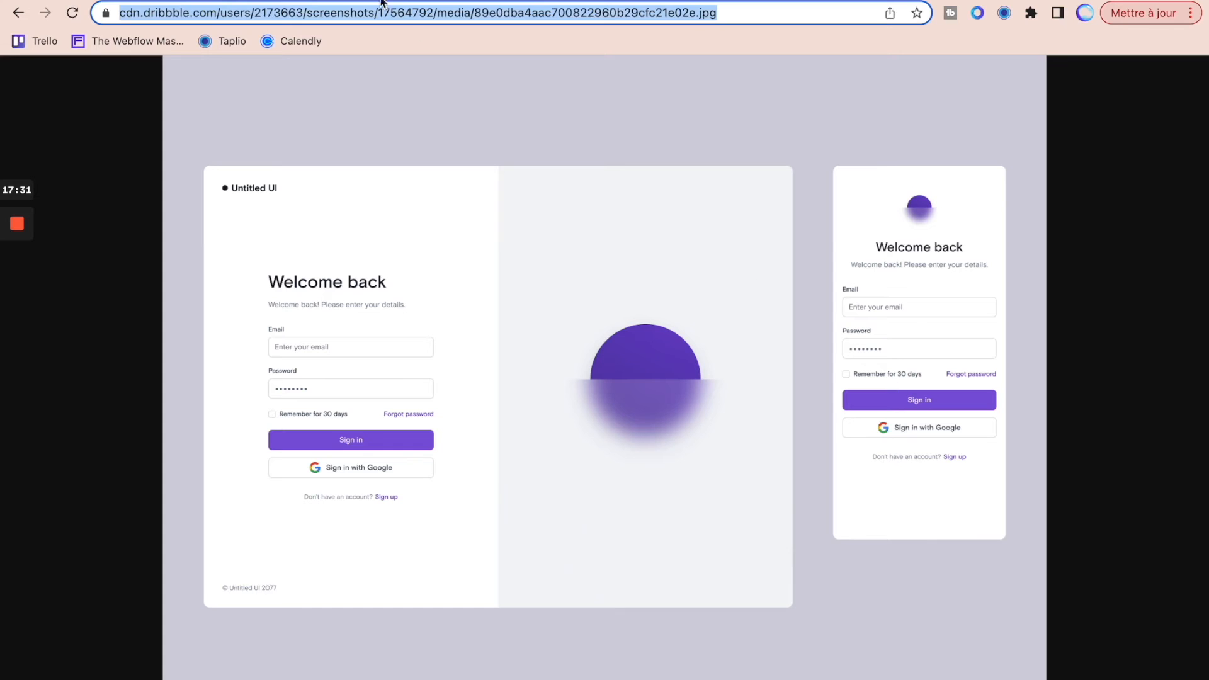
pyautogui.click(337, 2)
pyautogui.click(146, 3)
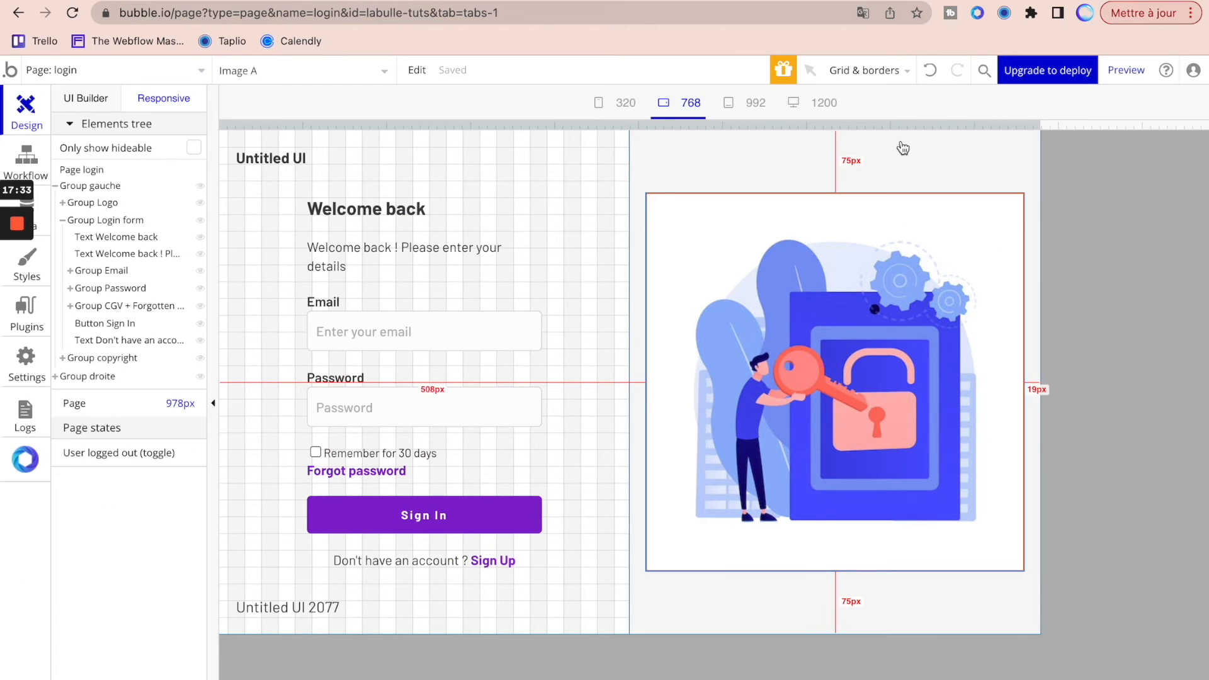
pyautogui.moveTo(1014, 128); pyautogui.dragTo(1059, 127)
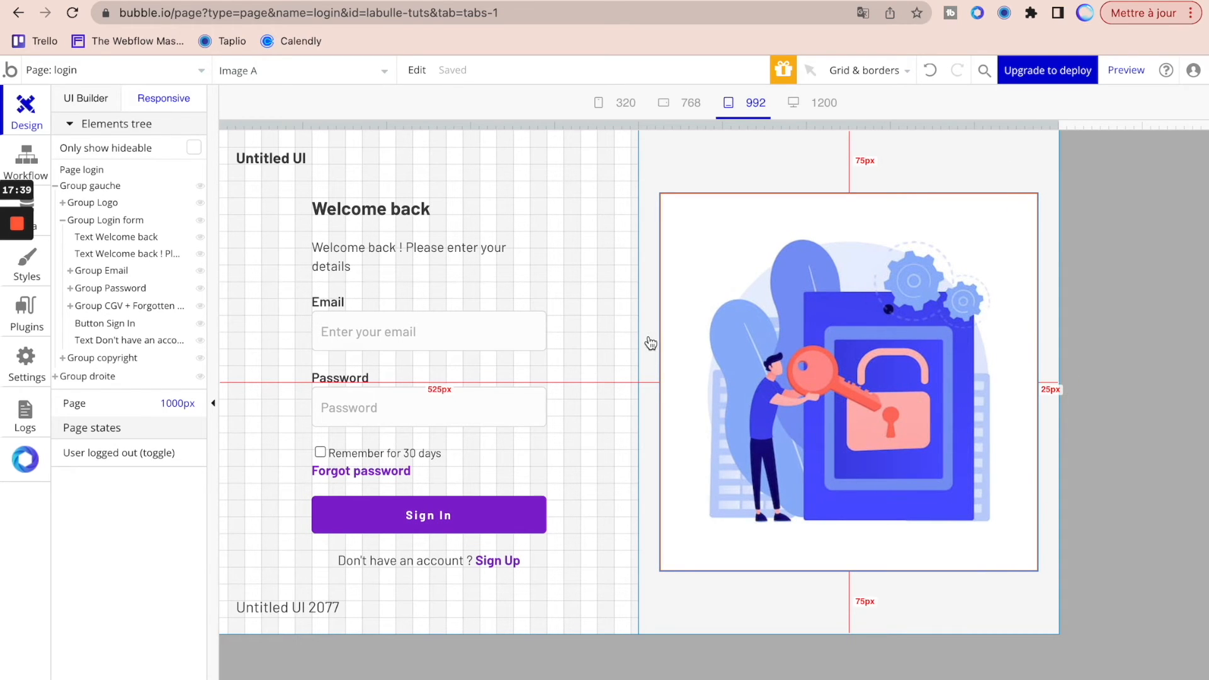
# - Turn off the fixed-width setting of the padlock illustration
pyautogui.doubleClick(755, 343)
pyautogui.click(631, 166)
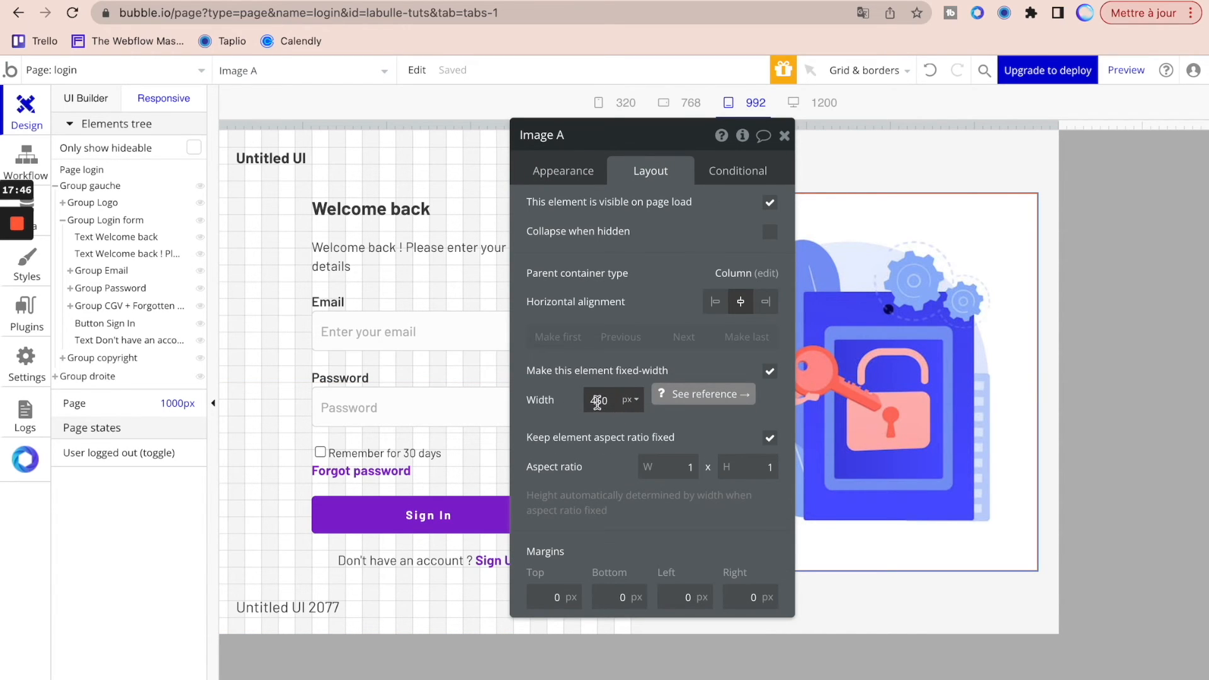
pyautogui.click(769, 373)
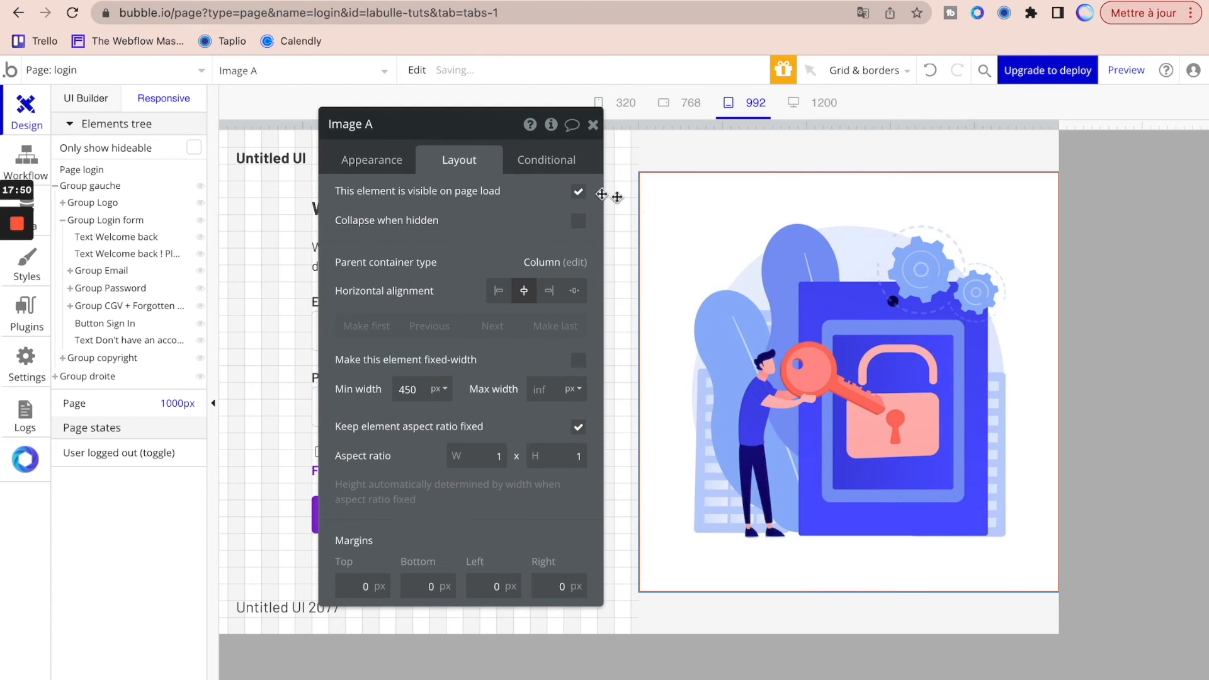
# - Set the padlock illustration's maximum width to 450 px and its minimum width to 280 px
pyautogui.moveTo(1059, 125); pyautogui.dragTo(1135, 125)
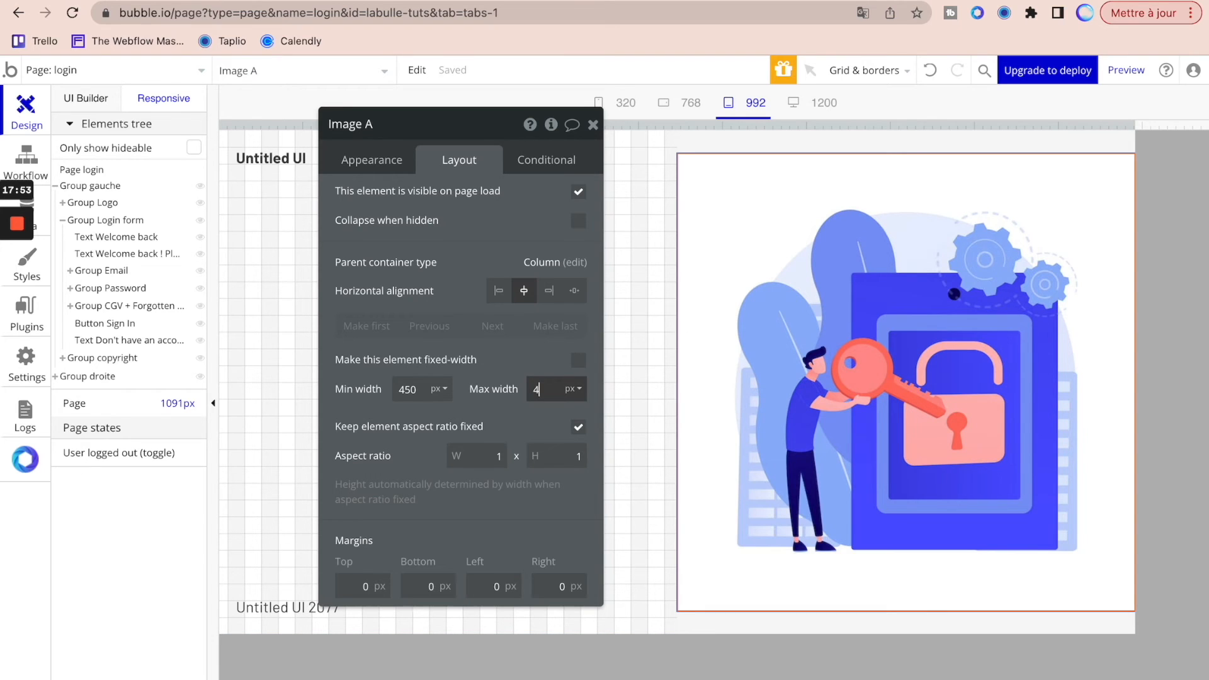
pyautogui.click(499, 357)
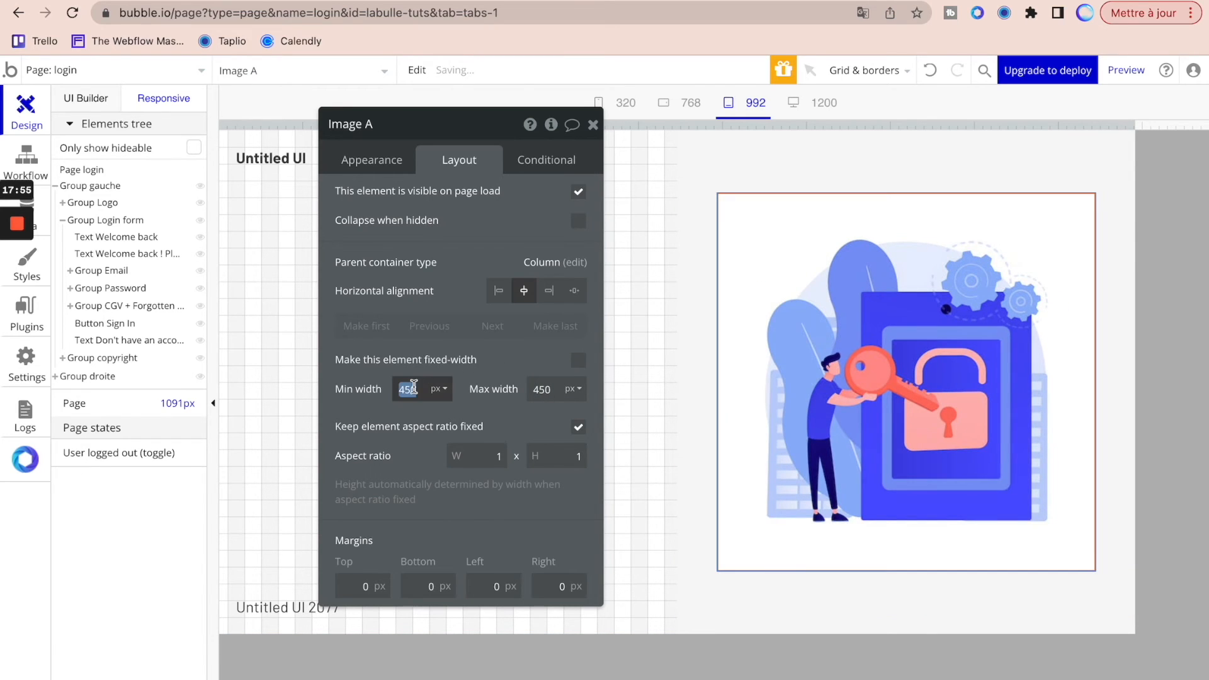
pyautogui.write('280')
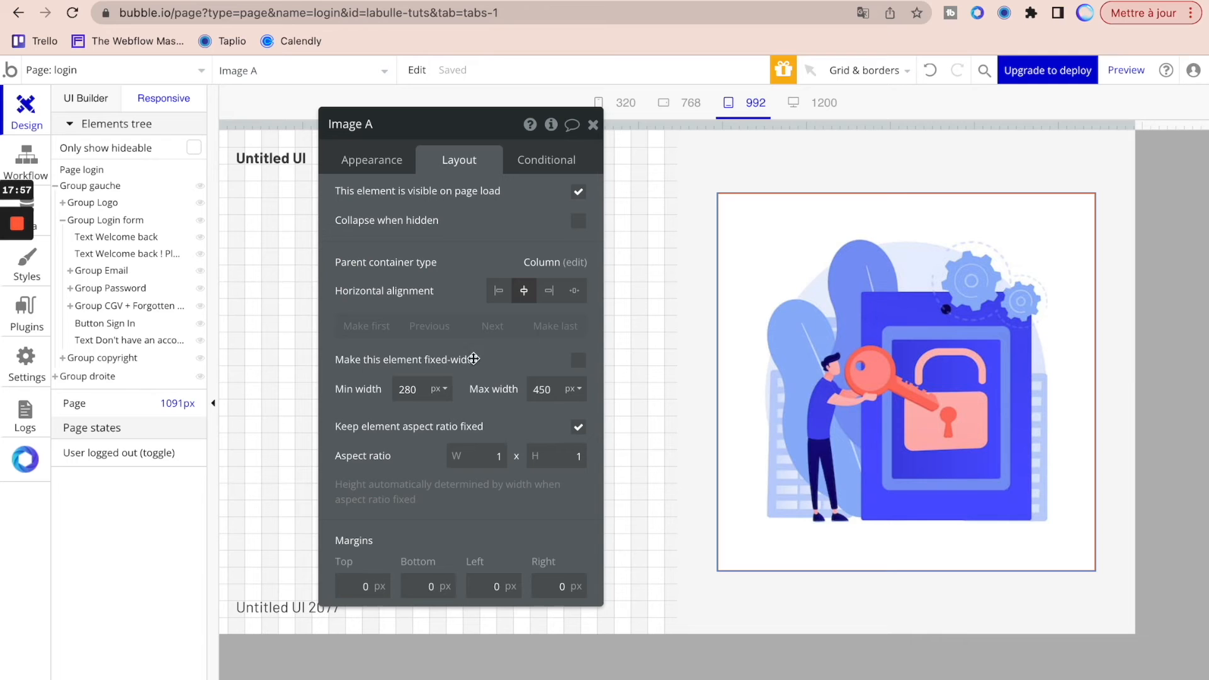
# - Check how the illustration adapts by narrowing the page and widening it back to 1008 px
pyautogui.moveTo(1132, 123); pyautogui.dragTo(743, 171)
pyautogui.click(592, 124)
pyautogui.moveTo(738, 128); pyautogui.dragTo(1065, 123)
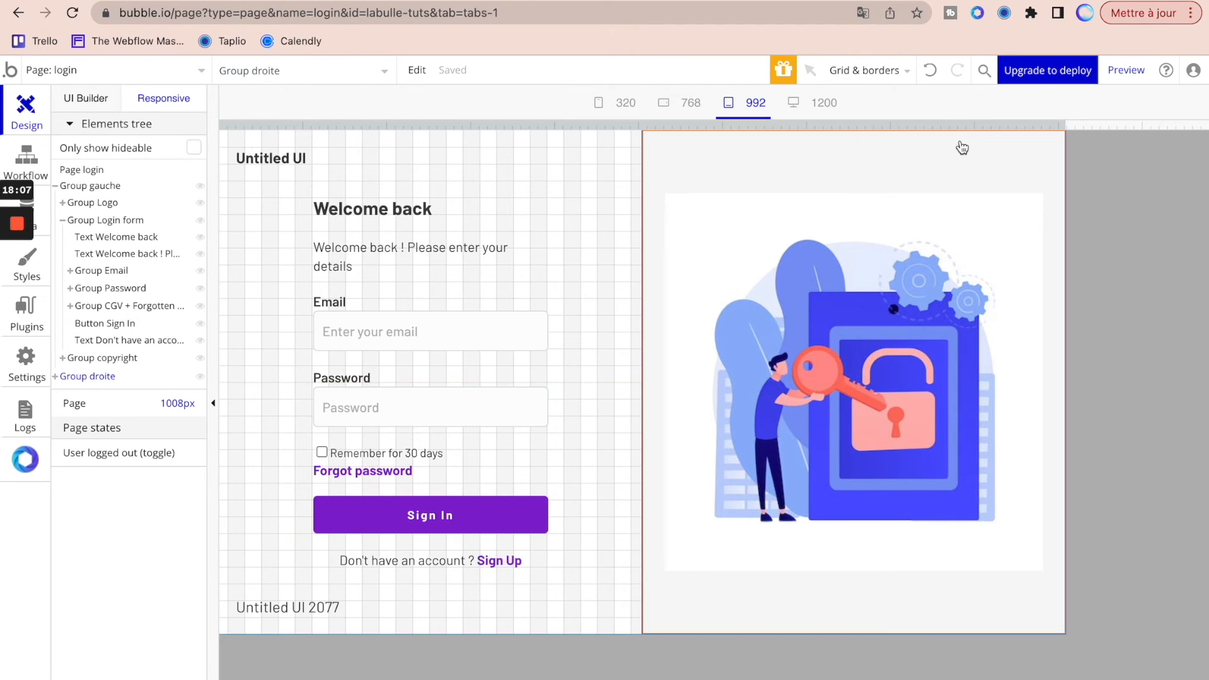
# - Set the padding of Group droite to 60 px on all four sides and close its properties
pyautogui.doubleClick(928, 162)
pyautogui.moveTo(441, 366); pyautogui.dragTo(372, 274)
pyautogui.scroll(-3, 376, 367)
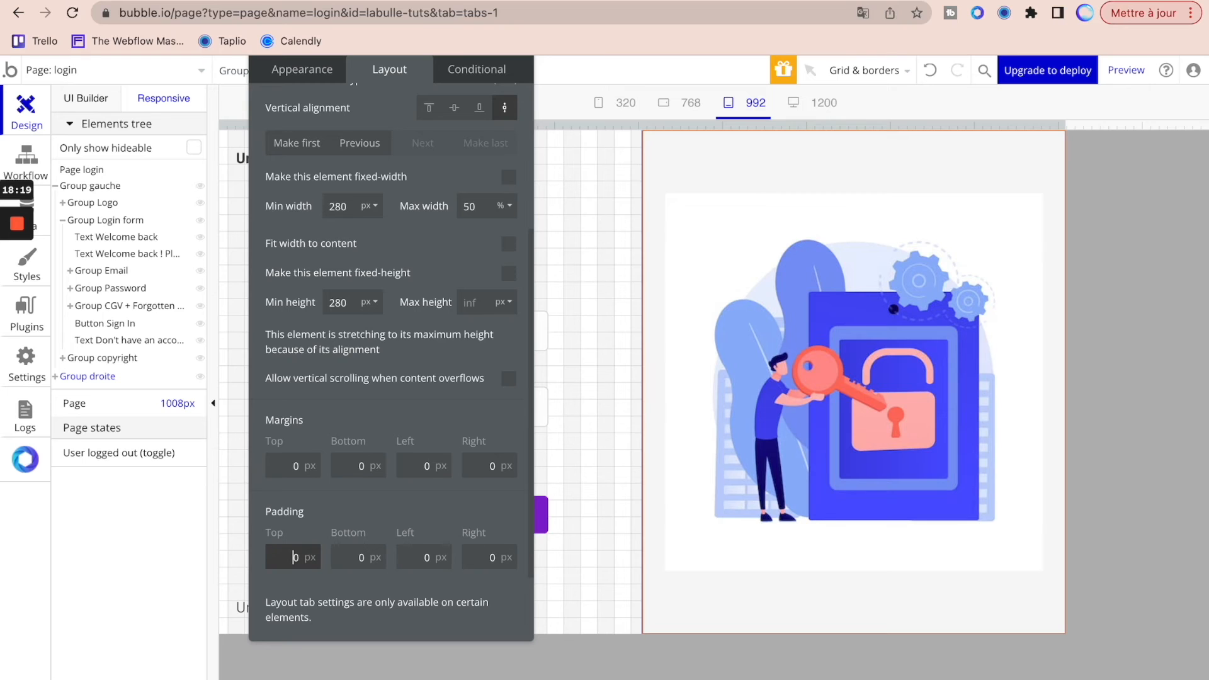
pyautogui.click(358, 557)
pyautogui.write('60')
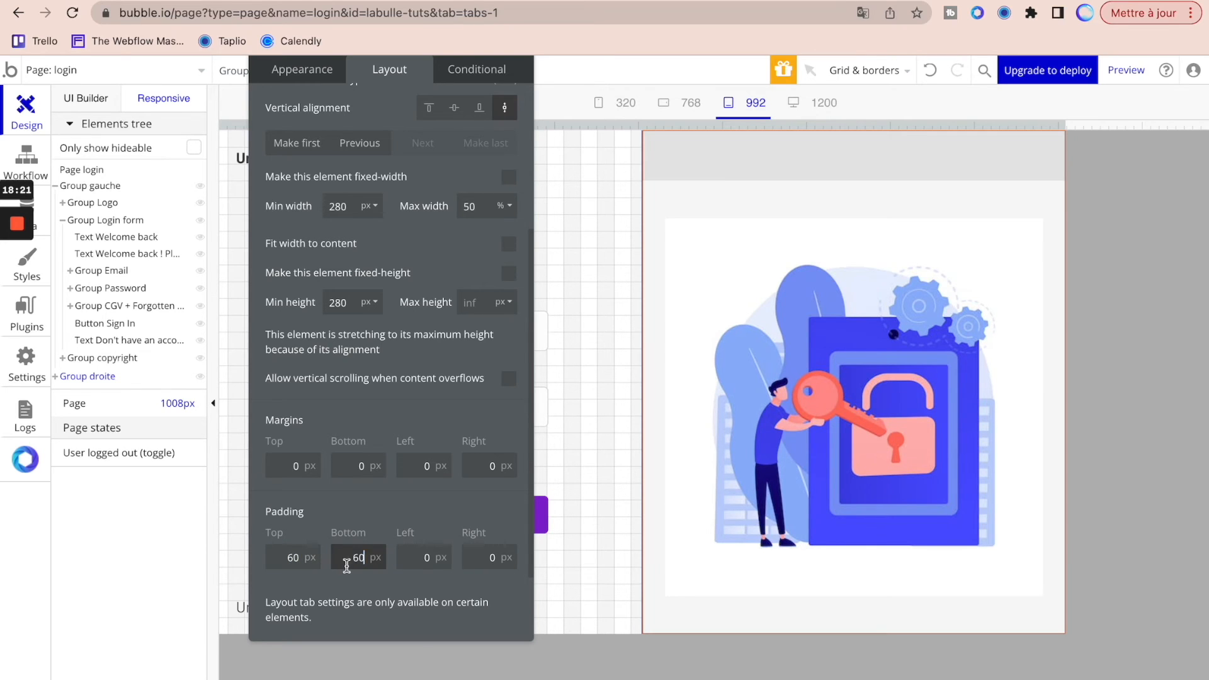
pyautogui.click(423, 557)
pyautogui.write('60')
pyautogui.click(491, 557)
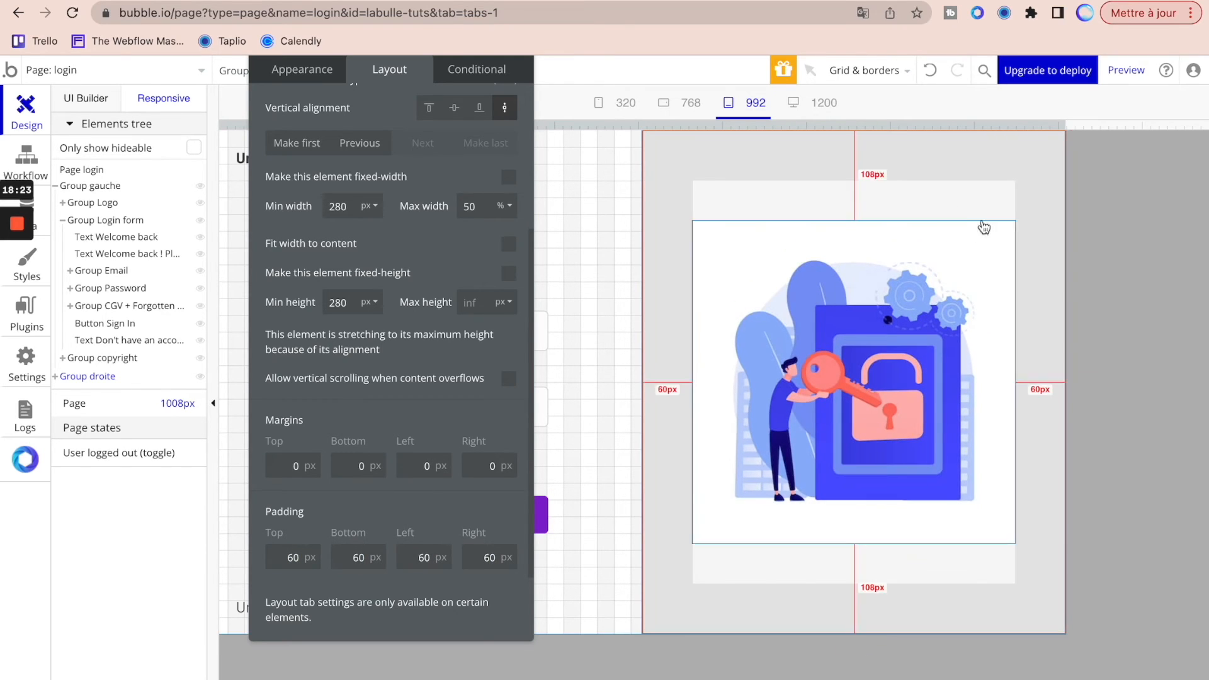
pyautogui.moveTo(523, 76); pyautogui.dragTo(484, 172)
pyautogui.click(484, 129)
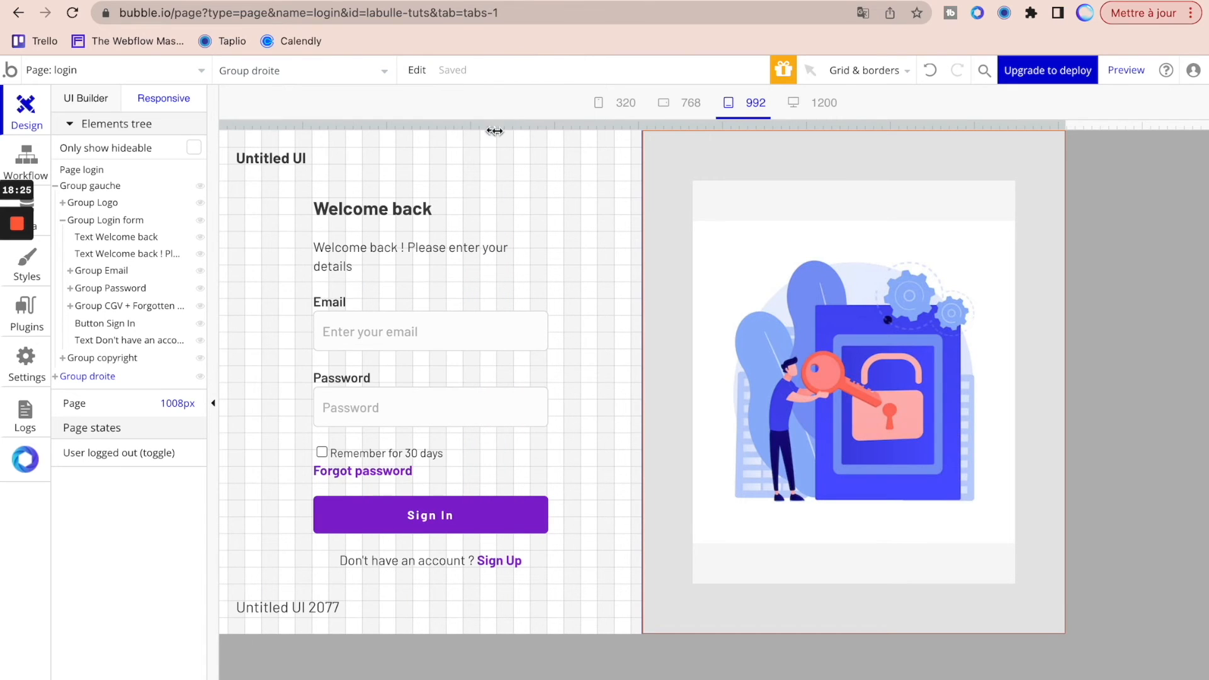
# - Examine how both groups behave as the page narrows to 682 px and 560 px, finishing at a 600 px width
pyautogui.click(580, 229)
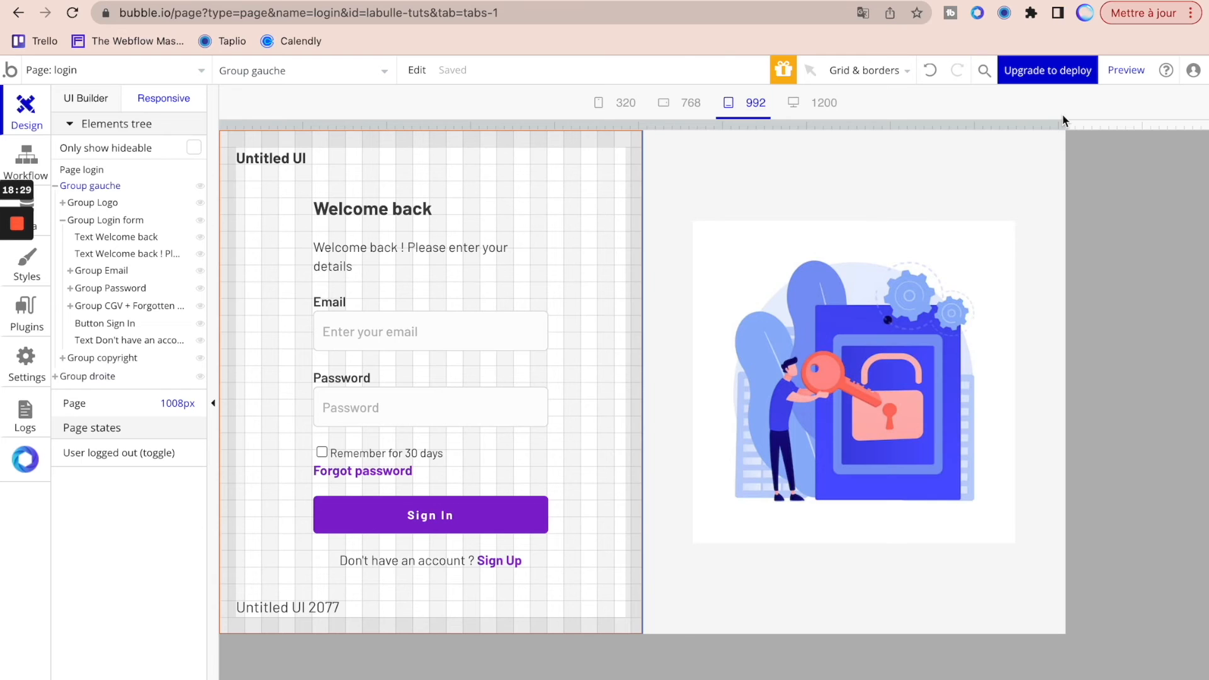
pyautogui.moveTo(1062, 121); pyautogui.dragTo(792, 164)
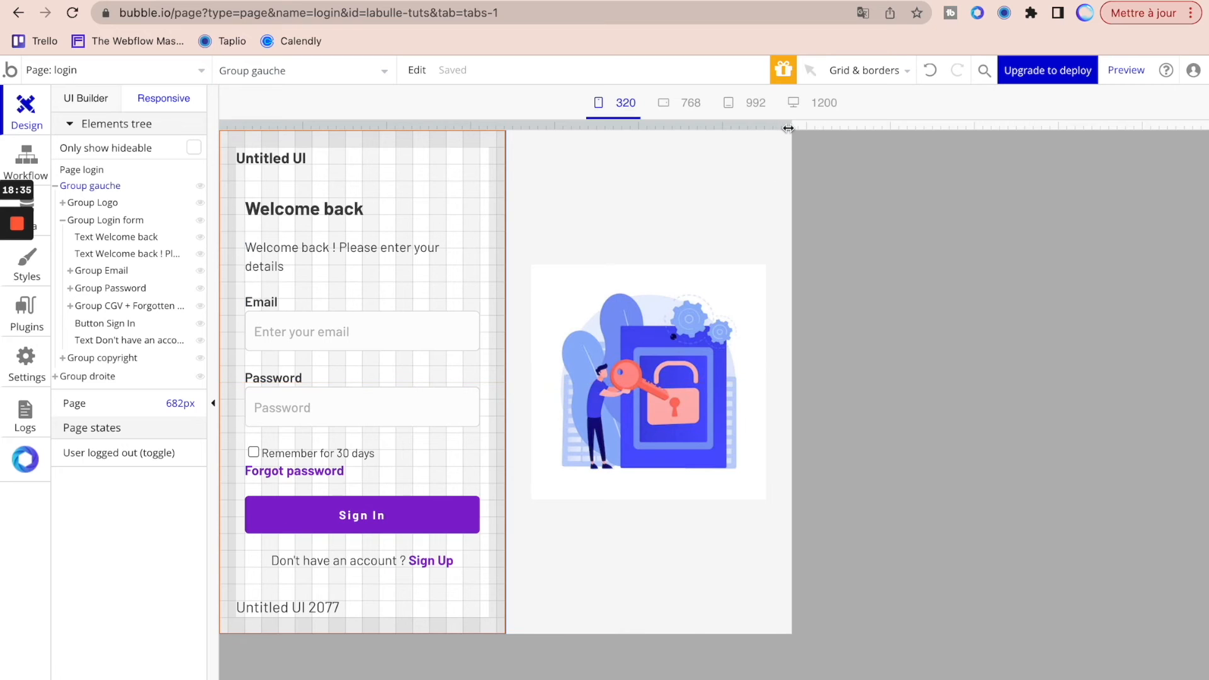
pyautogui.moveTo(787, 129); pyautogui.dragTo(809, 128)
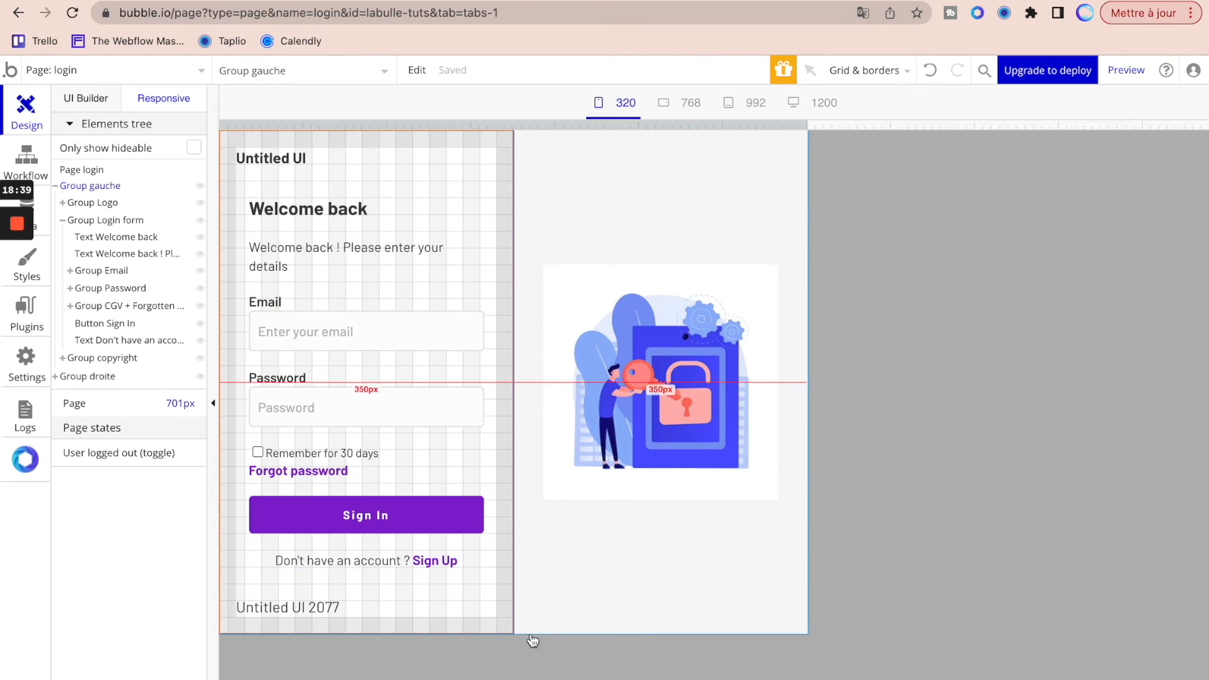
pyautogui.click(580, 608)
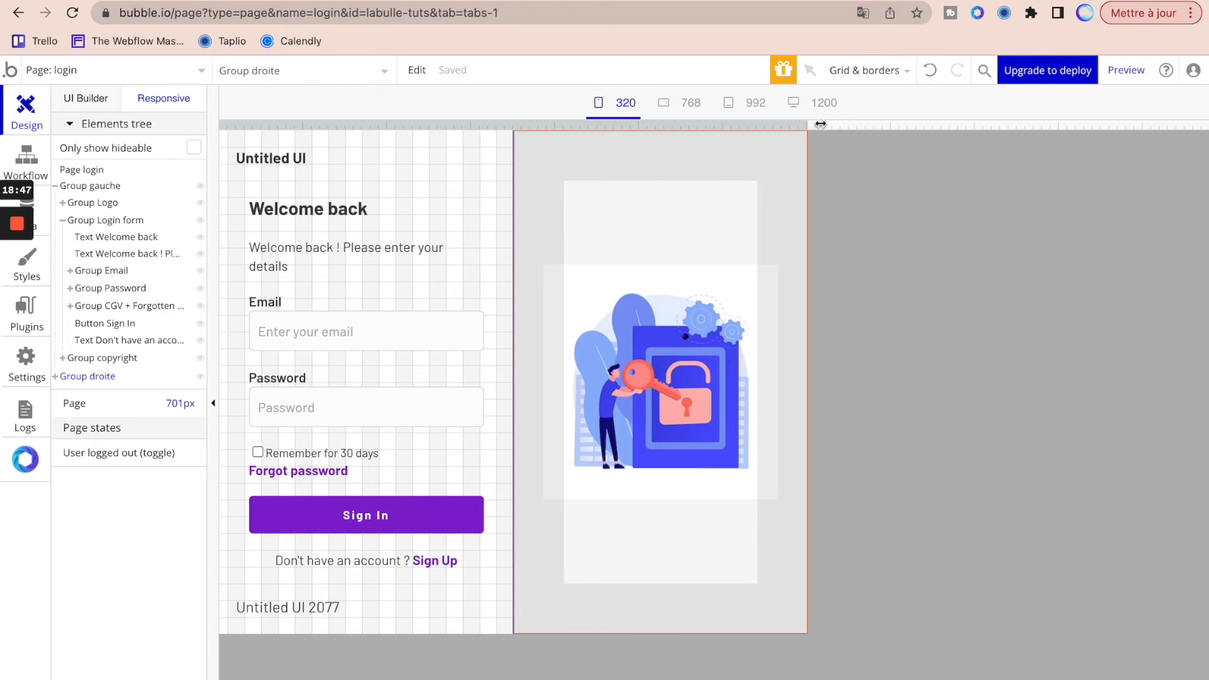
pyautogui.moveTo(808, 129); pyautogui.dragTo(689, 179)
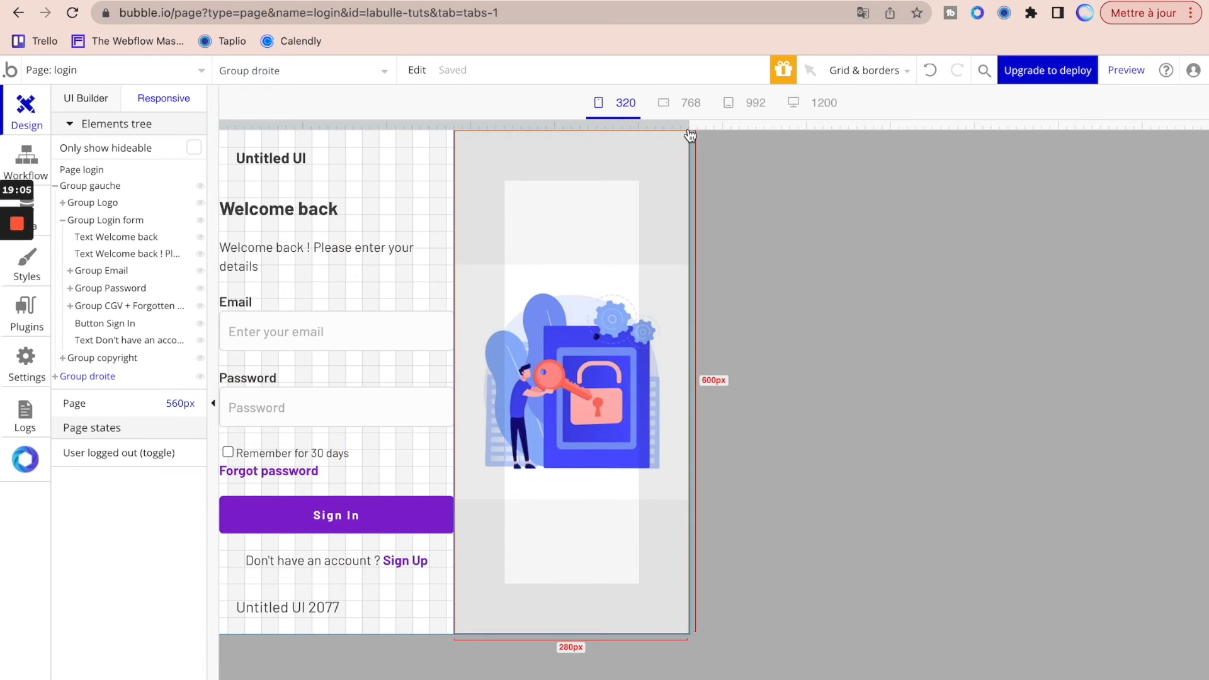
pyautogui.moveTo(690, 125); pyautogui.dragTo(722, 125)
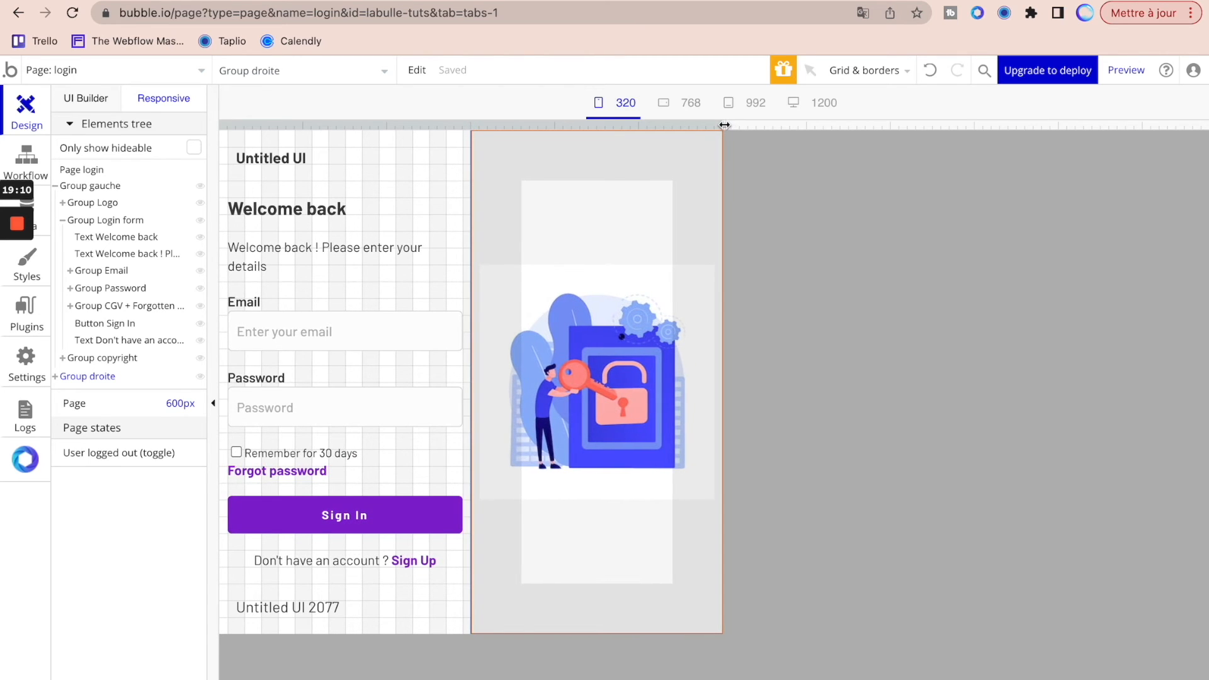
# - Add a condition to Group droite that applies when the current page width is < 600
pyautogui.doubleClick(499, 159)
pyautogui.moveTo(361, 130); pyautogui.dragTo(864, 125)
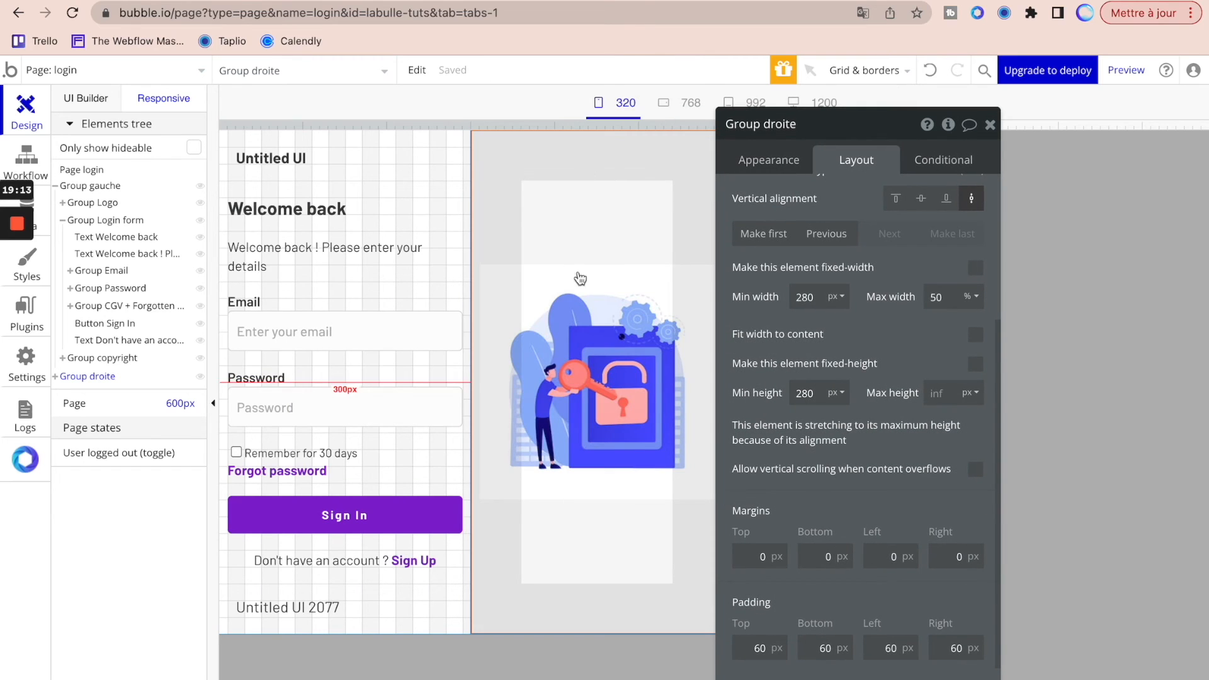
pyautogui.scroll(5, 843, 301)
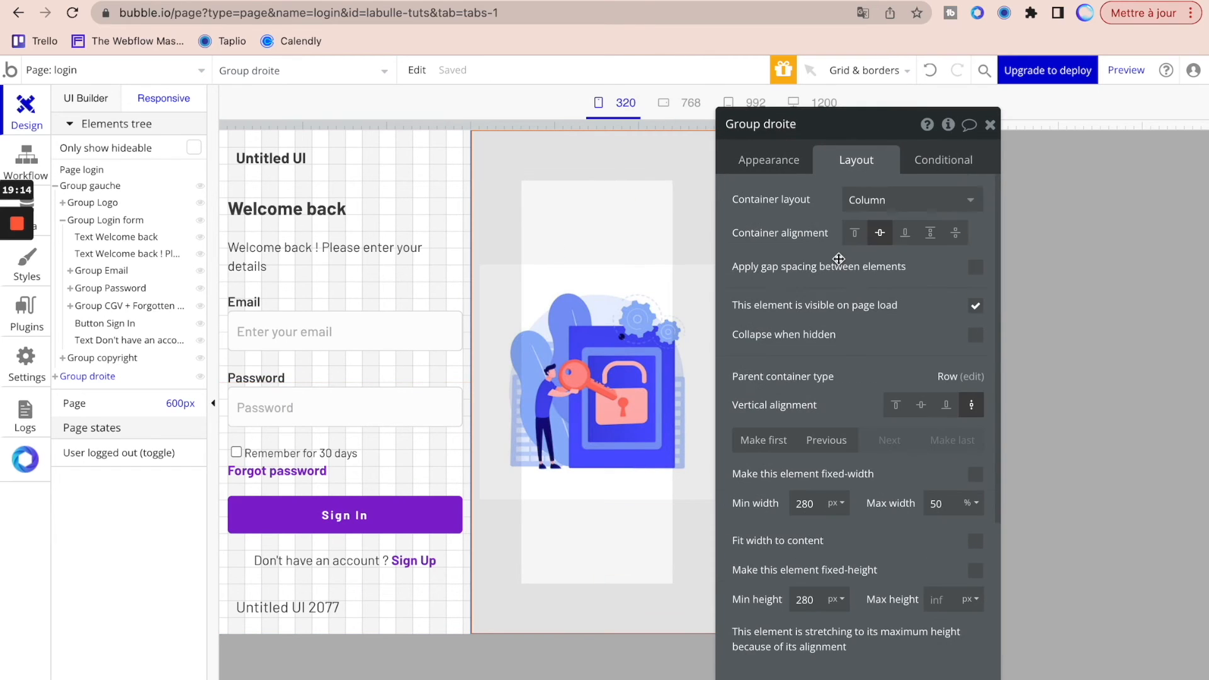
pyautogui.click(965, 161)
pyautogui.click(863, 196)
pyautogui.click(792, 207)
pyautogui.write('current')
pyautogui.click(805, 325)
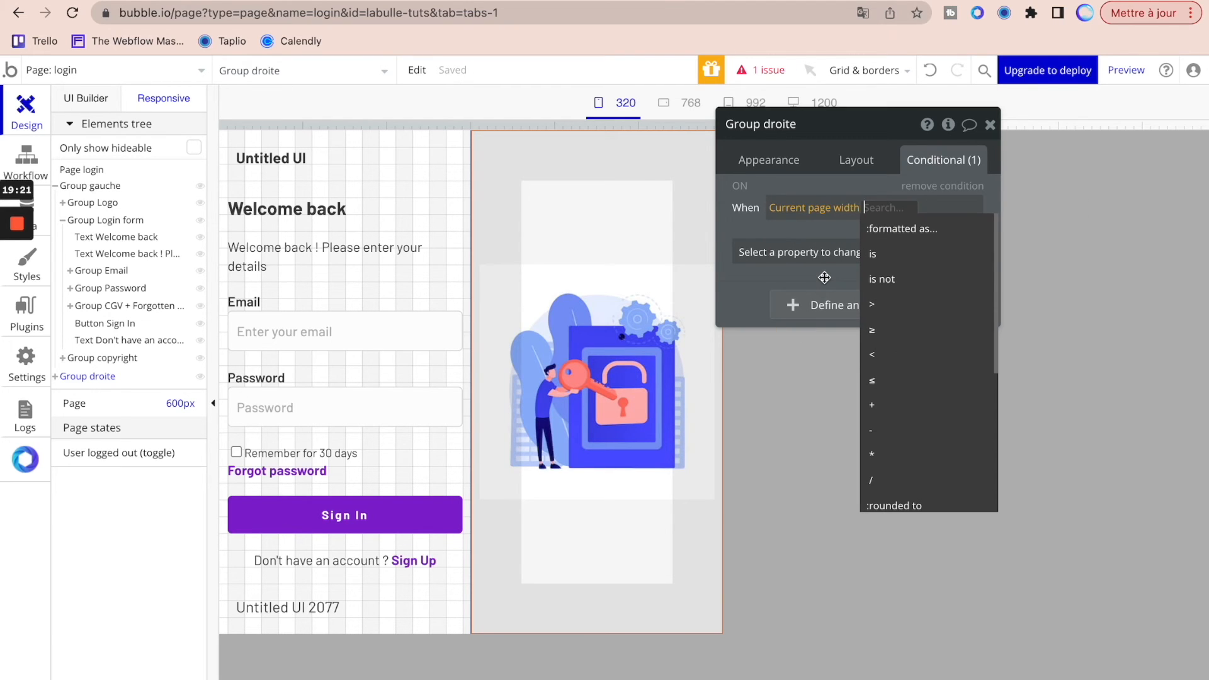
pyautogui.click(918, 354)
pyautogui.write('600')
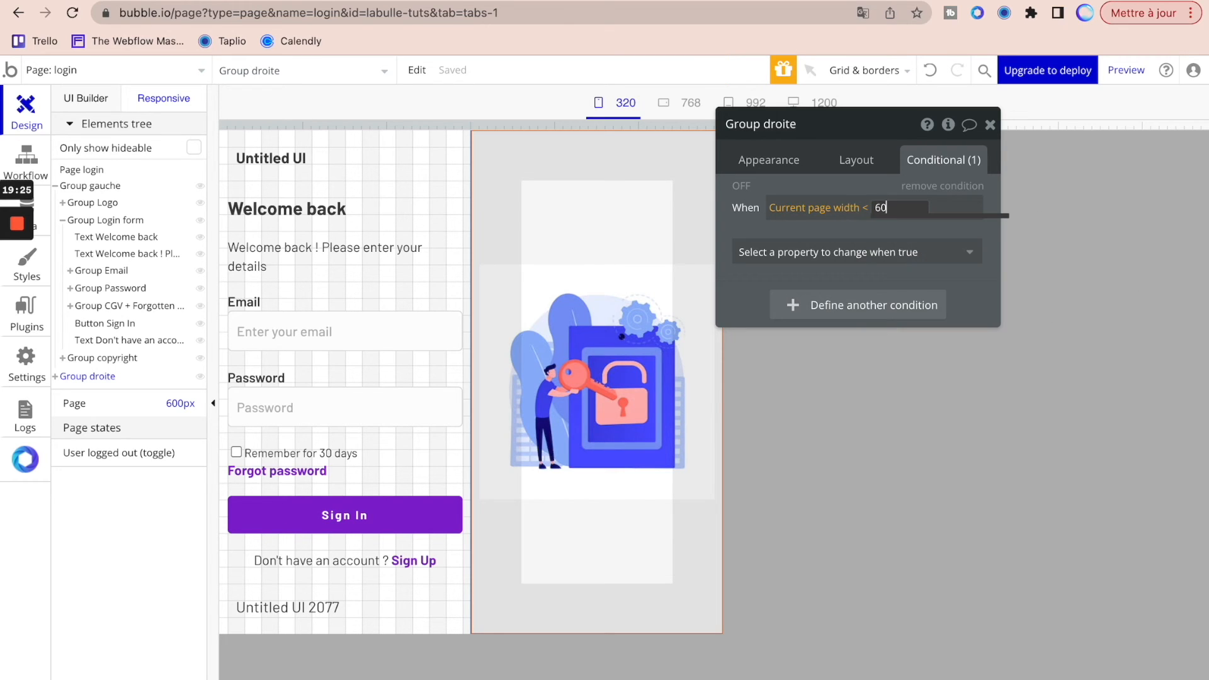
pyautogui.click(747, 229)
# - Make Group droite not visible under its condition and test page widths on both sides of 600 px
pyautogui.click(779, 252)
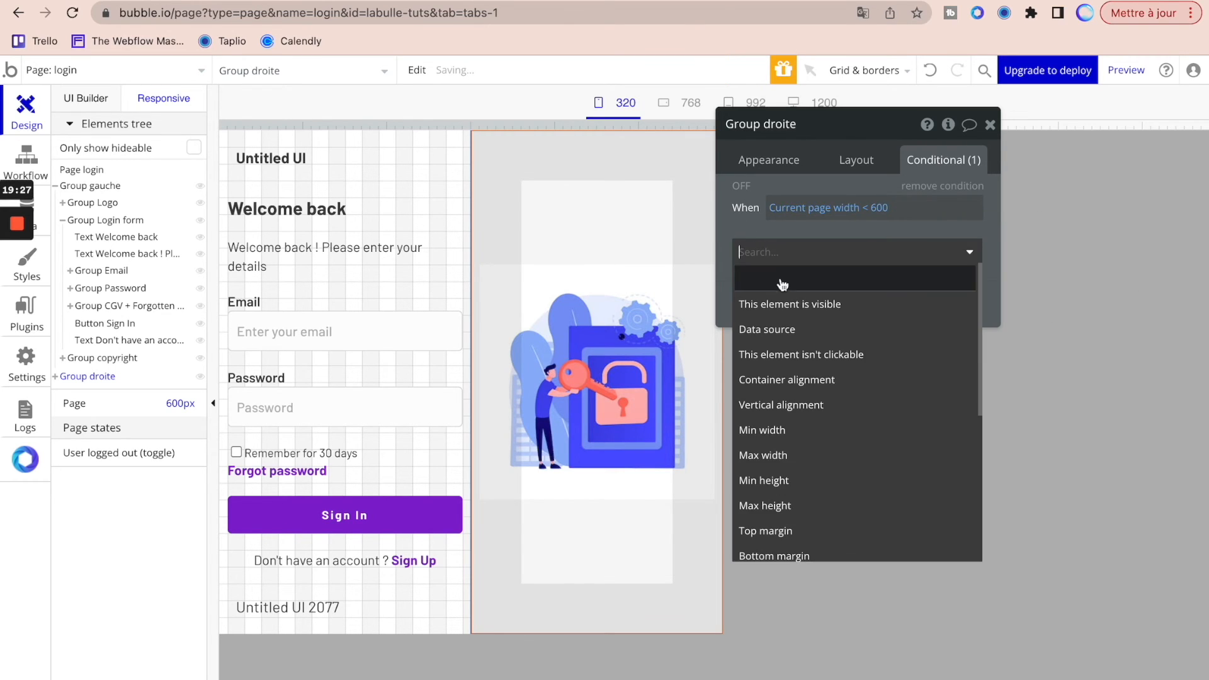
pyautogui.click(785, 302)
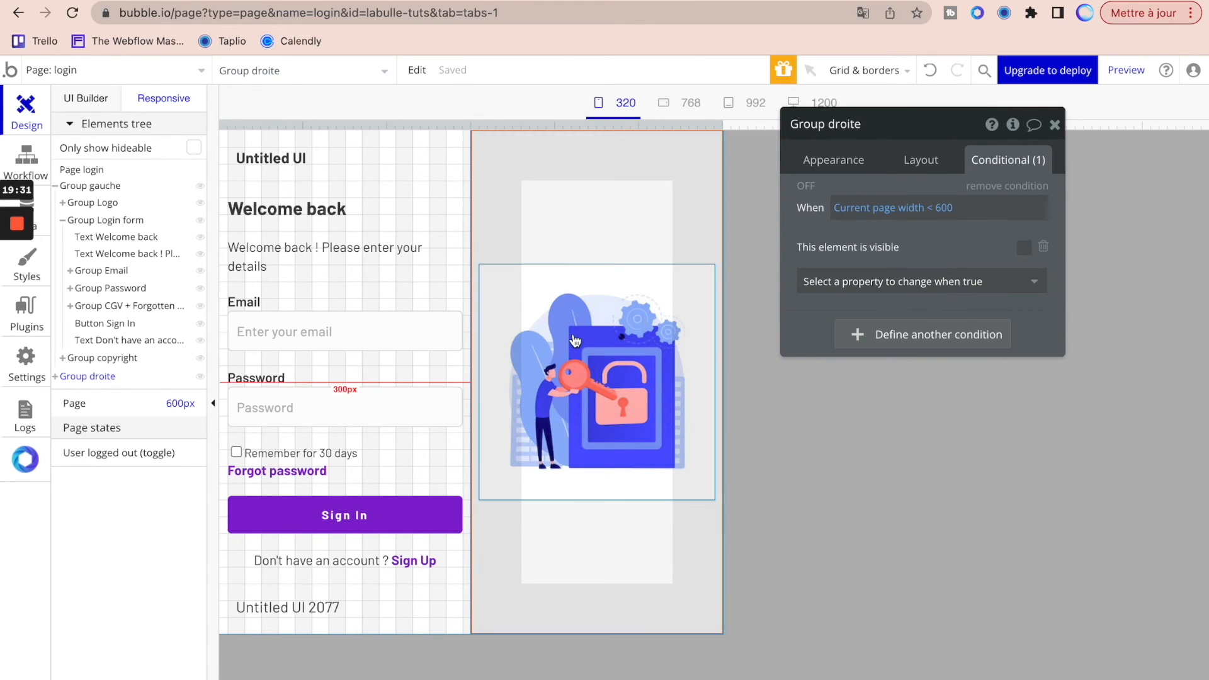
pyautogui.moveTo(724, 128)
pyautogui.mouseDown()
pyautogui.moveTo(740, 129)
pyautogui.moveTo(722, 134)
pyautogui.mouseUp()
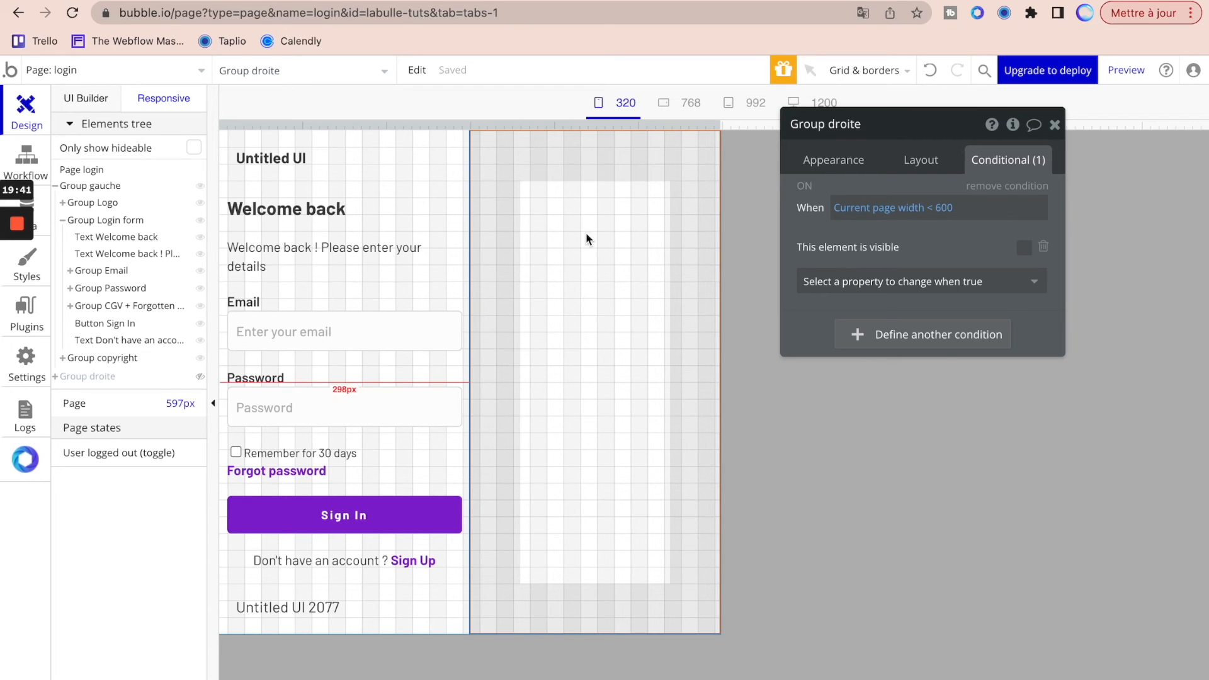
pyautogui.moveTo(706, 126); pyautogui.dragTo(732, 126)
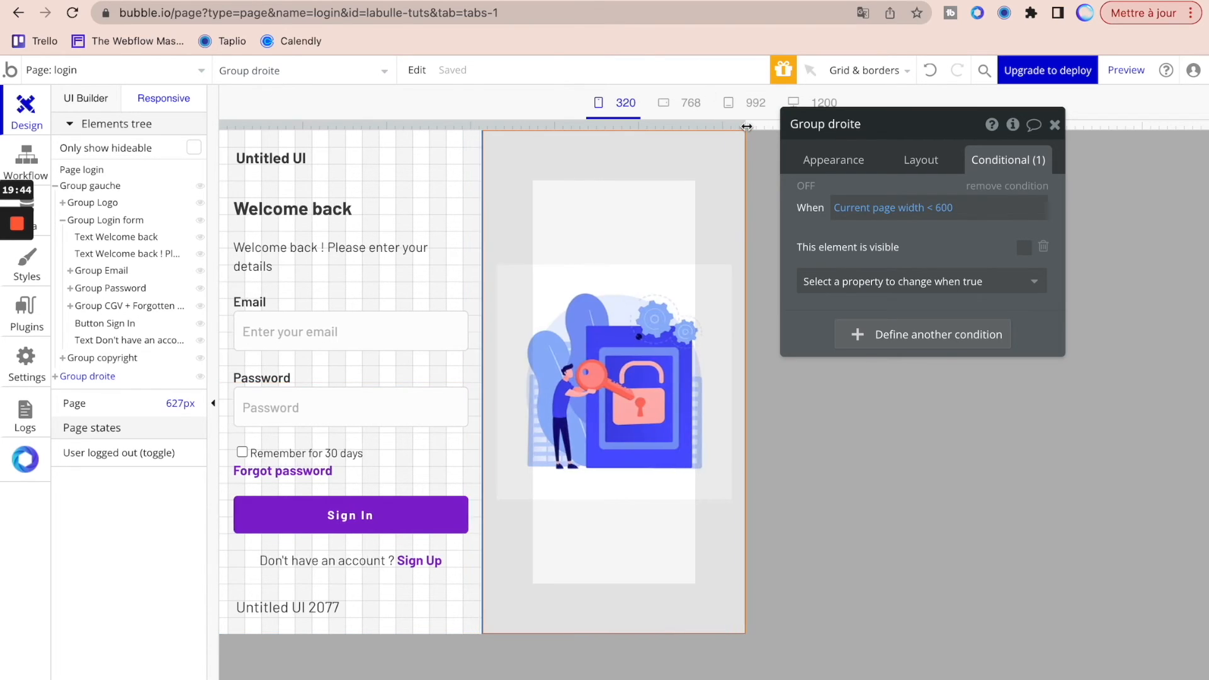
# - Make Group droite collapse when hidden and test the layout at a 485 px page width
pyautogui.click(921, 164)
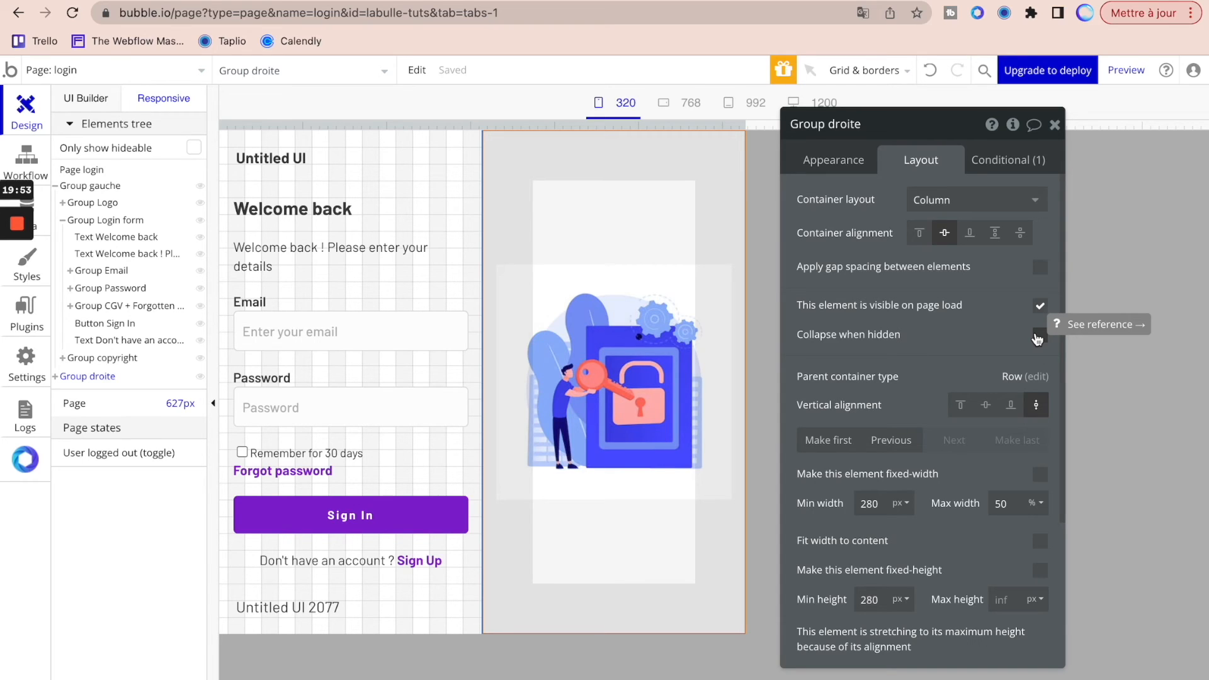
pyautogui.click(1039, 335)
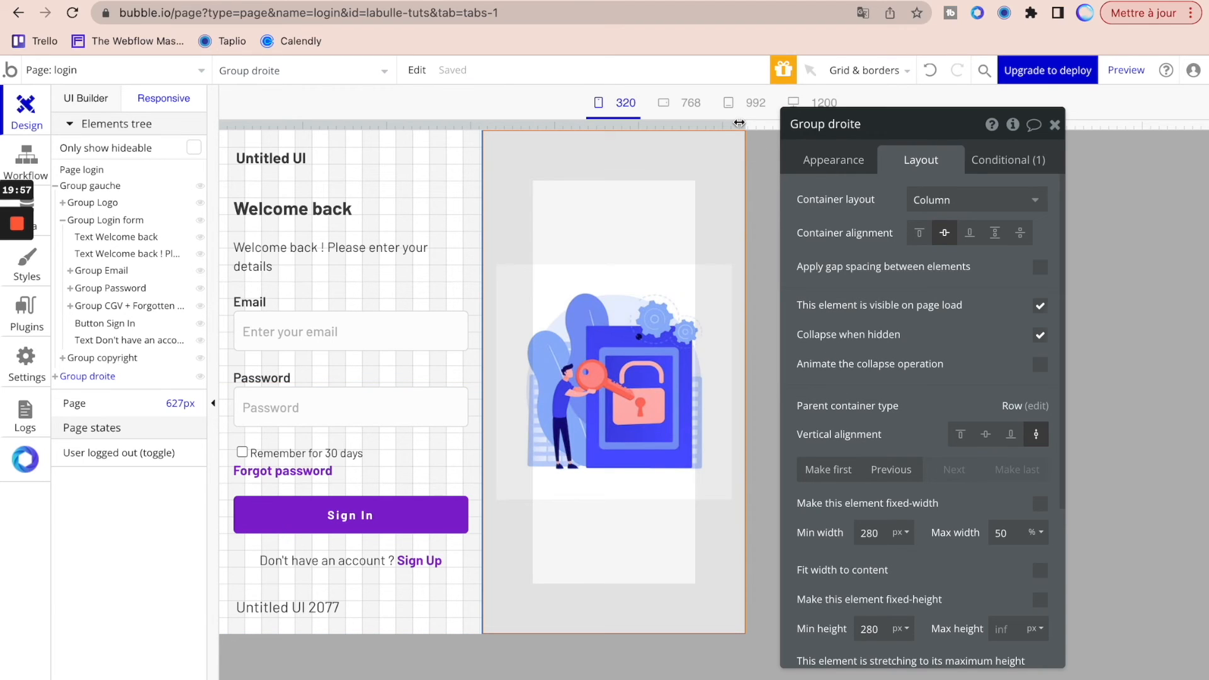
pyautogui.moveTo(738, 122); pyautogui.dragTo(627, 151)
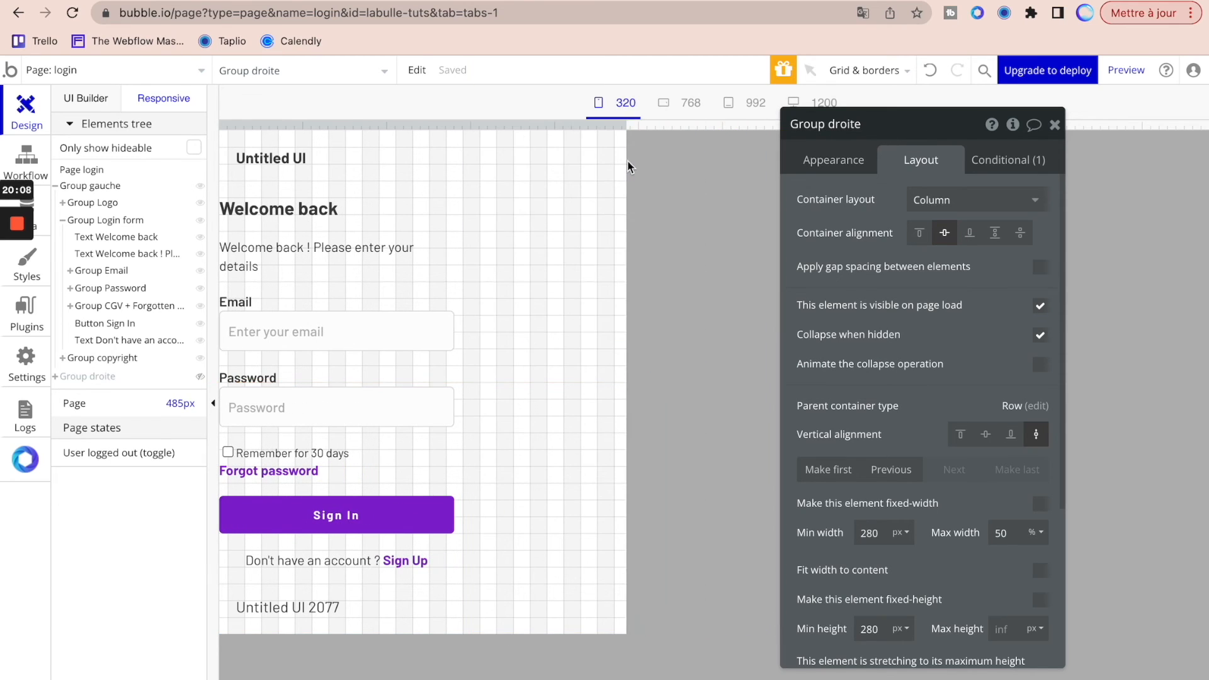
# - Add a condition to Group gauche that applies when the current page width is < 600
pyautogui.click(438, 184)
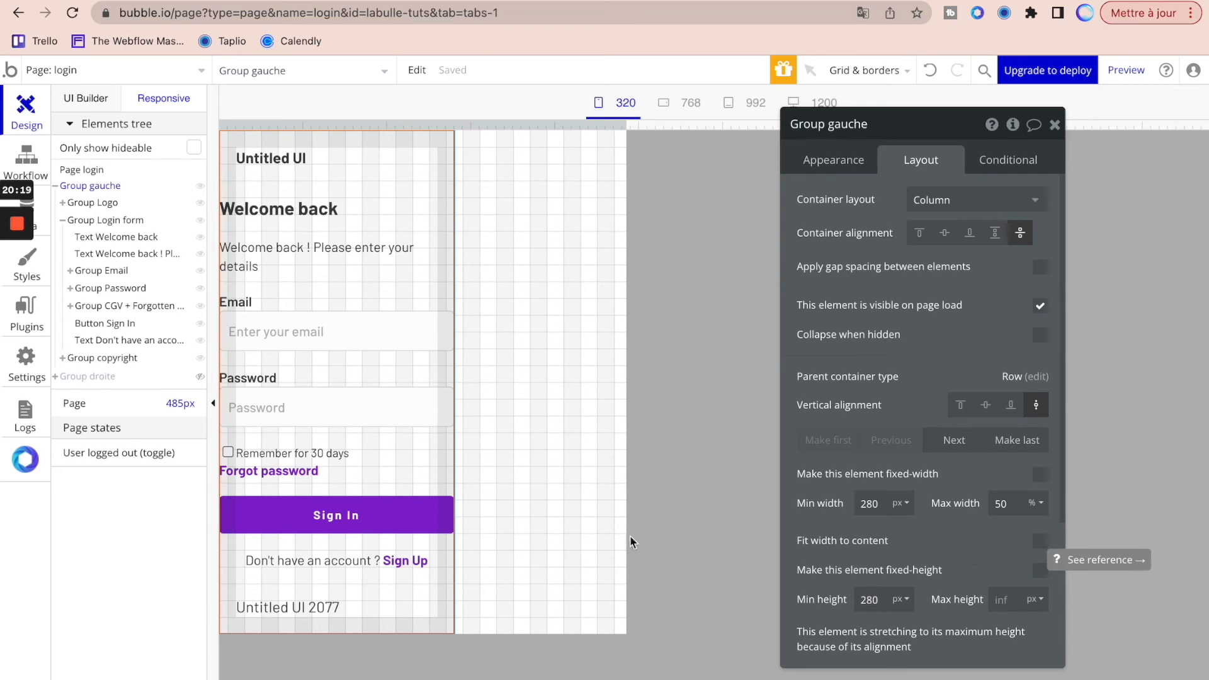
pyautogui.moveTo(627, 125); pyautogui.dragTo(723, 146)
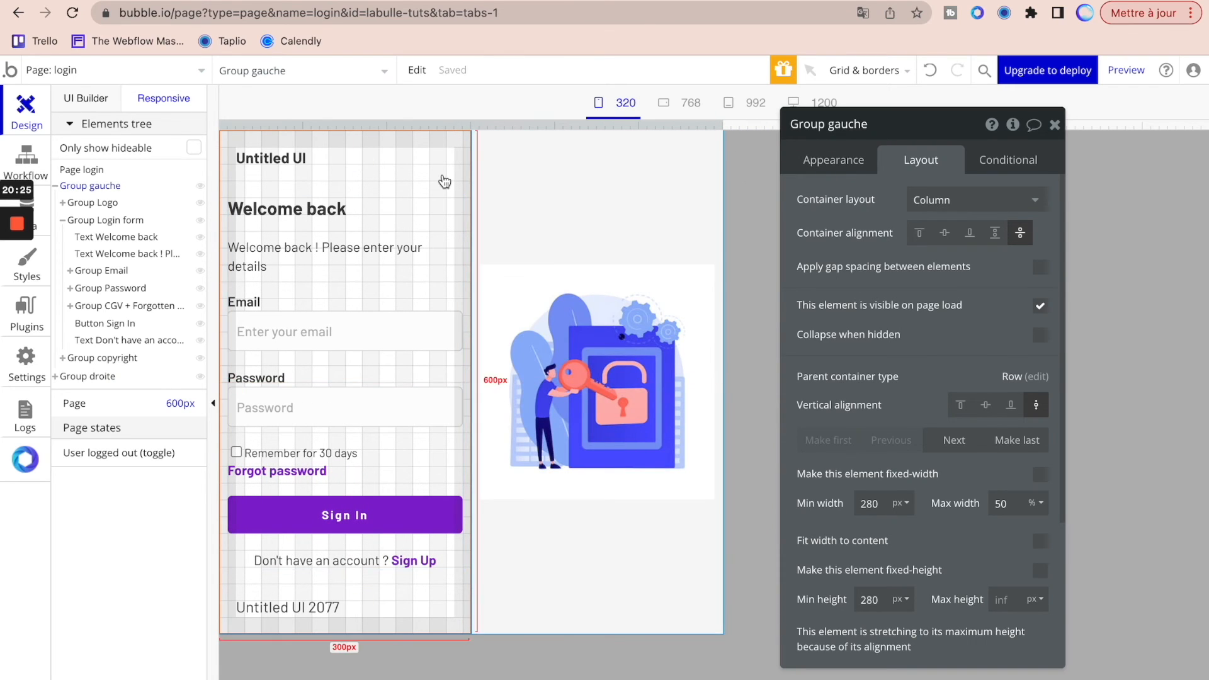
pyautogui.click(1007, 160)
pyautogui.click(858, 197)
pyautogui.click(845, 205)
pyautogui.write('current')
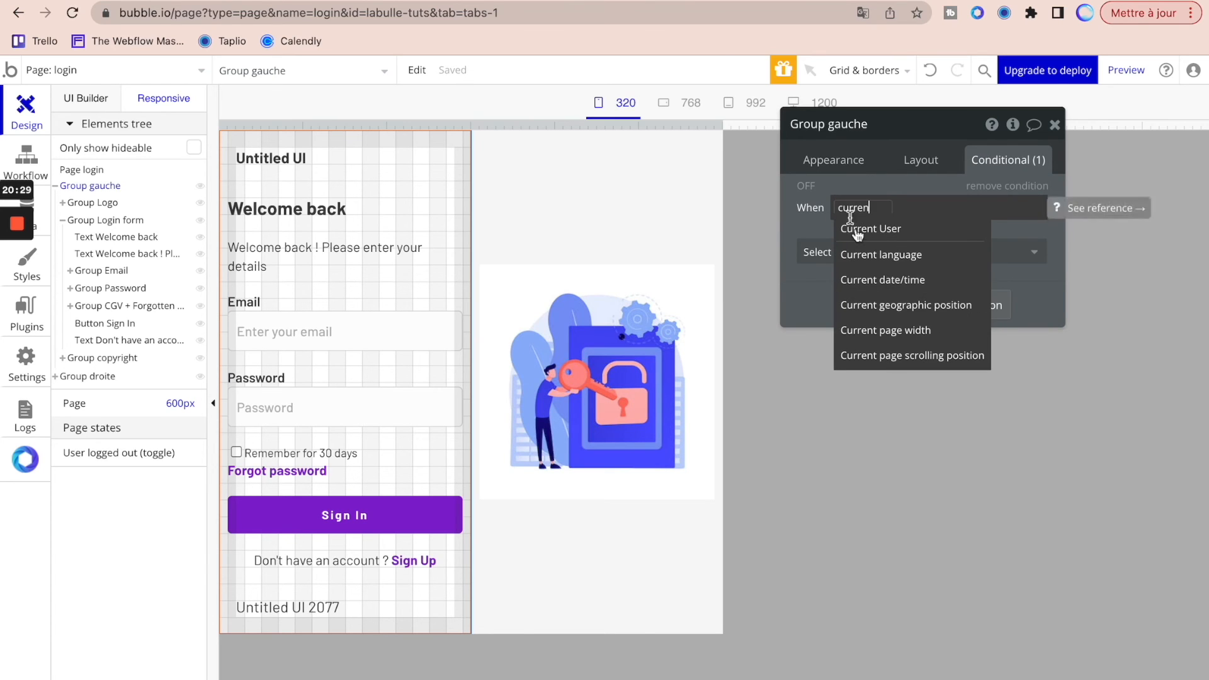
pyautogui.click(888, 329)
pyautogui.click(955, 357)
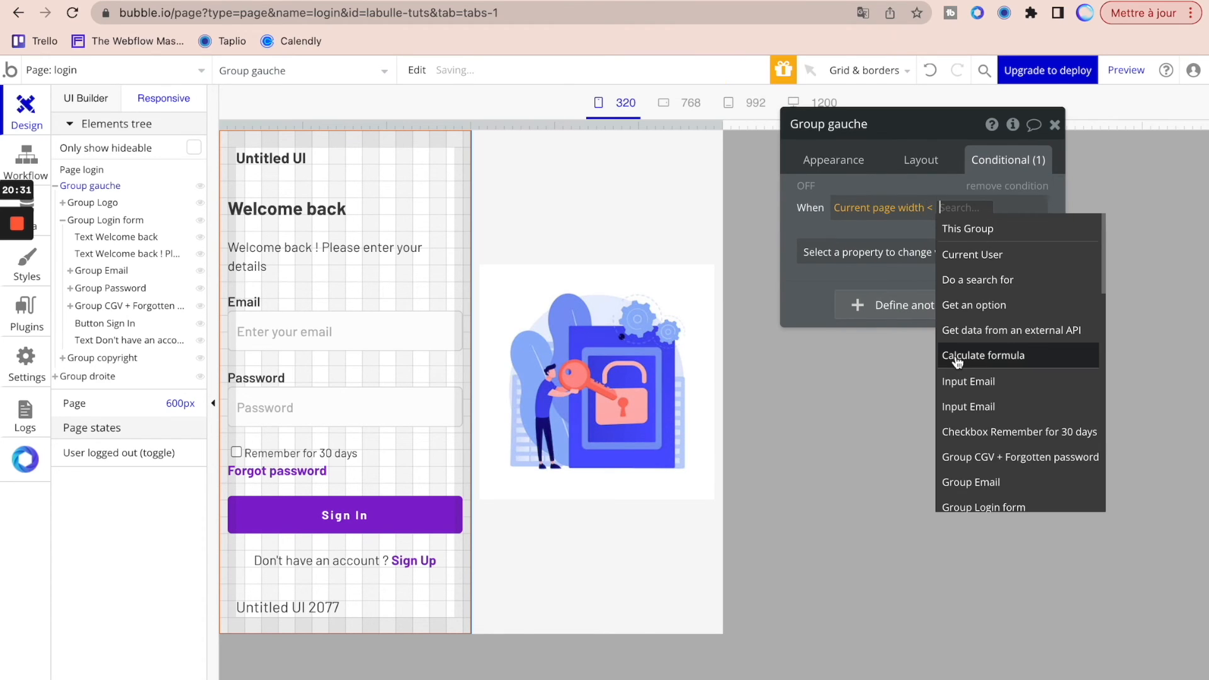
pyautogui.write('600')
# - Add a max width property to Group gauche's condition and leave it unlimited (inf px)
pyautogui.click(837, 252)
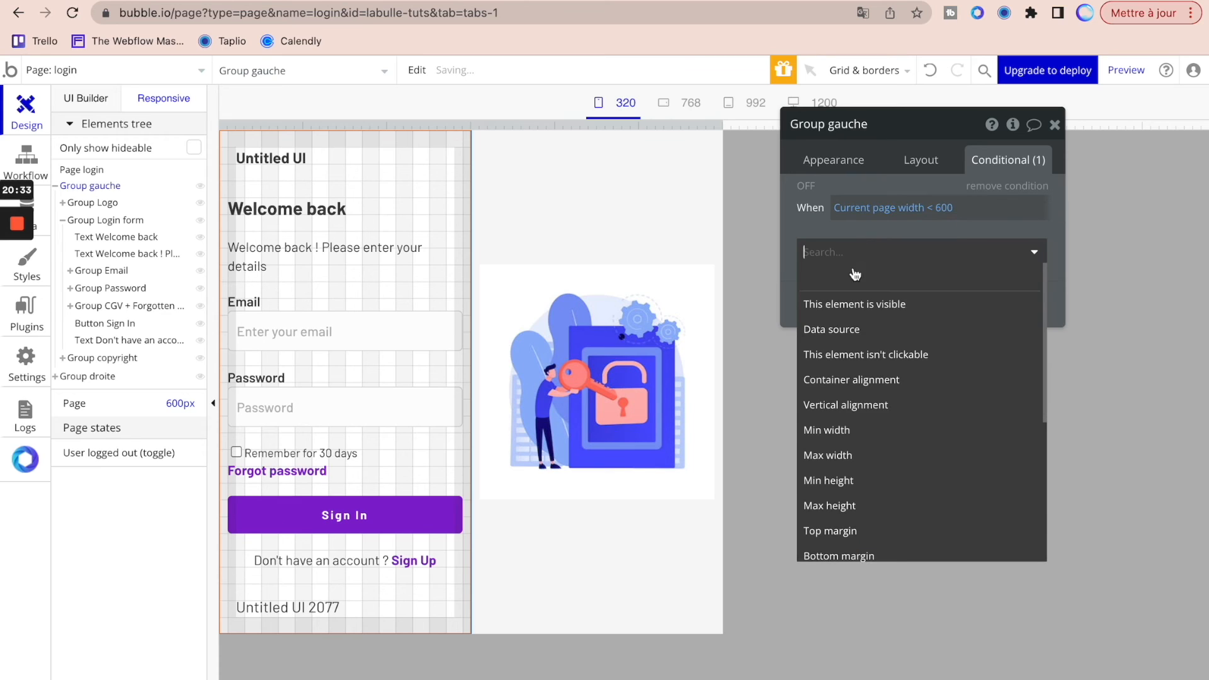
pyautogui.write('max')
pyautogui.click(867, 303)
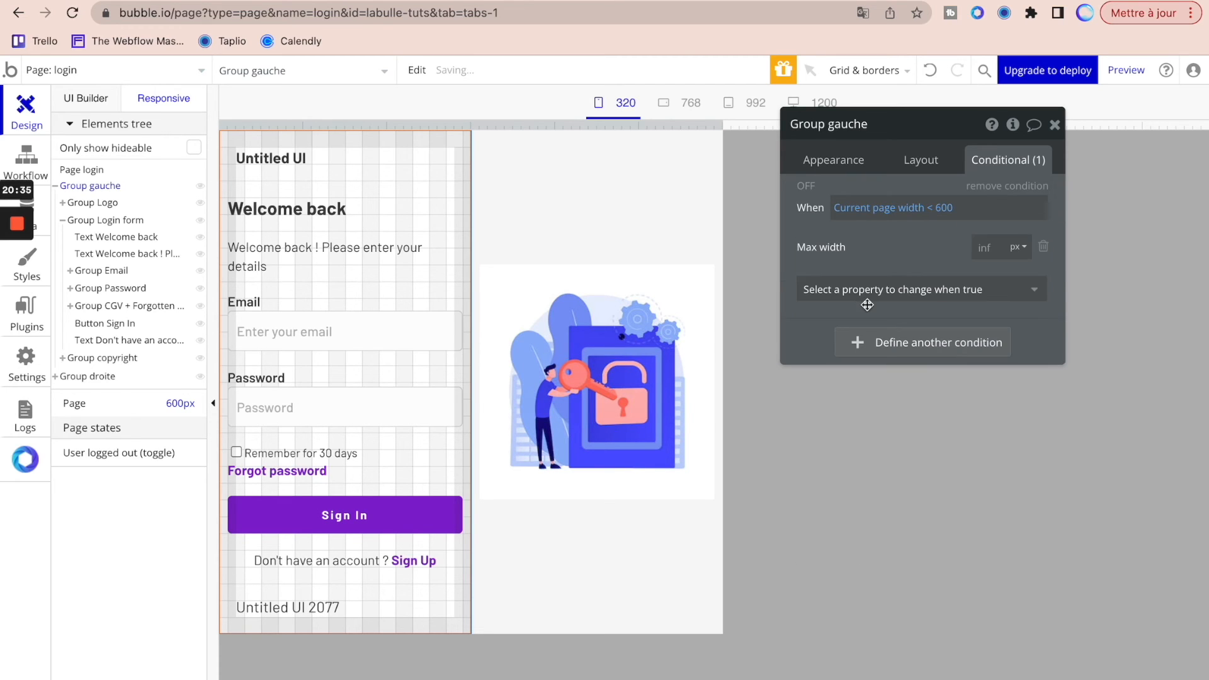
pyautogui.click(1018, 247)
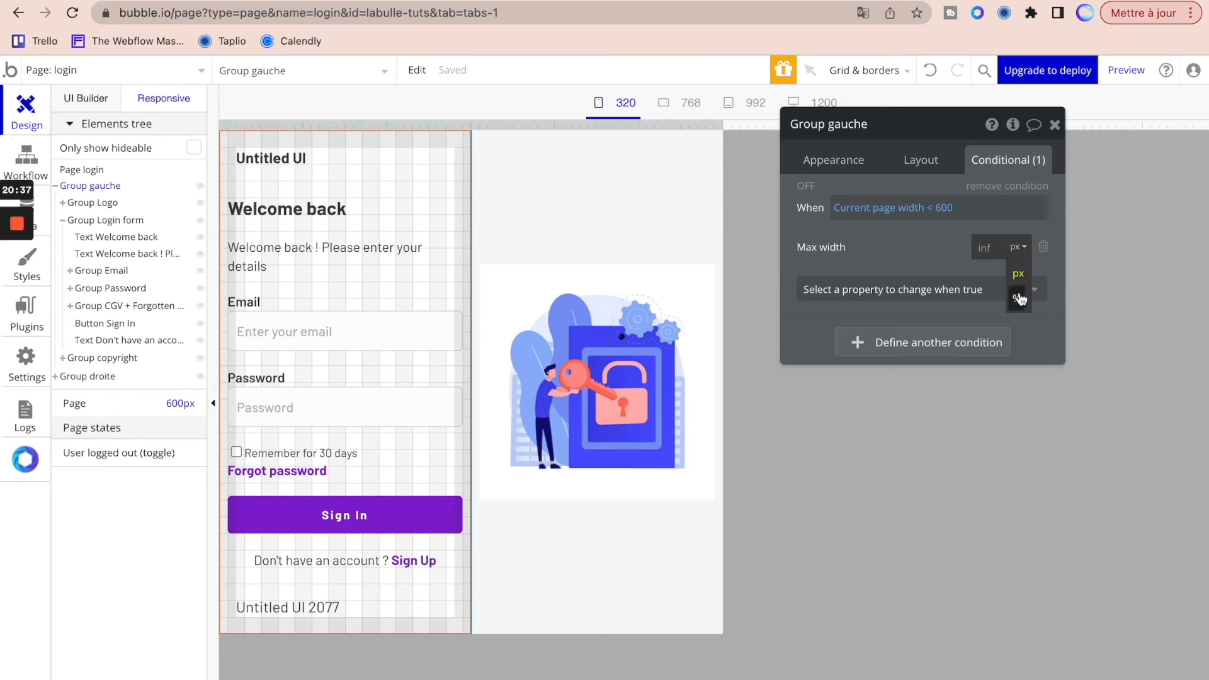
pyautogui.click(927, 260)
# - Check the login form's layout at page widths of 570 px, 243 px and the 320 px breakpoint
pyautogui.moveTo(722, 127); pyautogui.dragTo(698, 187)
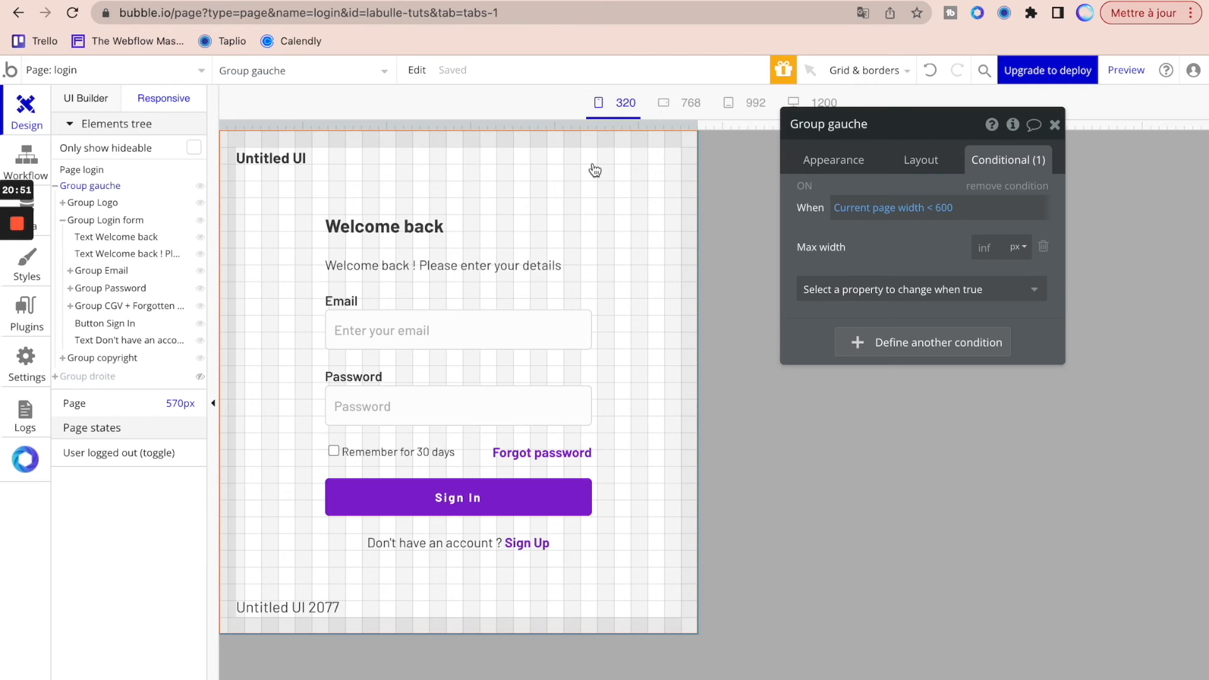
pyautogui.moveTo(697, 143); pyautogui.dragTo(423, 156)
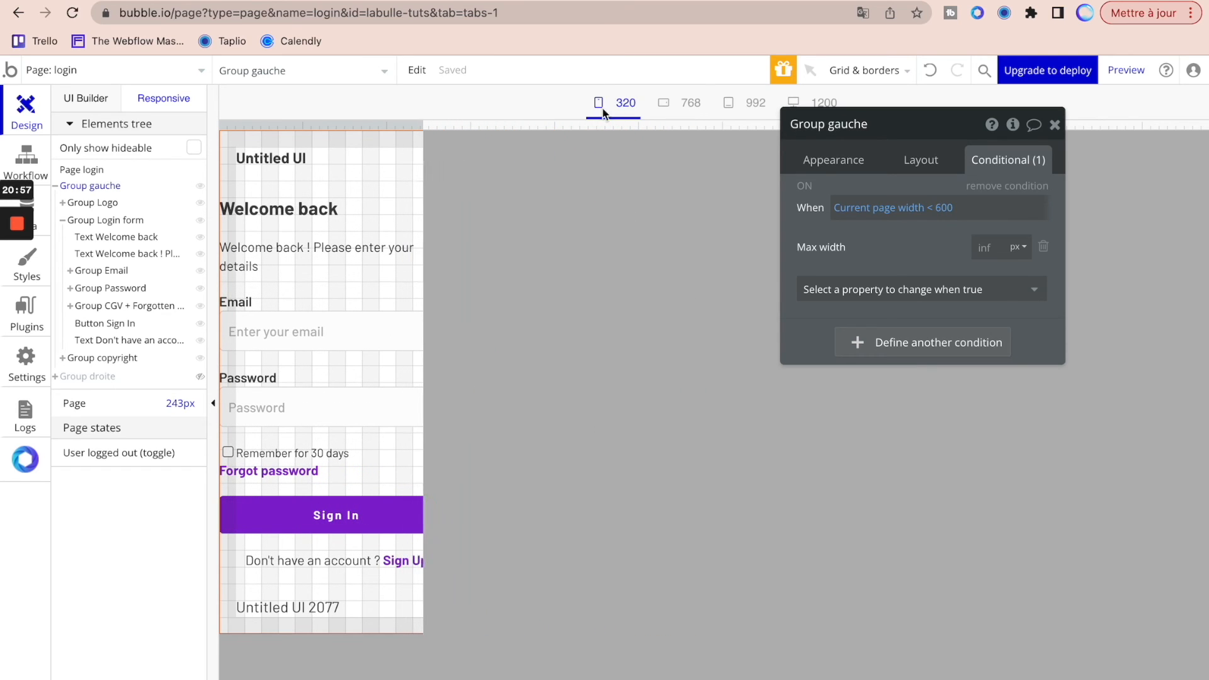
pyautogui.click(625, 103)
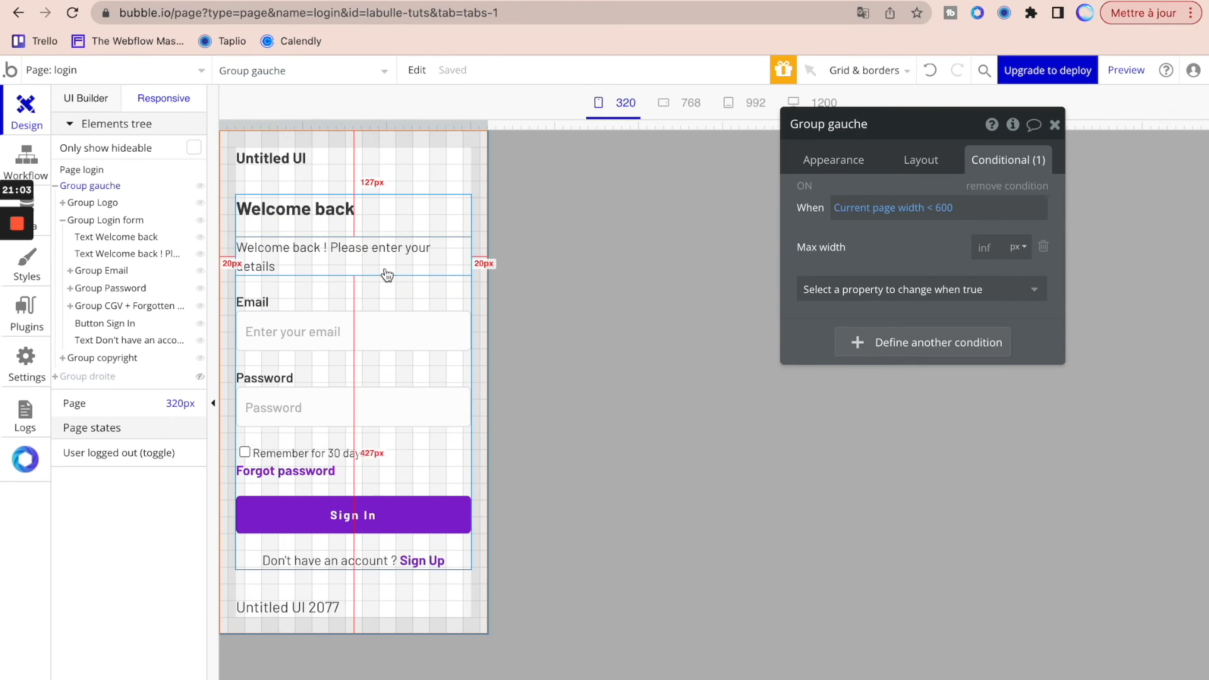
# - Compare the login page's narrow layout and heading alignment with the mobile version of the Dribbble reference design
pyautogui.click(481, 0)
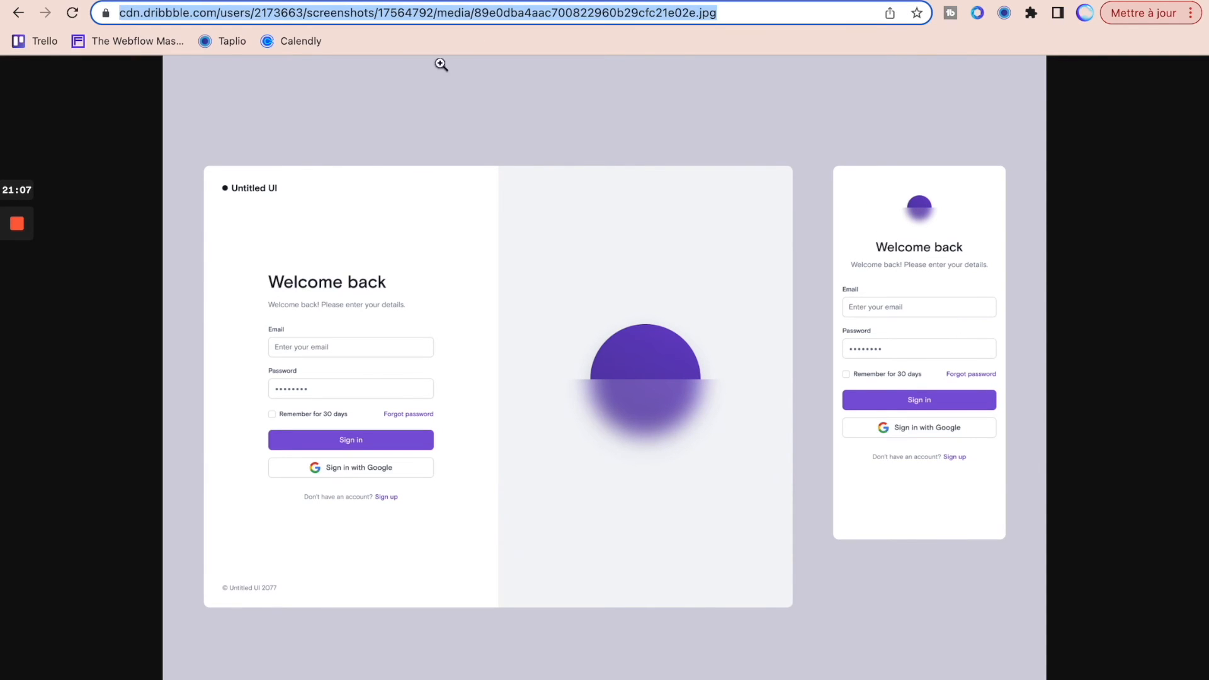
pyautogui.click(126, 0)
pyautogui.click(271, 209)
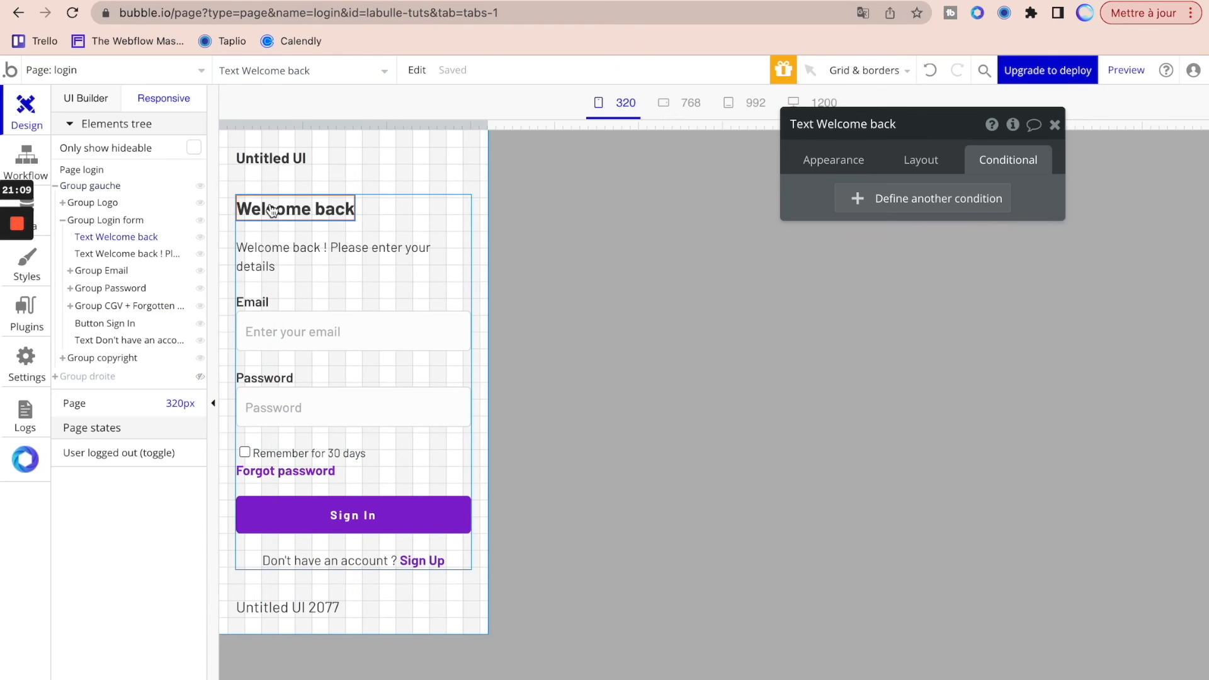
pyautogui.click(323, 1)
pyautogui.click(469, 1)
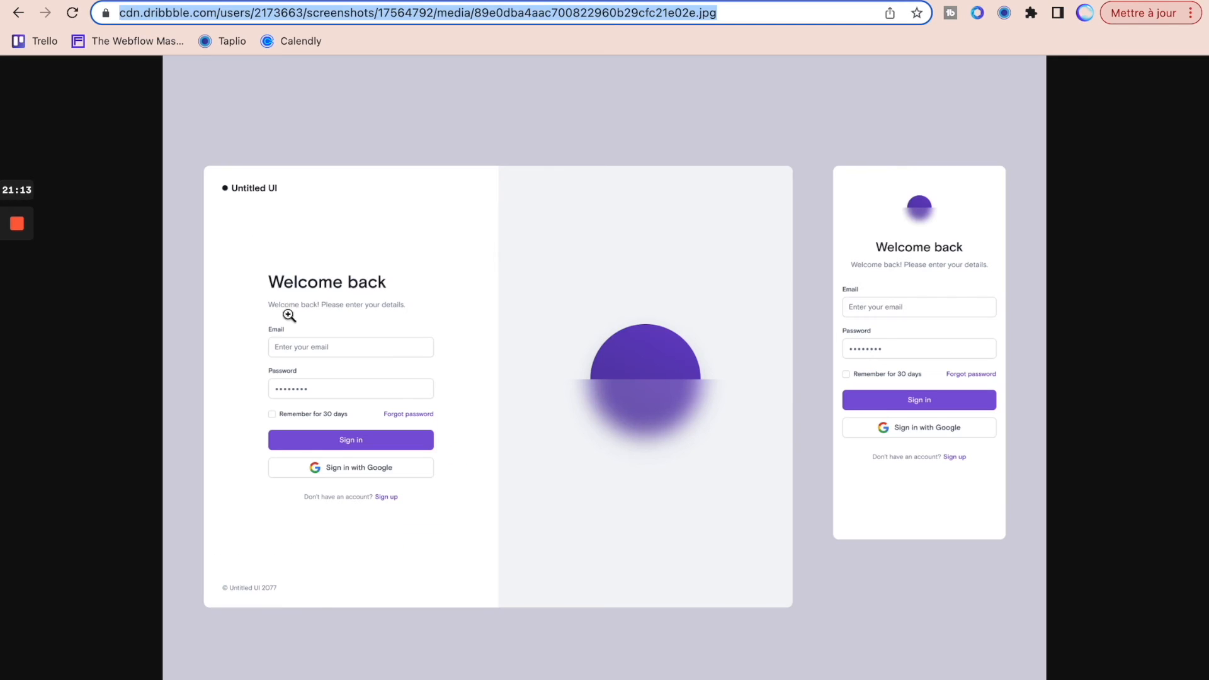
pyautogui.click(308, 1)
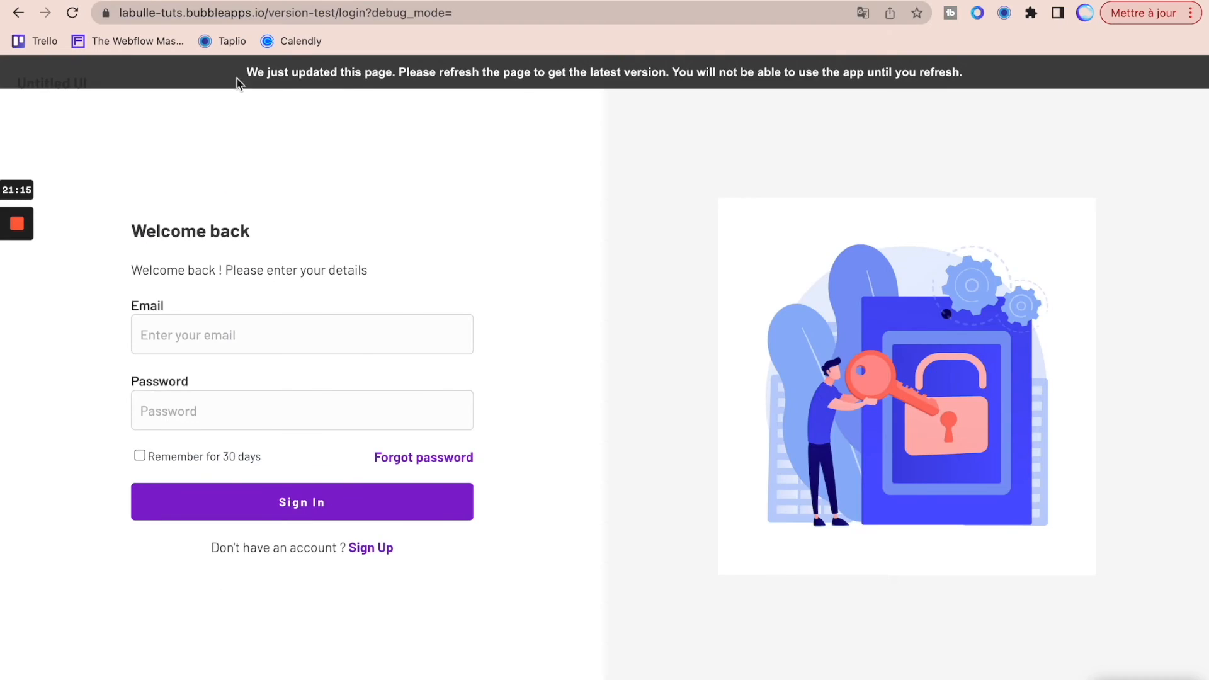
pyautogui.click(140, 0)
# - Add a condition to the Welcome back heading that applies when the current page width is < 600
pyautogui.moveTo(485, 125); pyautogui.dragTo(714, 138)
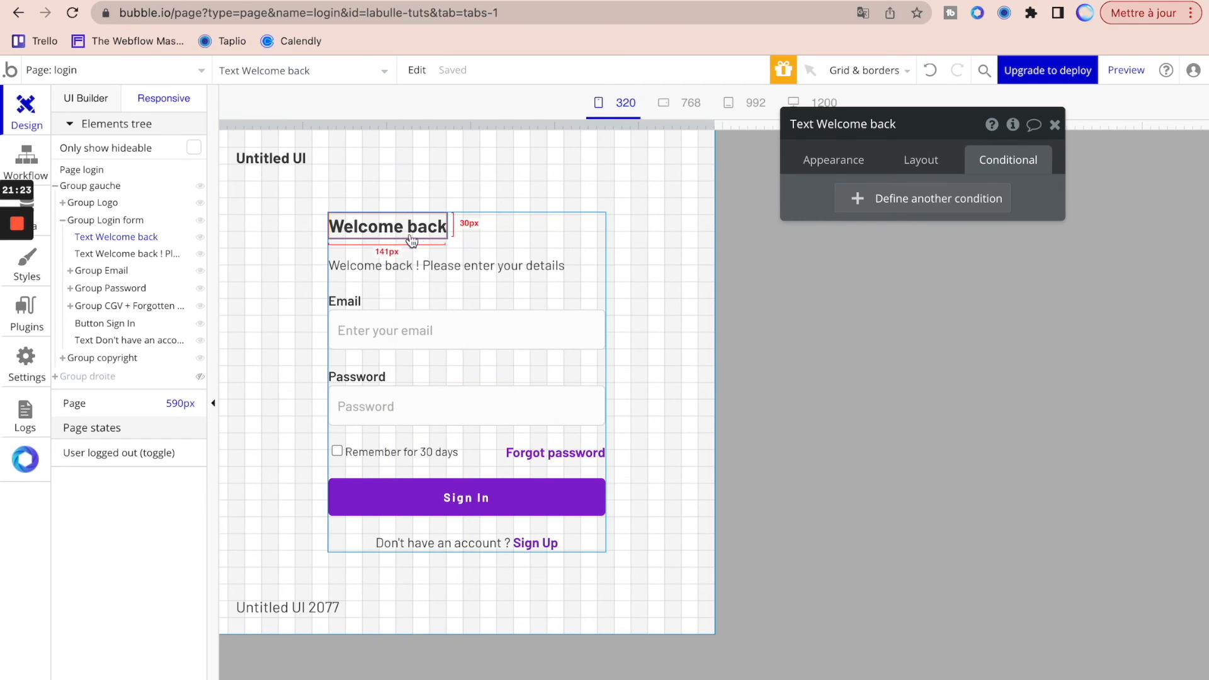
pyautogui.click(890, 202)
pyautogui.write('current')
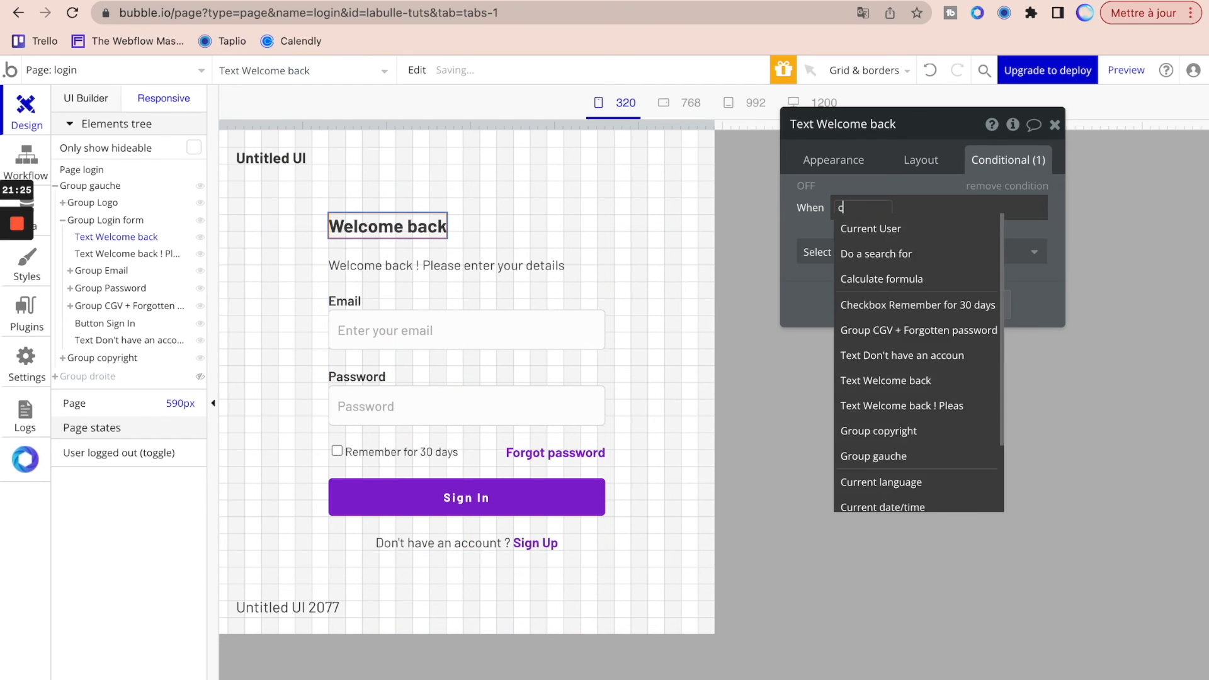
pyautogui.click(901, 339)
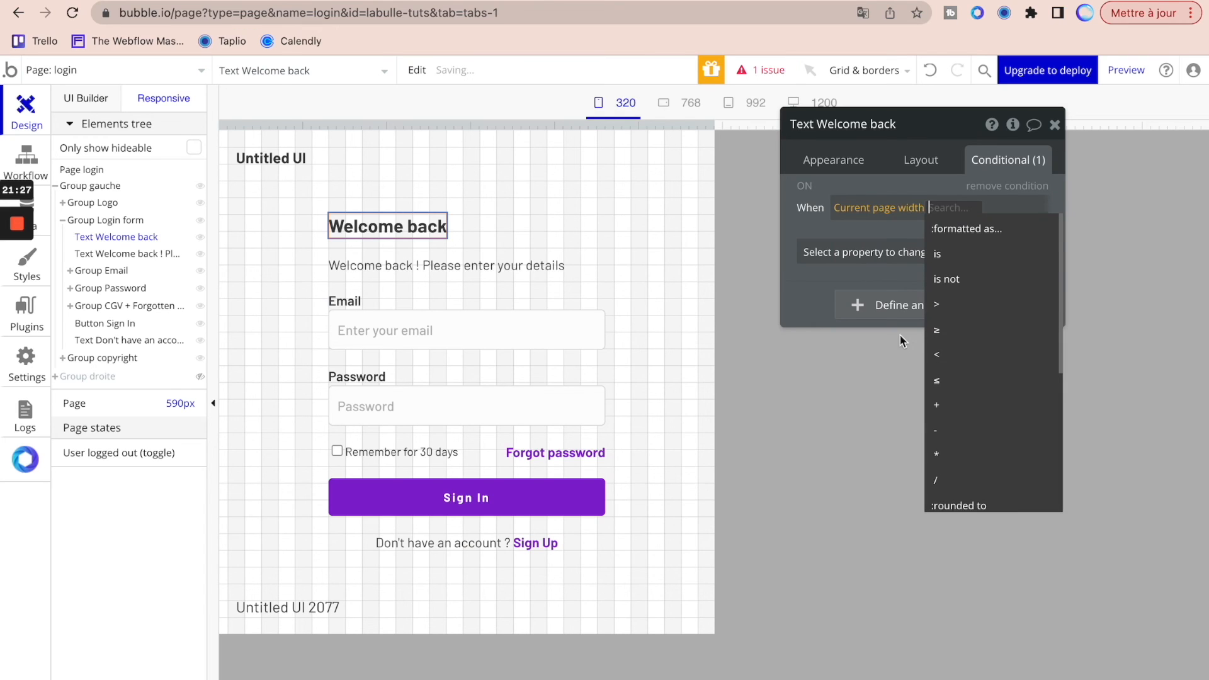
pyautogui.click(944, 355)
pyautogui.write('600')
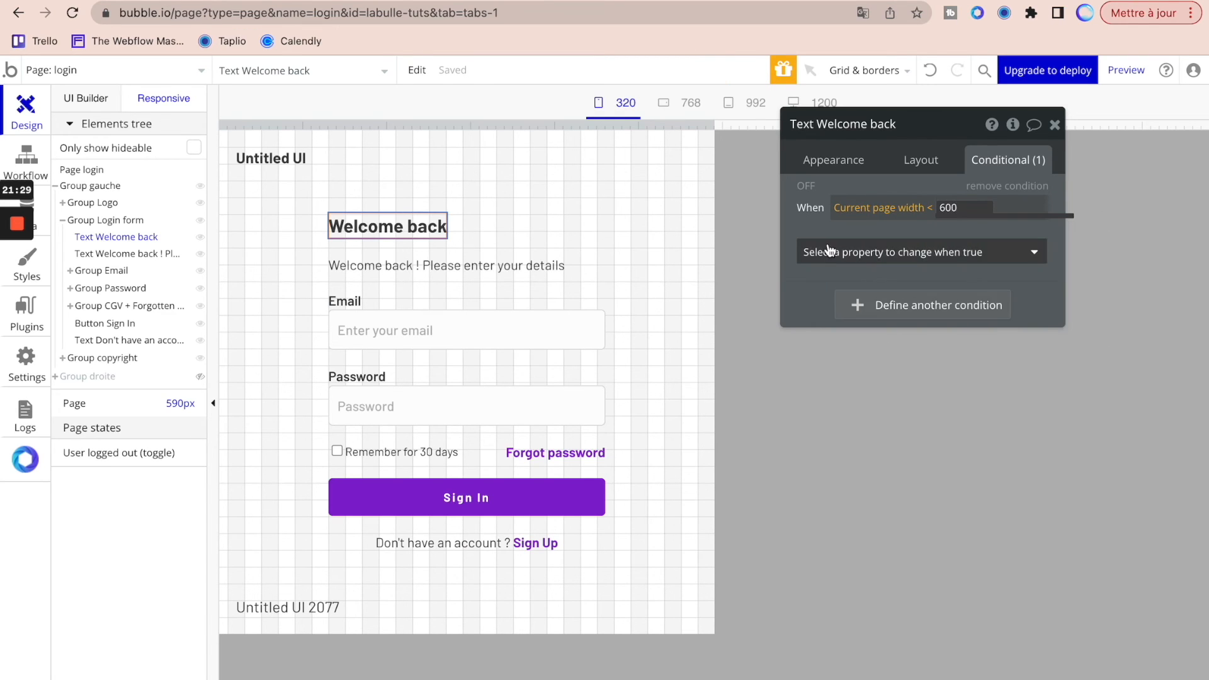
# - Make the Welcome back heading's condition set its horizontal alignment to centered
pyautogui.click(856, 252)
pyautogui.write('alig')
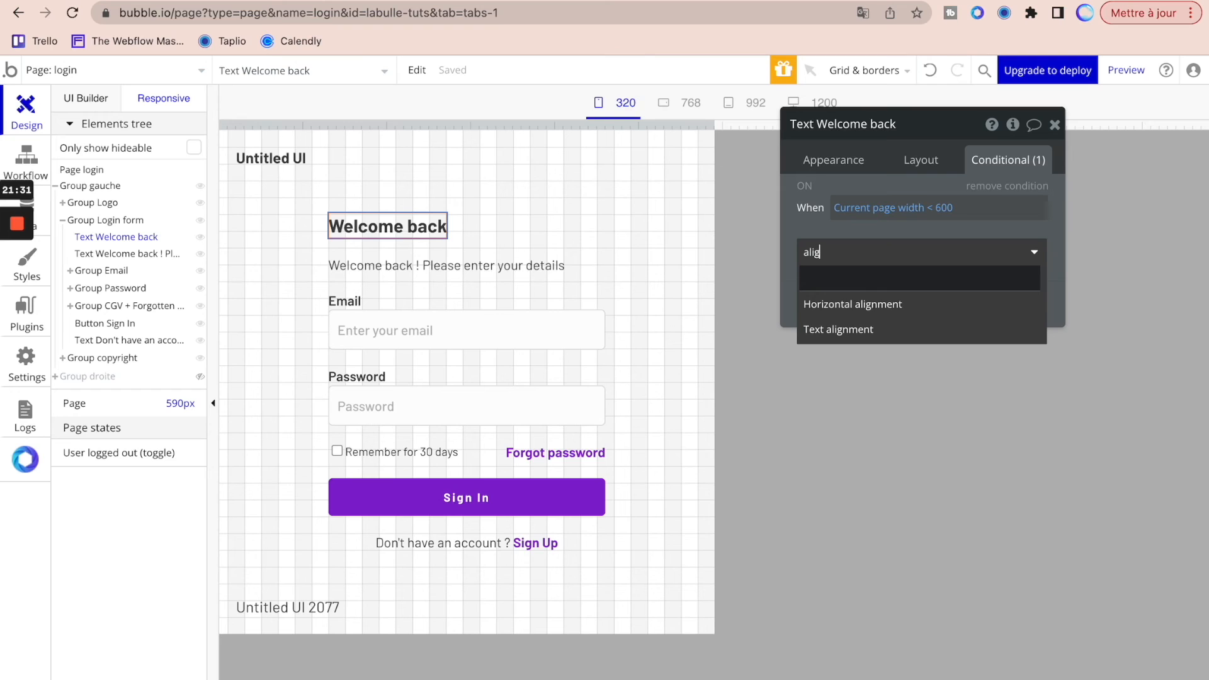
pyautogui.click(877, 307)
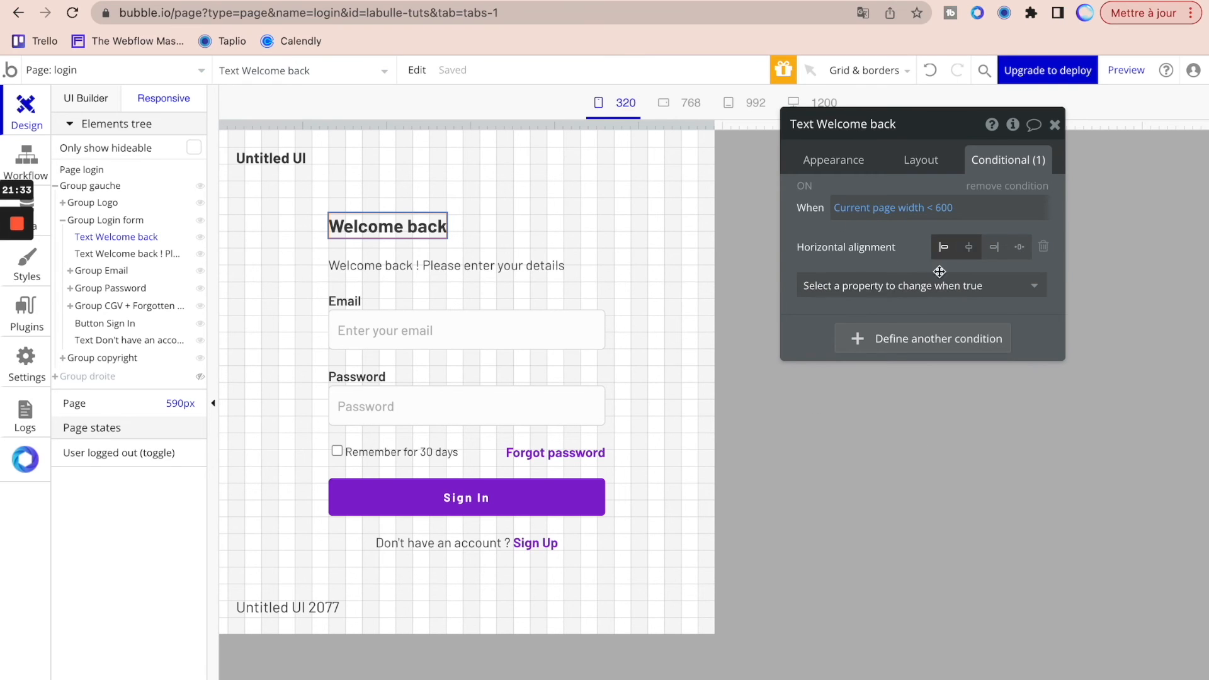
pyautogui.click(968, 247)
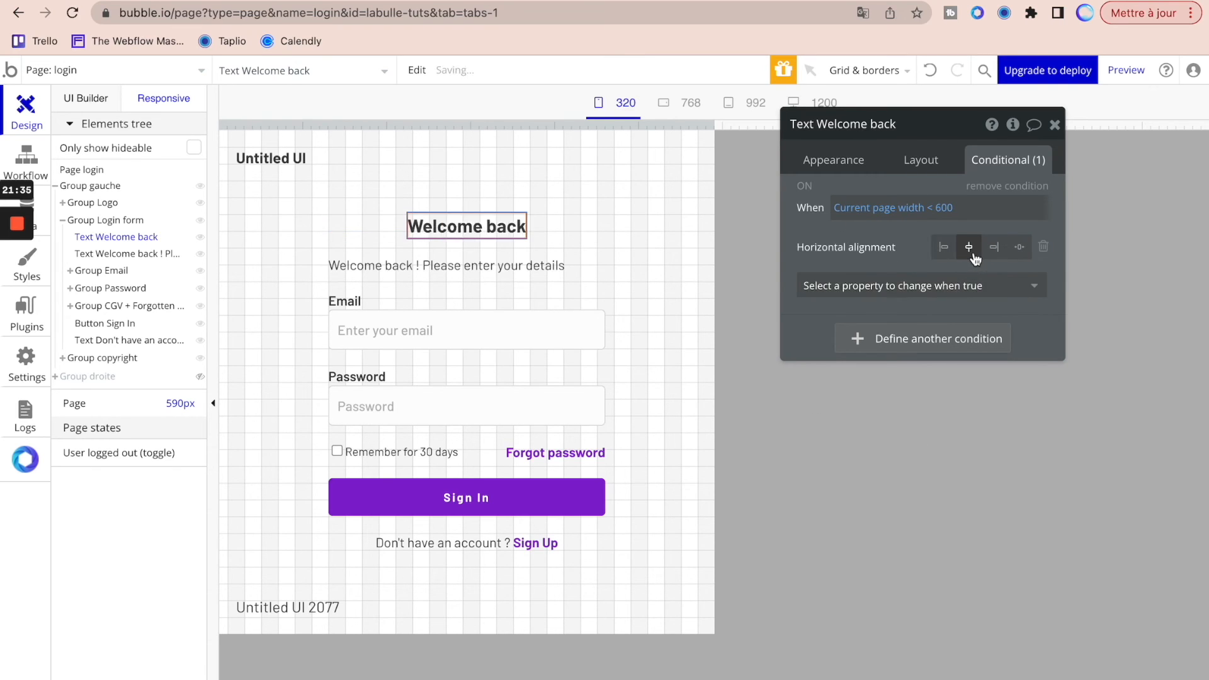
# - Copy the heading's condition to the "Welcome back ! Please enter your details" text
pyautogui.rightClick(813, 190)
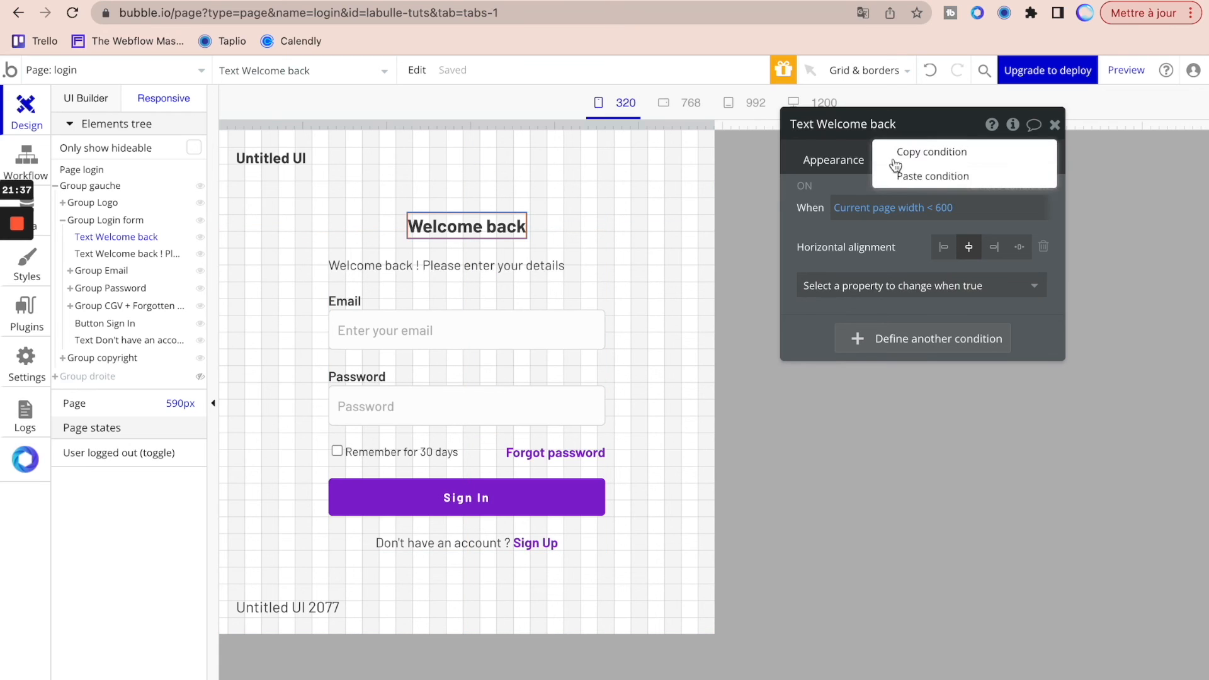
pyautogui.click(925, 152)
pyautogui.click(468, 282)
pyautogui.click(466, 264)
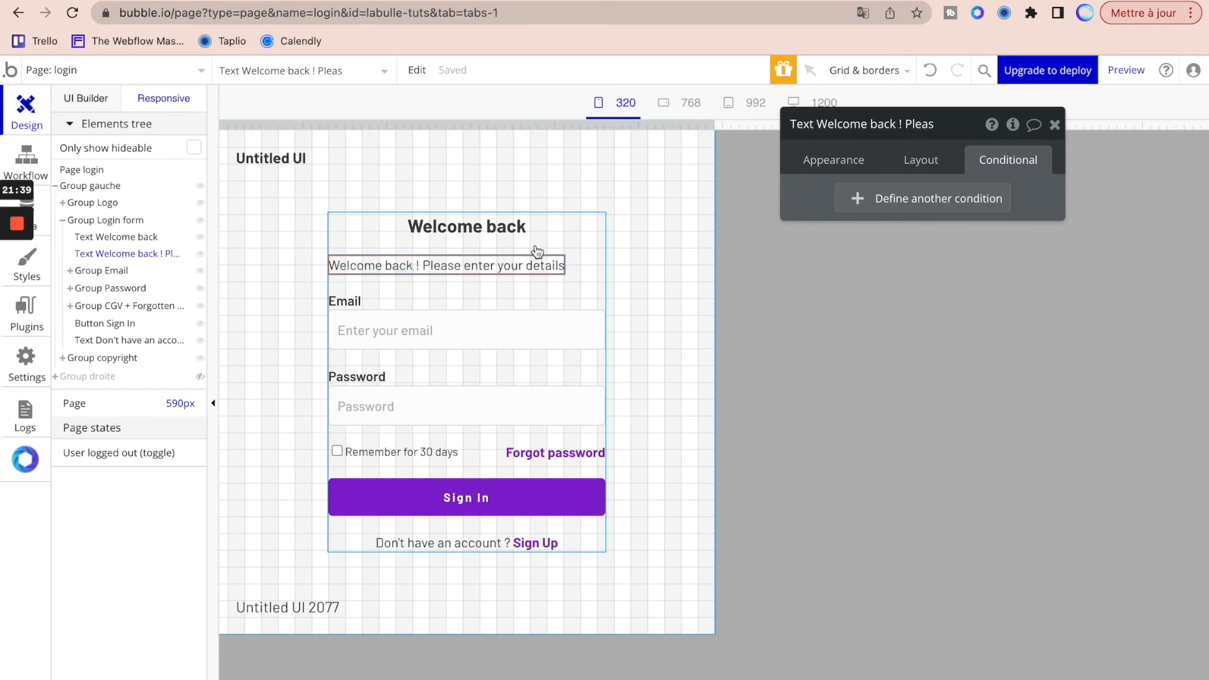
pyautogui.rightClick(836, 191)
pyautogui.click(905, 167)
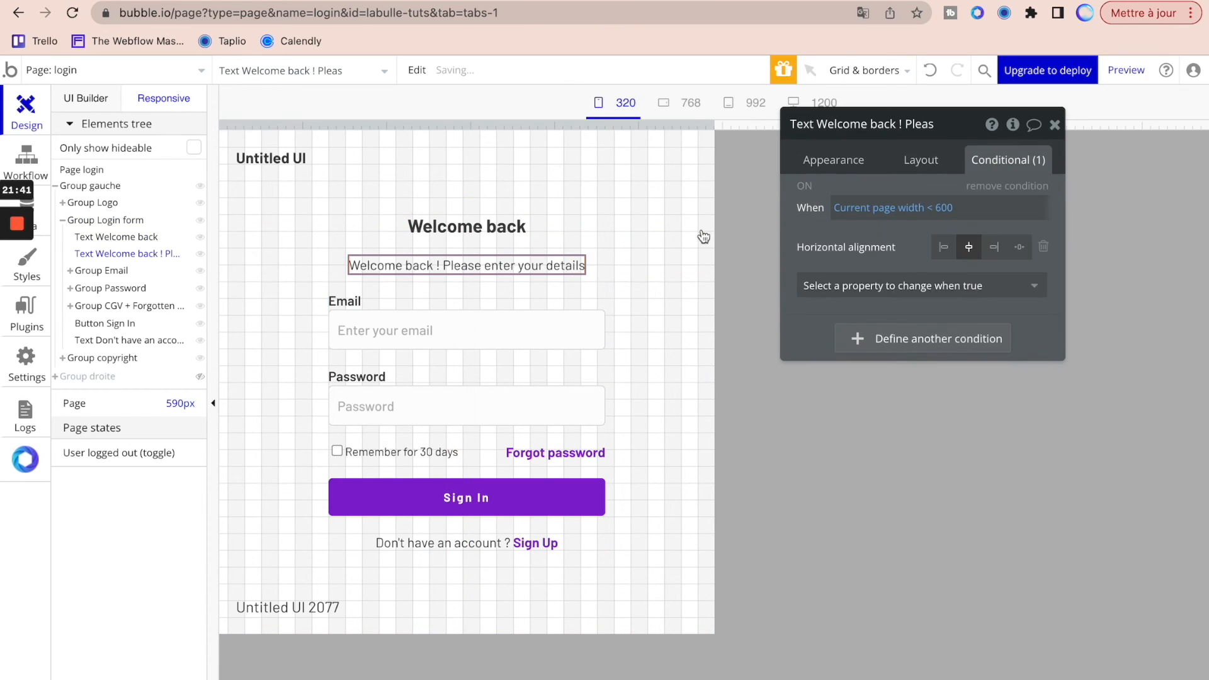
# - Test the subtitle at page widths of 371 px and 554 px and try centering its text in the base appearance
pyautogui.moveTo(714, 123); pyautogui.dragTo(530, 131)
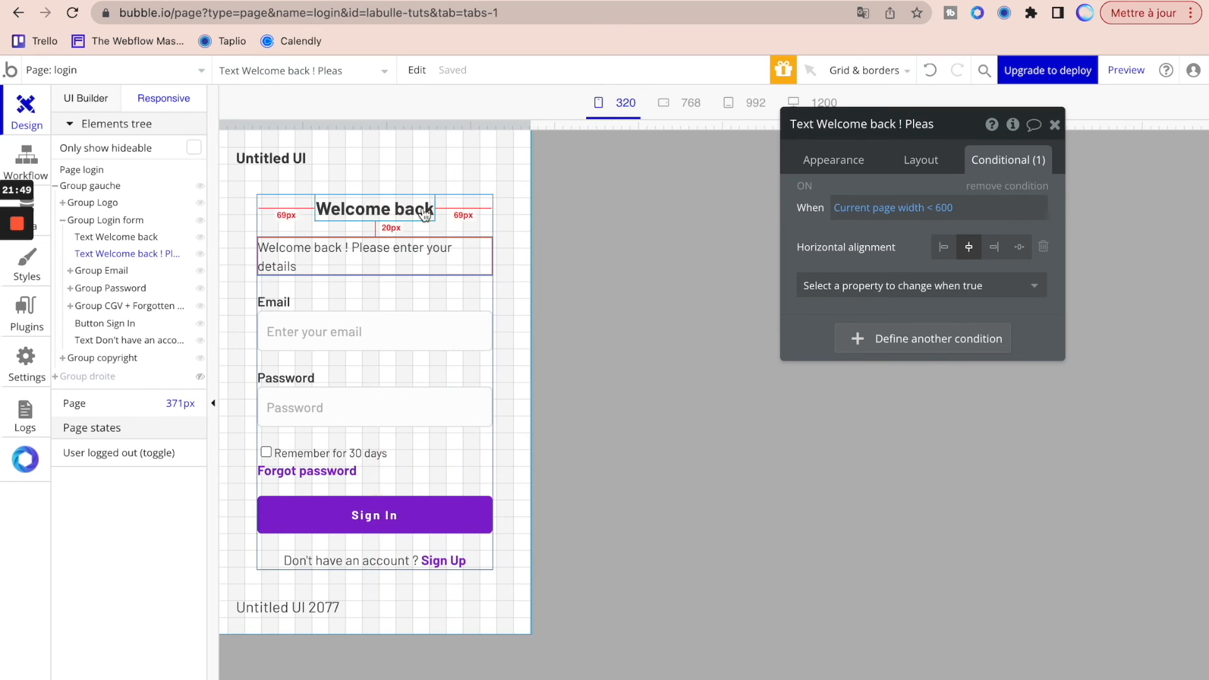
pyautogui.doubleClick(395, 268)
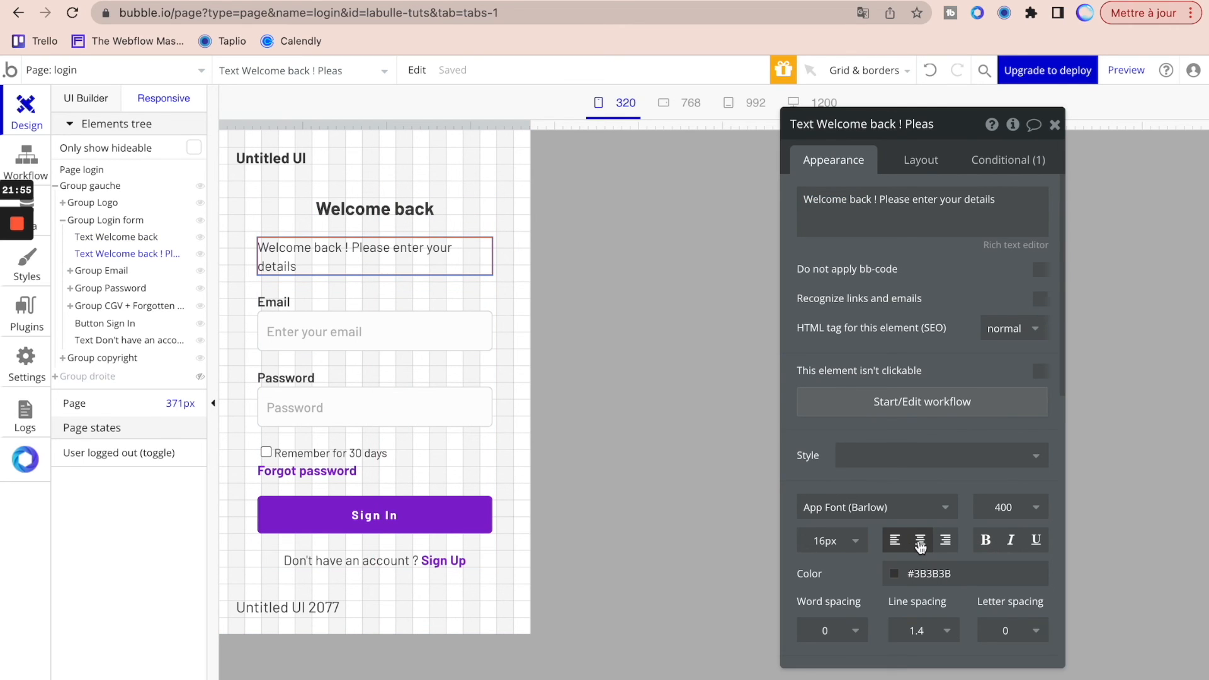
pyautogui.click(920, 540)
pyautogui.moveTo(528, 126); pyautogui.dragTo(684, 138)
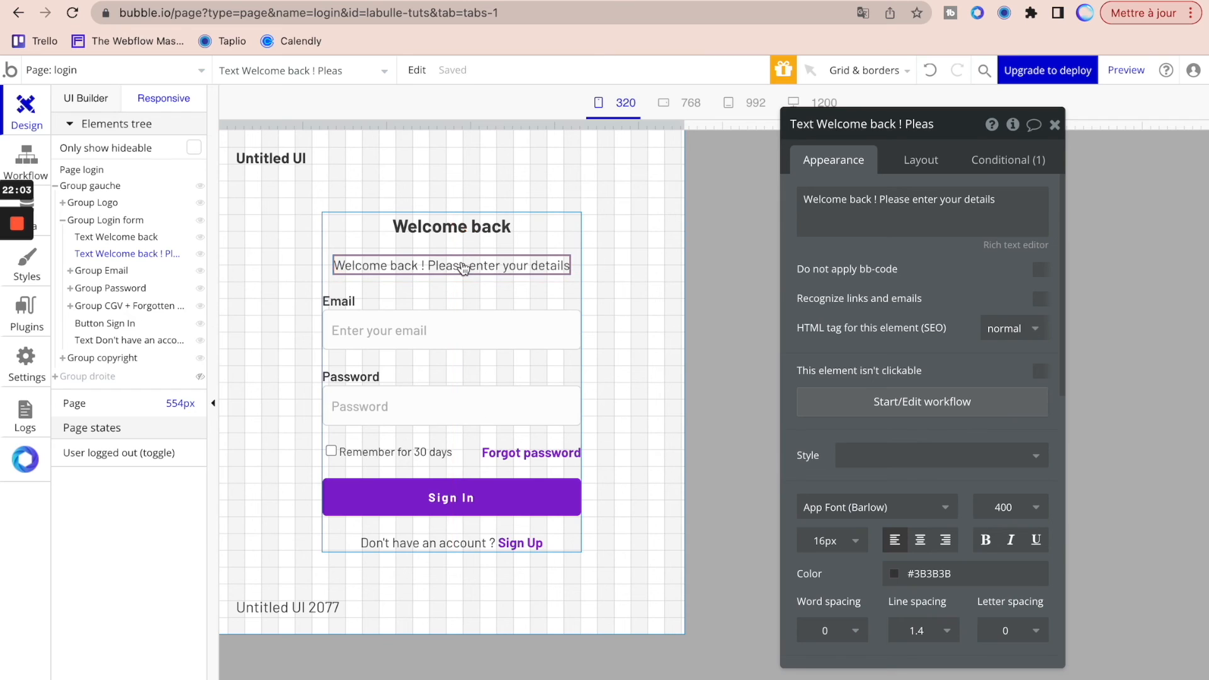
# - Replace the horizontal alignment property in the subtitle's condition with centered text alignment
pyautogui.click(1007, 160)
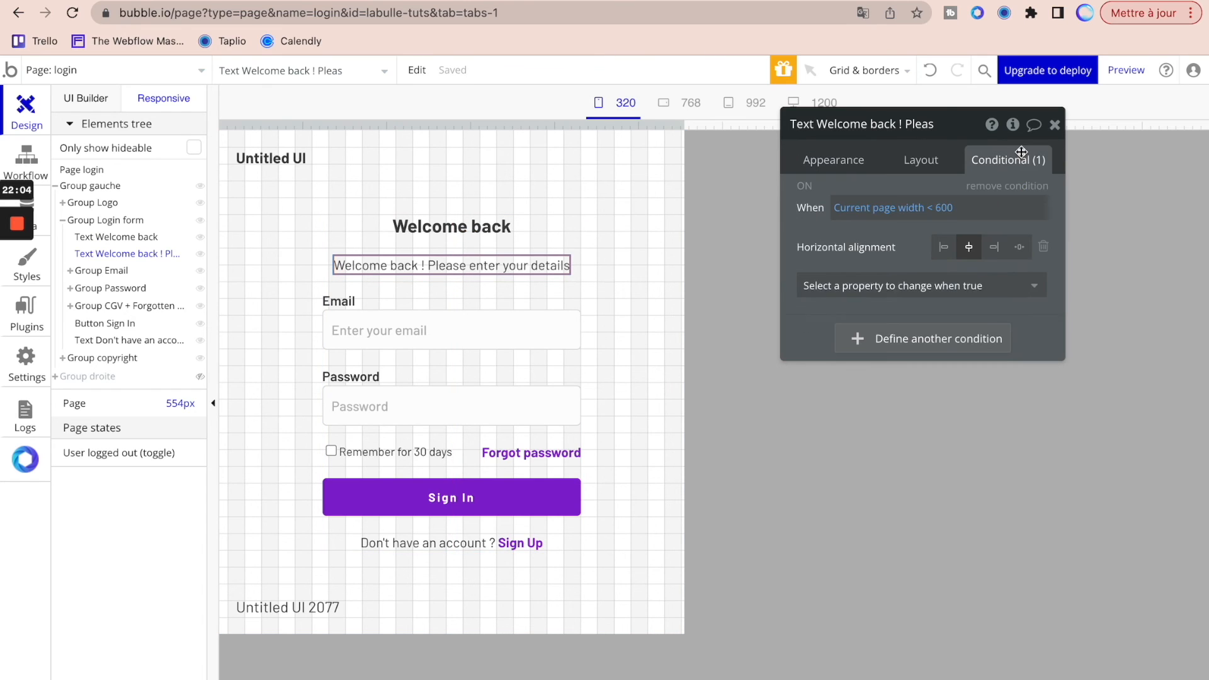
pyautogui.click(1043, 247)
pyautogui.click(1006, 251)
pyautogui.write('text')
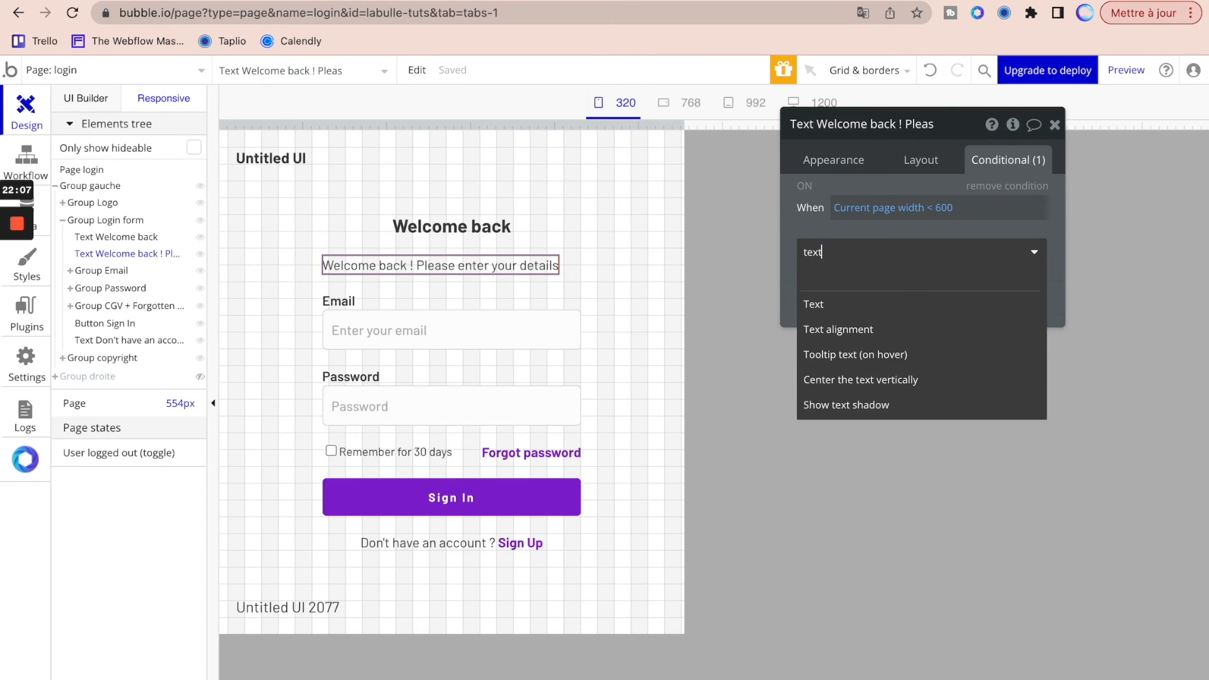
pyautogui.click(954, 329)
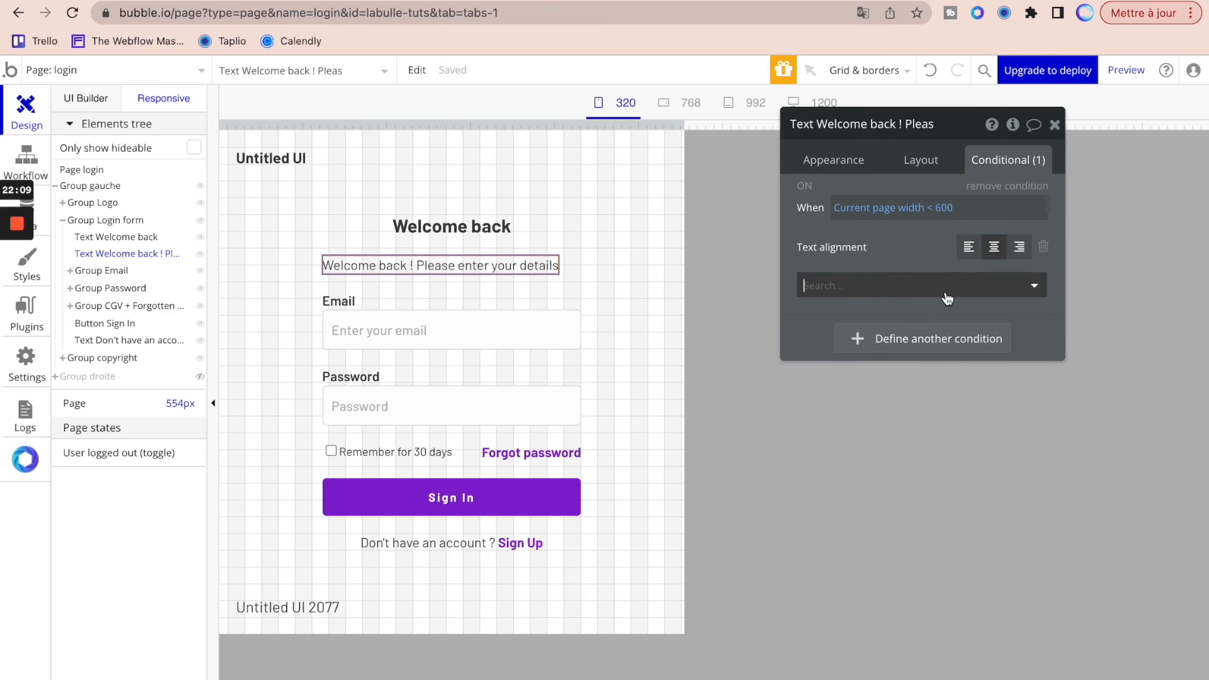
# - Add a horizontal alignment property to the subtitle's condition and set it to centered
pyautogui.click(947, 296)
pyautogui.write('ali')
pyautogui.click(875, 332)
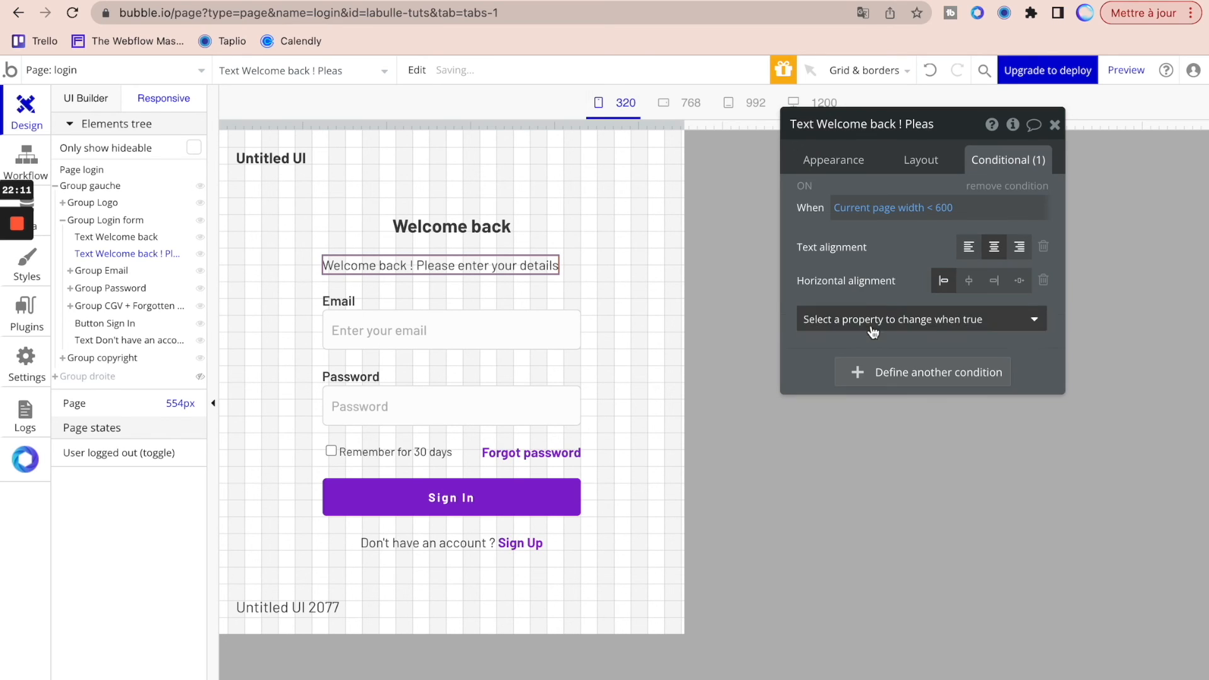
pyautogui.click(968, 280)
# - Check the centered texts at page widths of 507 px, 305 px and 320 px against the Dribbble mobile design
pyautogui.moveTo(684, 126); pyautogui.dragTo(645, 127)
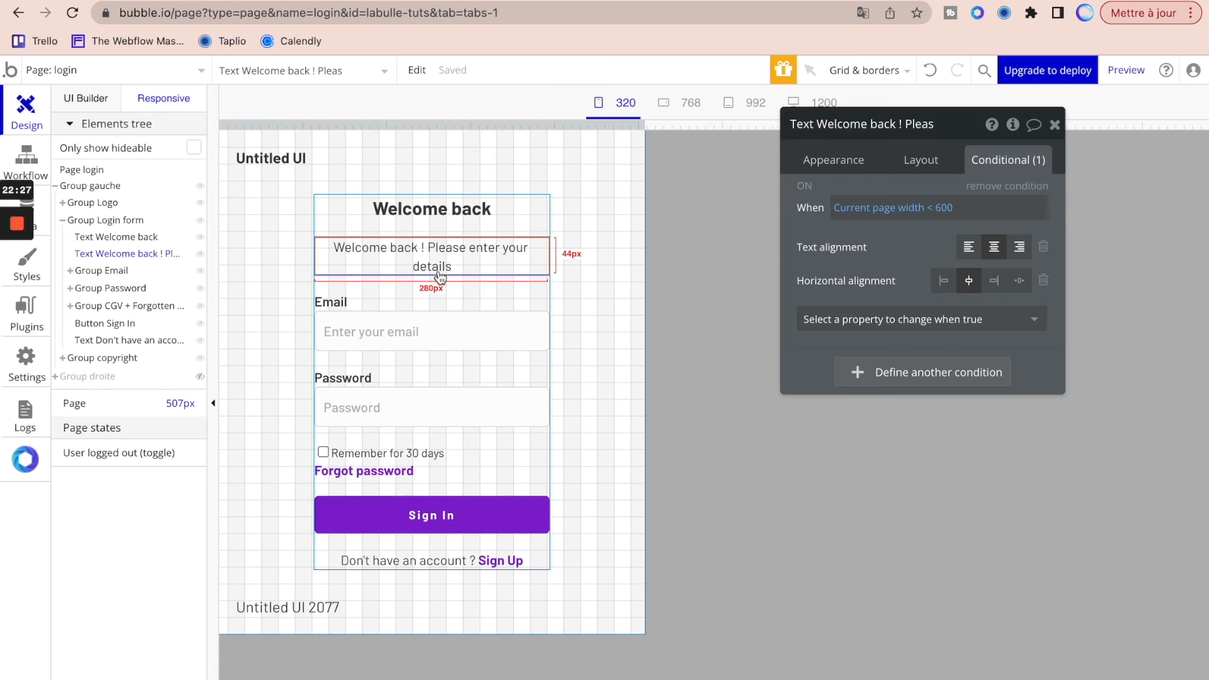
pyautogui.moveTo(644, 139); pyautogui.dragTo(477, 158)
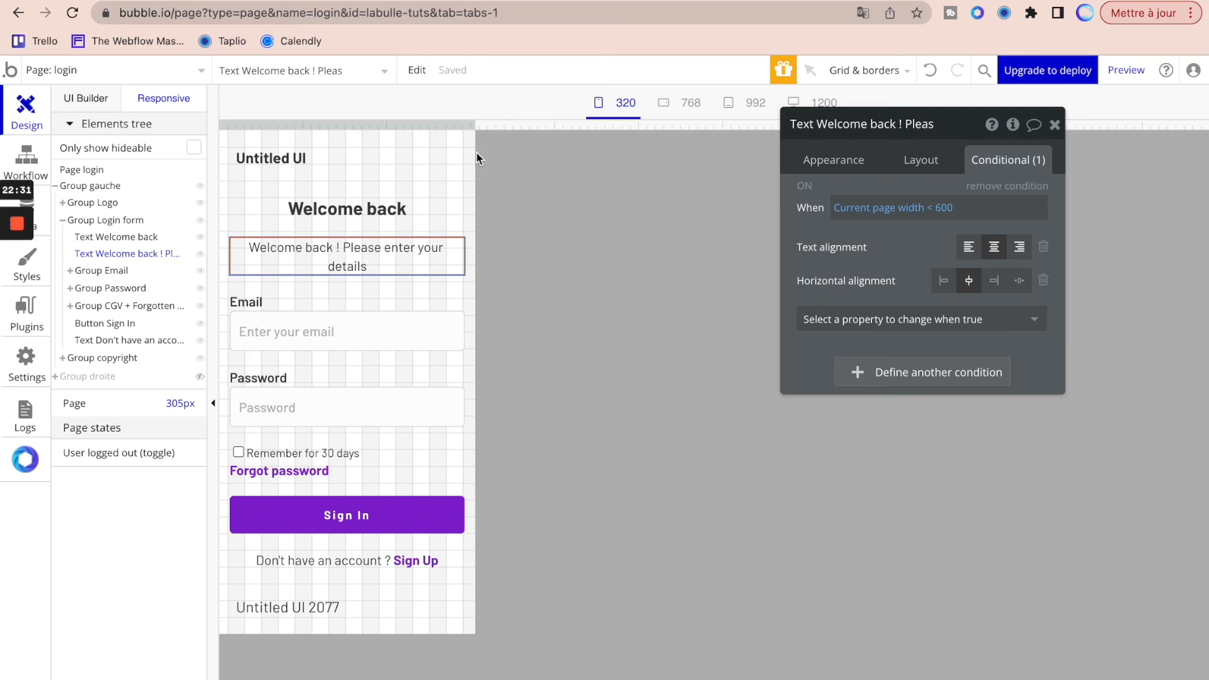
pyautogui.click(610, 102)
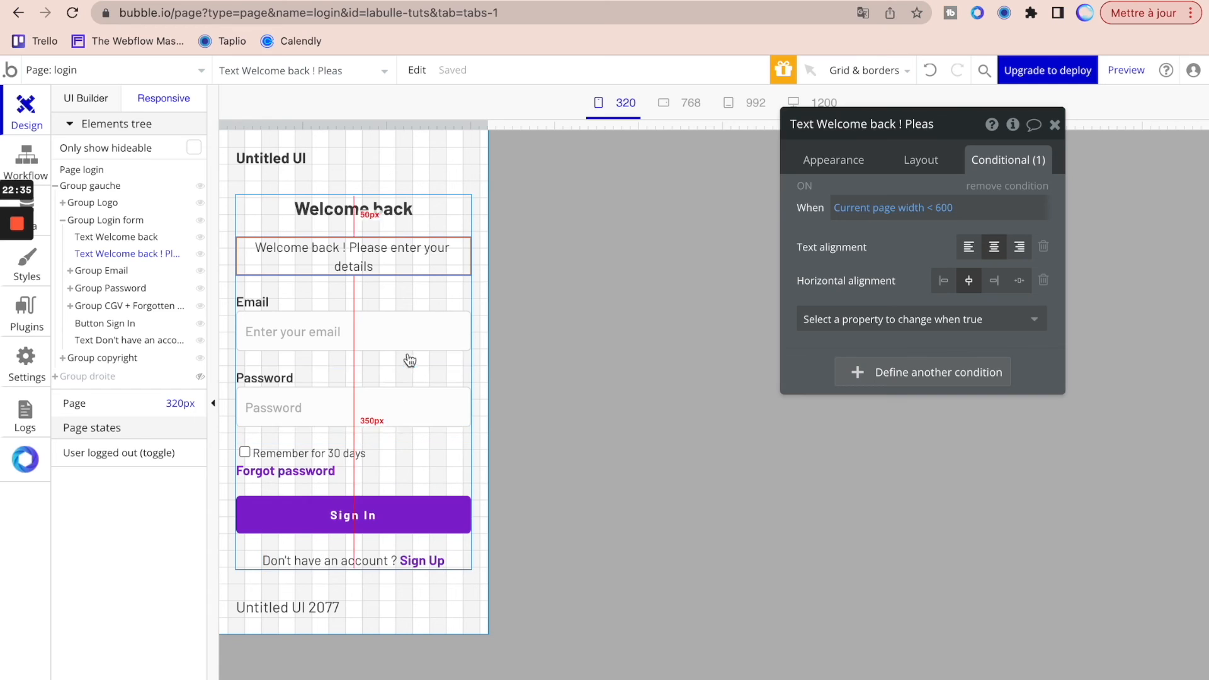
pyautogui.click(502, 0)
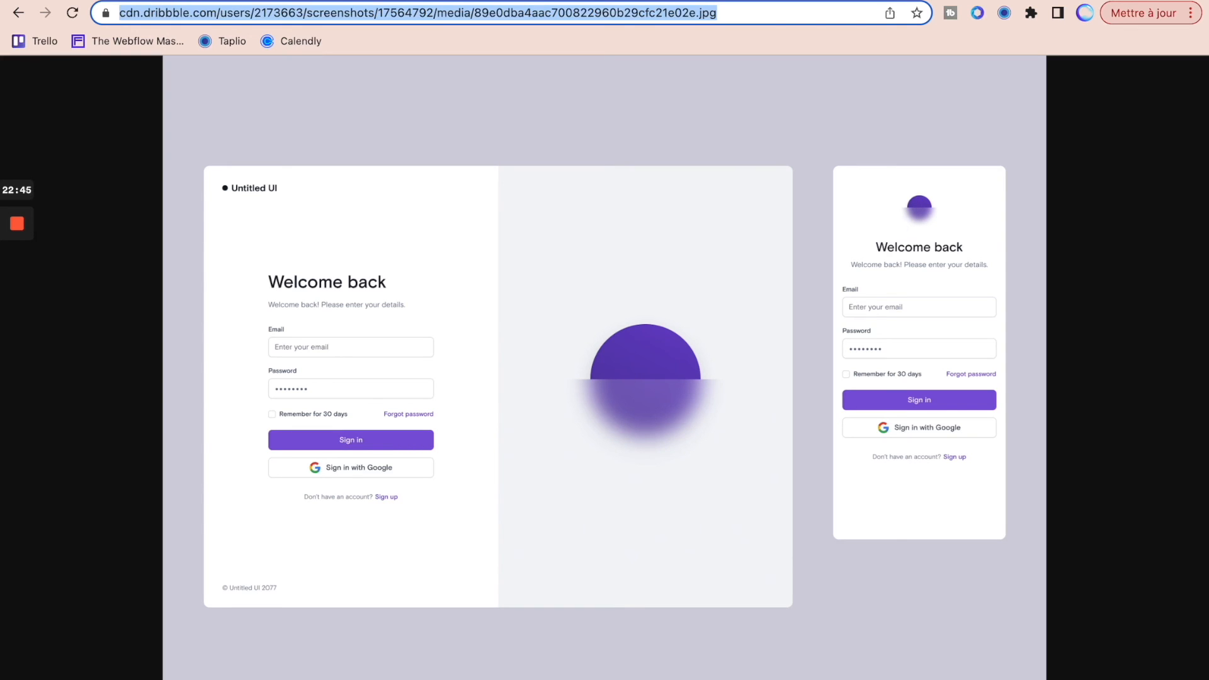
pyautogui.hotkey('ctrl', 'shift', 'Tab')
pyautogui.hotkey('ctrl', 'shift', 'Tab')
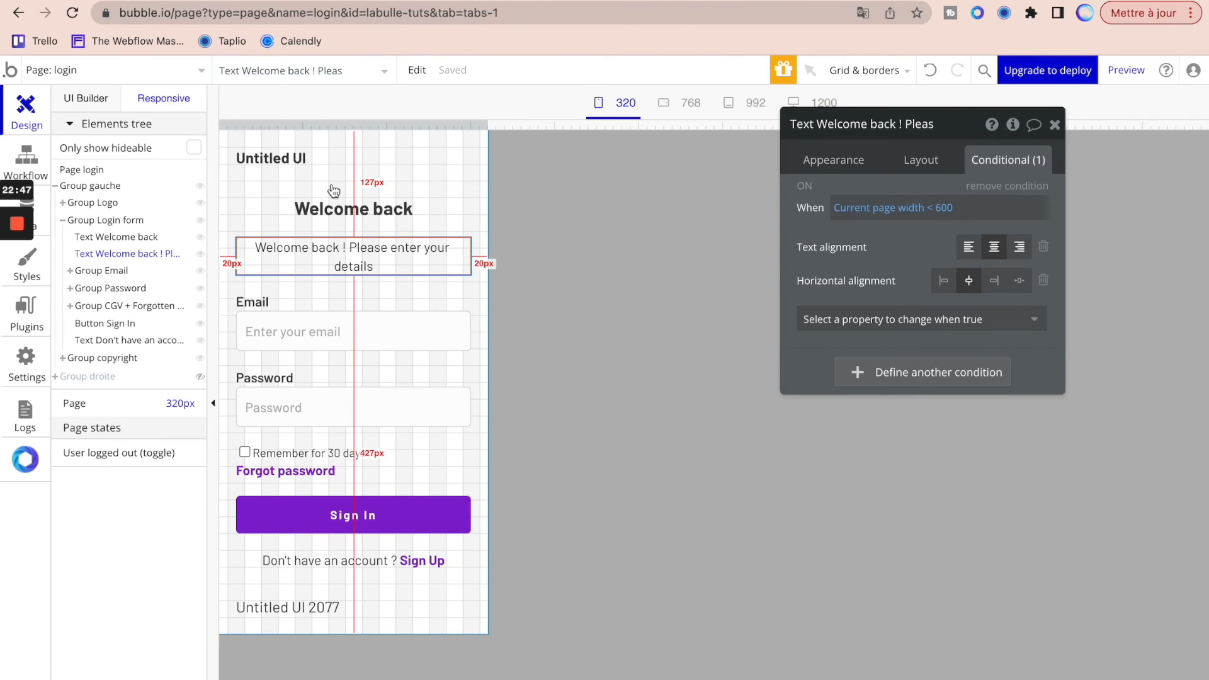
# - Duplicate the illustration from Group droite and place the copy in Group gauche between Group Logo and Group Login form
pyautogui.moveTo(497, 125); pyautogui.dragTo(835, 153)
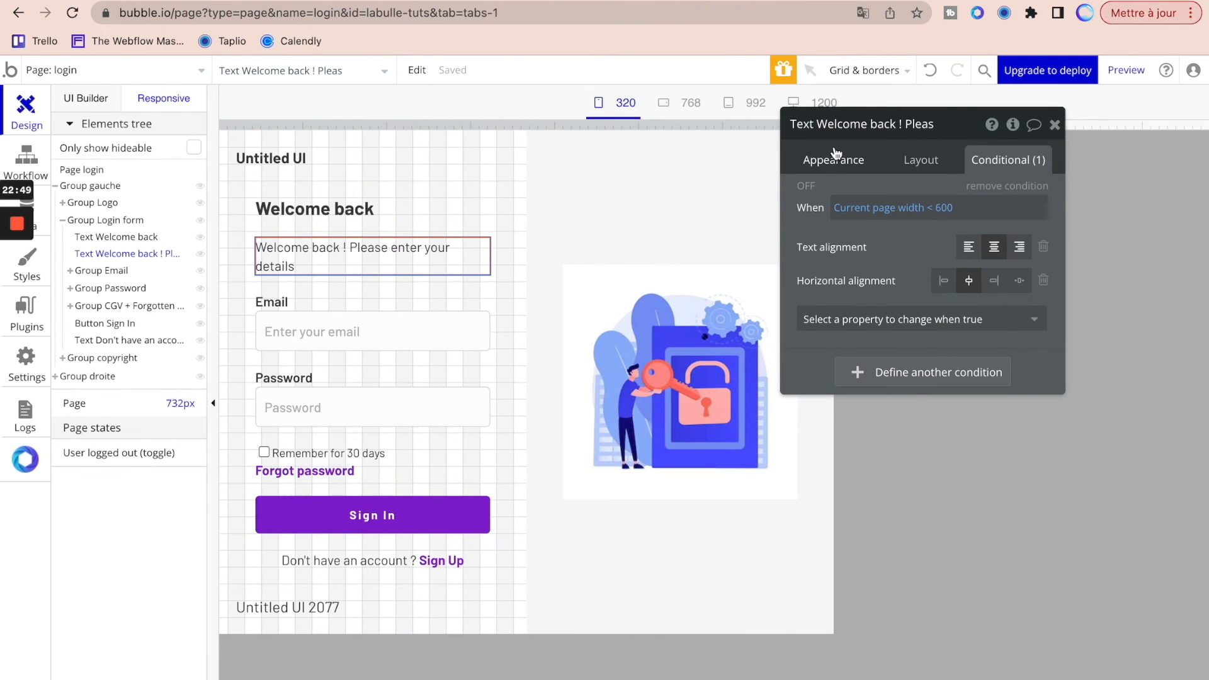
pyautogui.click(691, 360)
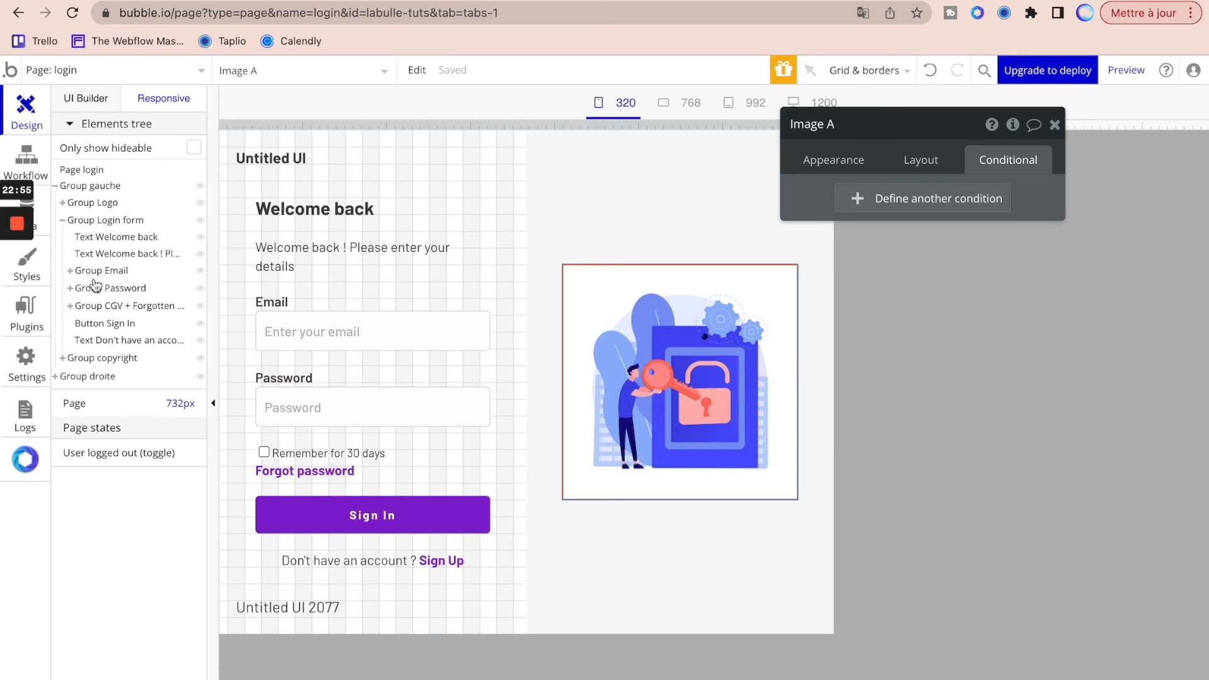
pyautogui.click(93, 99)
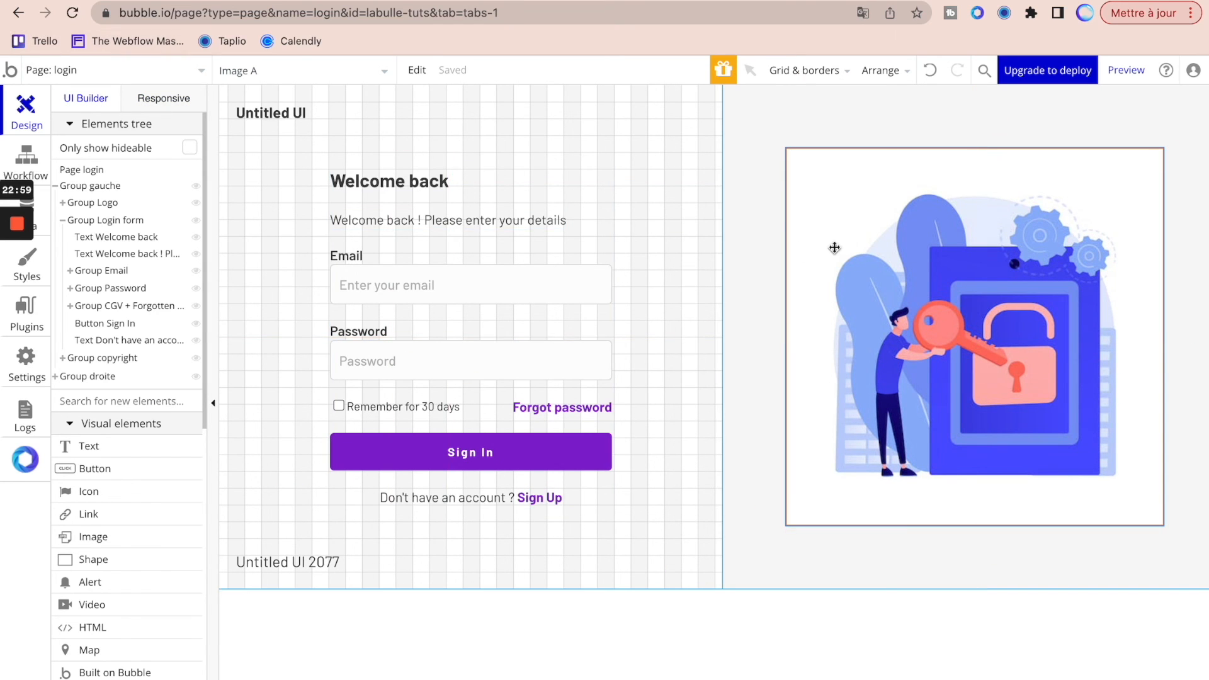
pyautogui.press('super+v')
pyautogui.moveTo(896, 230); pyautogui.dragTo(415, 227)
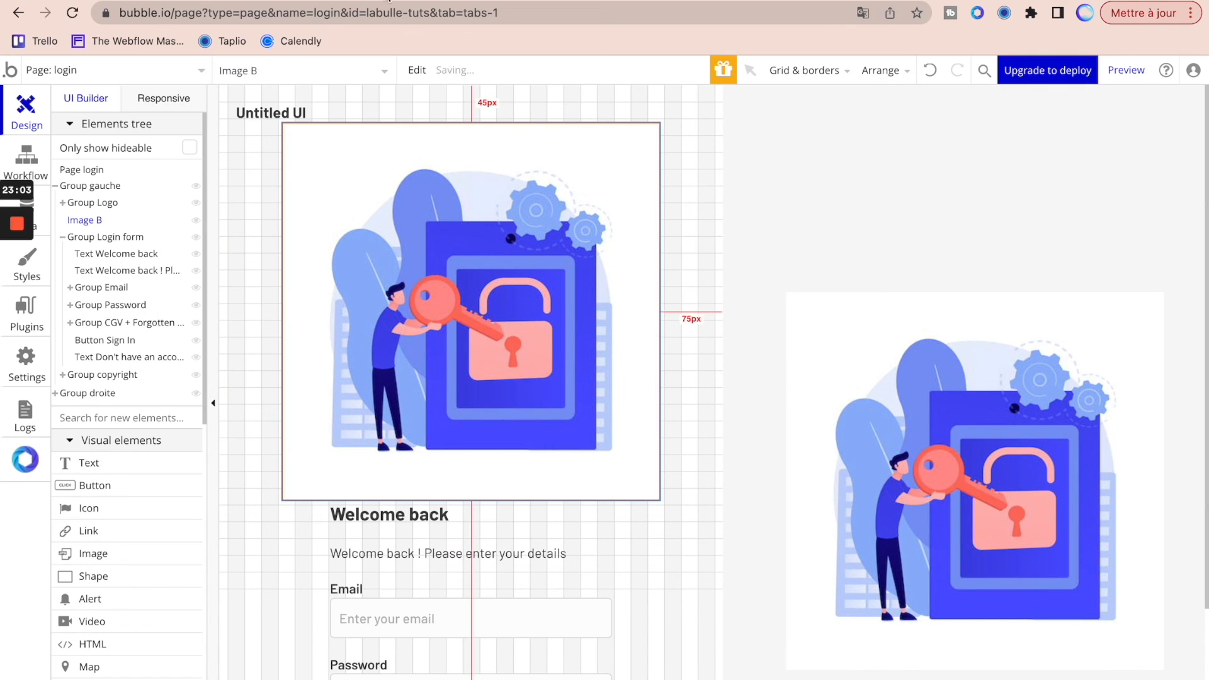
# - Set the copied illustration's min width to 100 px and max width to 150 px, comparing its size with the Dribbble mobile design
pyautogui.click(476, 0)
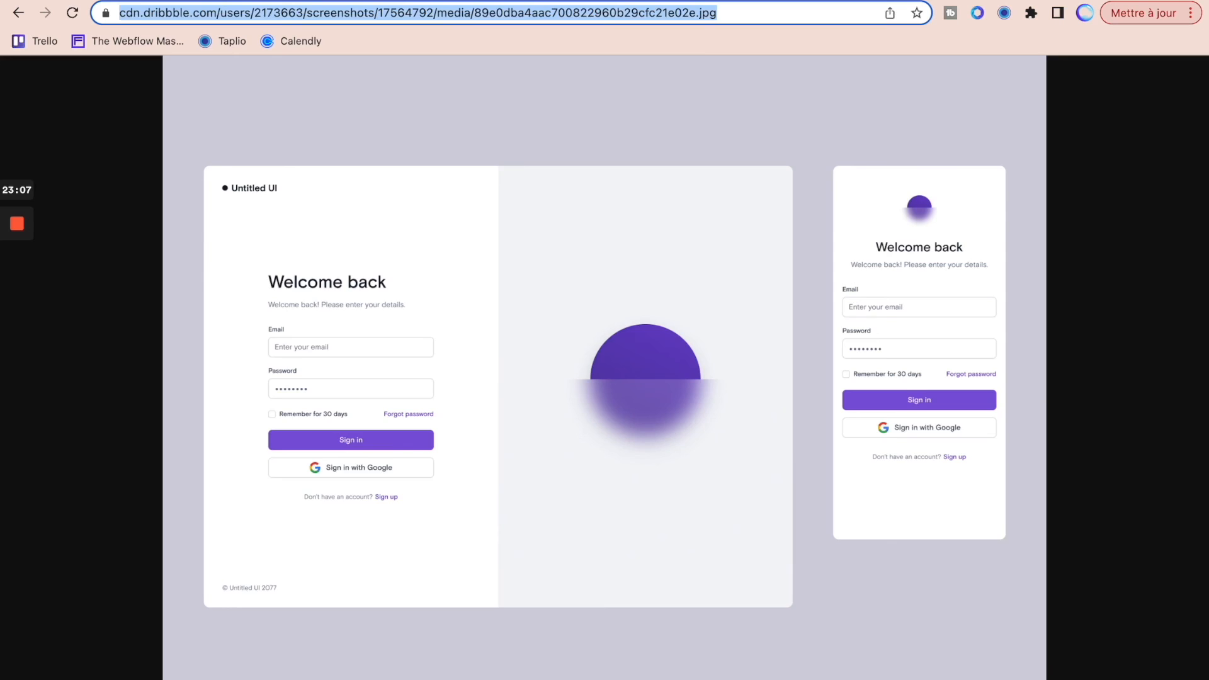
pyautogui.click(378, 0)
pyautogui.doubleClick(531, 335)
pyautogui.click(932, 168)
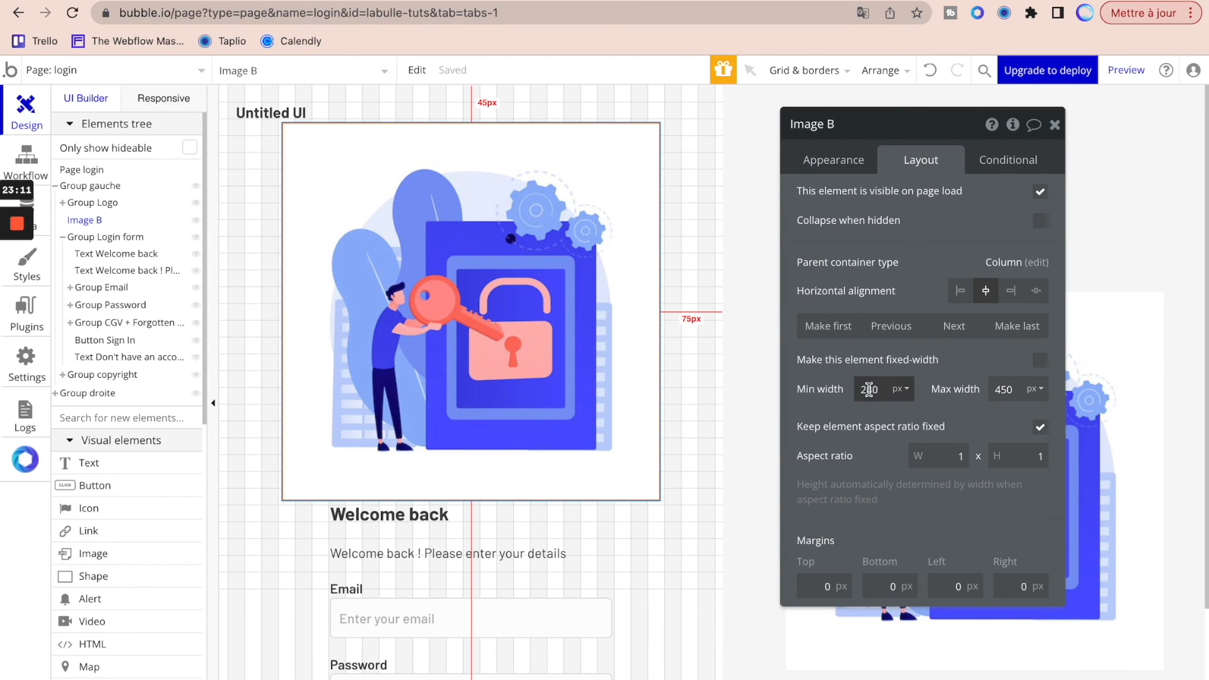
pyautogui.write('100')
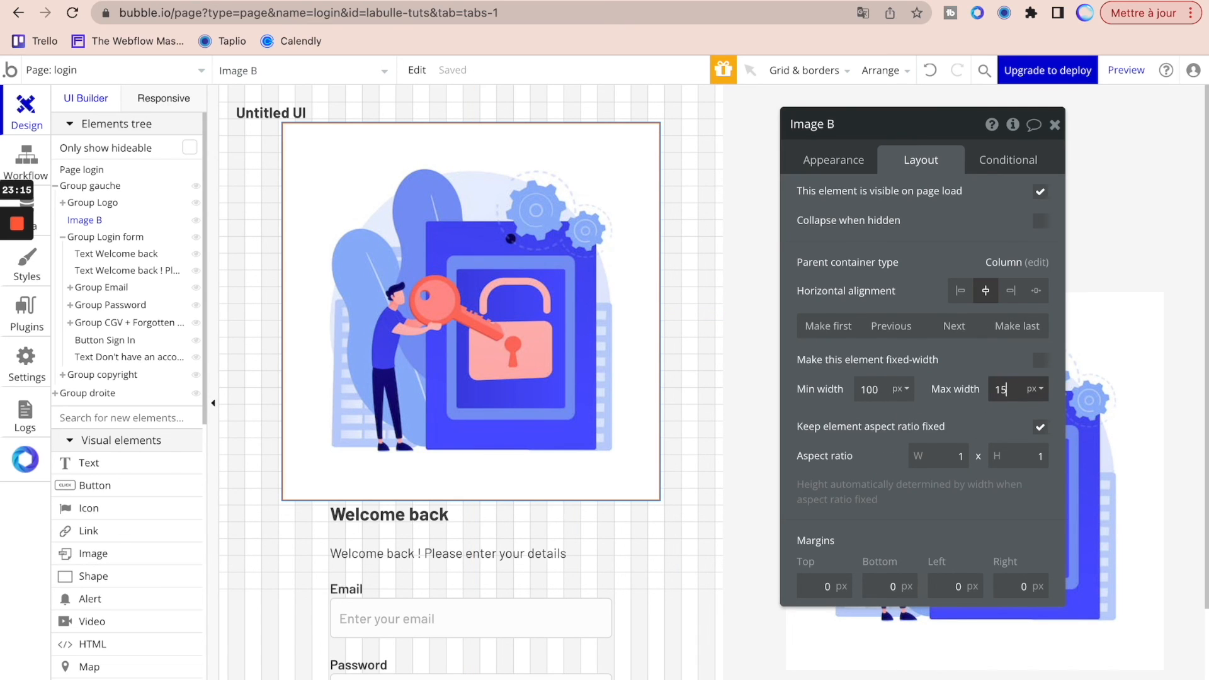
pyautogui.click(954, 404)
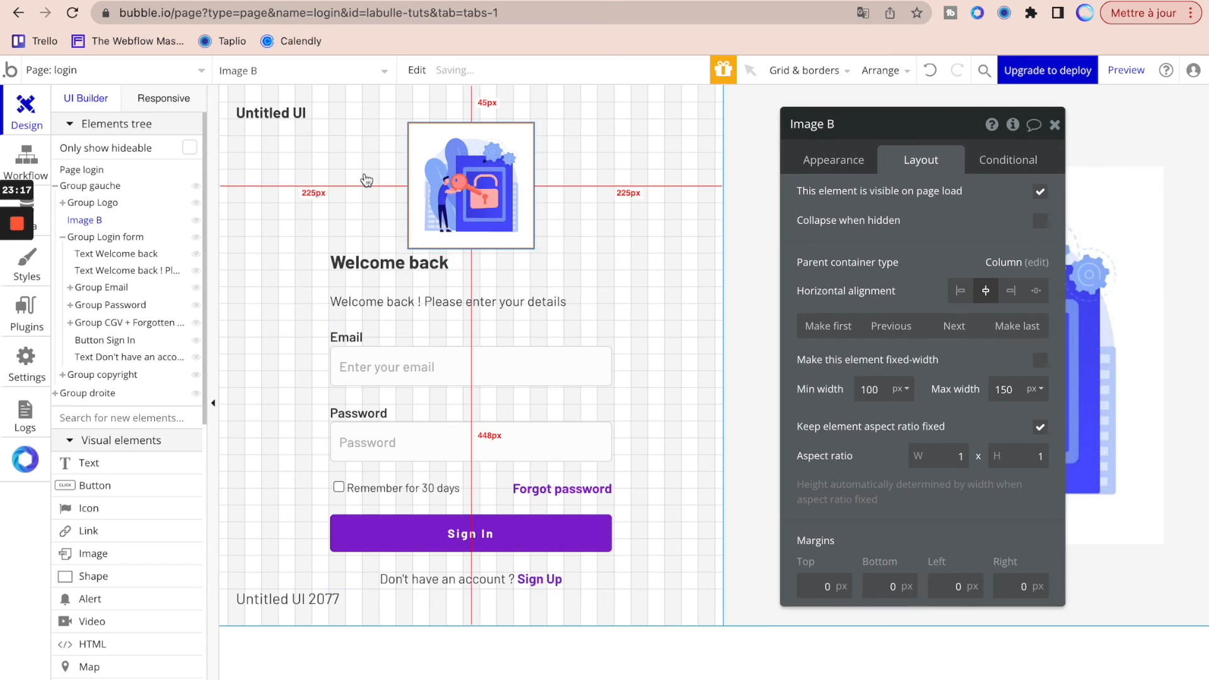
pyautogui.click(390, 0)
pyautogui.click(419, 3)
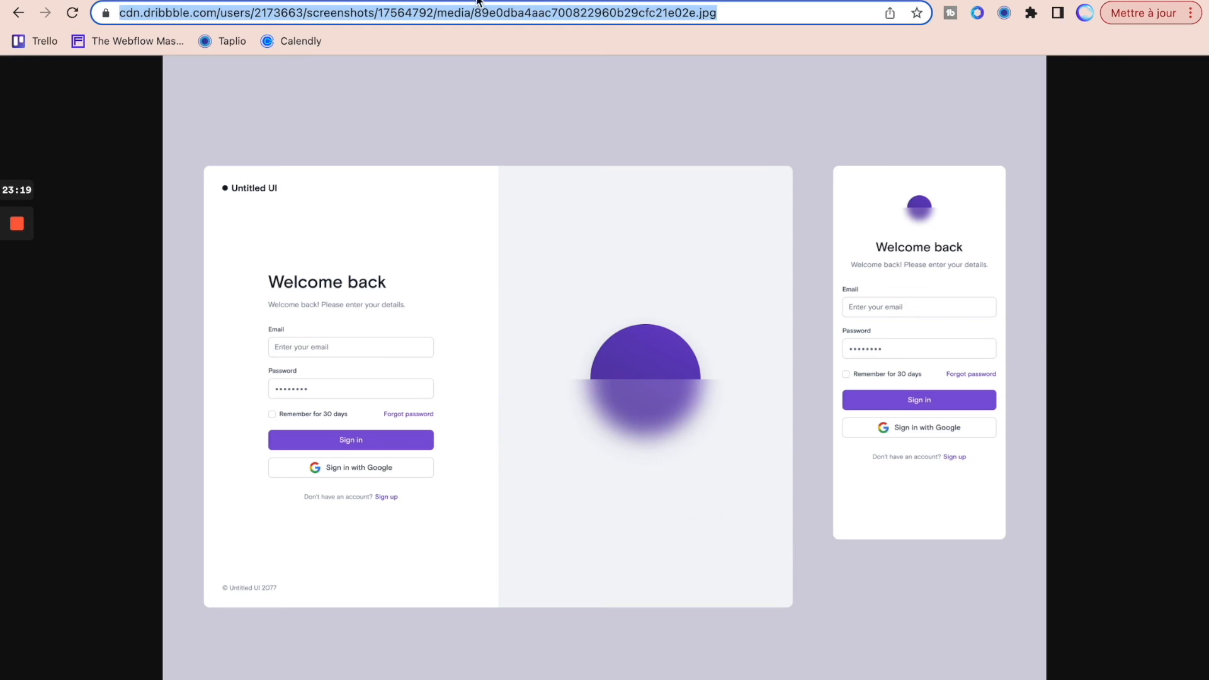
# - Set the copied illustration's min width to 60 px and max width to 100 px
pyautogui.click(328, 1)
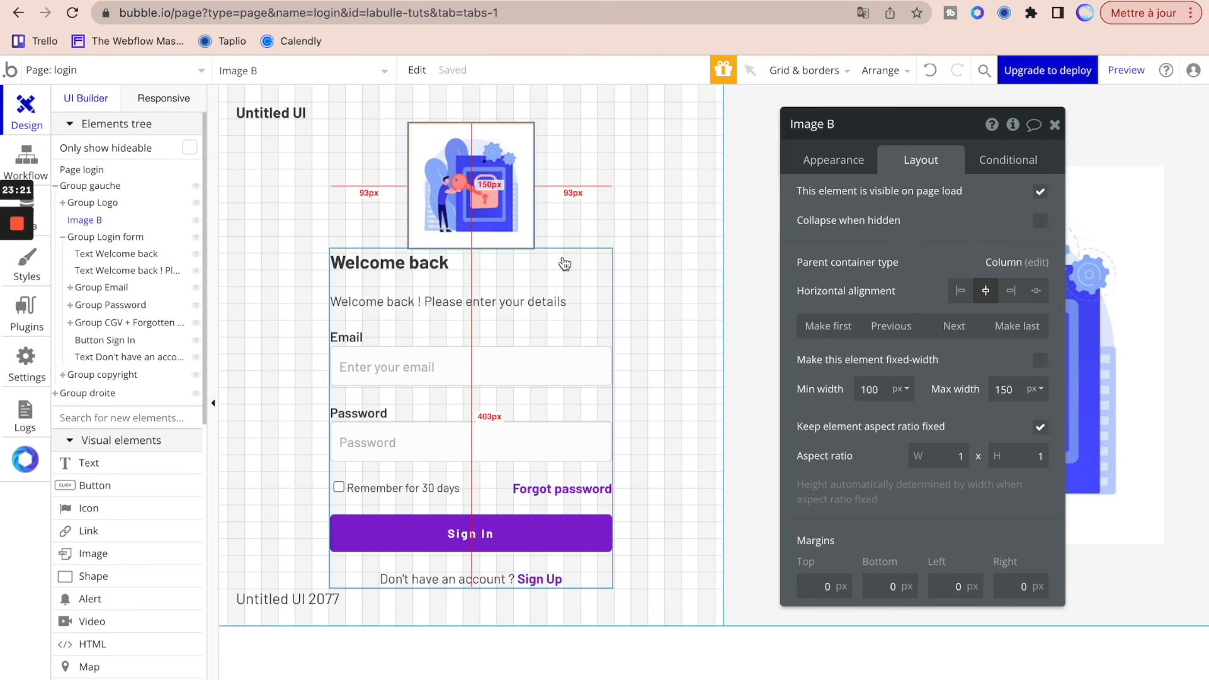
pyautogui.doubleClick(881, 390)
pyautogui.write('60')
pyautogui.click(1014, 391)
pyautogui.write('100')
pyautogui.press('Return')
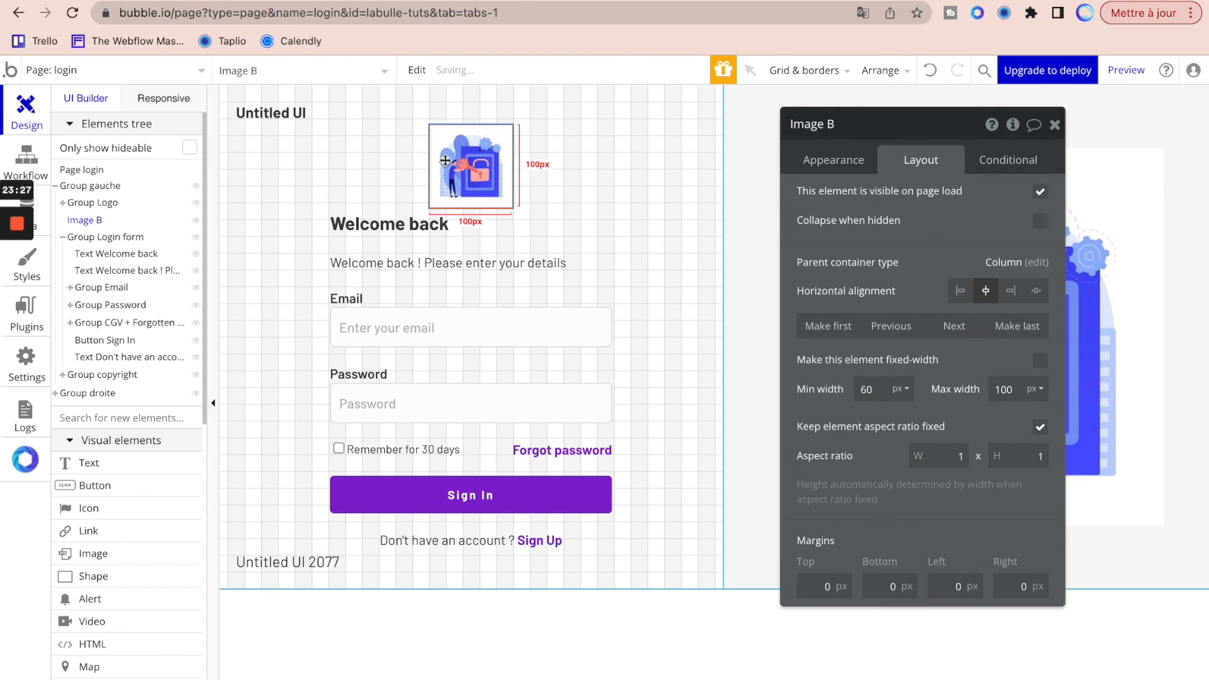
# - Apply gap spacing between the elements of Group gauche with a row gap of 30 px
pyautogui.click(321, 192)
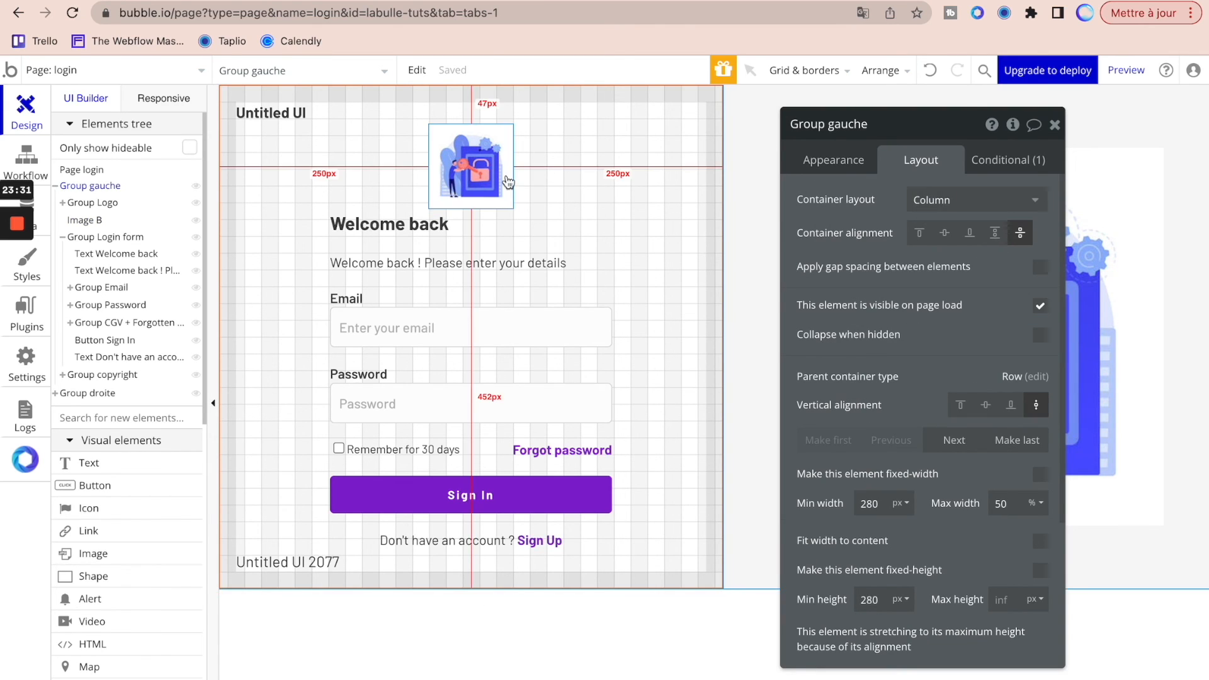
pyautogui.click(1038, 267)
pyautogui.moveTo(997, 297); pyautogui.dragTo(903, 295)
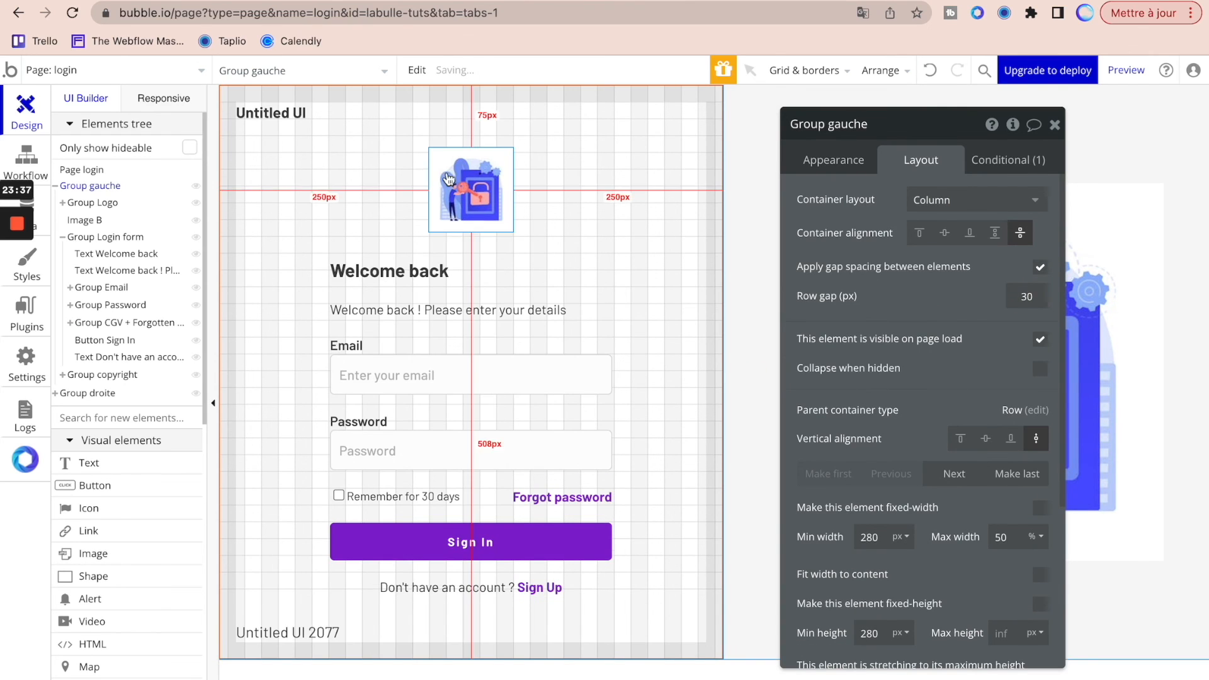
pyautogui.click(469, 189)
pyautogui.click(350, 199)
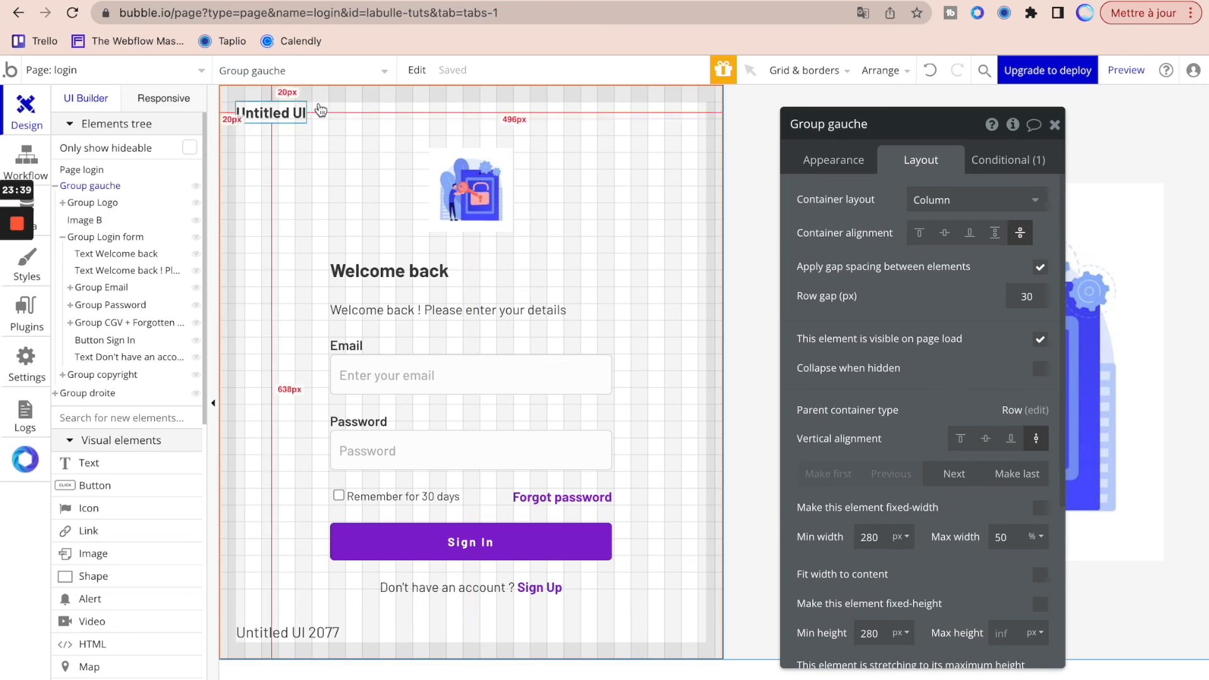
pyautogui.click(481, 200)
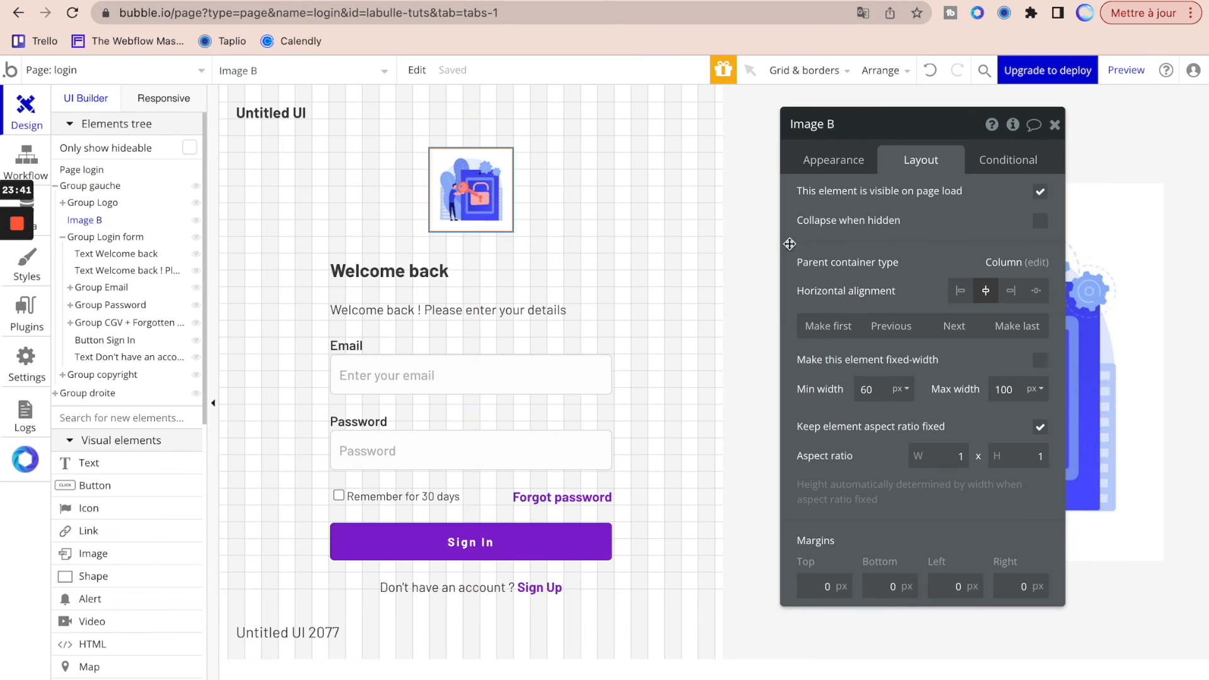
# - Make the small illustration above the form collapse when hidden and not visible on page load
pyautogui.click(165, 101)
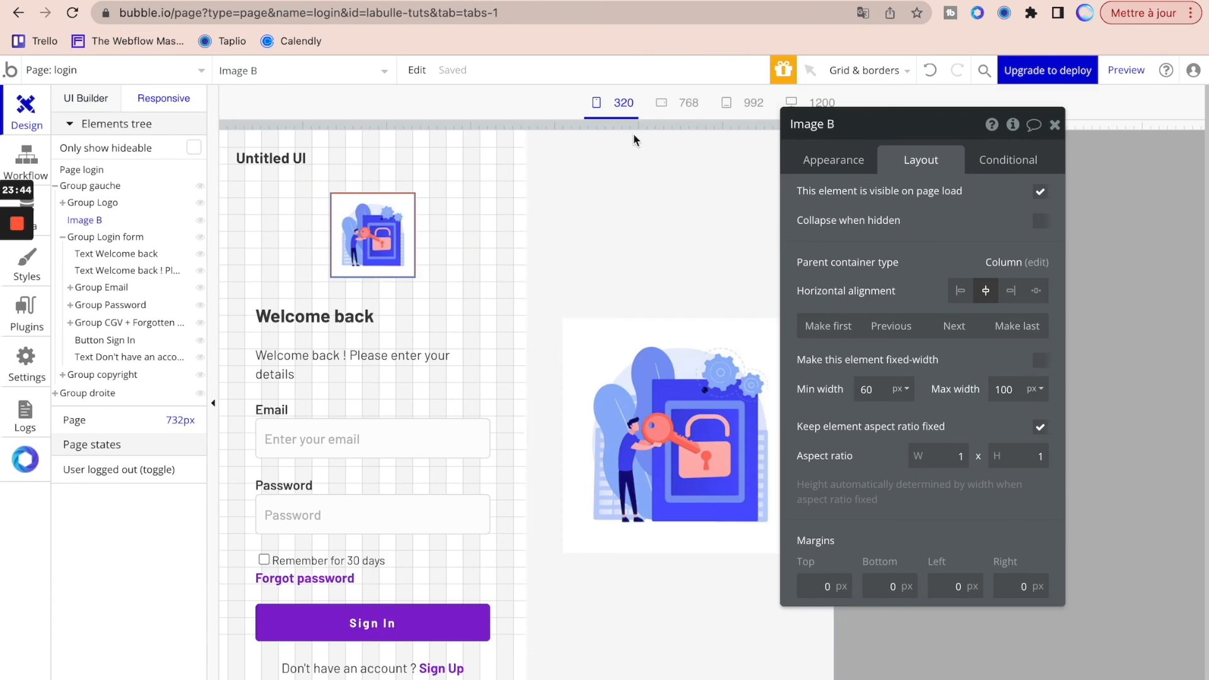
pyautogui.click(1055, 125)
pyautogui.moveTo(824, 128); pyautogui.dragTo(984, 141)
pyautogui.doubleClick(418, 206)
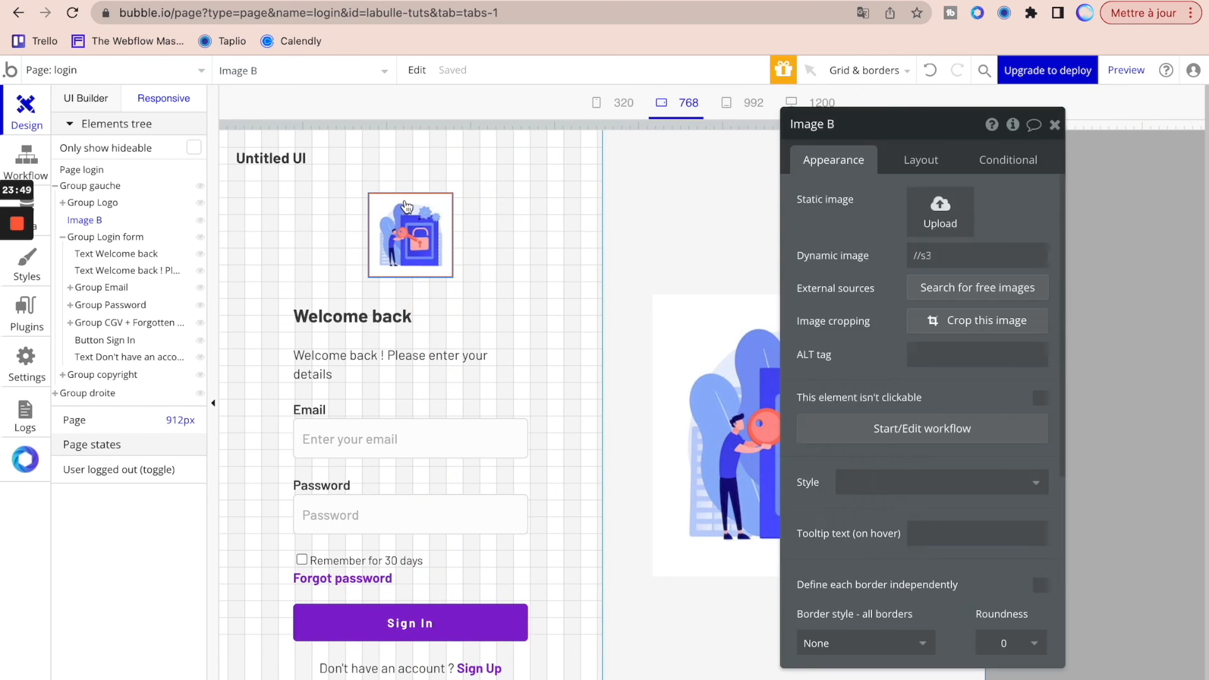
pyautogui.click(909, 162)
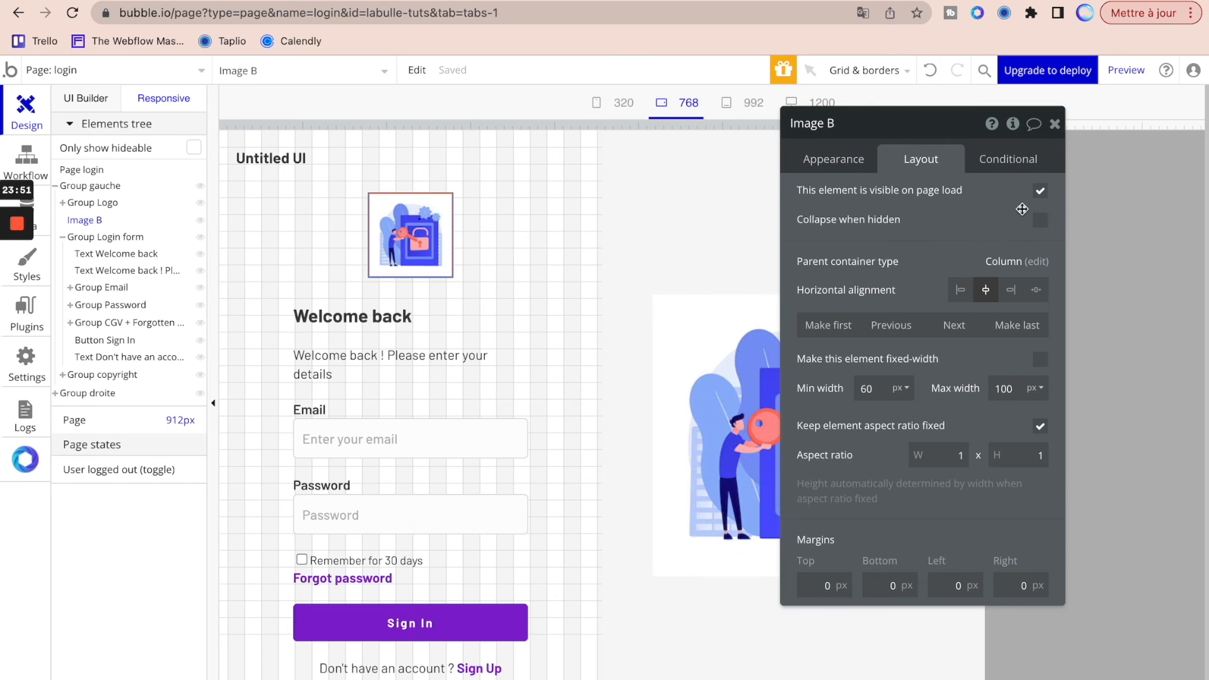
pyautogui.click(1040, 221)
pyautogui.click(1039, 190)
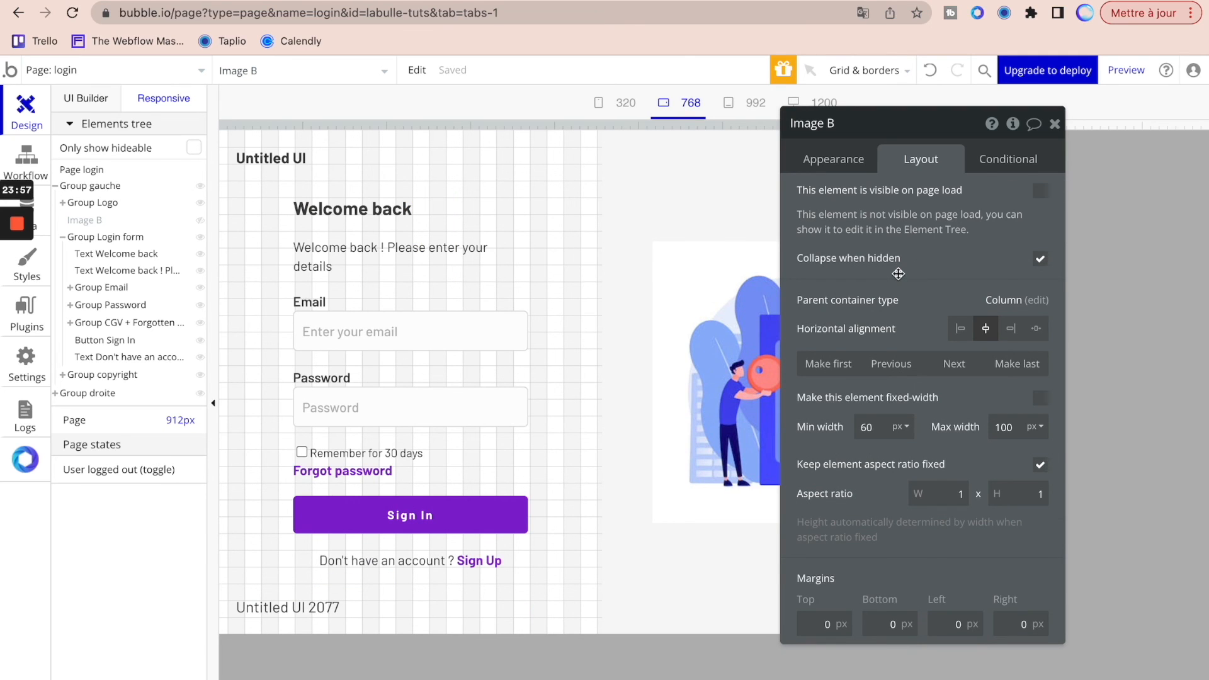
# - Add a condition to the small illustration for when Current page width < 600
pyautogui.click(1007, 160)
pyautogui.click(858, 194)
pyautogui.click(856, 207)
pyautogui.write('current')
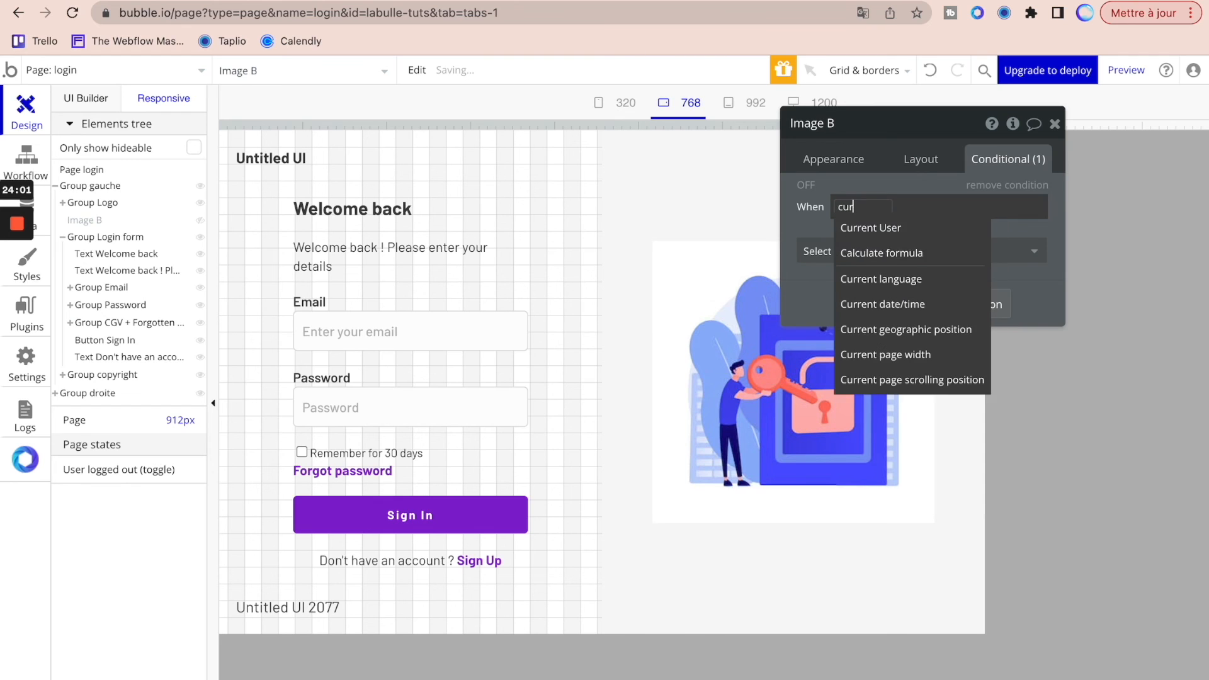
pyautogui.click(869, 326)
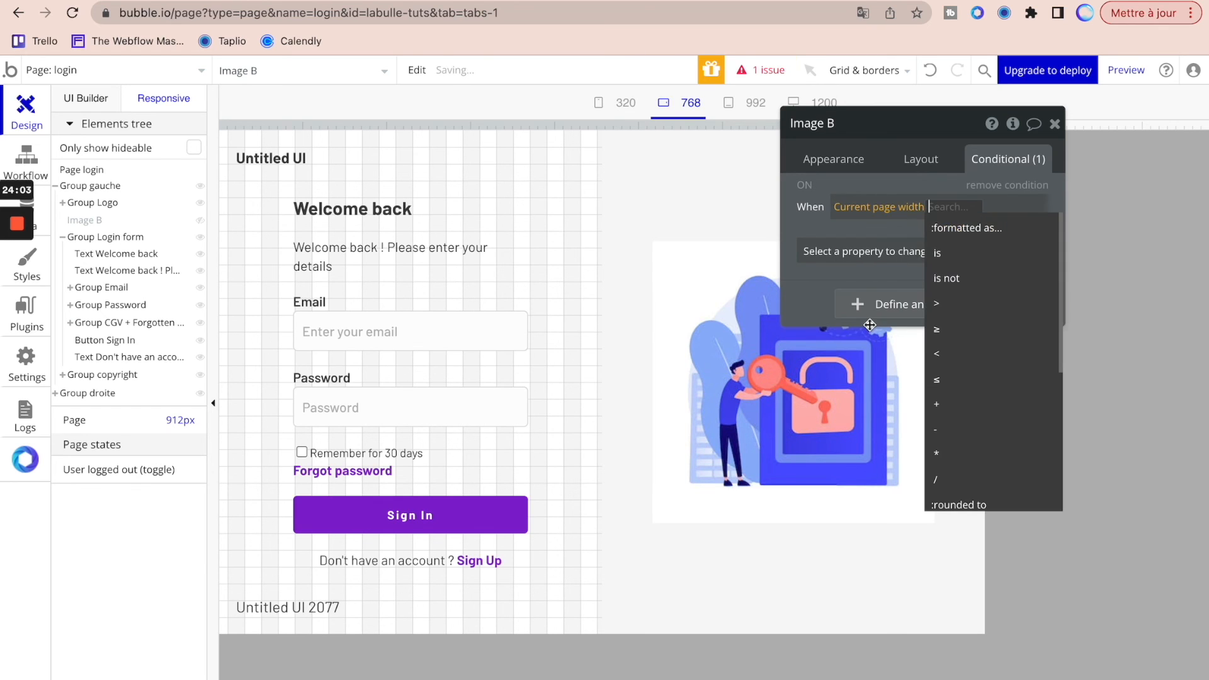
pyautogui.click(941, 355)
pyautogui.write('600')
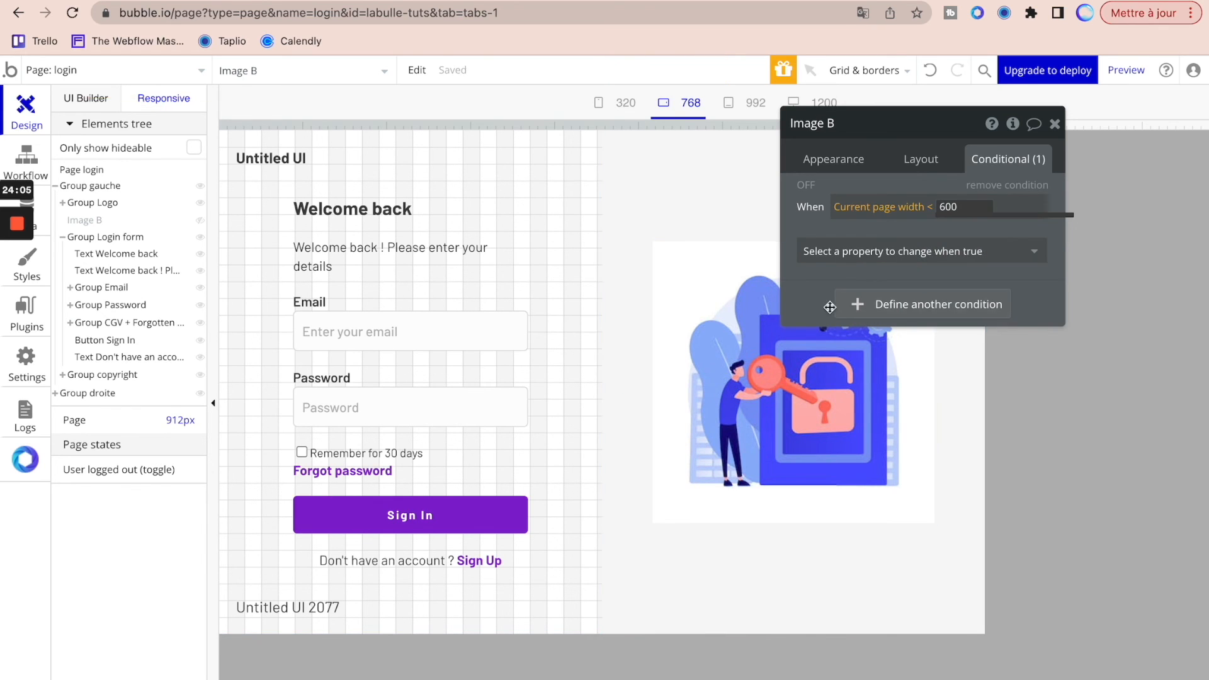
# - Add the visibility property to the small illustration's condition and enable it
pyautogui.click(824, 251)
pyautogui.click(855, 303)
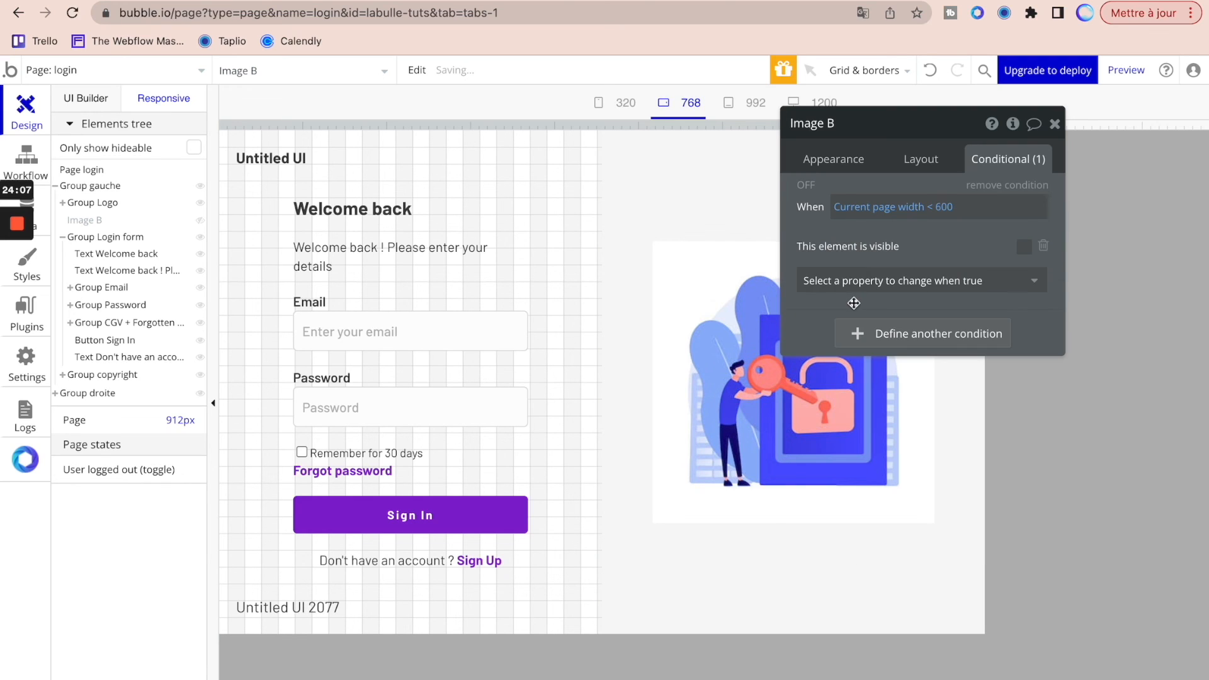
pyautogui.click(1022, 251)
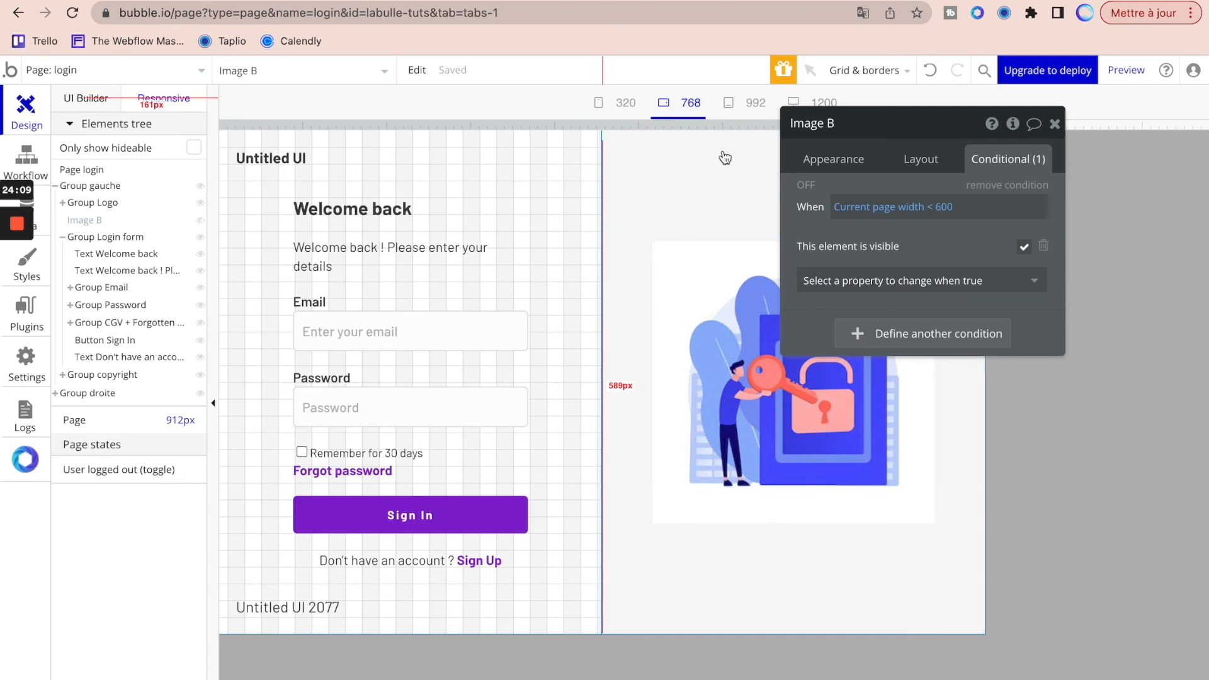
# - Check the small illustration's visibility at page widths of 562 px, 292 px and 320 px
pyautogui.moveTo(926, 129); pyautogui.dragTo(1105, 269)
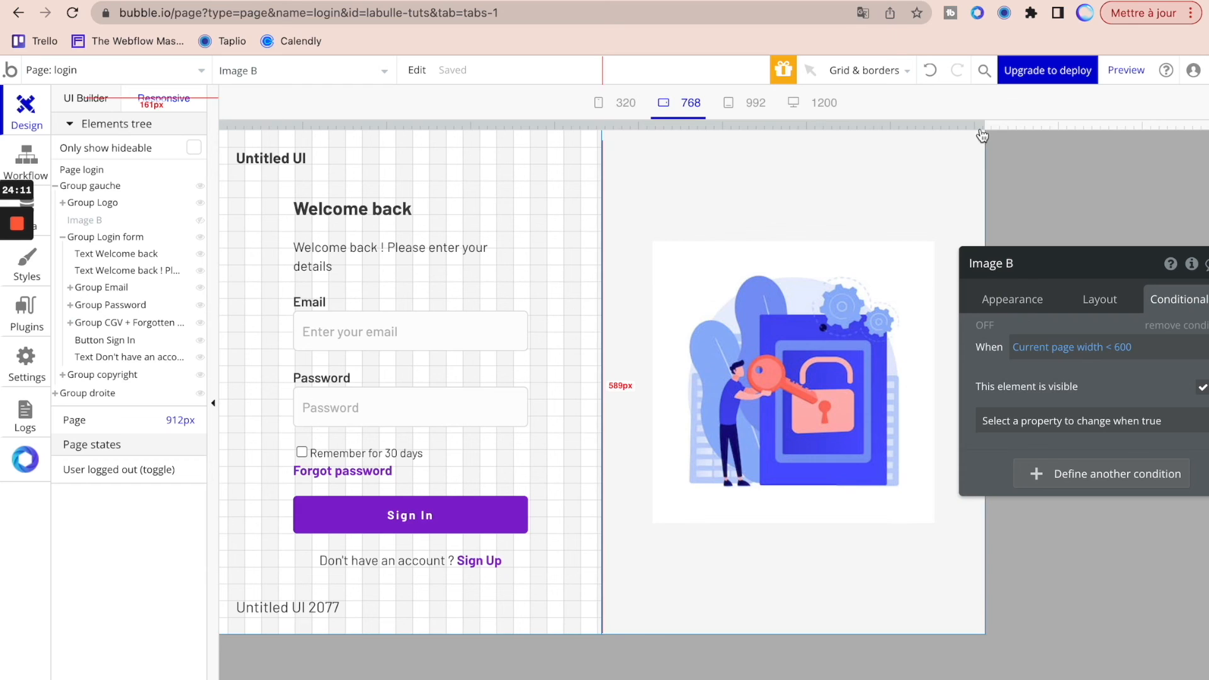
pyautogui.moveTo(983, 127); pyautogui.dragTo(690, 142)
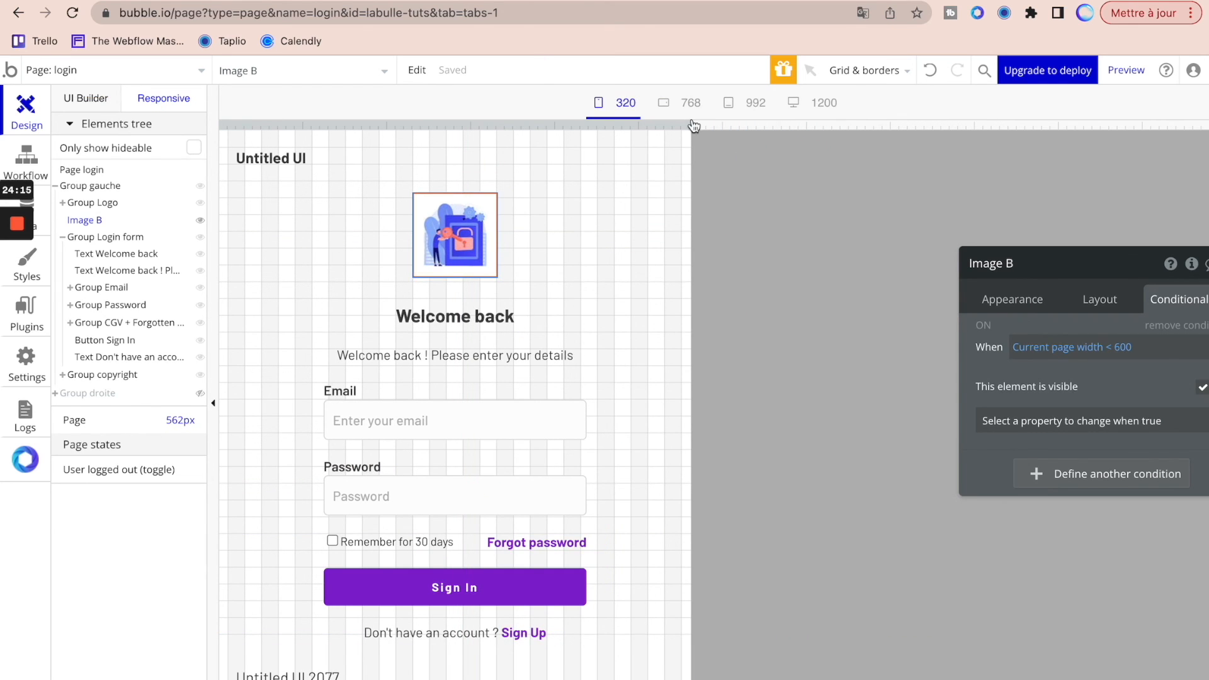
pyautogui.moveTo(690, 126); pyautogui.dragTo(463, 137)
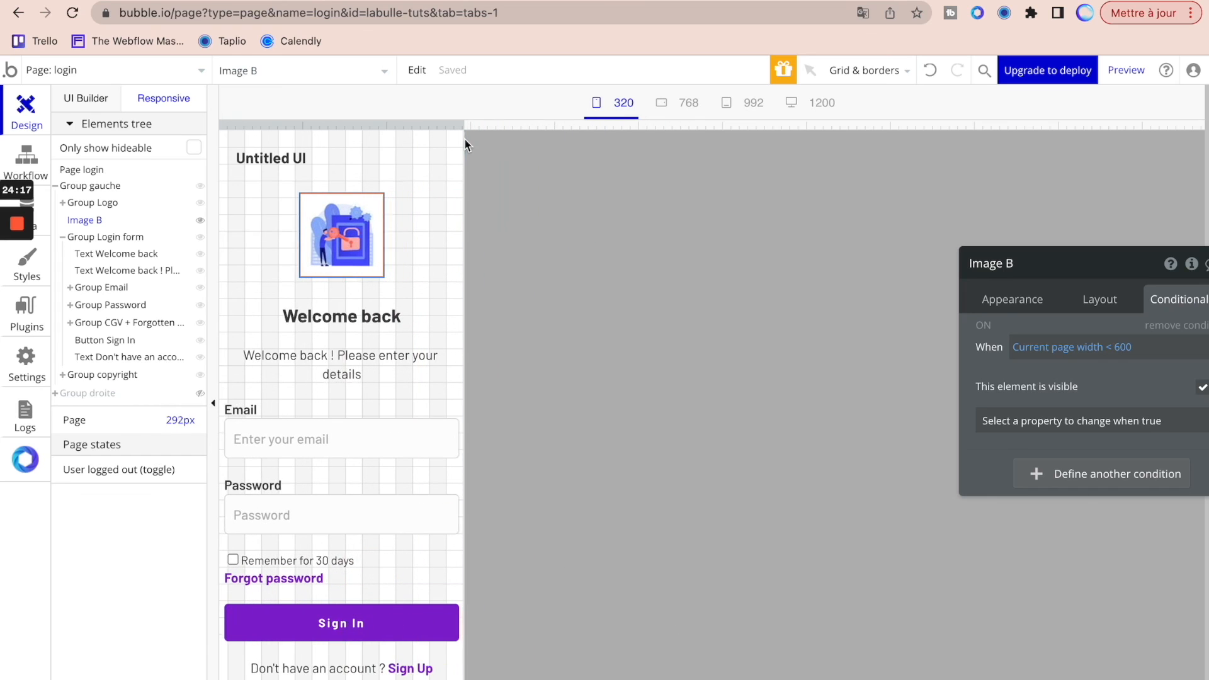
pyautogui.click(631, 101)
pyautogui.scroll(-1, 389, 235)
pyautogui.scroll(1, 388, 235)
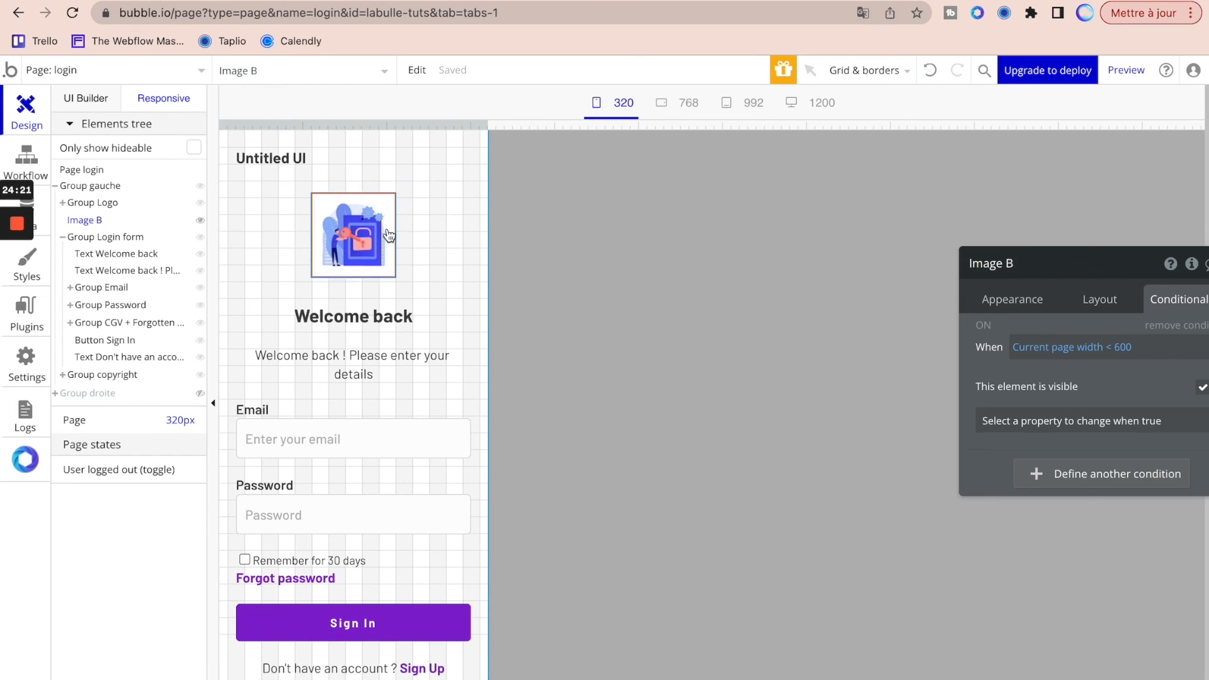
# - Switch to the login page's live preview and open Chrome's developer tools
pyautogui.click(385, 0)
pyautogui.click(458, 84)
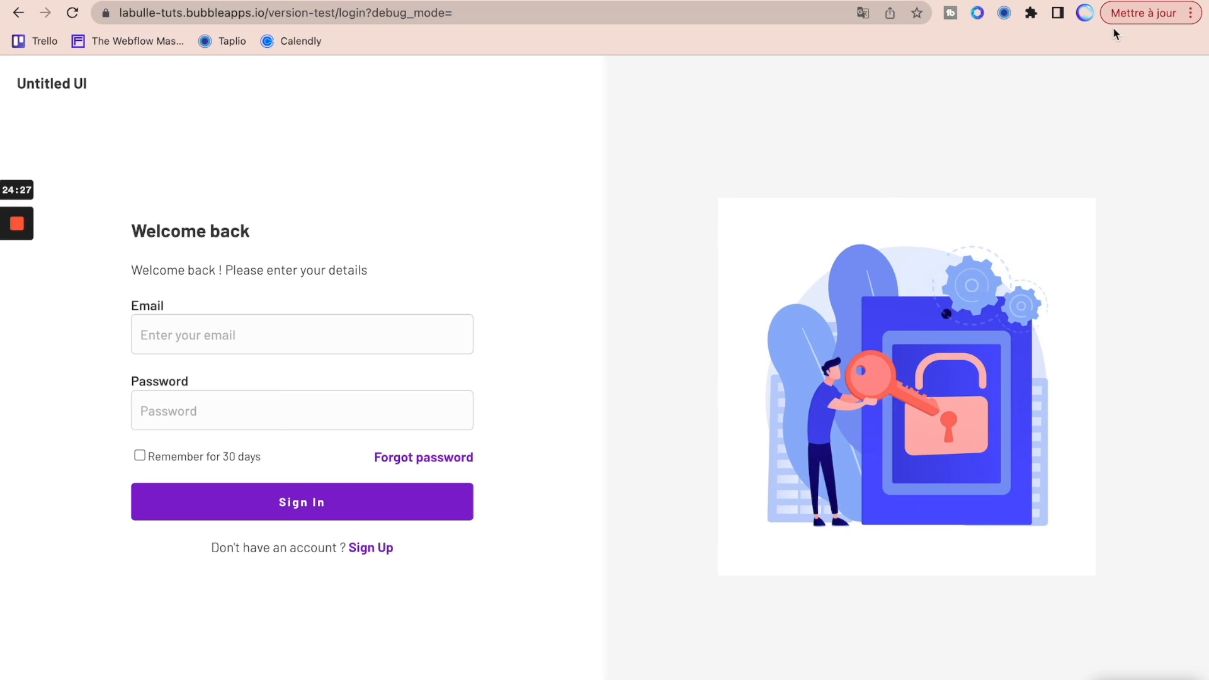
pyautogui.click(1190, 13)
pyautogui.moveTo(1018, 326)
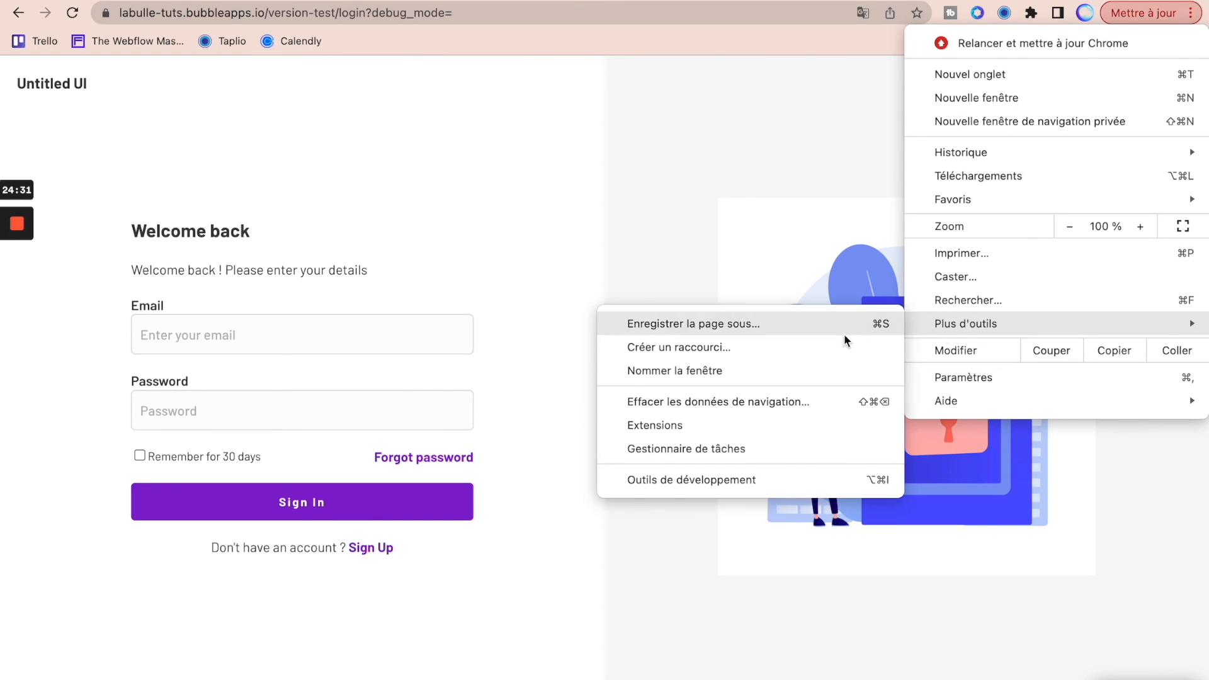
pyautogui.click(757, 481)
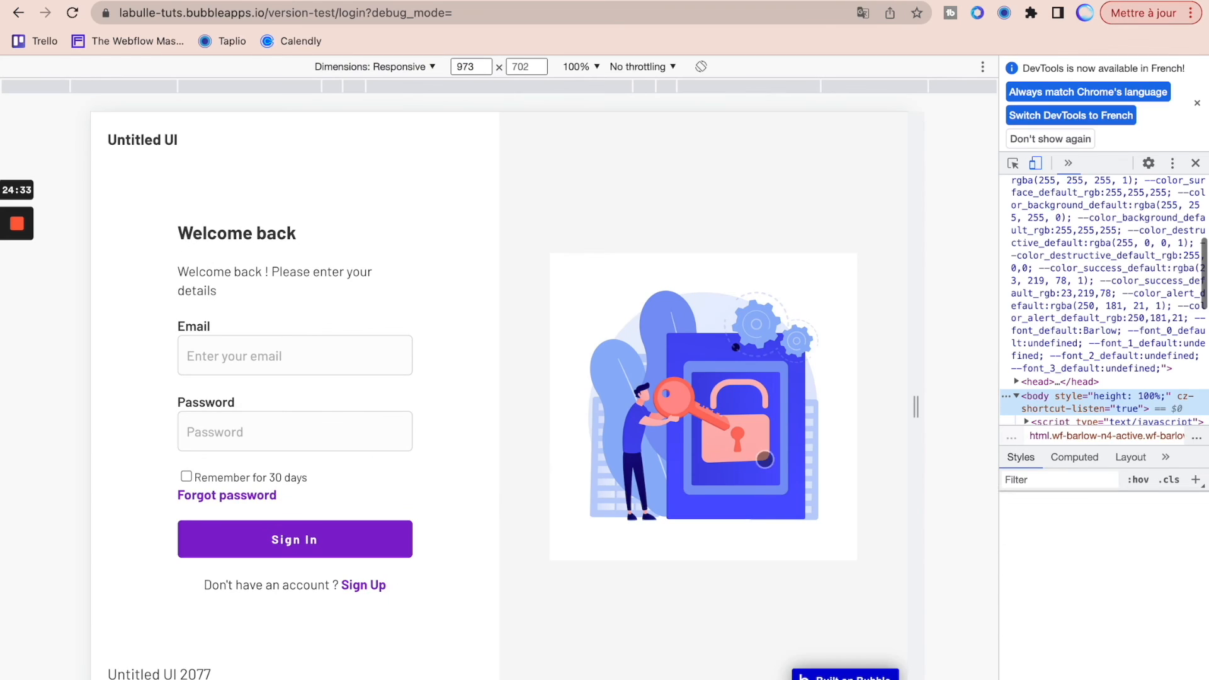
# - Examine the whole live login page at the Mobile S width of 320 px in device emulation
pyautogui.click(1037, 165)
pyautogui.click(1036, 164)
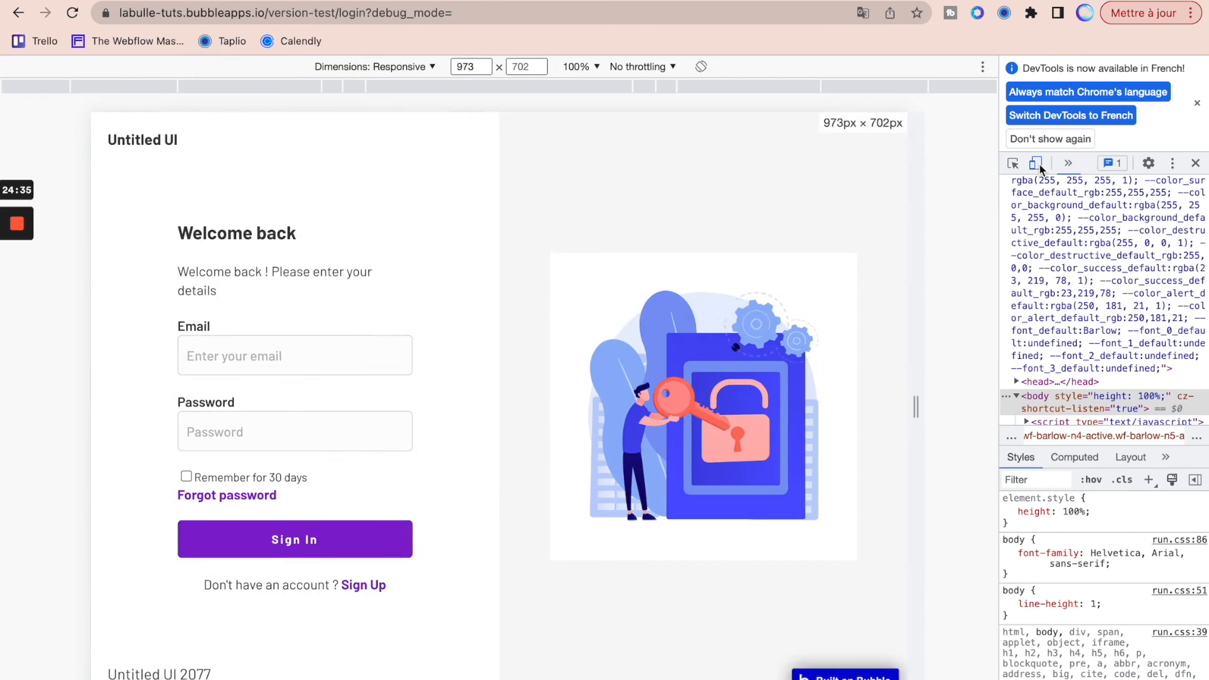
pyautogui.click(534, 87)
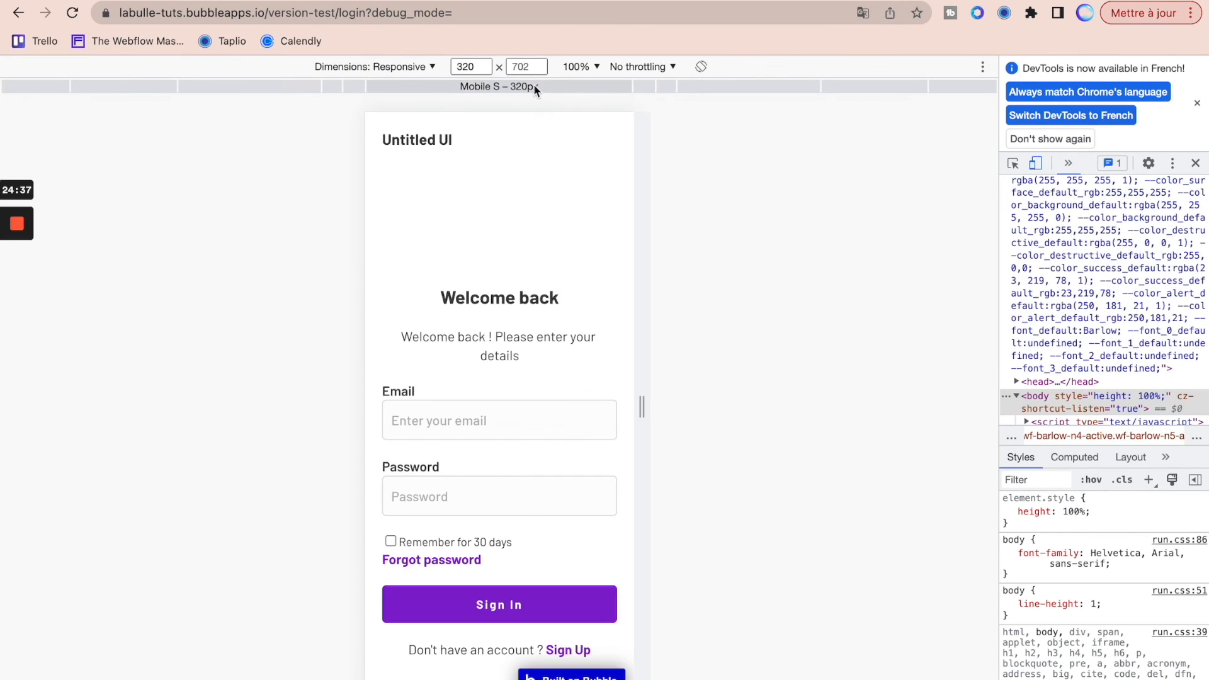
pyautogui.scroll(-1, 550, 319)
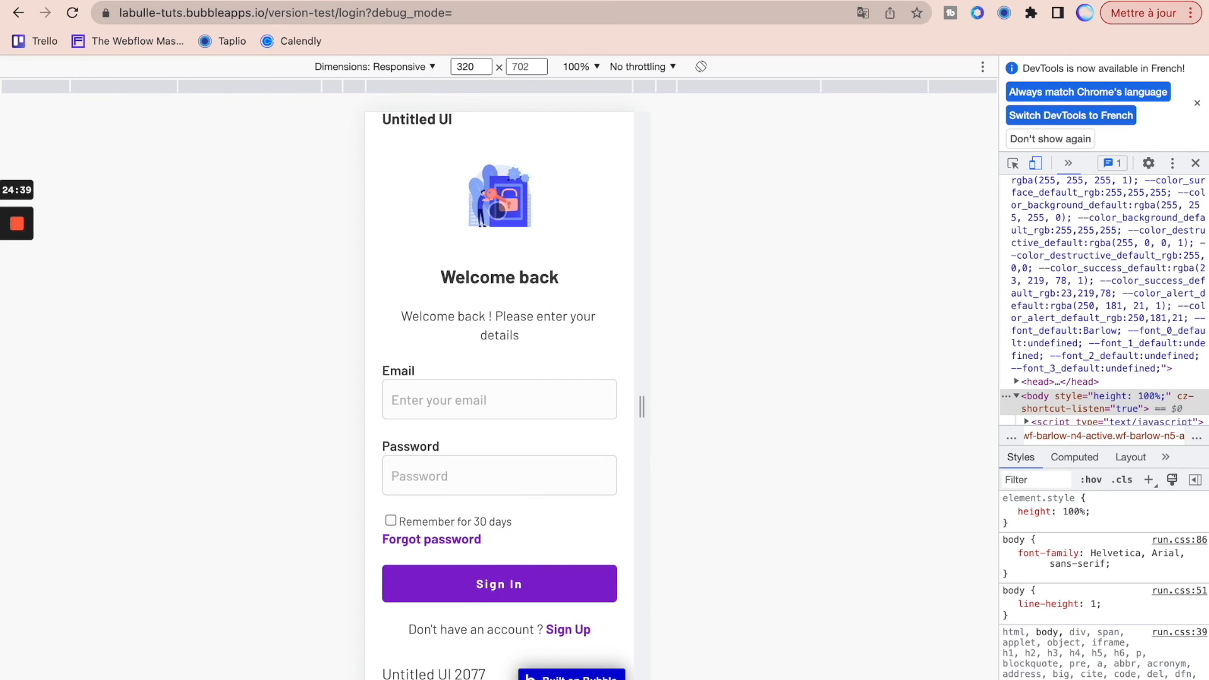
pyautogui.scroll(1, 550, 333)
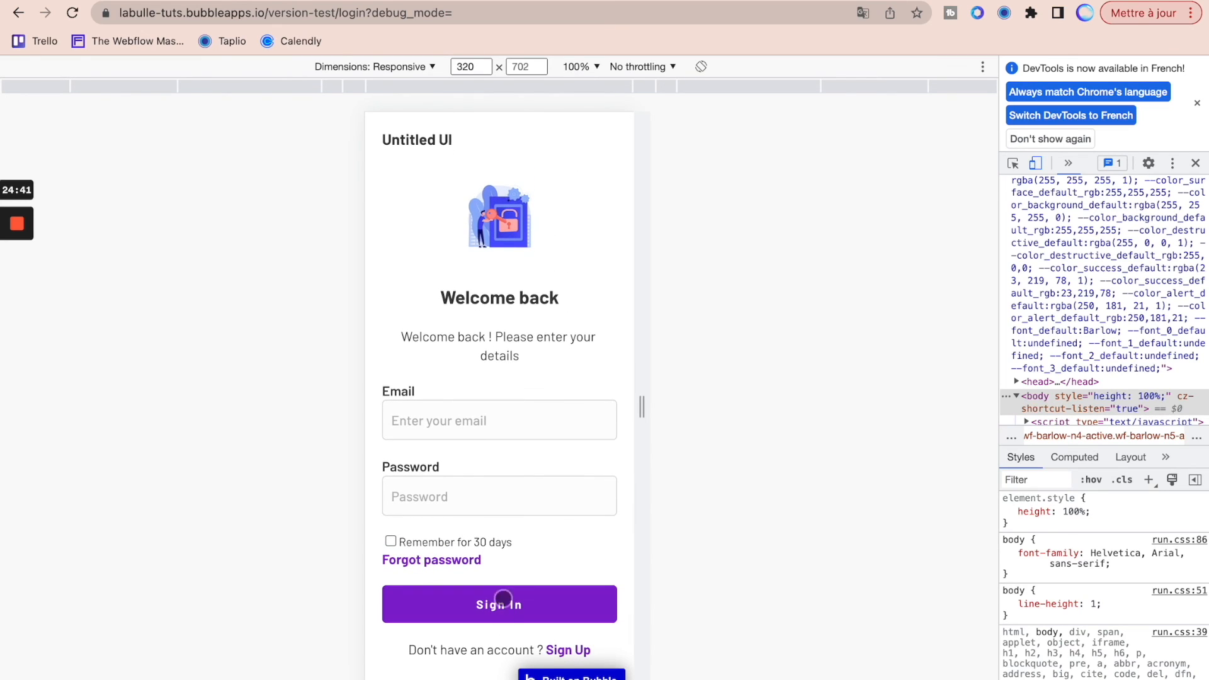
pyautogui.scroll(-1, 504, 415)
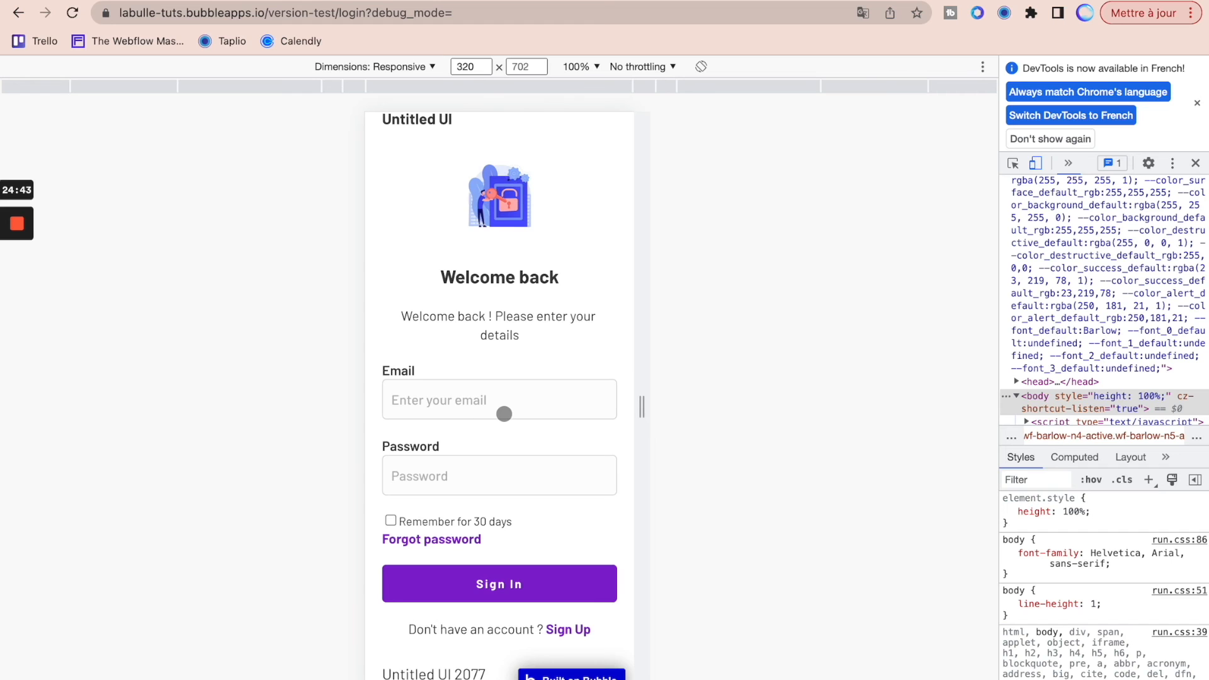
pyautogui.scroll(1, 504, 414)
# - Switch back to the Bubble editor, check the two-column layout at a page width of 1019 px, and return to the UI Builder
pyautogui.click(397, 1)
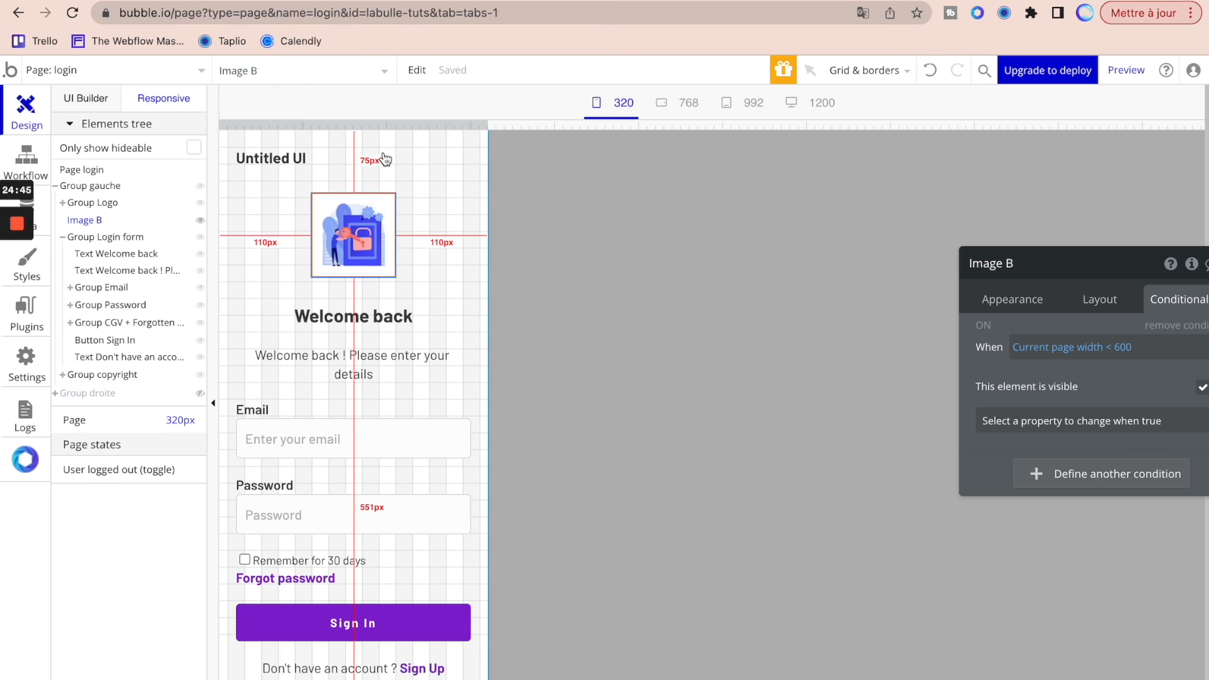
pyautogui.moveTo(482, 119); pyautogui.dragTo(1075, 142)
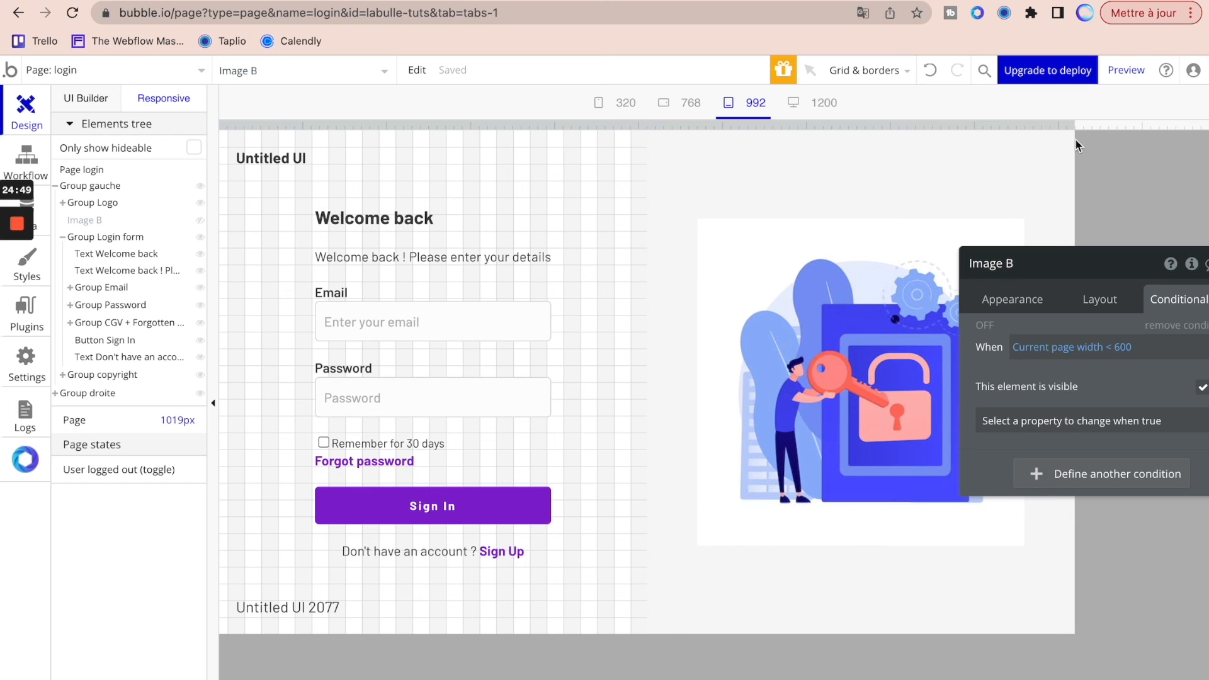
pyautogui.moveTo(1123, 283); pyautogui.dragTo(824, 282)
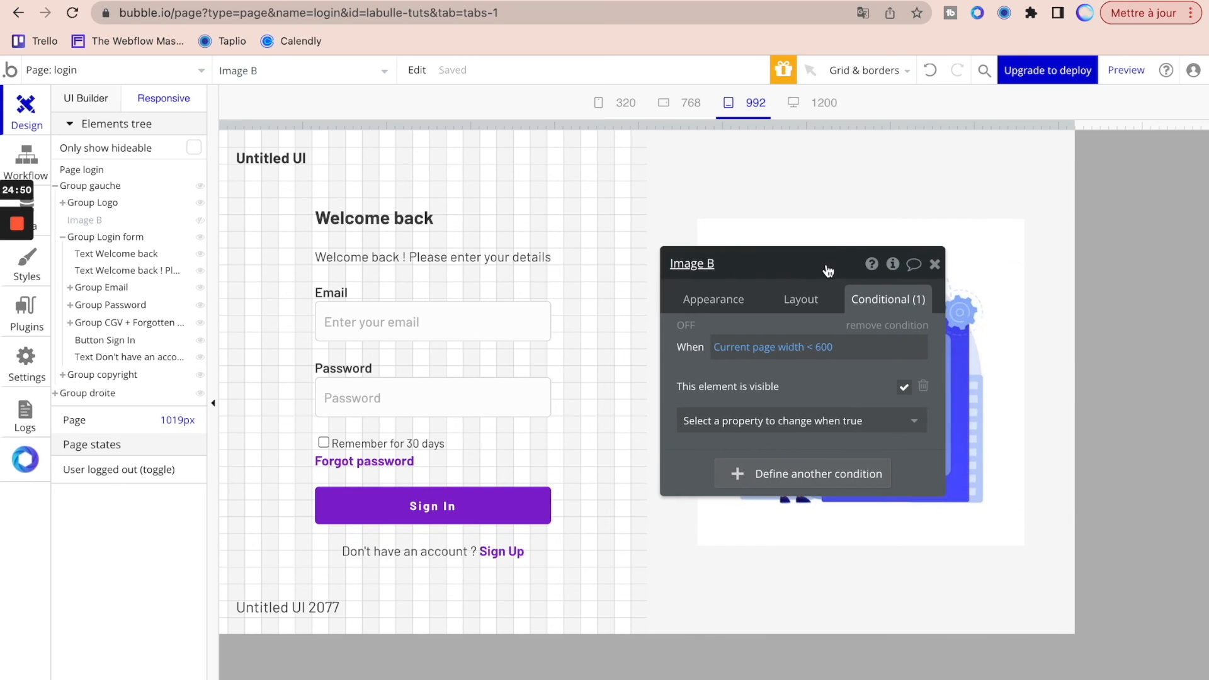
pyautogui.click(934, 263)
pyautogui.click(802, 407)
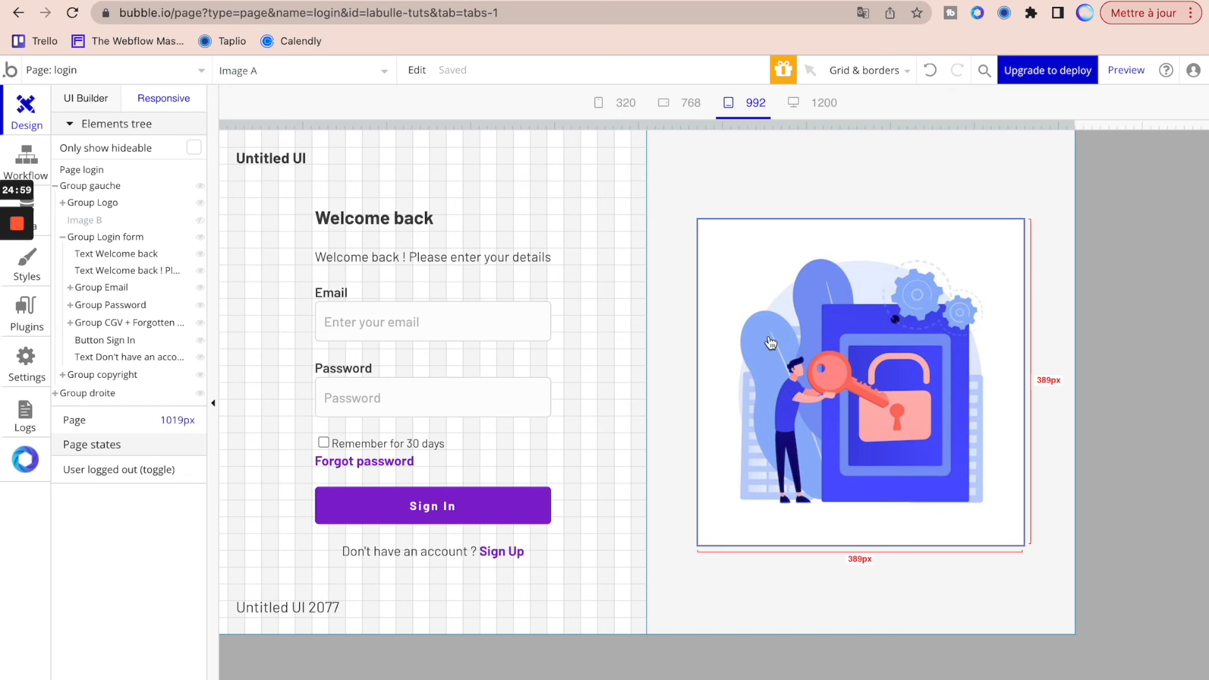
pyautogui.click(696, 208)
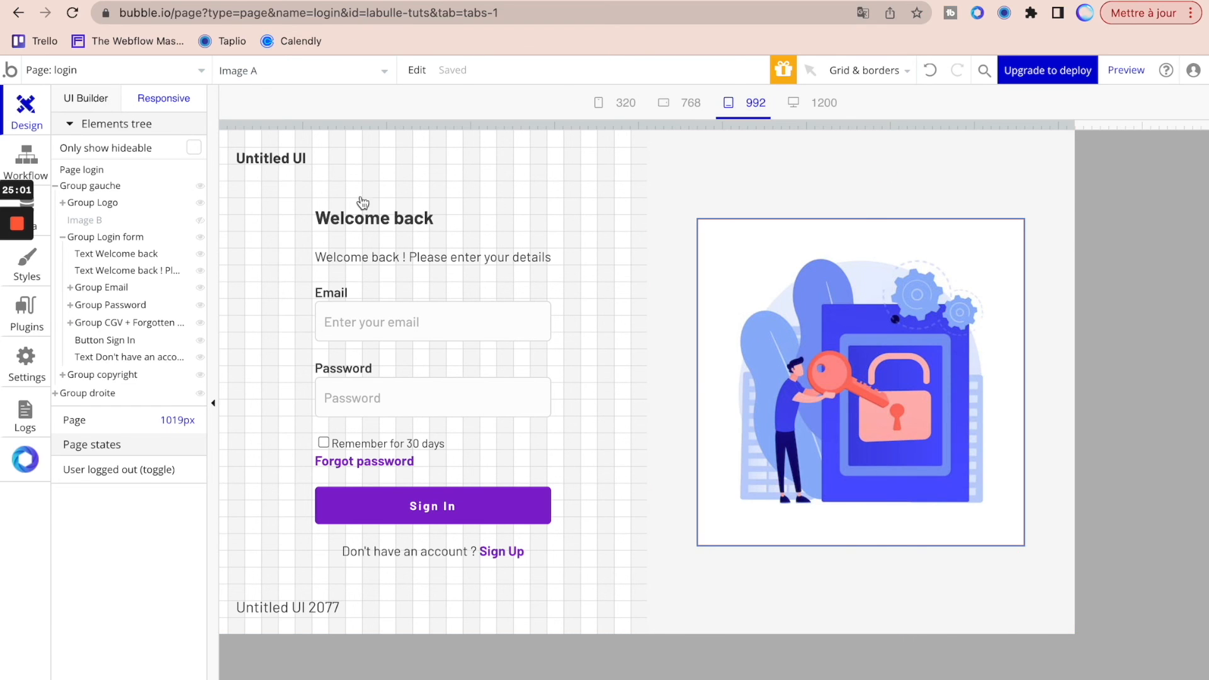
pyautogui.click(86, 98)
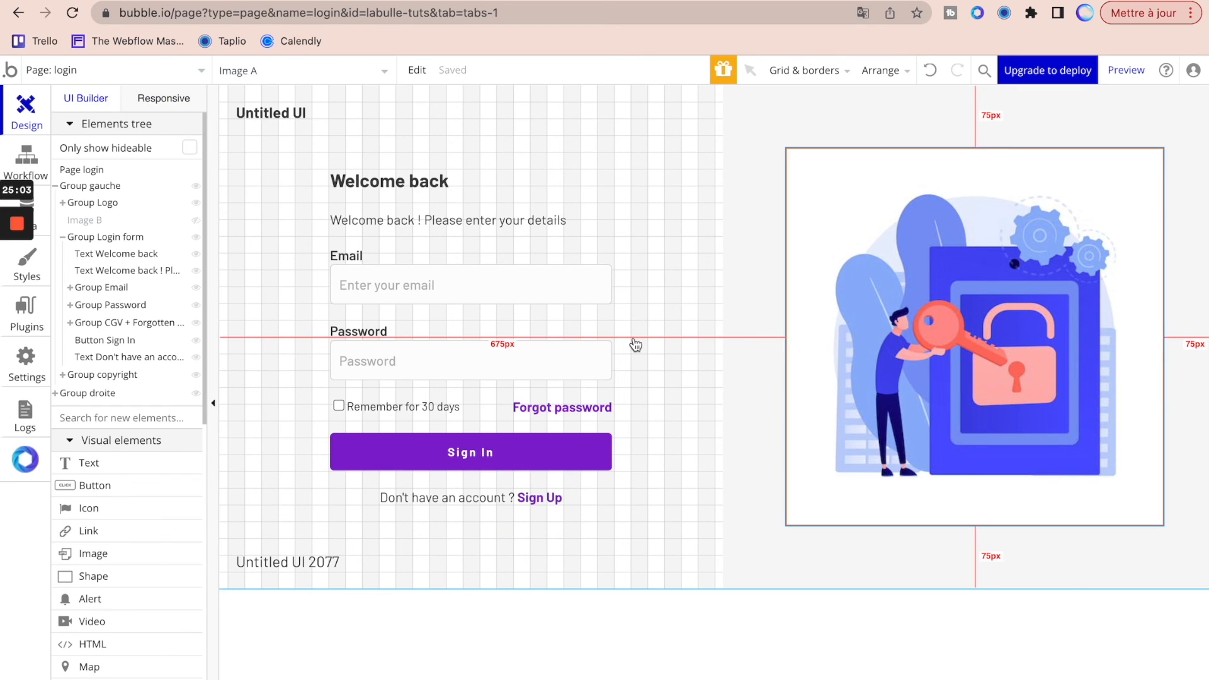